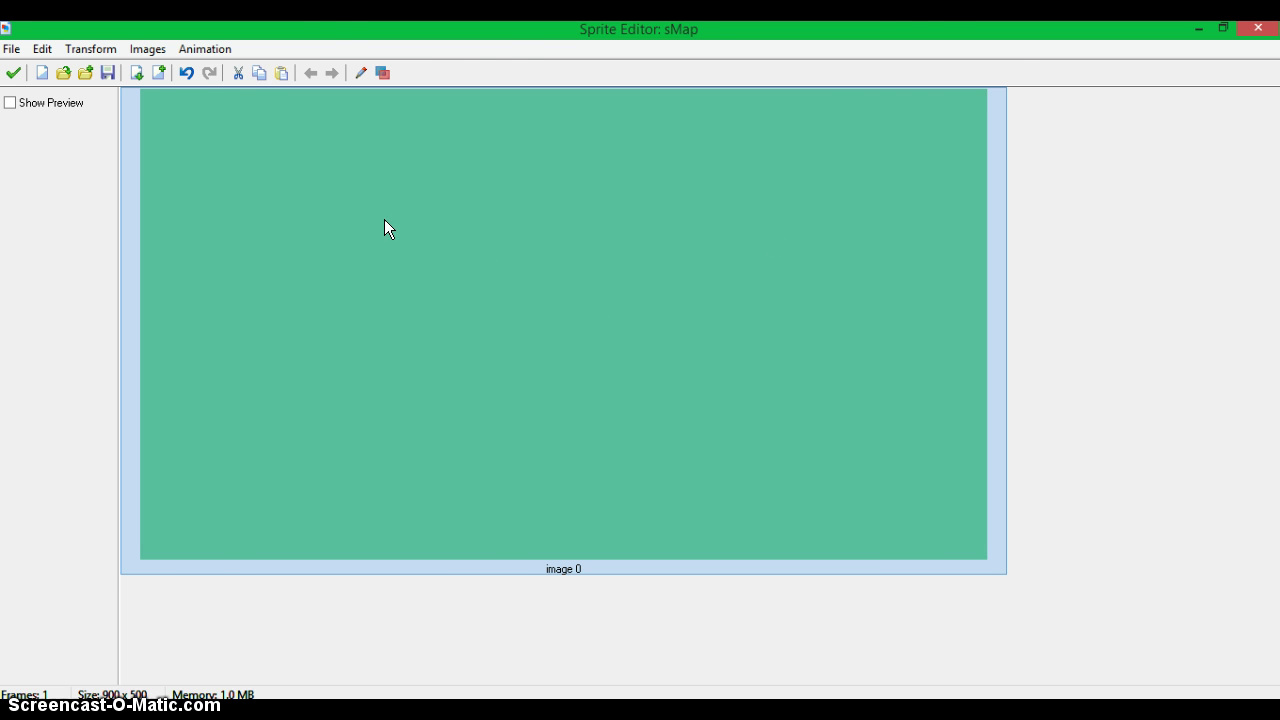
Step: Give sMap's image 0 a near-transparent flood fill, then paste the floor map onto its right half
{"action": "double_click", "coordinate": [249, 192]}
{"action": "left_click", "coordinate": [908, 24]}
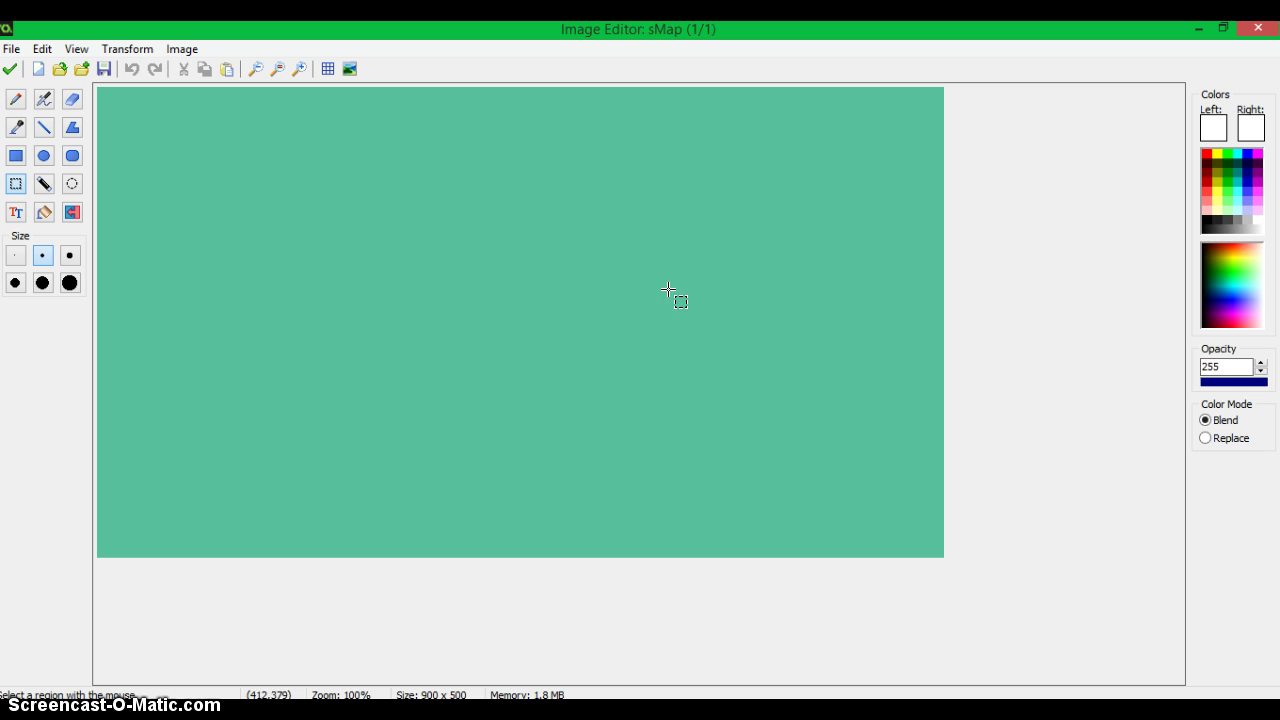
{"action": "left_click", "coordinate": [40, 212]}
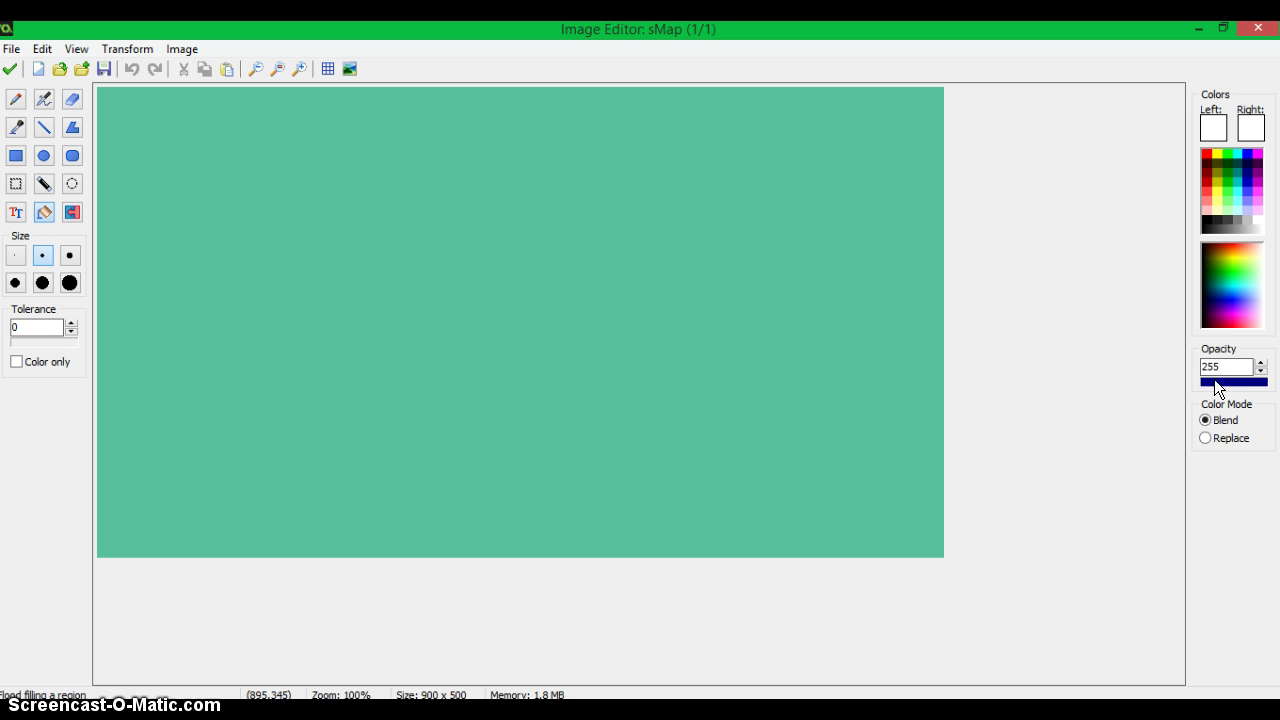
{"action": "left_click_drag", "start_coordinate": [1216, 383], "coordinate": [1200, 383]}
{"action": "left_click", "coordinate": [240, 167]}
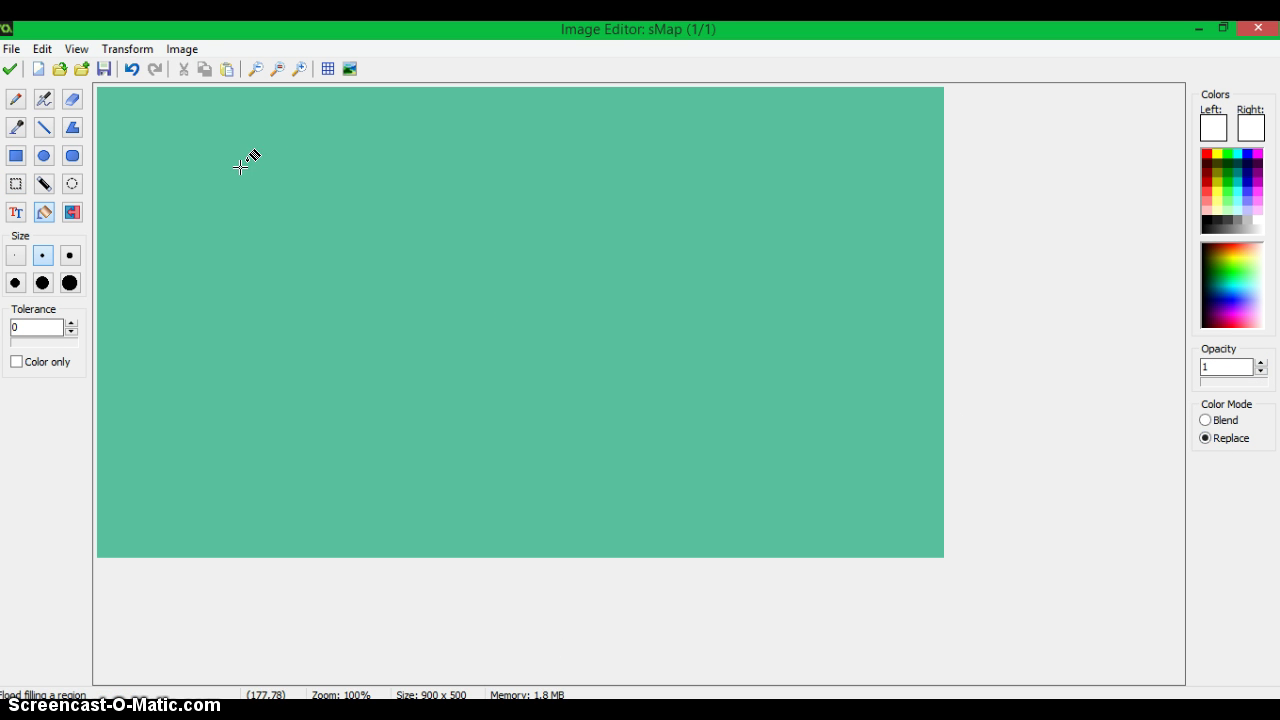
{"action": "left_click", "coordinate": [228, 68]}
{"action": "left_click_drag", "start_coordinate": [250, 215], "coordinate": [777, 374]}
Step: Select the CAM 01 label box on the map and nudge it slightly into place
{"action": "left_click", "coordinate": [15, 157]}
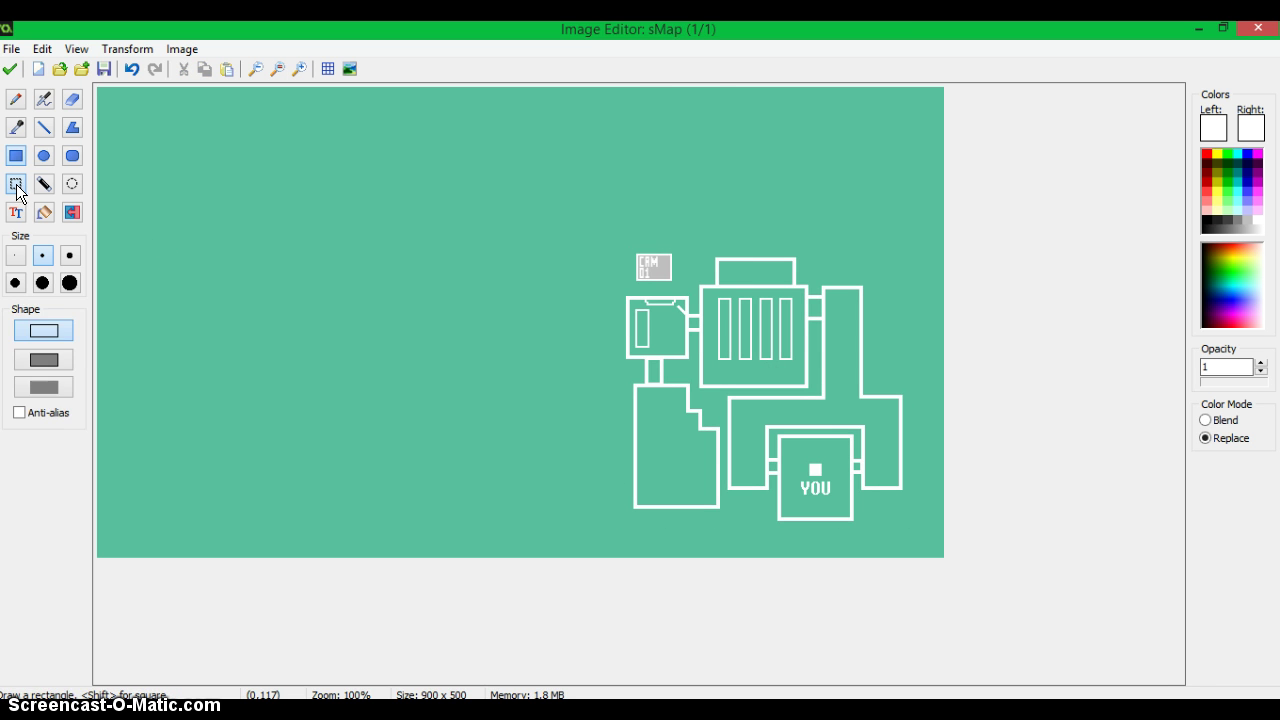
{"action": "left_click", "coordinate": [16, 186]}
{"action": "scroll", "coordinate": [771, 520], "scroll_direction": "up", "scroll_amount": 1}
{"action": "scroll", "coordinate": [714, 452], "scroll_direction": "down", "scroll_amount": 1}
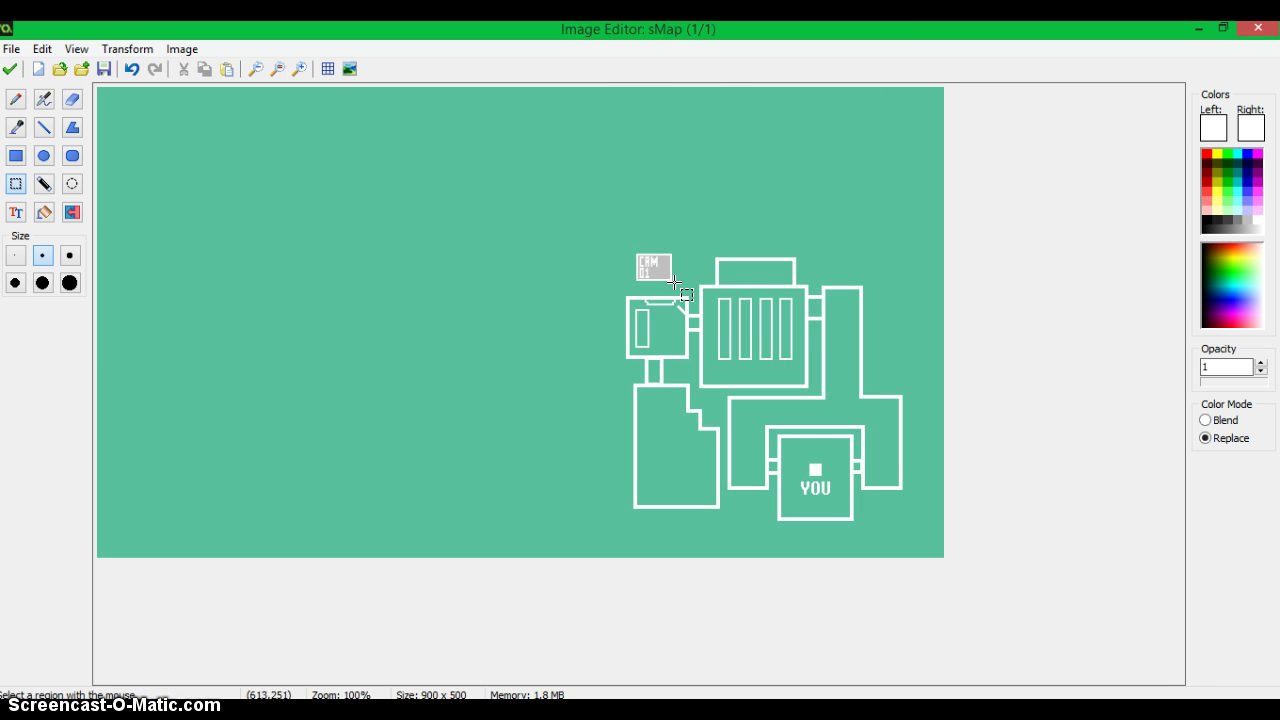
{"action": "scroll", "coordinate": [600, 240], "scroll_direction": "up", "scroll_amount": 4}
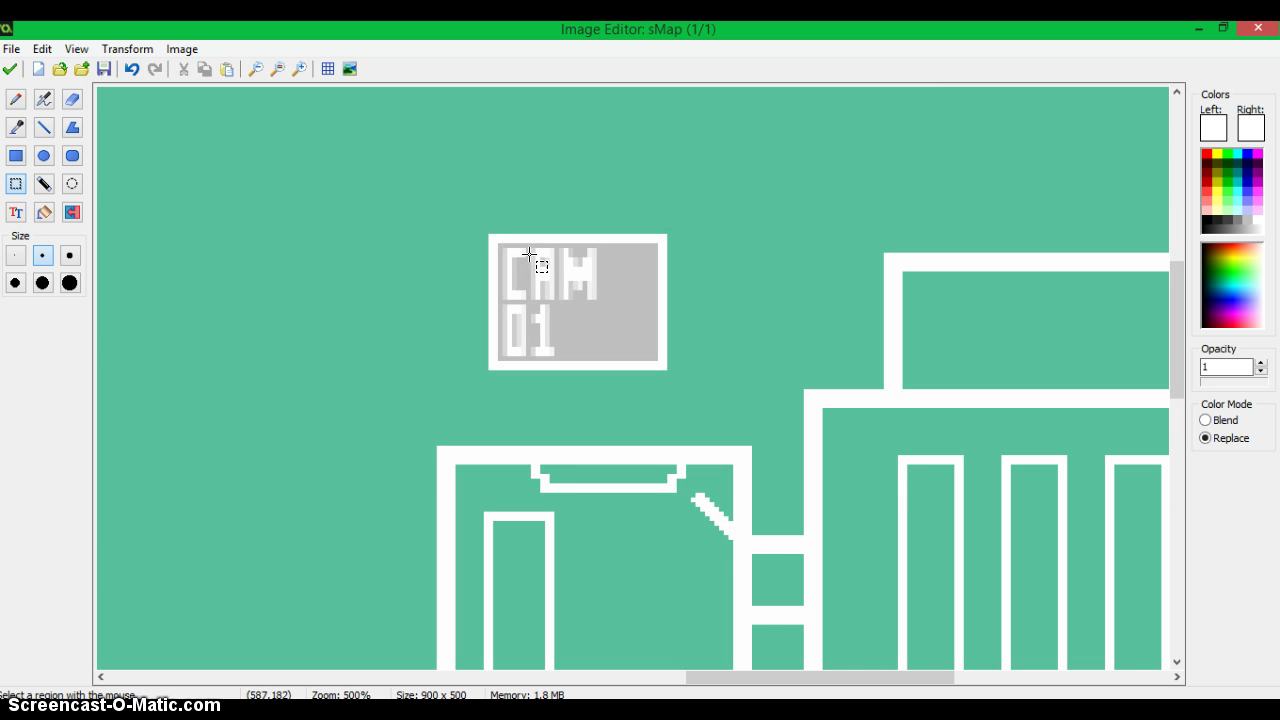
{"action": "left_click_drag", "start_coordinate": [472, 225], "coordinate": [720, 394]}
{"action": "scroll", "coordinate": [669, 317], "scroll_direction": "down", "scroll_amount": 3}
{"action": "scroll", "coordinate": [677, 291], "scroll_direction": "down", "scroll_amount": 1}
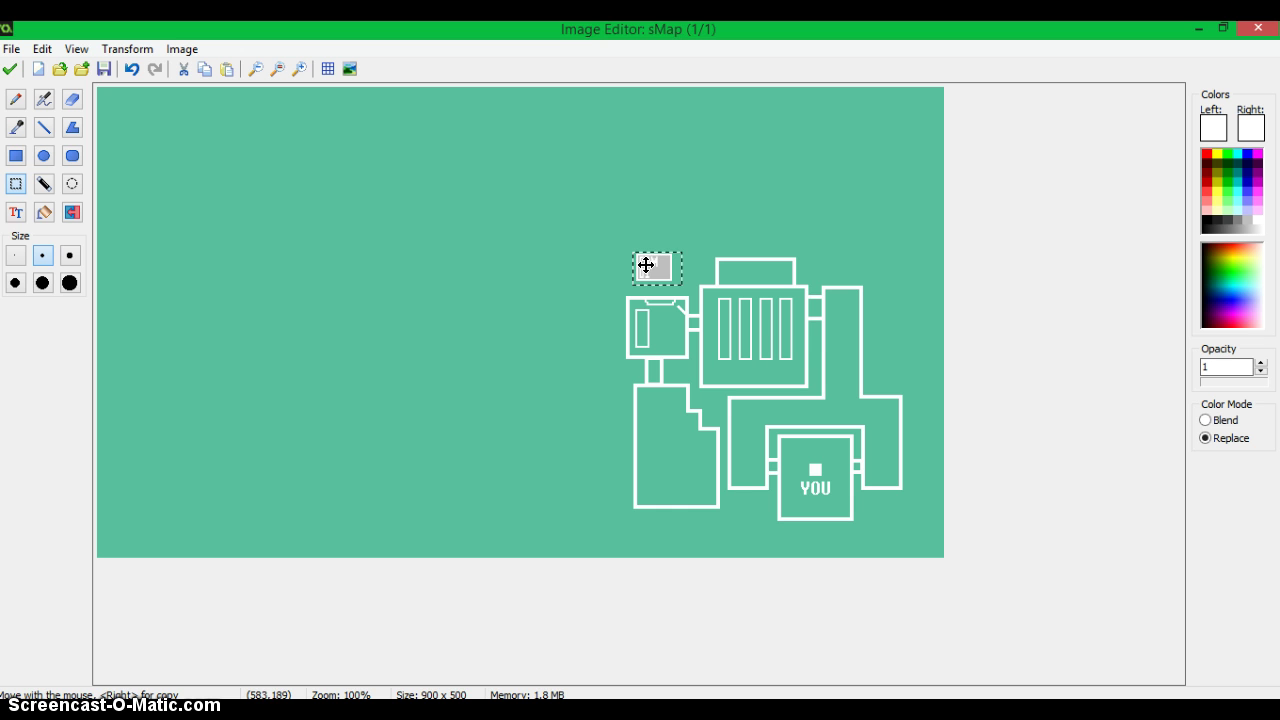
{"action": "left_click_drag", "start_coordinate": [650, 265], "coordinate": [653, 268]}
Step: Close the sMap editors, keeping the edits, and review the sCam1 sprite's properties
{"action": "left_click", "coordinate": [10, 68]}
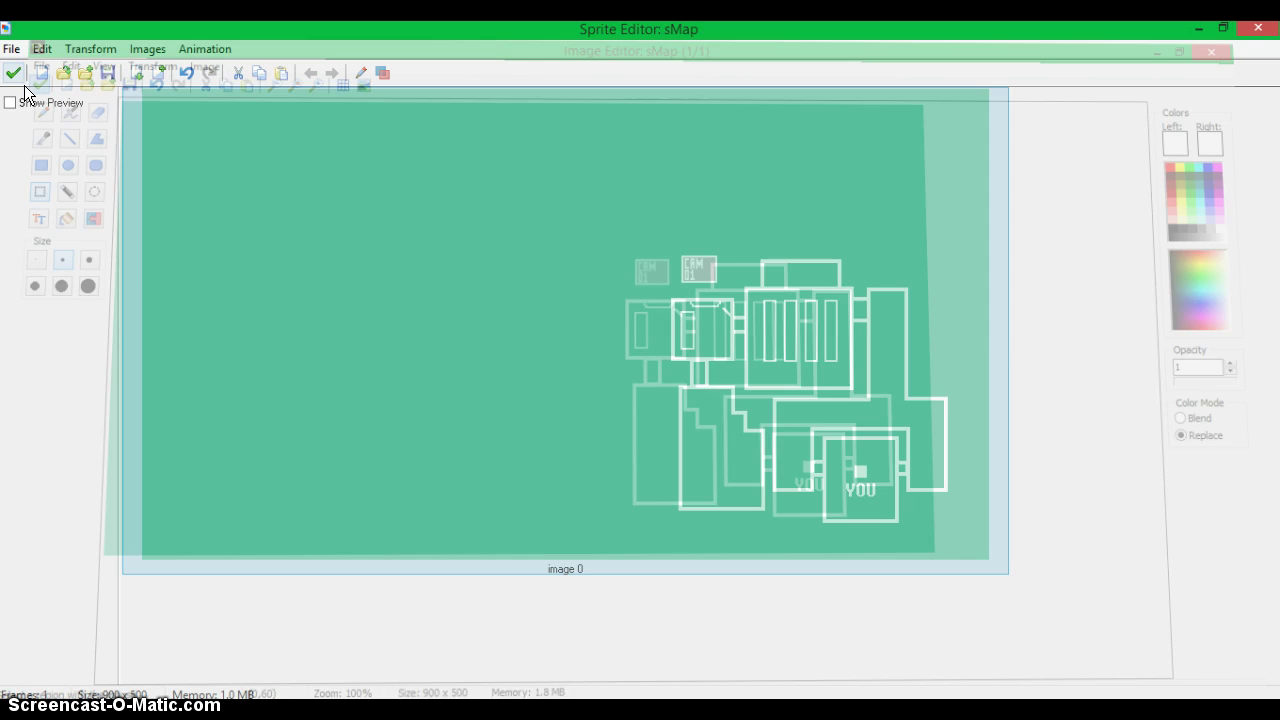
{"action": "left_click", "coordinate": [13, 72]}
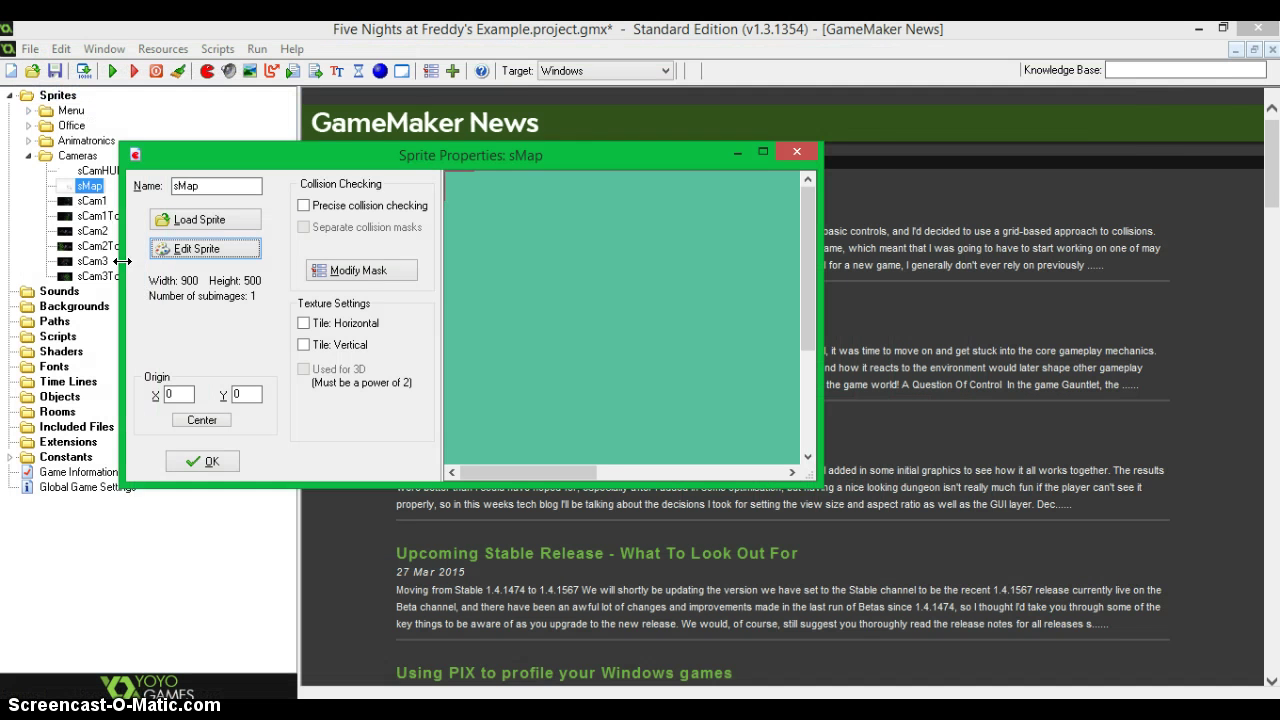
{"action": "left_click", "coordinate": [90, 203]}
{"action": "double_click", "coordinate": [90, 203]}
{"action": "left_click", "coordinate": [285, 436]}
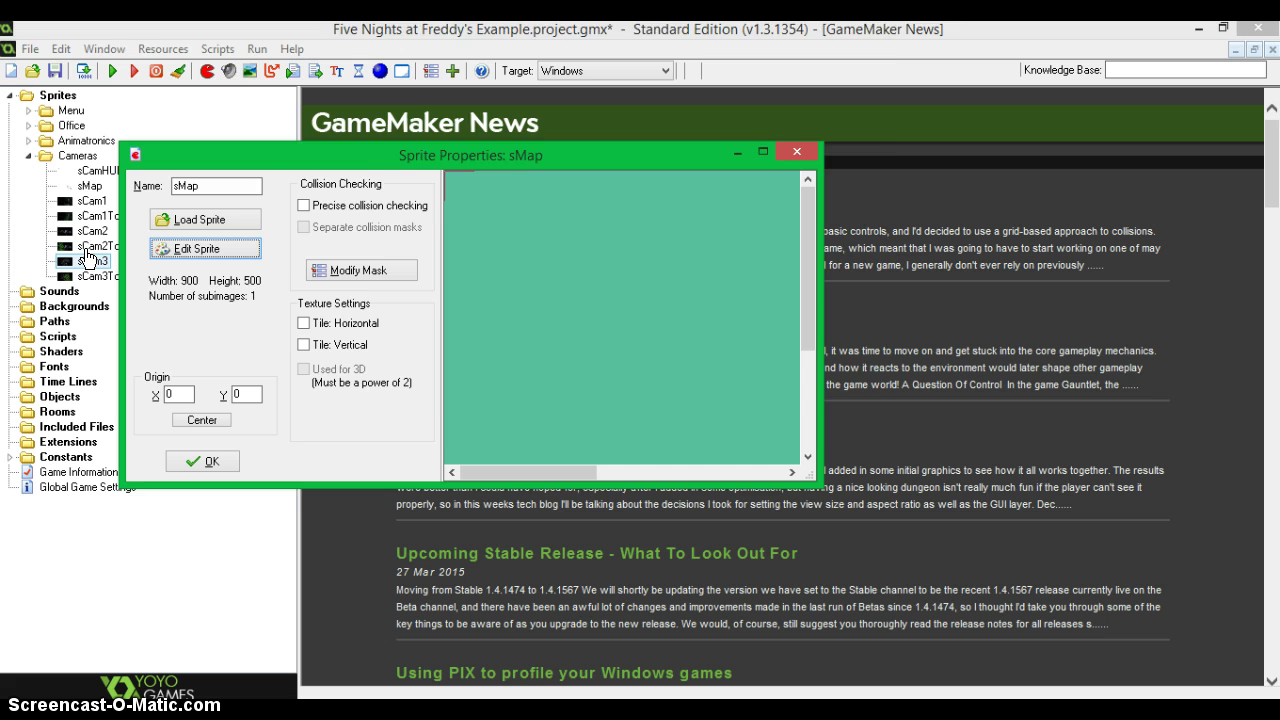
Step: Review the sCam2 sprite's properties, then open sMap for editing
{"action": "double_click", "coordinate": [92, 230]}
{"action": "left_click", "coordinate": [270, 434]}
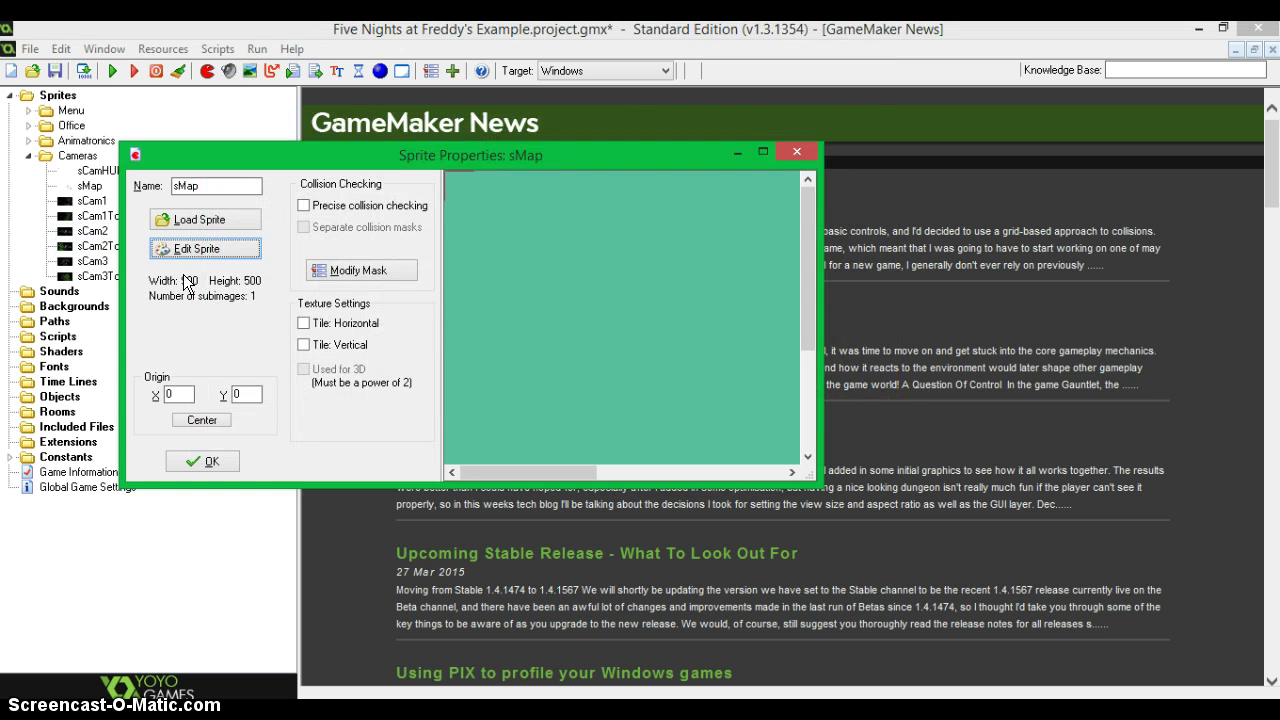
{"action": "left_click", "coordinate": [233, 252]}
Step: Reopen sMap image 0, try moving the CAM 01 label, then undo the move
{"action": "double_click", "coordinate": [426, 233]}
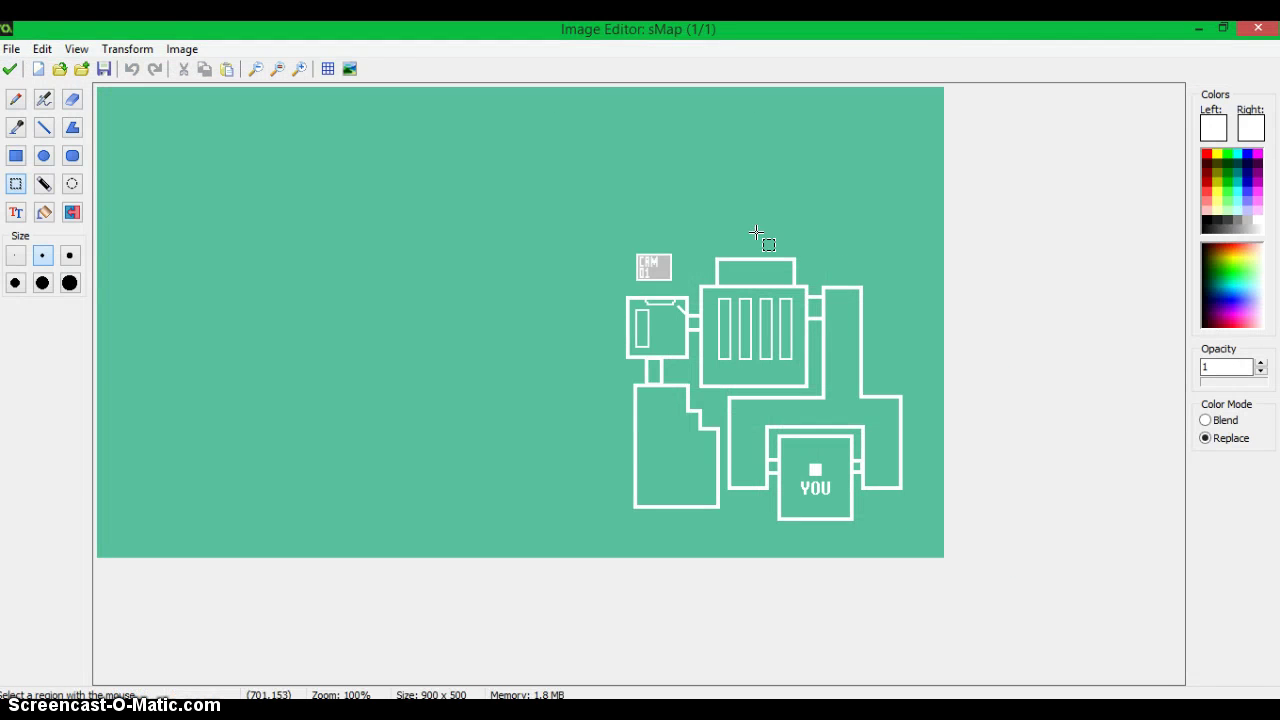
{"action": "scroll", "coordinate": [641, 267], "scroll_direction": "up", "scroll_amount": 1}
{"action": "left_click_drag", "start_coordinate": [522, 205], "coordinate": [650, 297]}
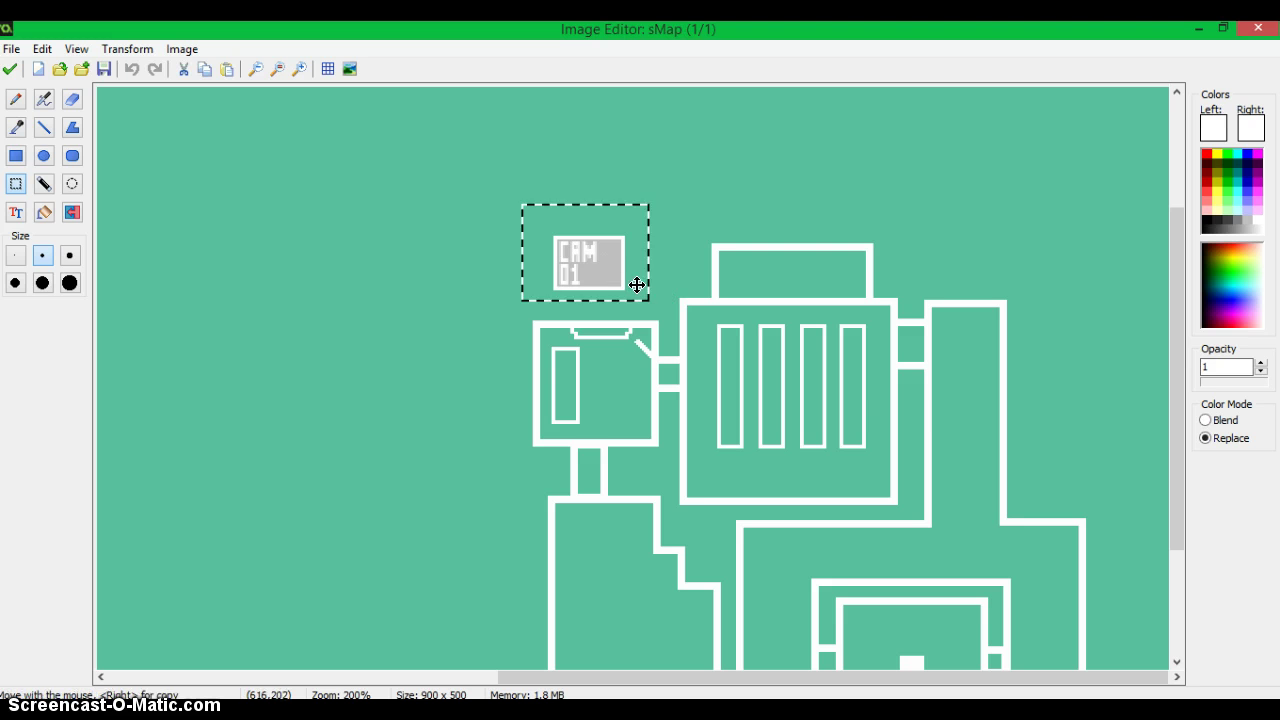
{"action": "left_click_drag", "start_coordinate": [580, 255], "coordinate": [592, 384]}
{"action": "key", "text": "ctrl+z"}
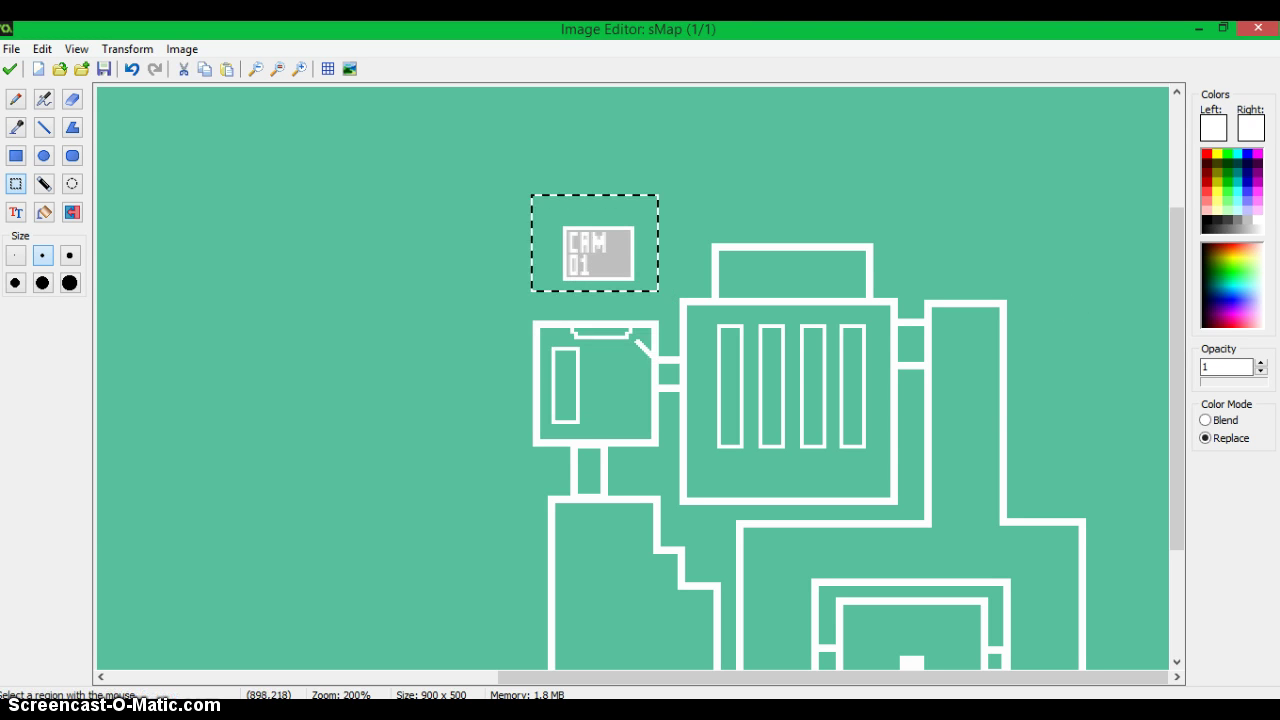
Step: In Blend color mode, copy CAM 01 into the left room and begin covering its 1
{"action": "left_click", "coordinate": [1206, 420]}
{"action": "left_click_drag", "start_coordinate": [603, 226], "coordinate": [607, 401]}
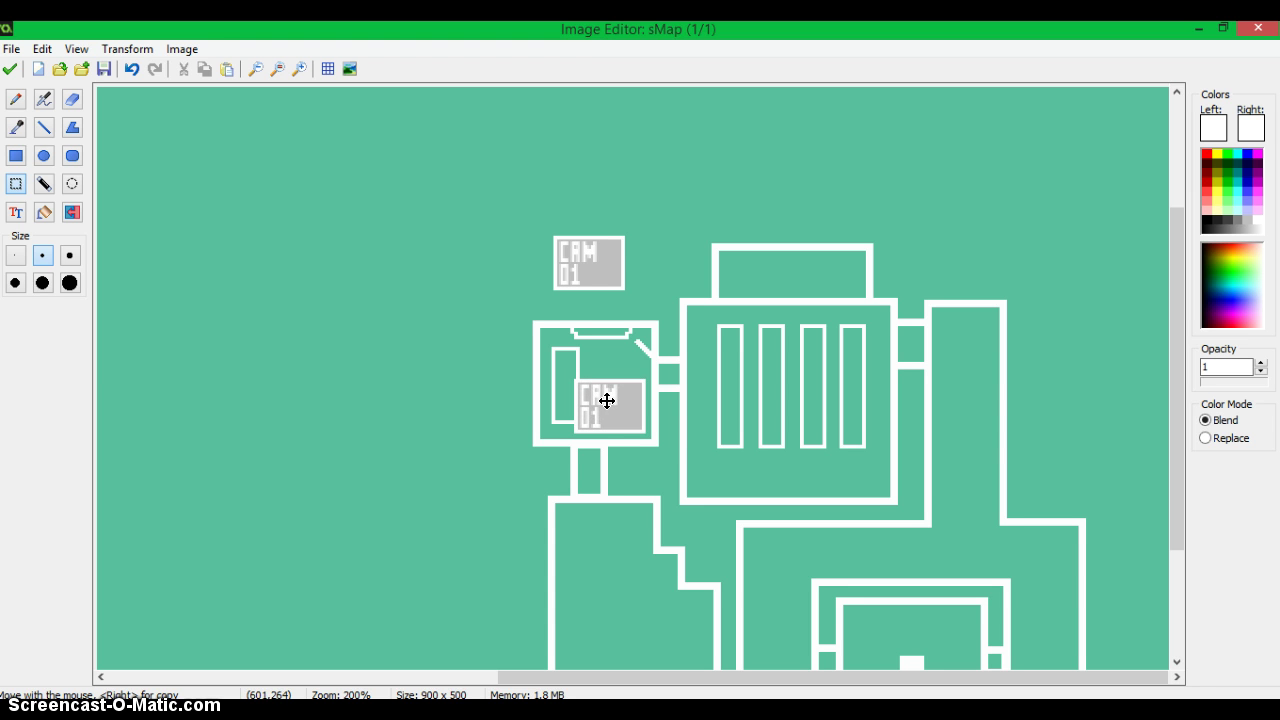
{"action": "scroll", "coordinate": [586, 269], "scroll_direction": "up", "scroll_amount": 2}
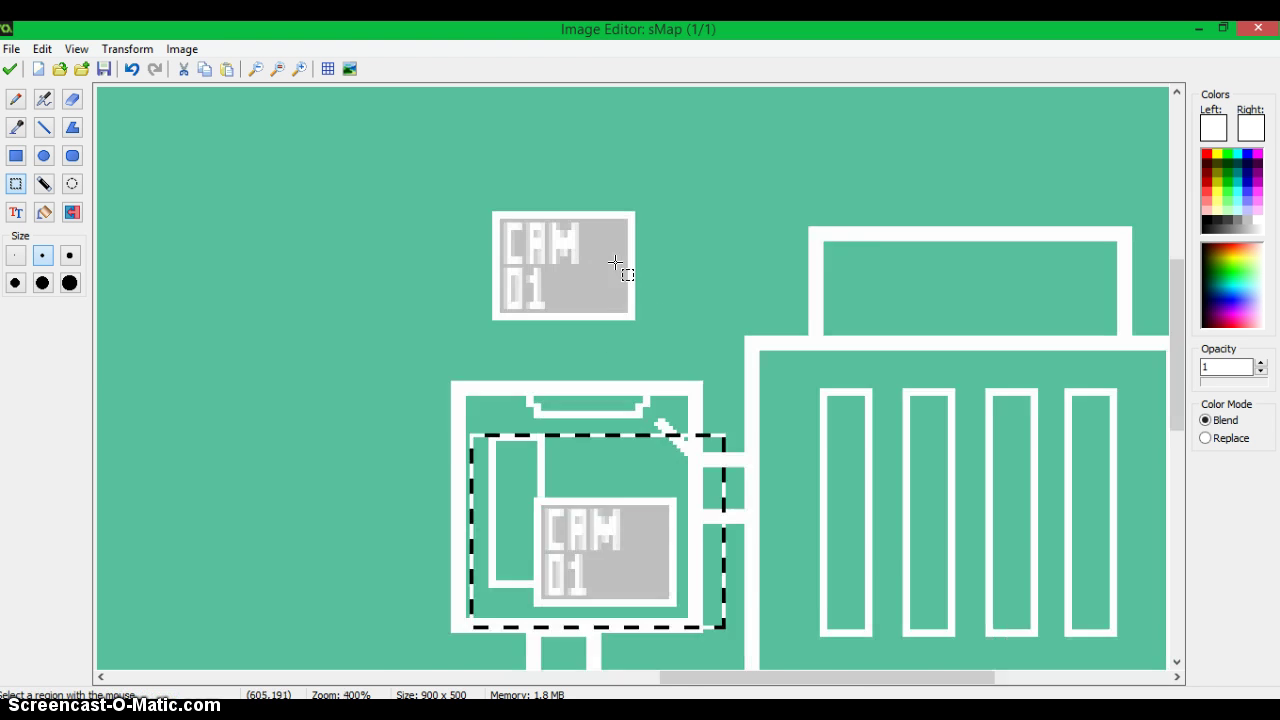
{"action": "mouse_move", "coordinate": [515, 270]}
{"action": "left_mouse_down"}
{"action": "mouse_move", "coordinate": [580, 336]}
{"action": "mouse_move", "coordinate": [525, 307]}
{"action": "left_mouse_up"}
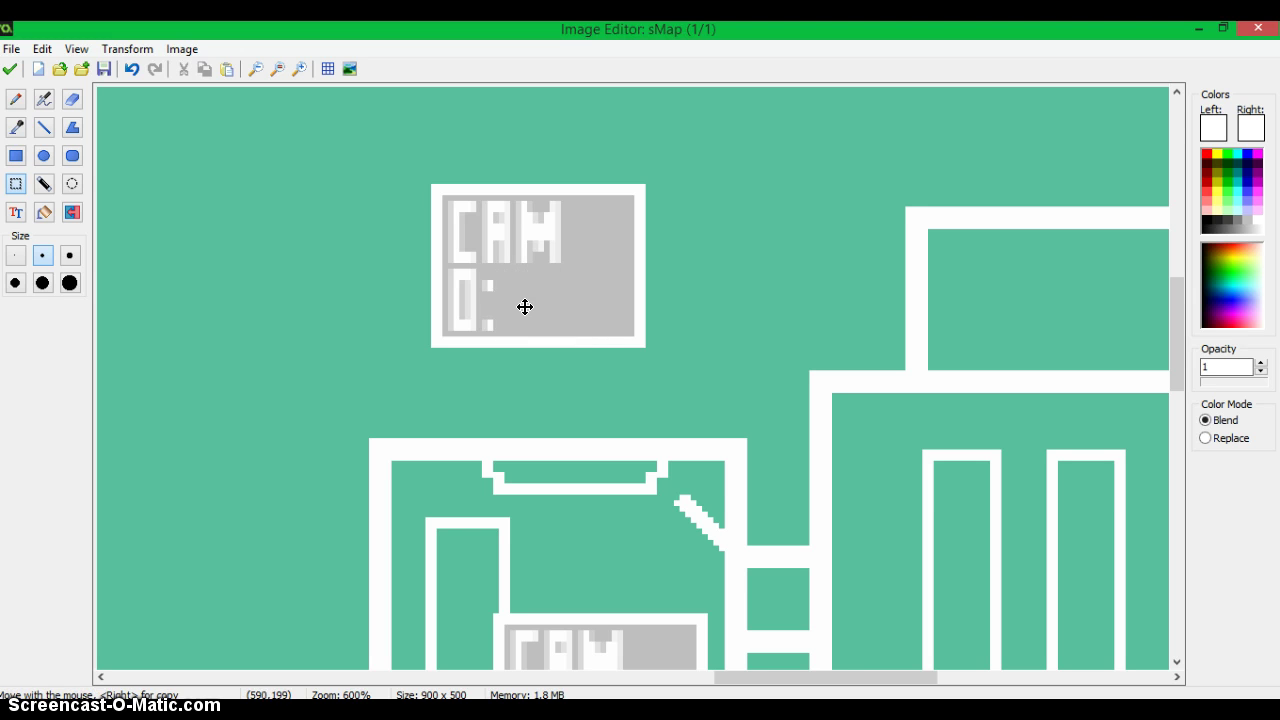
Step: Add a text '2' at full 255 opacity right after the 0 in the top label
{"action": "left_click", "coordinate": [15, 212]}
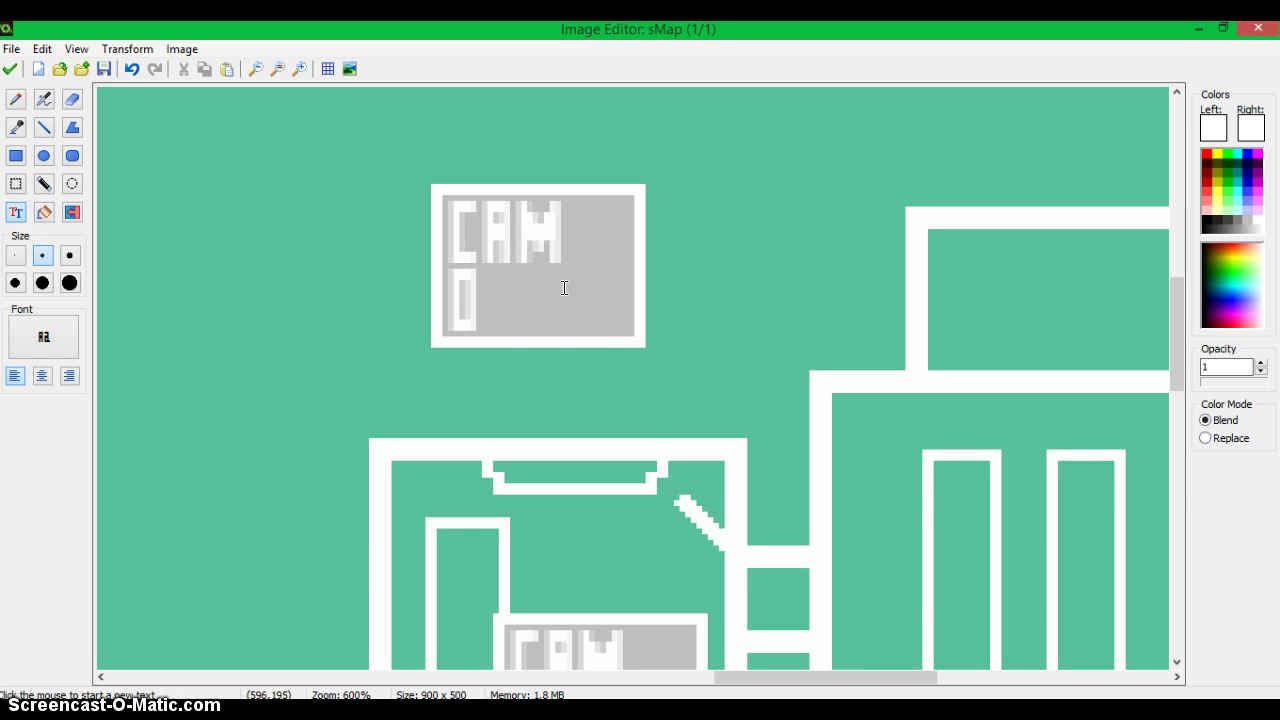
{"action": "left_click", "coordinate": [564, 287]}
{"action": "type", "text": "2"}
{"action": "left_click", "coordinate": [605, 398]}
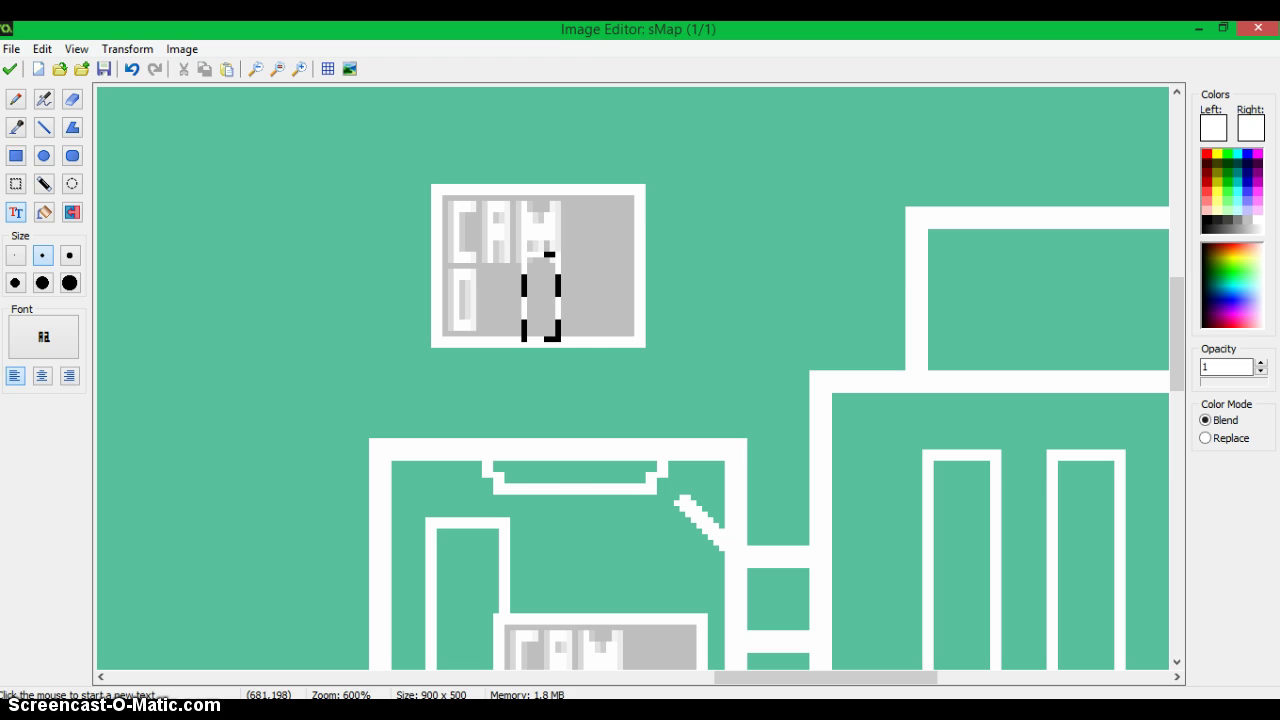
{"action": "left_click_drag", "start_coordinate": [1222, 382], "coordinate": [1278, 401]}
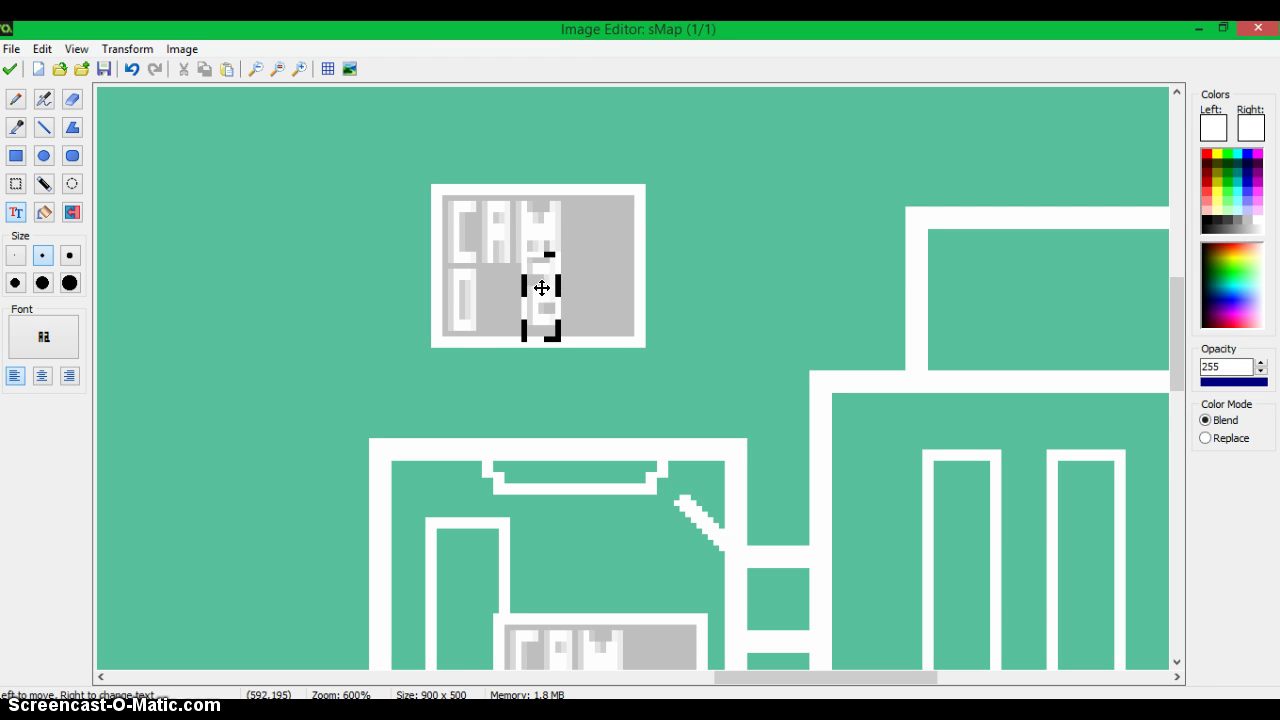
{"action": "left_click_drag", "start_coordinate": [541, 288], "coordinate": [498, 293]}
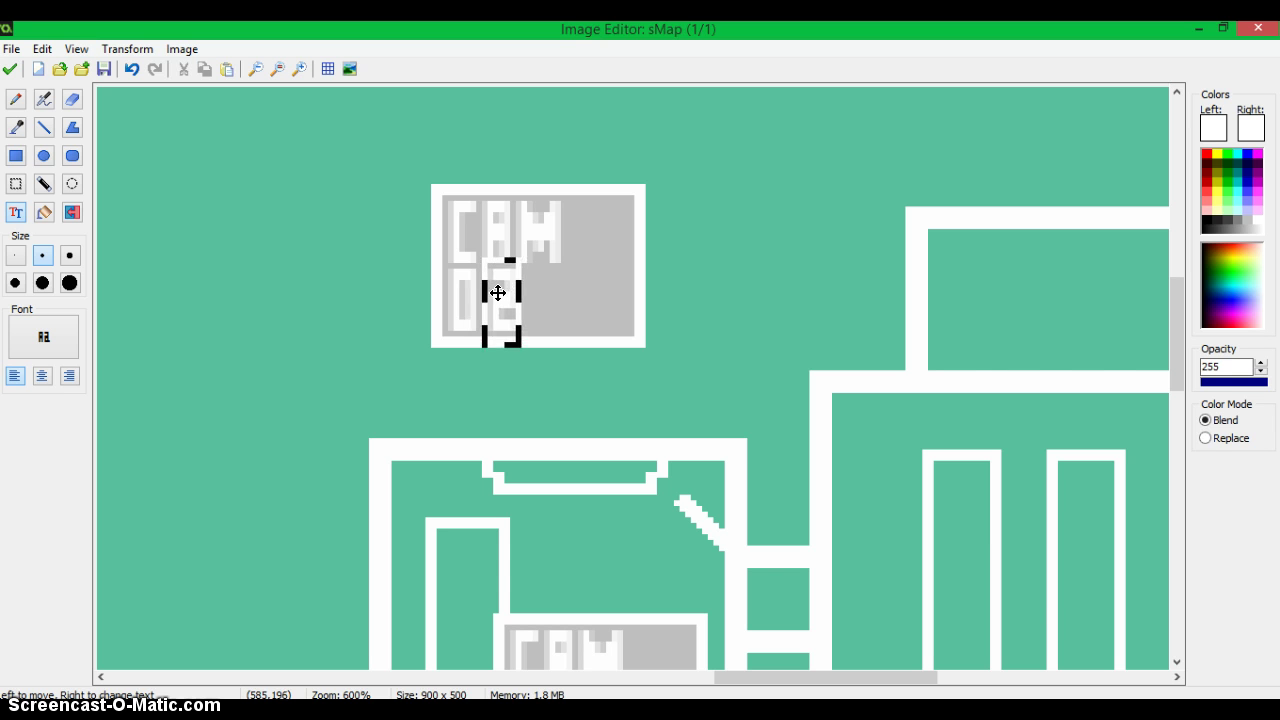
Step: Commit the text and nudge the 2 one pixel left
{"action": "left_click", "coordinate": [16, 99]}
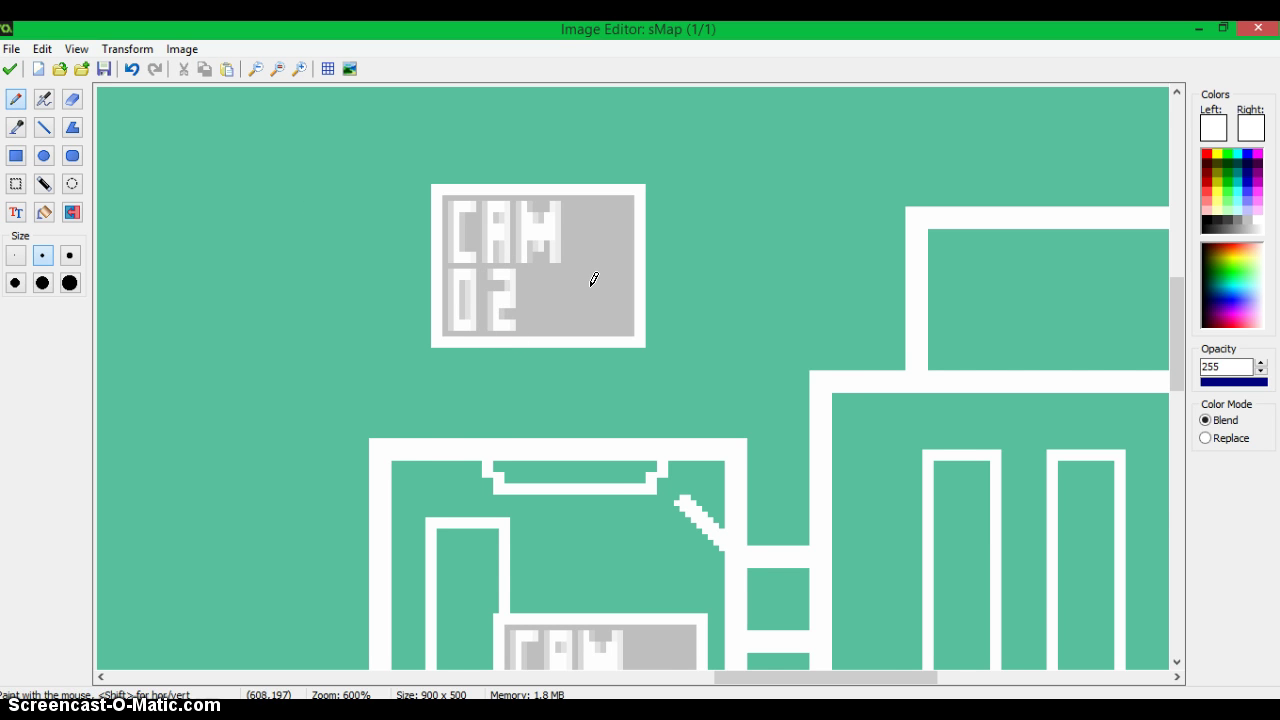
{"action": "scroll", "coordinate": [593, 280], "scroll_direction": "down", "scroll_amount": 1}
{"action": "left_click", "coordinate": [16, 183]}
{"action": "scroll", "coordinate": [520, 269], "scroll_direction": "up", "scroll_amount": 4}
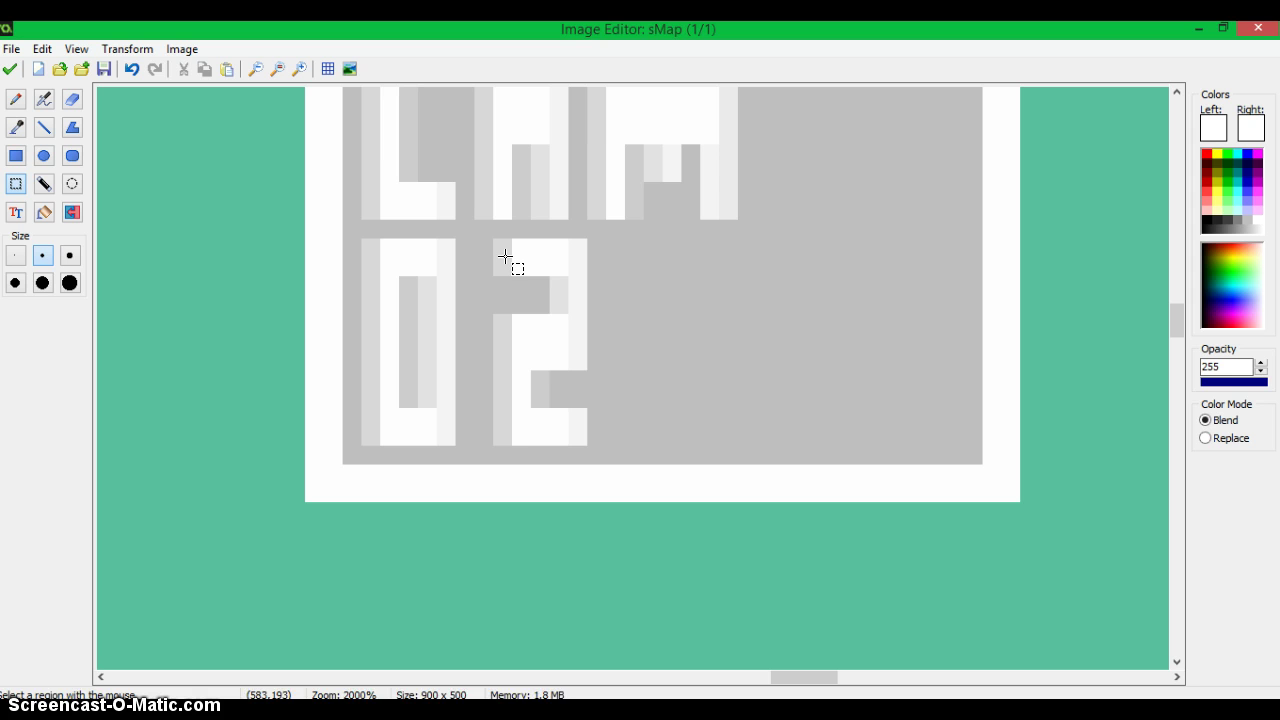
{"action": "left_click_drag", "start_coordinate": [484, 239], "coordinate": [709, 419]}
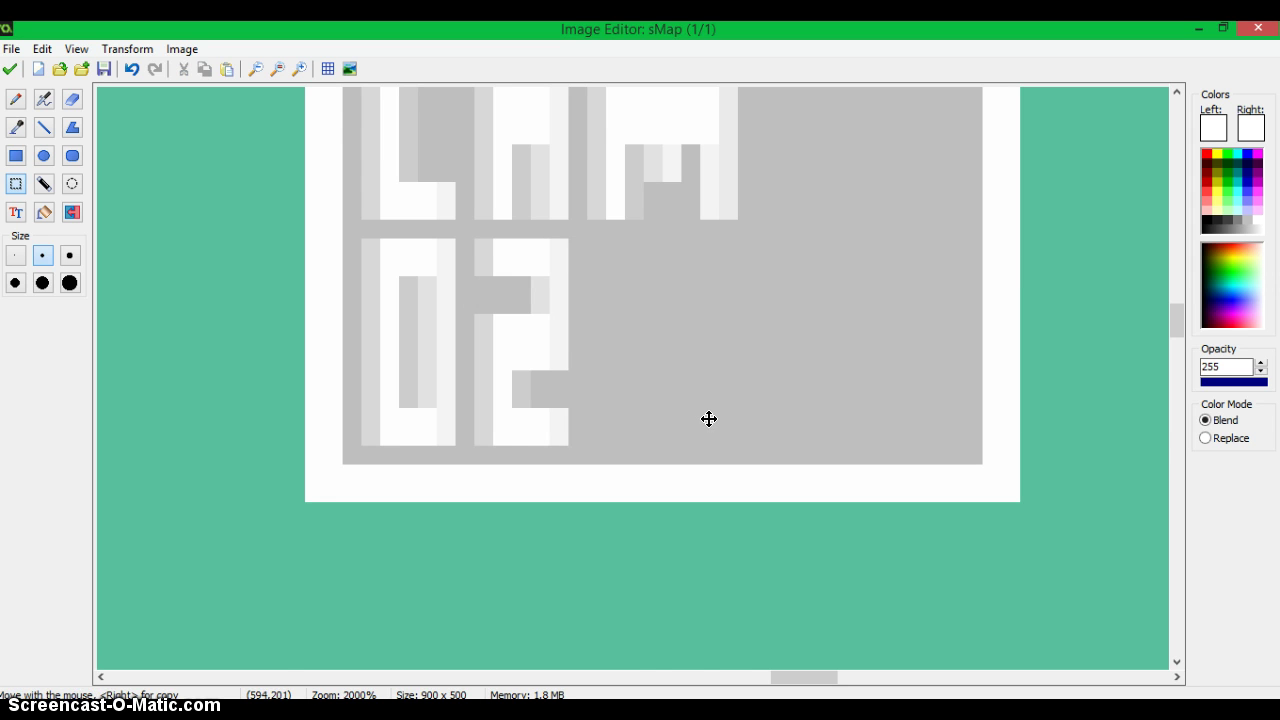
{"action": "scroll", "coordinate": [568, 347], "scroll_direction": "down", "scroll_amount": 3}
Step: Copy the CAM 02 label to the centre room's top-left, then select the original label
{"action": "left_click", "coordinate": [16, 99]}
{"action": "scroll", "coordinate": [226, 134], "scroll_direction": "down", "scroll_amount": 2}
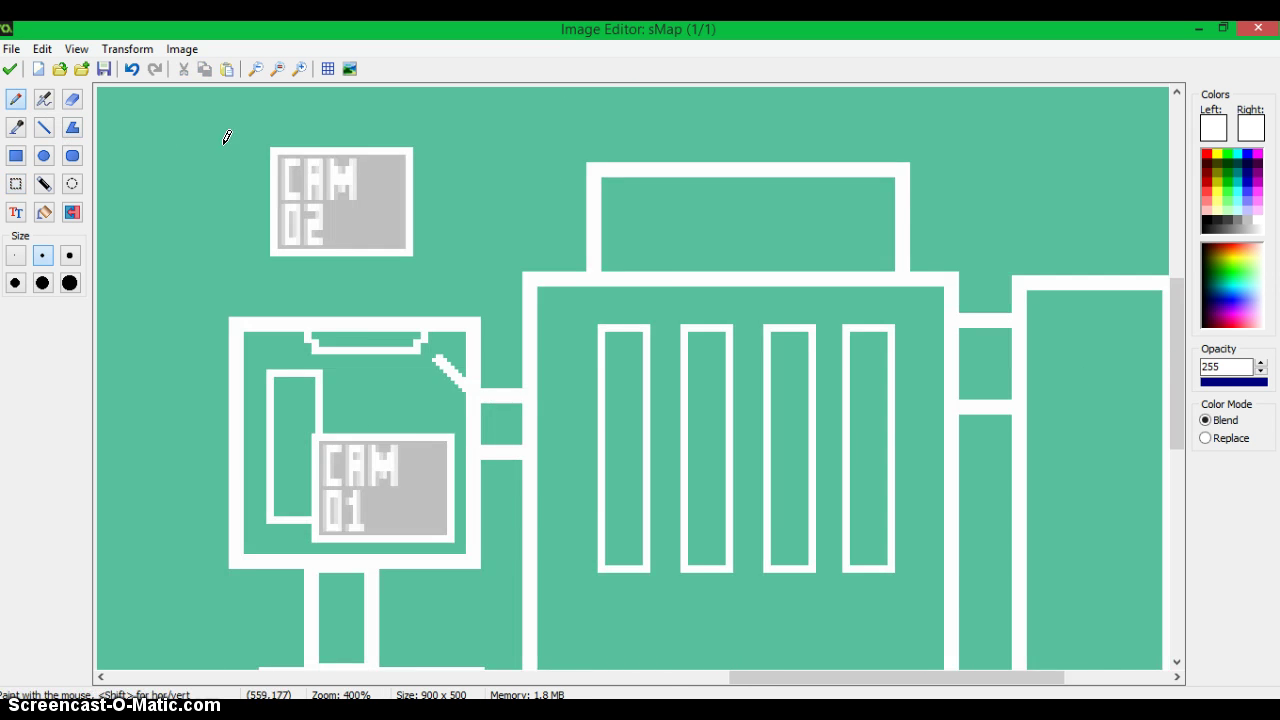
{"action": "scroll", "coordinate": [196, 169], "scroll_direction": "down", "scroll_amount": 1}
{"action": "left_click", "coordinate": [16, 183]}
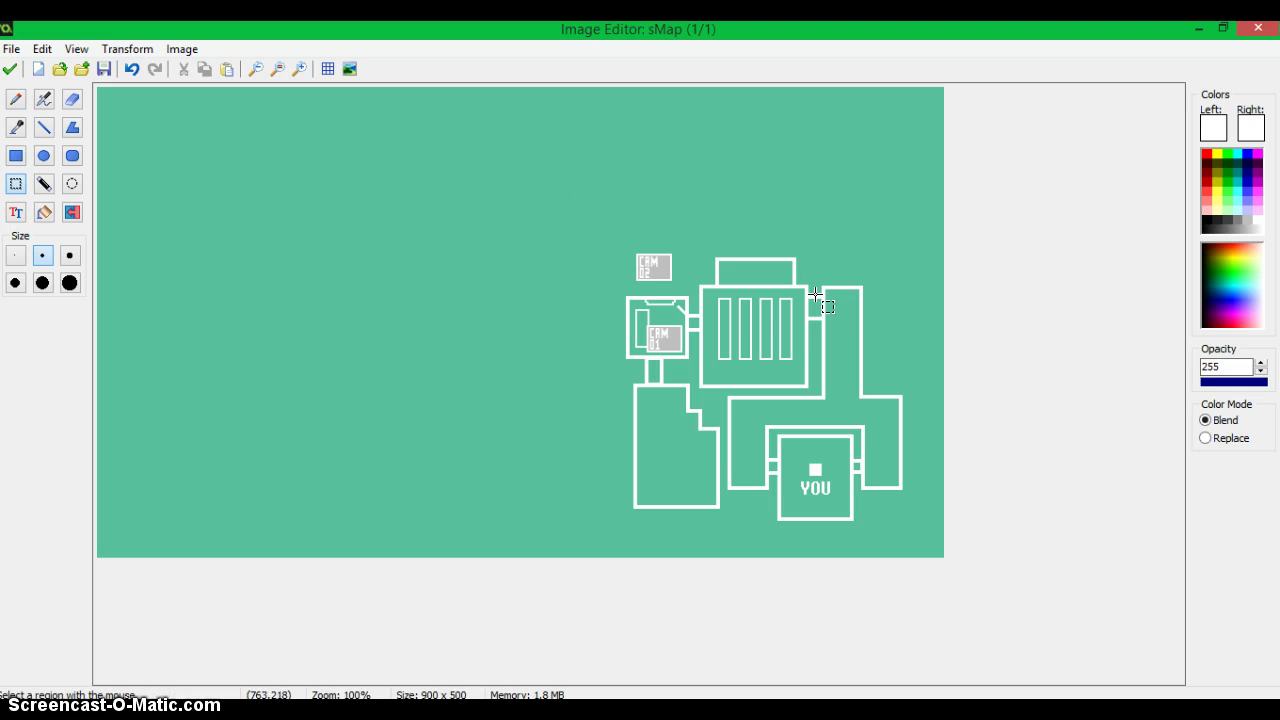
{"action": "scroll", "coordinate": [545, 266], "scroll_direction": "up", "scroll_amount": 2}
{"action": "left_click_drag", "start_coordinate": [724, 189], "coordinate": [909, 320]}
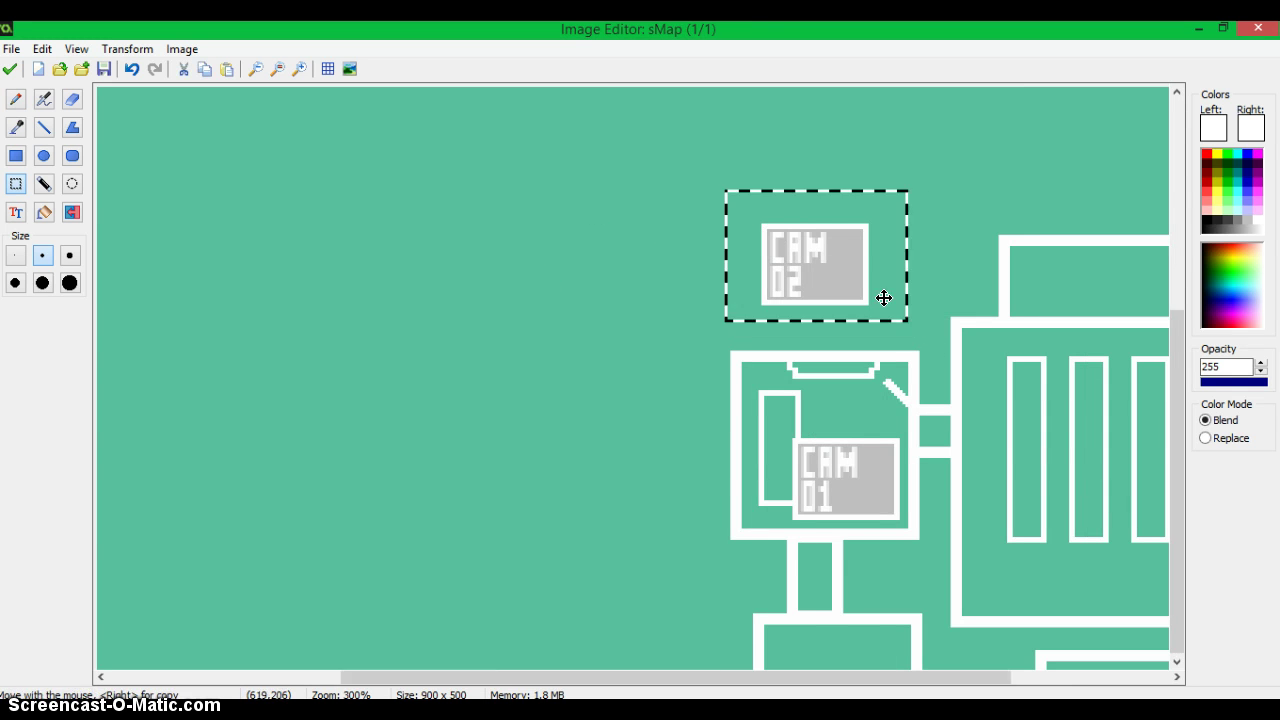
{"action": "scroll", "coordinate": [631, 263], "scroll_direction": "down", "scroll_amount": 2}
{"action": "left_click_drag", "start_coordinate": [631, 263], "coordinate": [732, 293]}
{"action": "scroll", "coordinate": [920, 370], "scroll_direction": "up", "scroll_amount": 1}
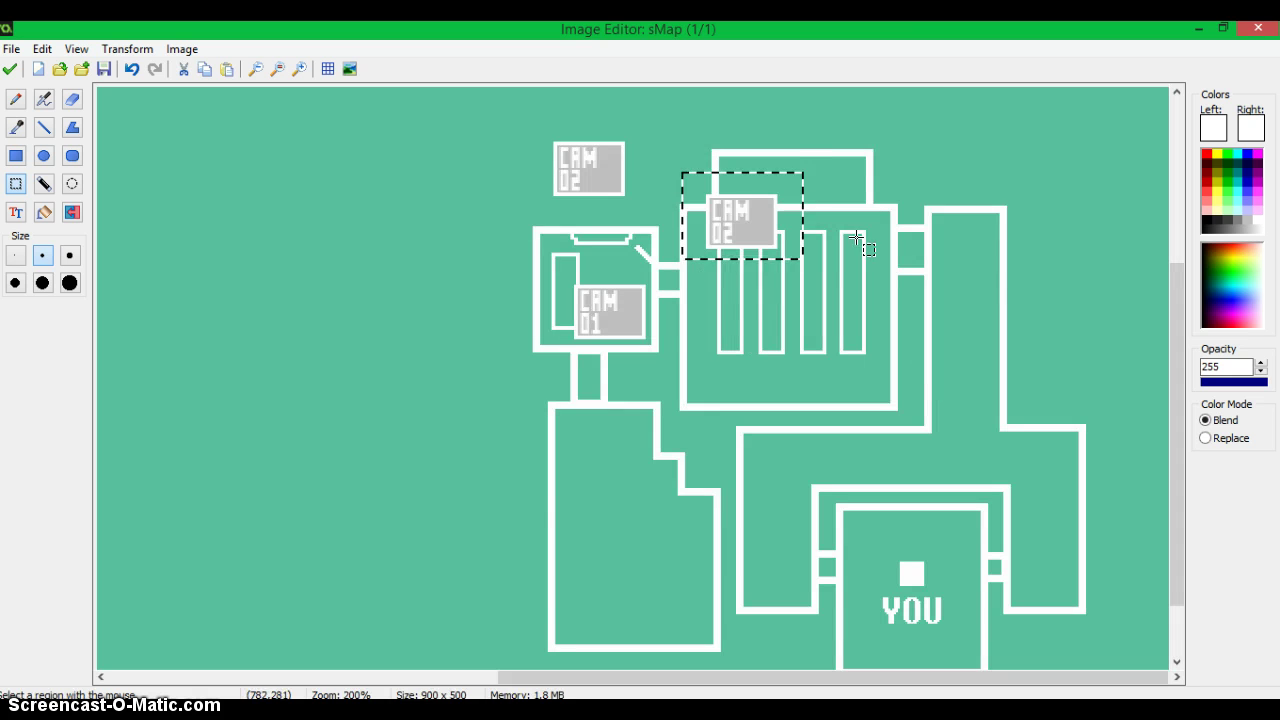
{"action": "left_click_drag", "start_coordinate": [532, 126], "coordinate": [651, 206]}
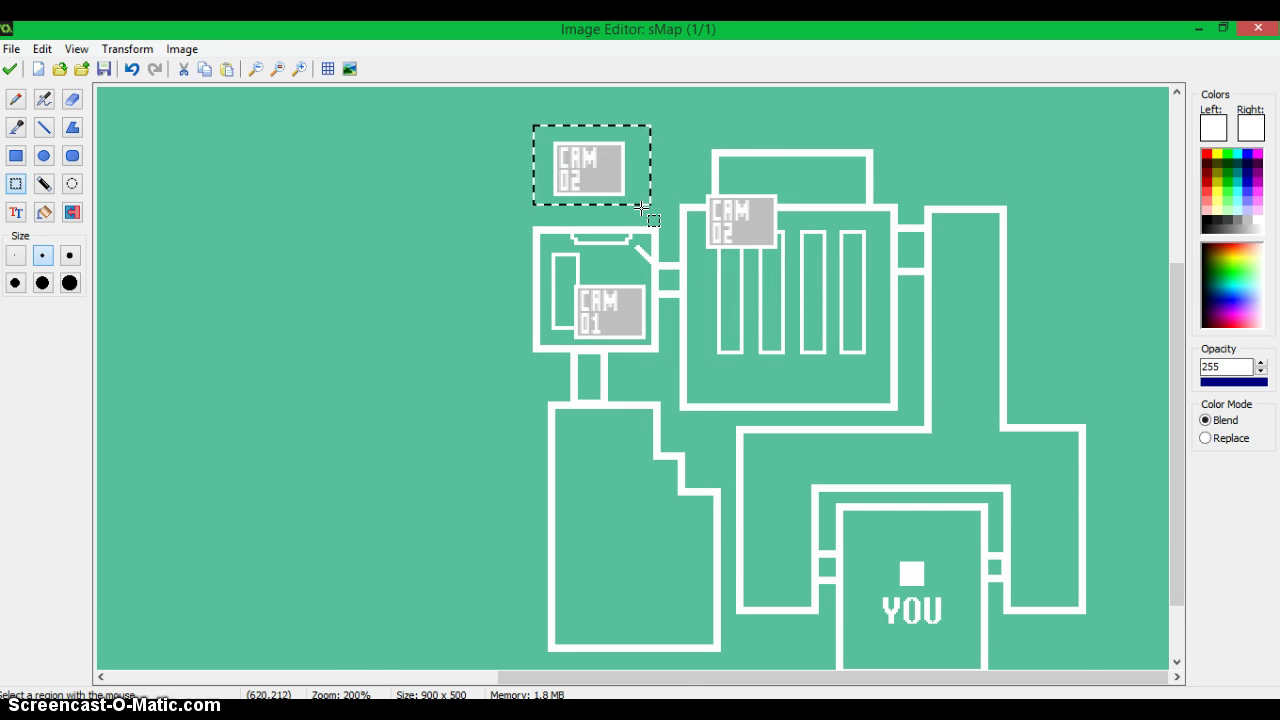
Step: Select the 2 in the top camera label and move it out
{"action": "scroll", "coordinate": [700, 157], "scroll_direction": "up", "scroll_amount": 1}
{"action": "left_click_drag", "start_coordinate": [663, 157], "coordinate": [689, 194]}
{"action": "scroll", "coordinate": [689, 194], "scroll_direction": "up", "scroll_amount": 1}
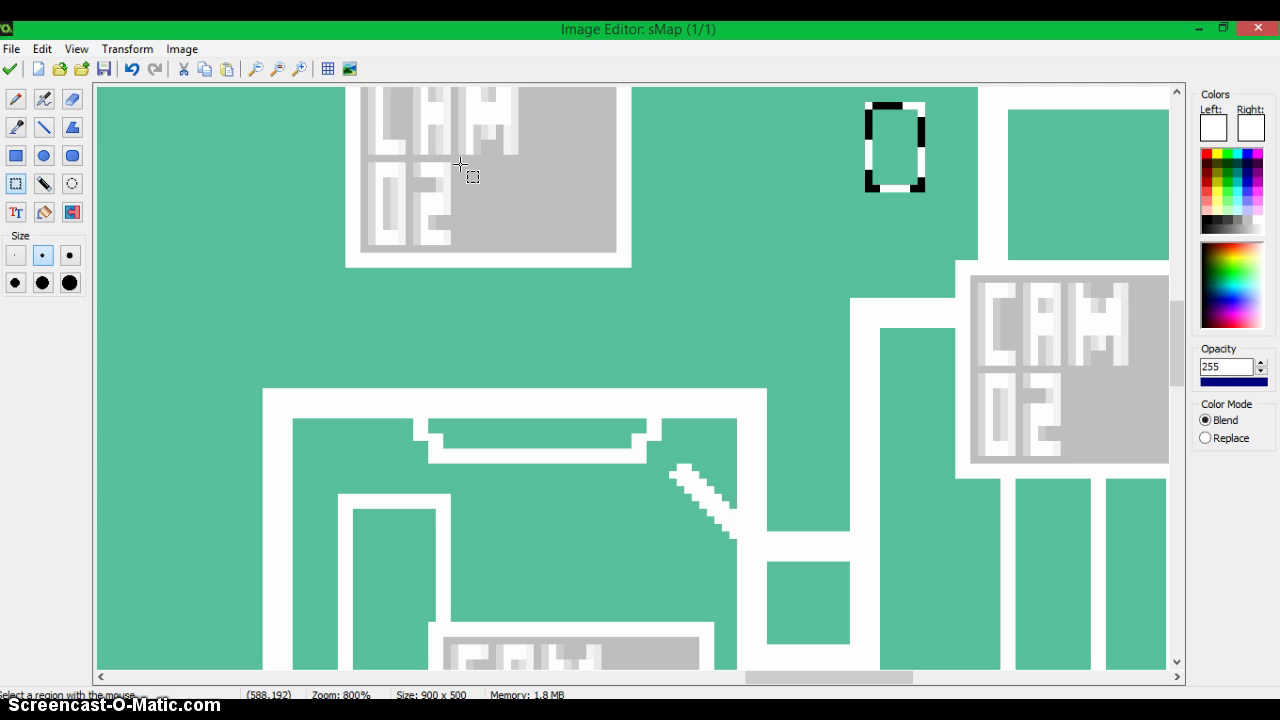
{"action": "mouse_move", "coordinate": [458, 162]}
{"action": "left_mouse_down"}
{"action": "mouse_move", "coordinate": [506, 246]}
{"action": "mouse_move", "coordinate": [426, 217]}
{"action": "left_mouse_up"}
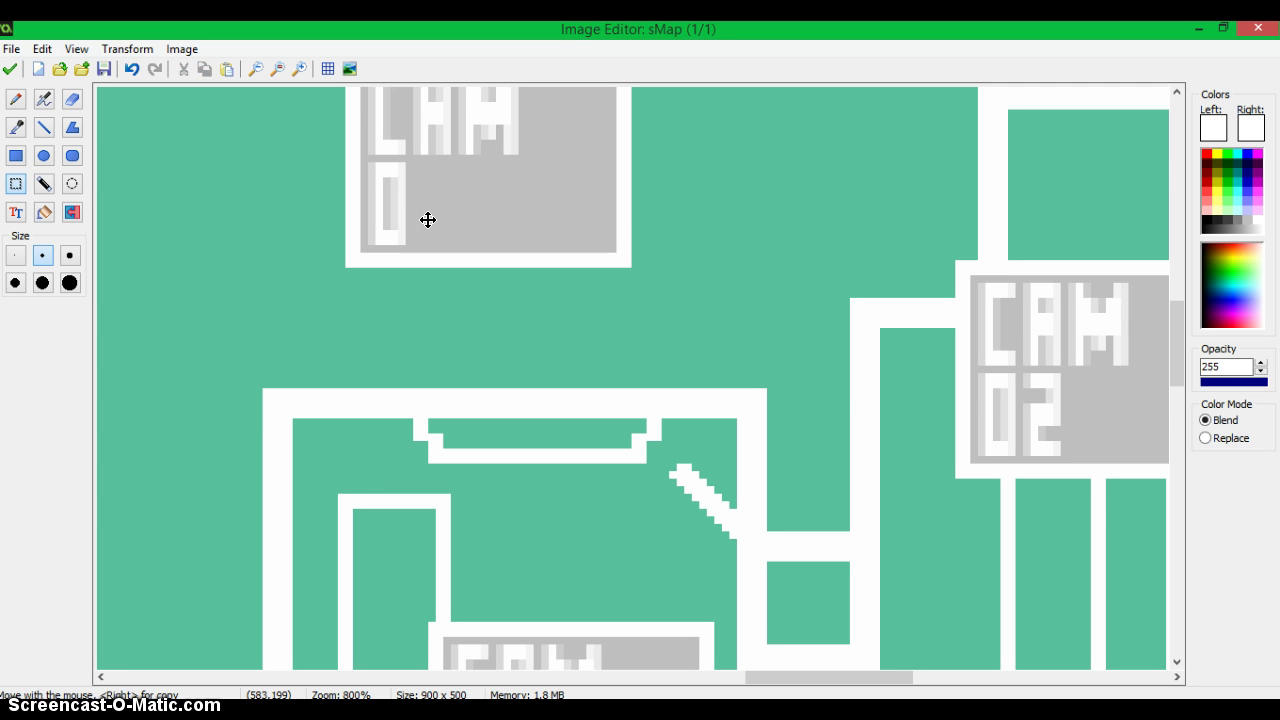
Step: Add a text '3' in the top label so it reads CAM 03
{"action": "left_click", "coordinate": [15, 212]}
{"action": "left_click", "coordinate": [489, 196]}
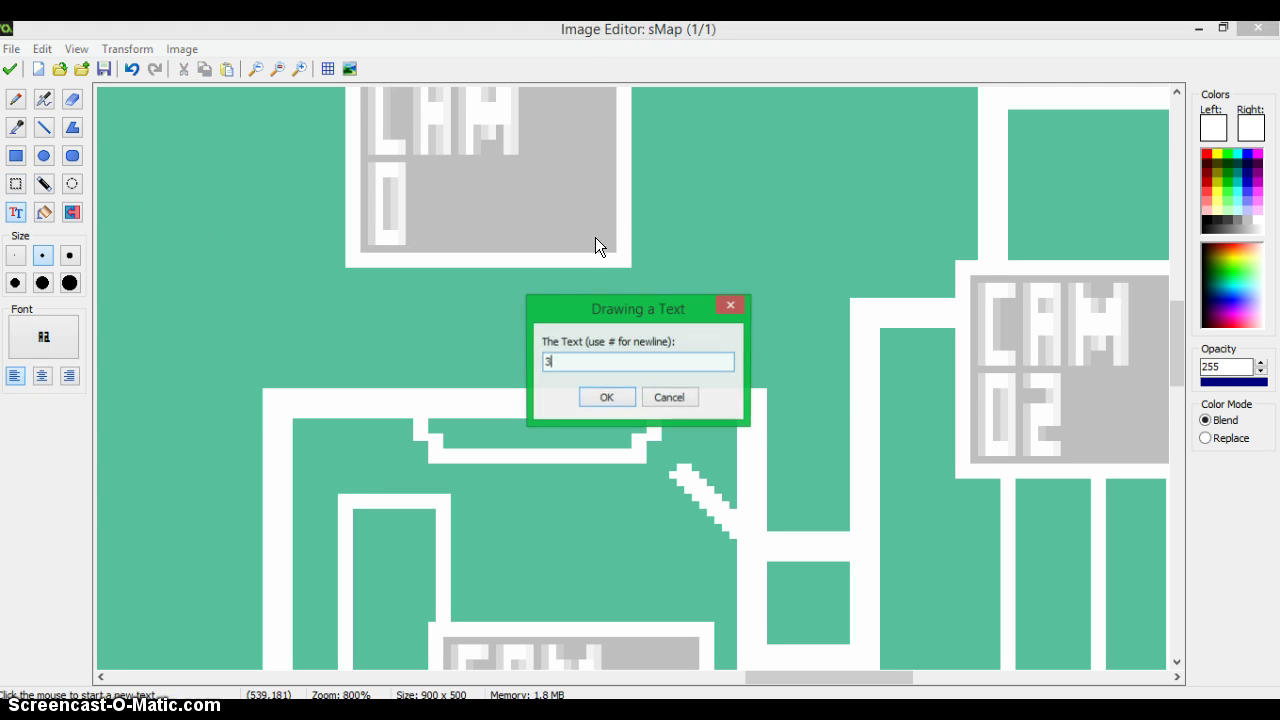
{"action": "left_click", "coordinate": [603, 397]}
{"action": "left_click_drag", "start_coordinate": [506, 200], "coordinate": [438, 214]}
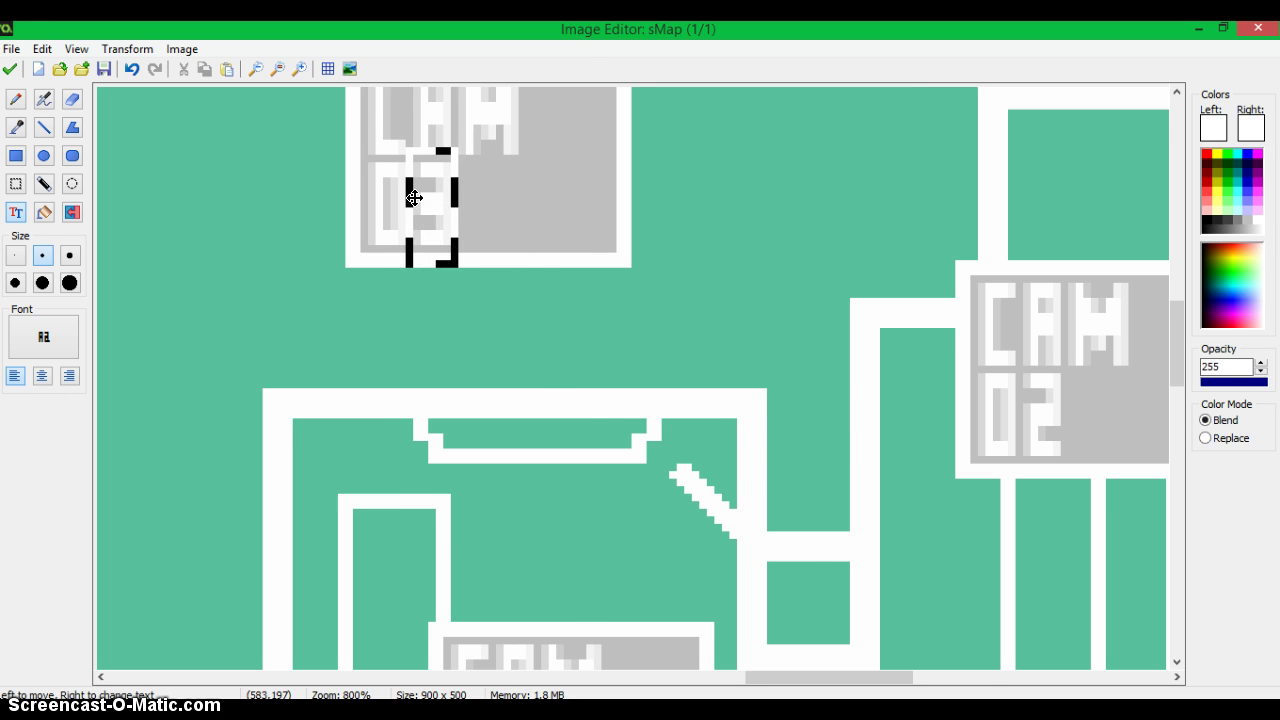
{"action": "left_click", "coordinate": [277, 68]}
{"action": "left_click", "coordinate": [296, 140]}
{"action": "left_click", "coordinate": [672, 398]}
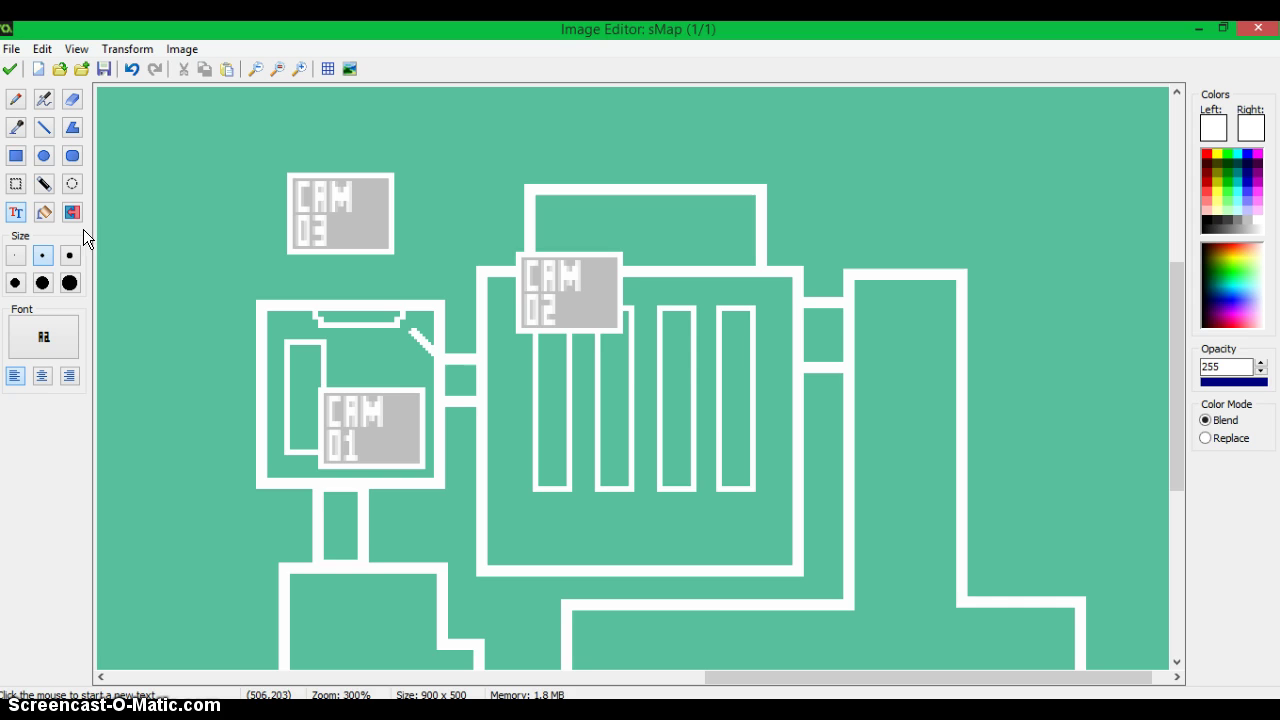
{"action": "left_click", "coordinate": [277, 68]}
Step: Copy the CAM 03 label down beside the YOU office
{"action": "left_click", "coordinate": [640, 262]}
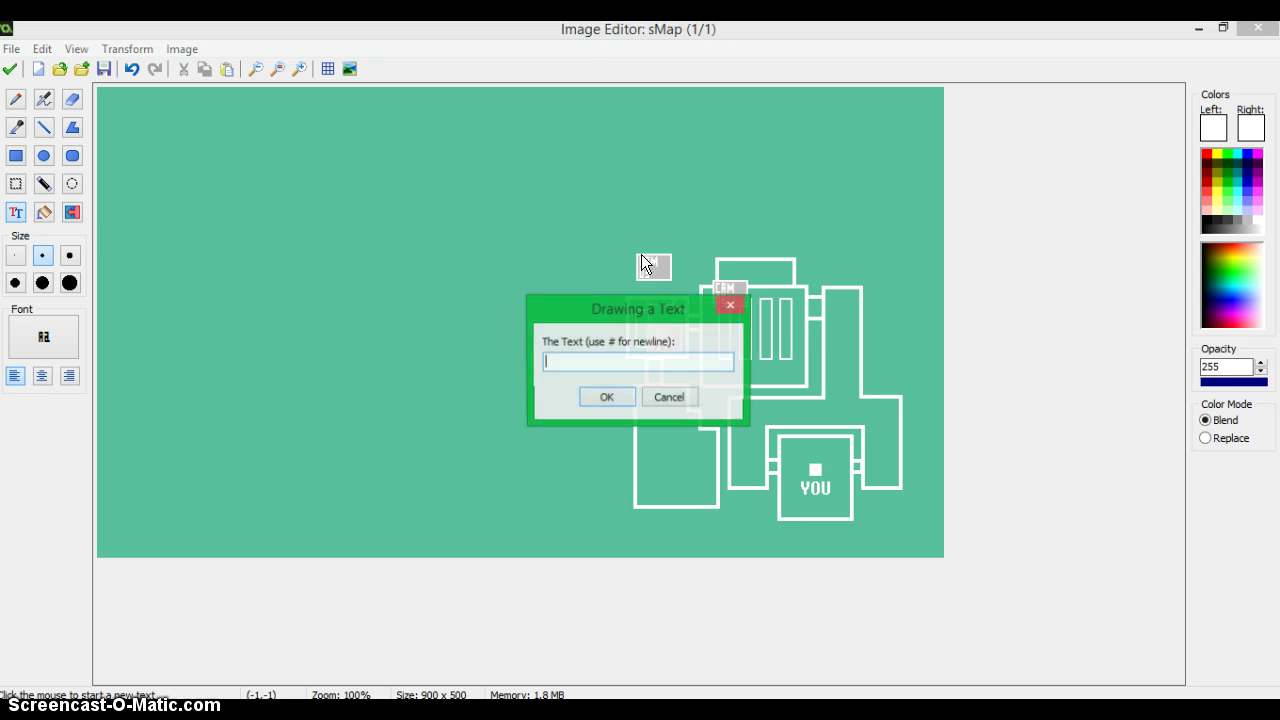
{"action": "left_click", "coordinate": [668, 400]}
{"action": "left_click", "coordinate": [20, 186]}
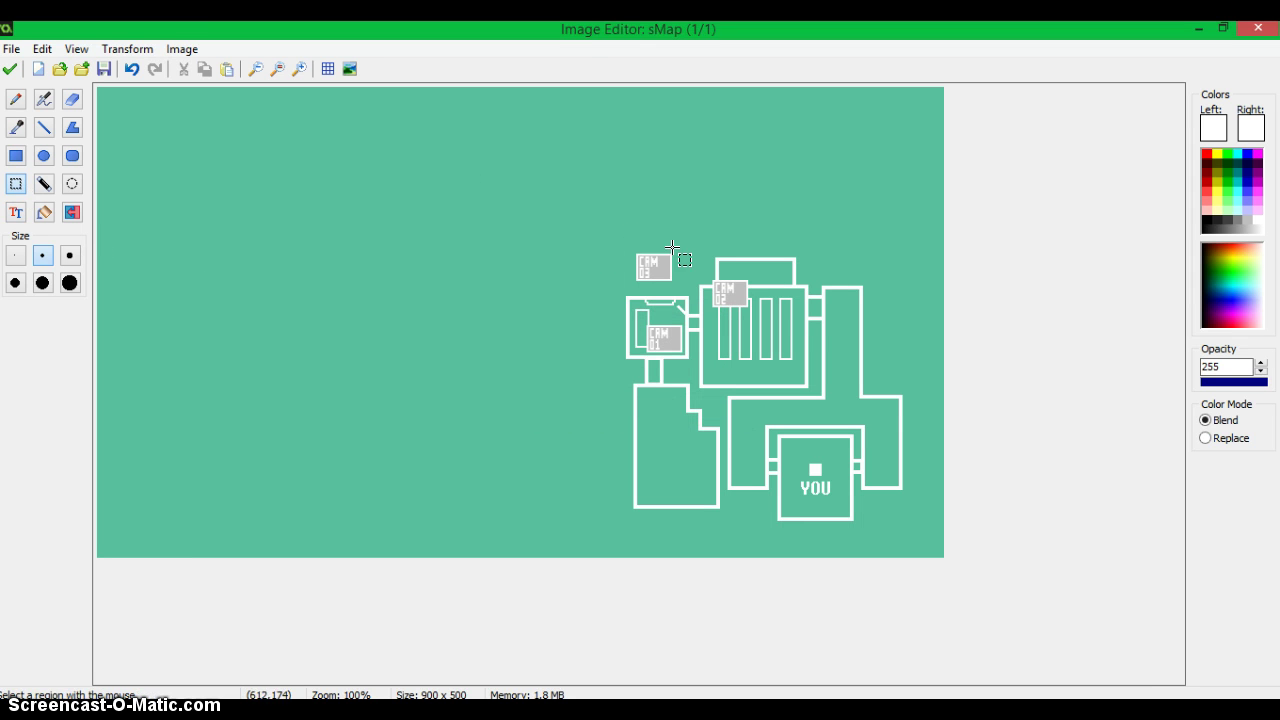
{"action": "left_click_drag", "start_coordinate": [622, 236], "coordinate": [689, 286]}
{"action": "right_click_drag", "start_coordinate": [647, 262], "coordinate": [735, 459]}
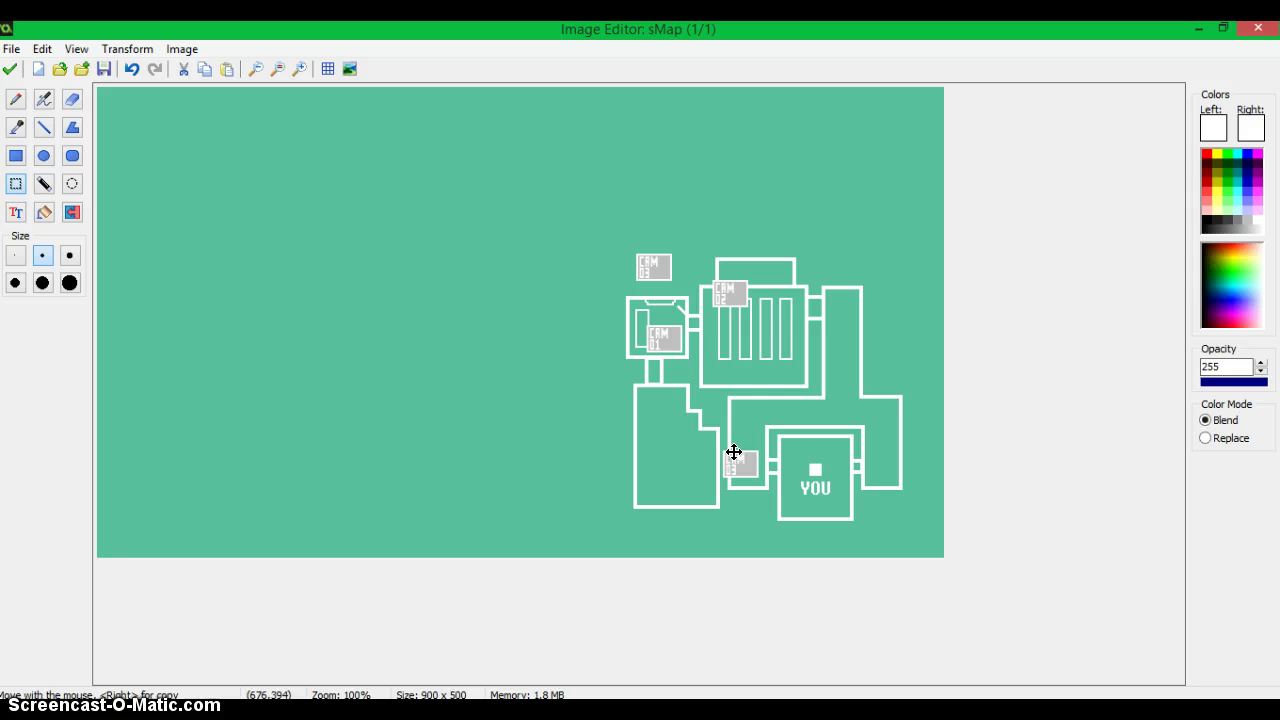
Step: Select the original top CAM 03 label, sample a canvas colour, and accept the map edits
{"action": "left_click_drag", "start_coordinate": [590, 209], "coordinate": [1094, 486]}
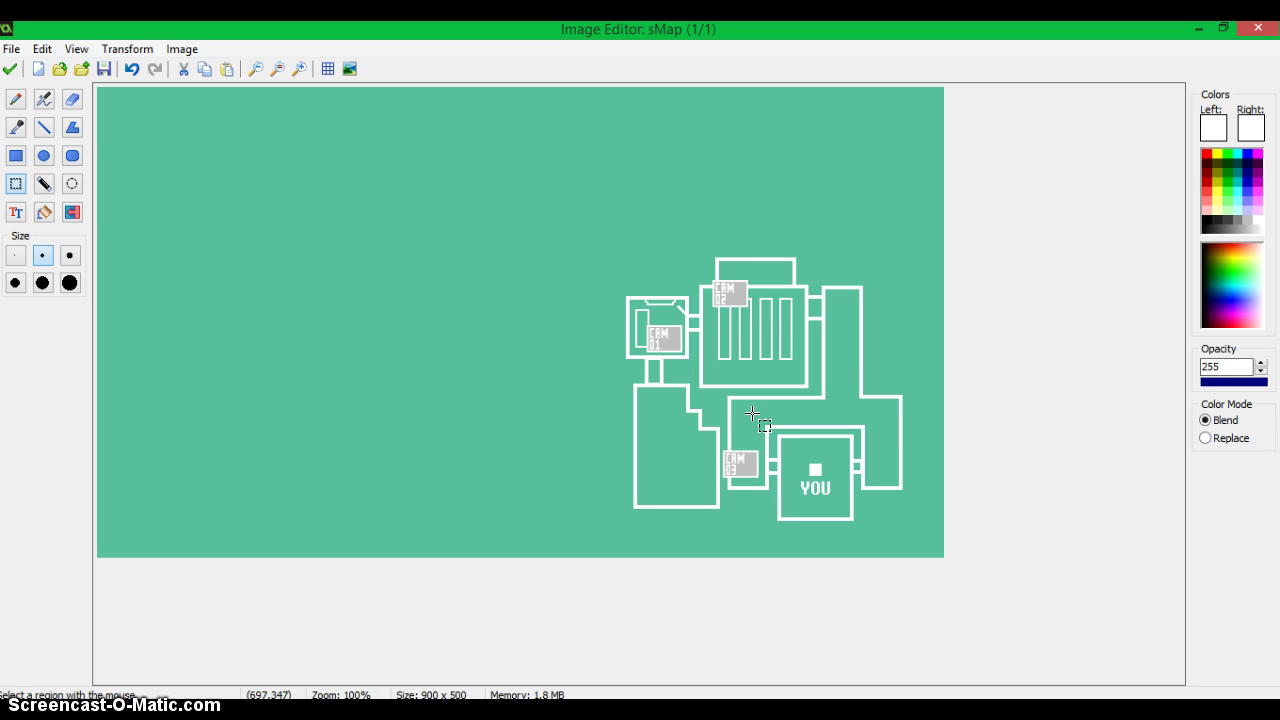
{"action": "left_click", "coordinate": [15, 127]}
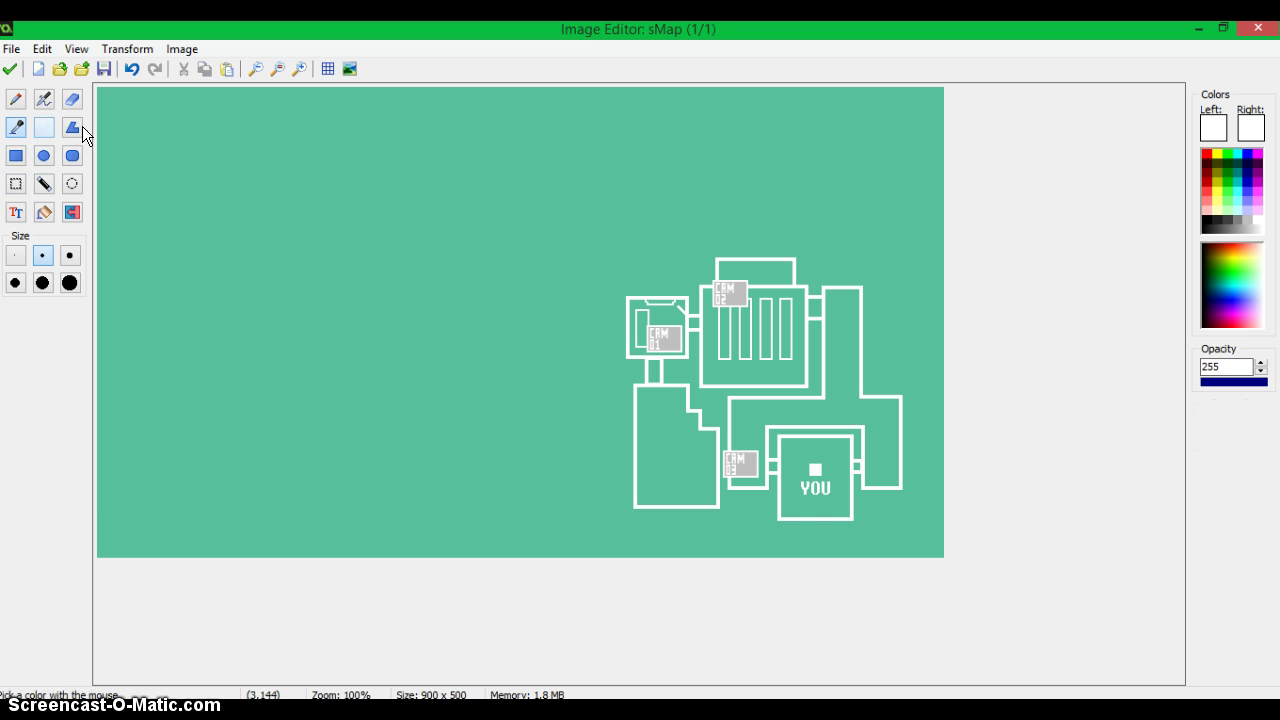
{"action": "left_click", "coordinate": [473, 275]}
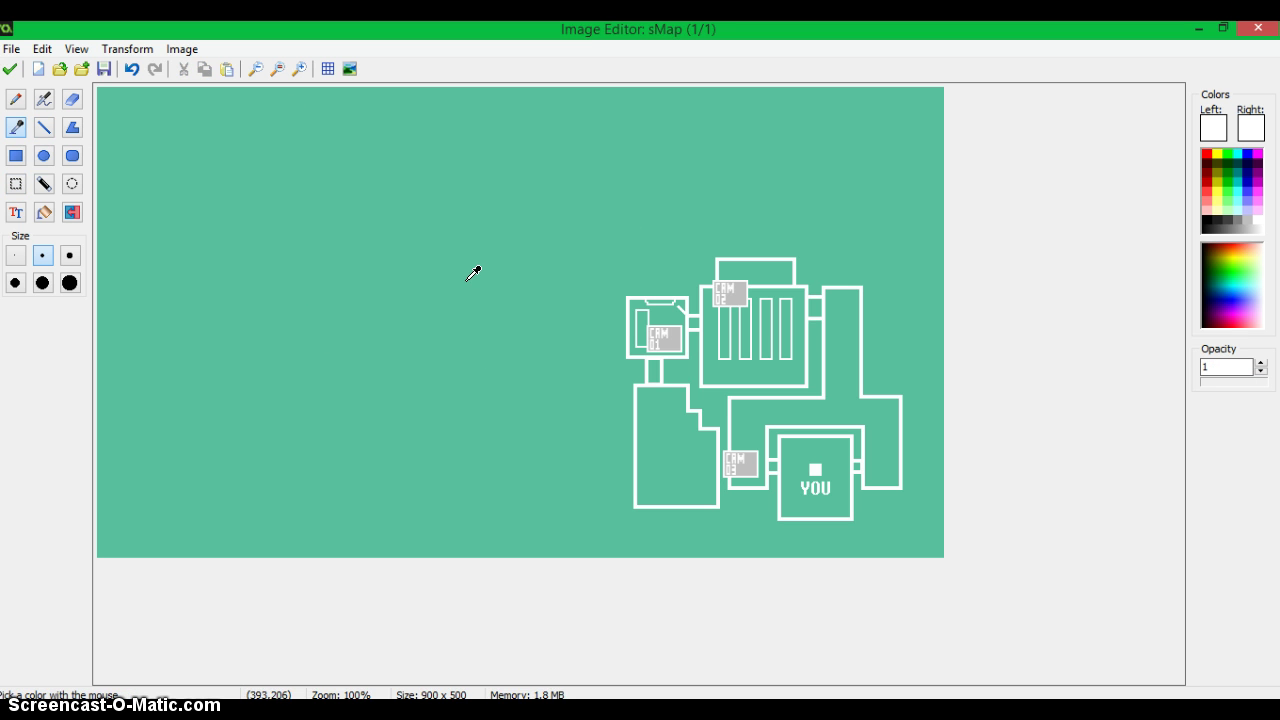
{"action": "left_click", "coordinate": [12, 69]}
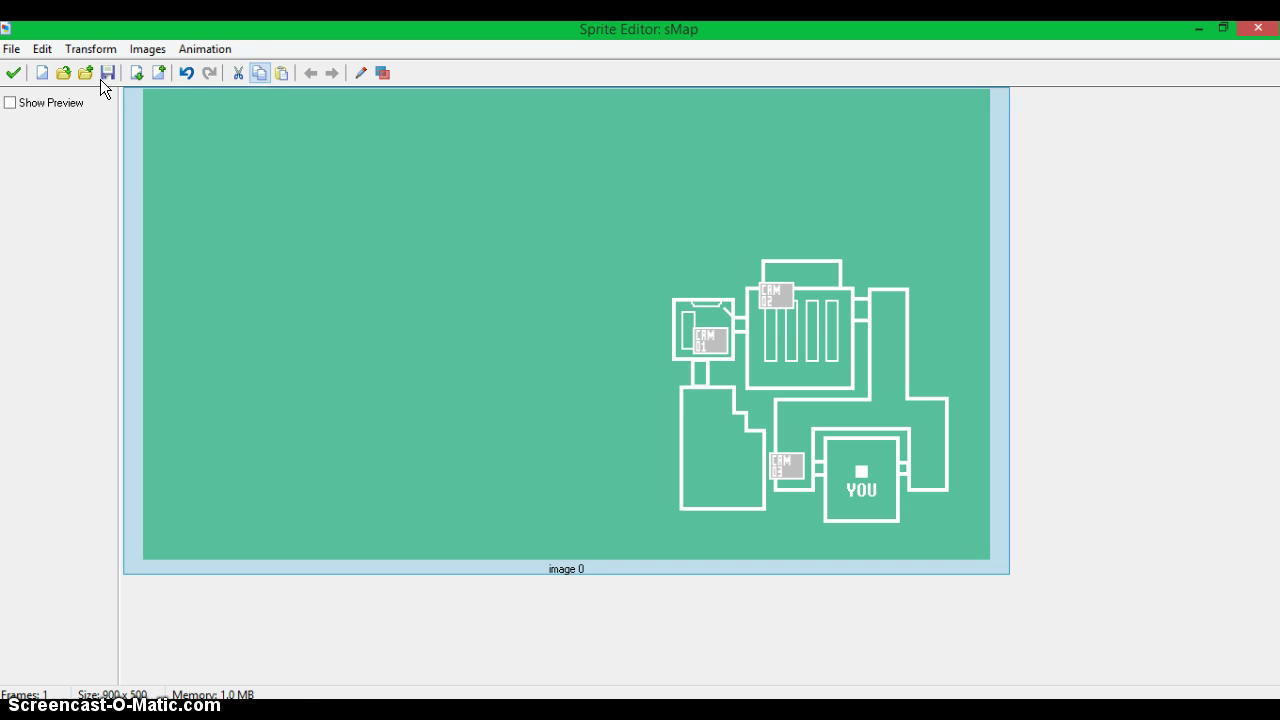
Step: Close sMap, open sCam1's image 0, and paste the camera map onto it
{"action": "left_click", "coordinate": [13, 72]}
{"action": "left_click", "coordinate": [229, 461]}
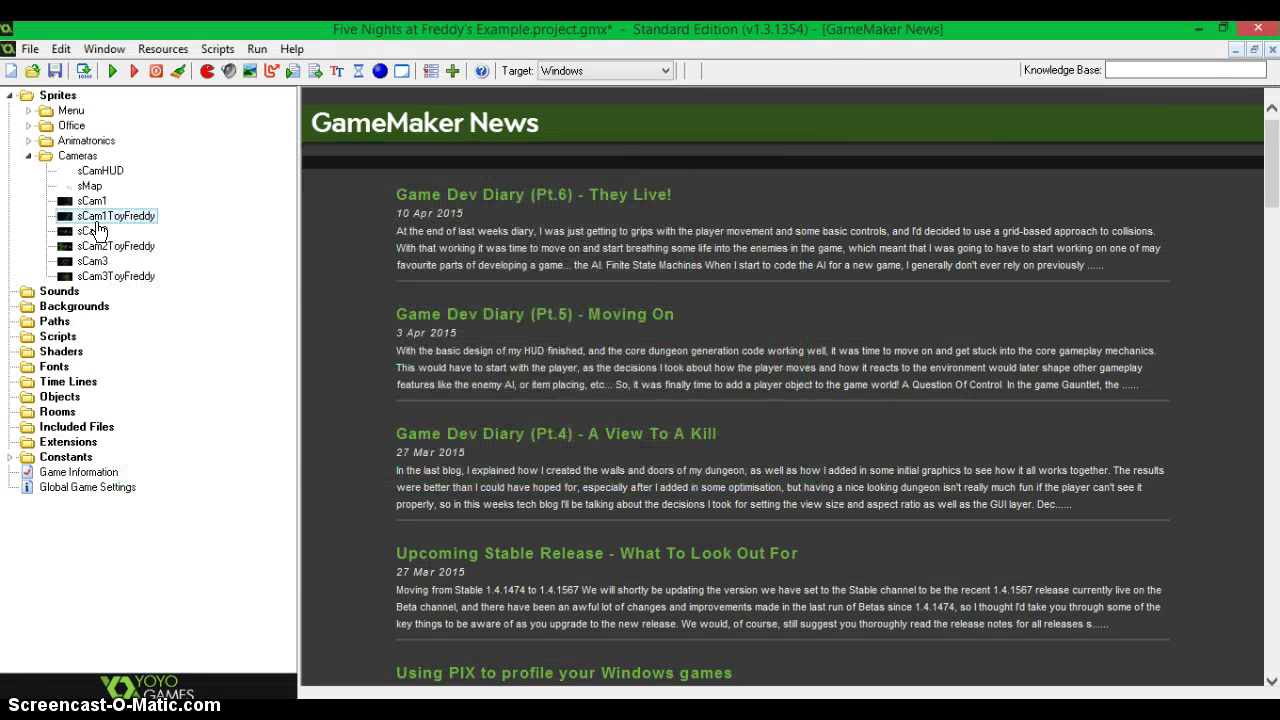
{"action": "left_click", "coordinate": [92, 200]}
{"action": "double_click", "coordinate": [92, 200]}
{"action": "left_click", "coordinate": [264, 221]}
{"action": "double_click", "coordinate": [368, 195]}
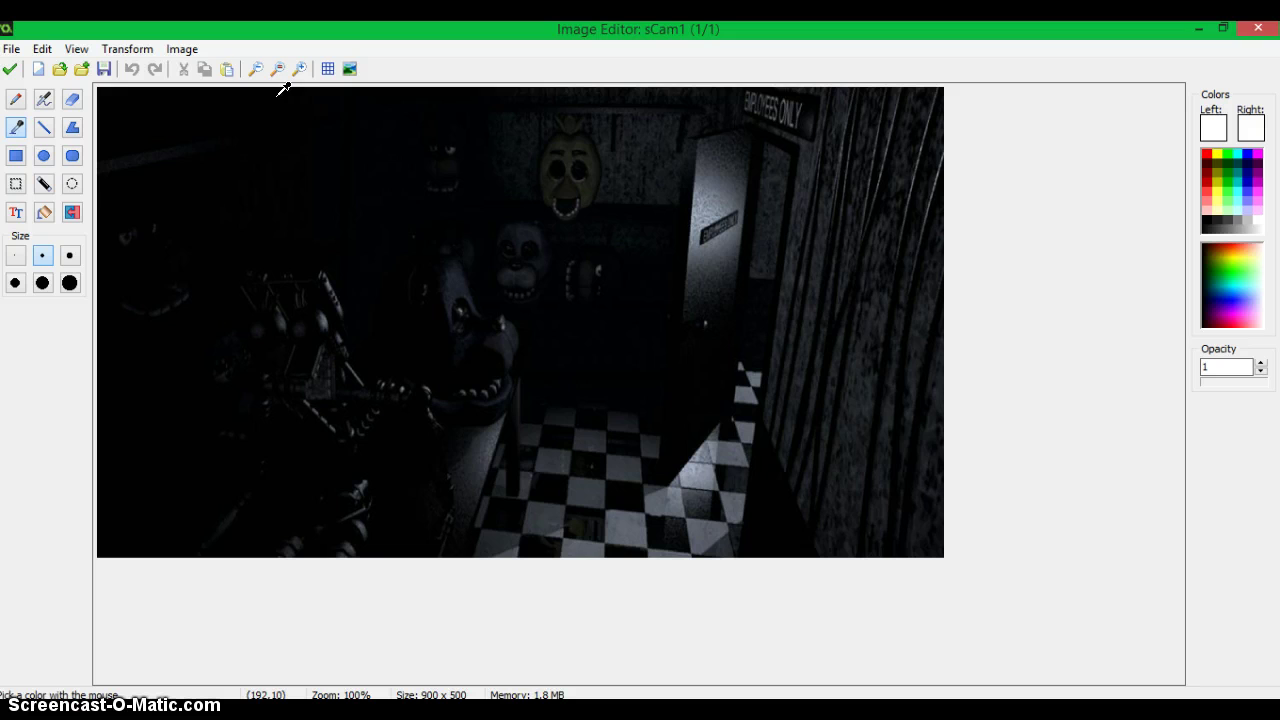
{"action": "left_click", "coordinate": [227, 69]}
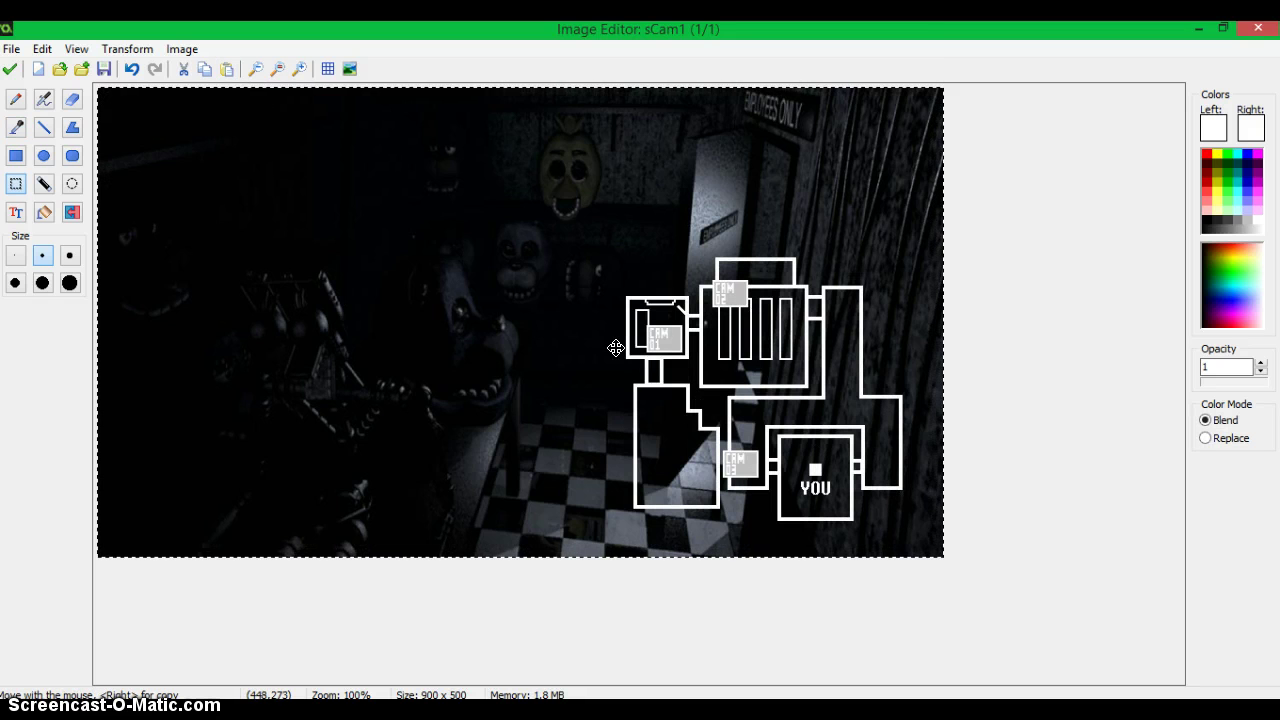
Step: Flood-fill sCam1's CAM 01 box bright green, including the A and 0 gaps, and close
{"action": "left_click", "coordinate": [44, 211]}
{"action": "left_click", "coordinate": [1228, 188]}
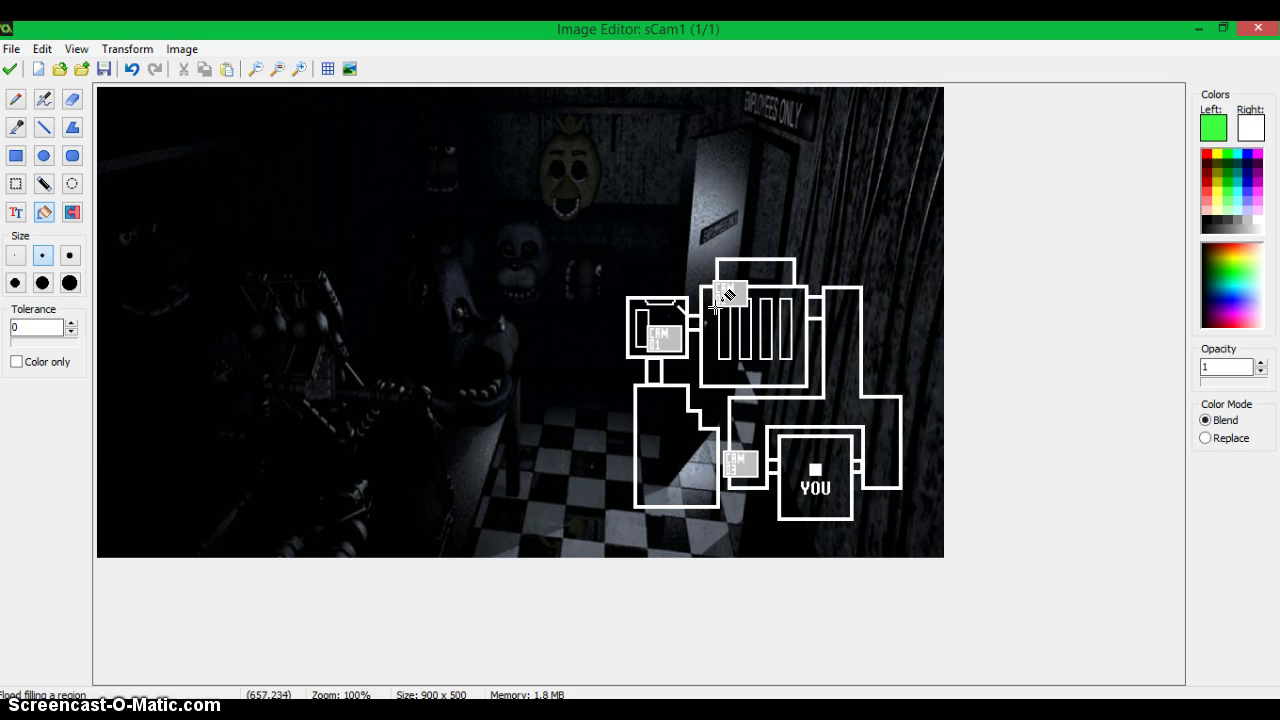
{"action": "scroll", "coordinate": [724, 295], "scroll_direction": "up", "scroll_amount": 3}
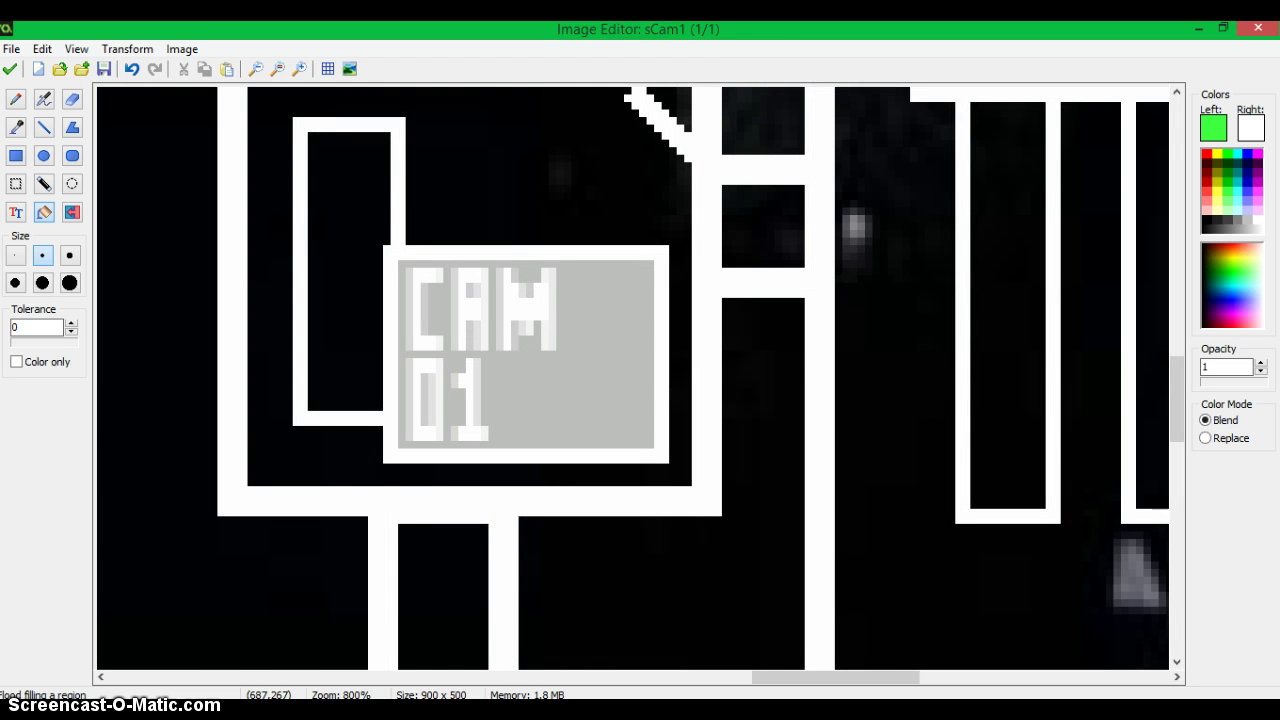
{"action": "left_click", "coordinate": [545, 415]}
{"action": "scroll", "coordinate": [483, 271], "scroll_direction": "up", "scroll_amount": 1}
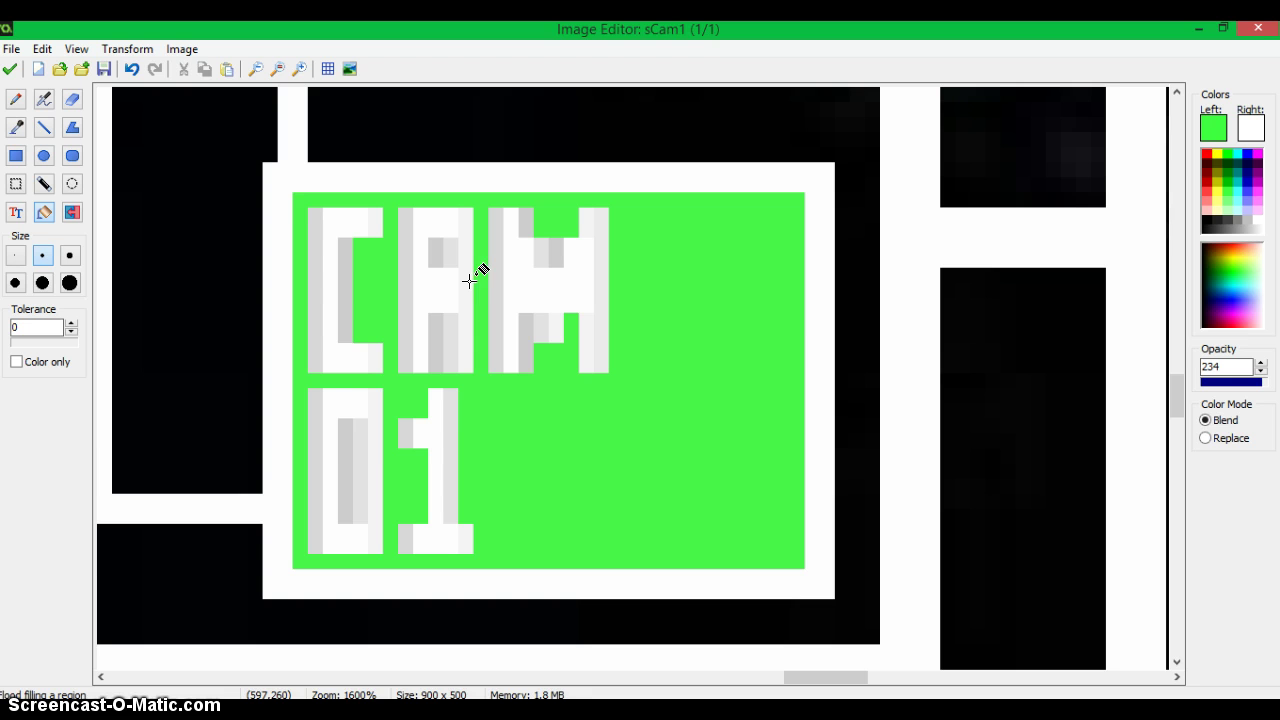
{"action": "left_click", "coordinate": [434, 254]}
{"action": "left_click", "coordinate": [352, 462]}
{"action": "scroll", "coordinate": [449, 157], "scroll_direction": "down", "scroll_amount": 4}
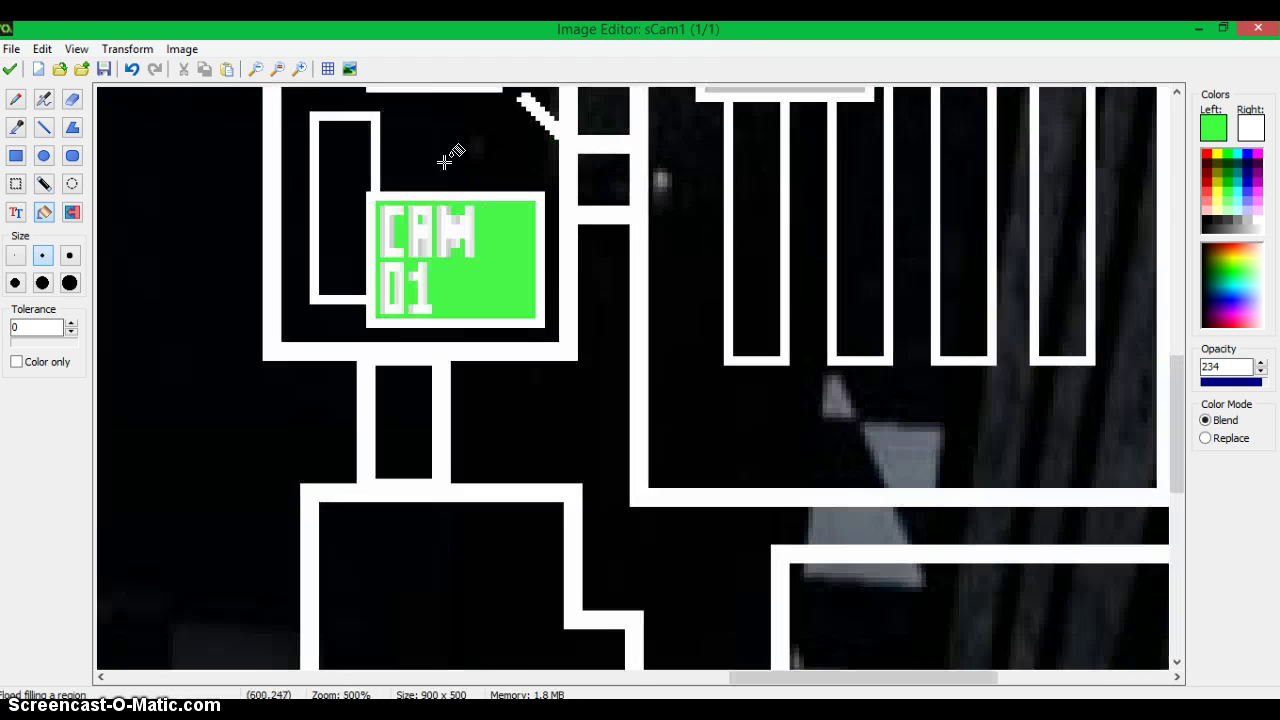
{"action": "scroll", "coordinate": [459, 268], "scroll_direction": "down", "scroll_amount": 2}
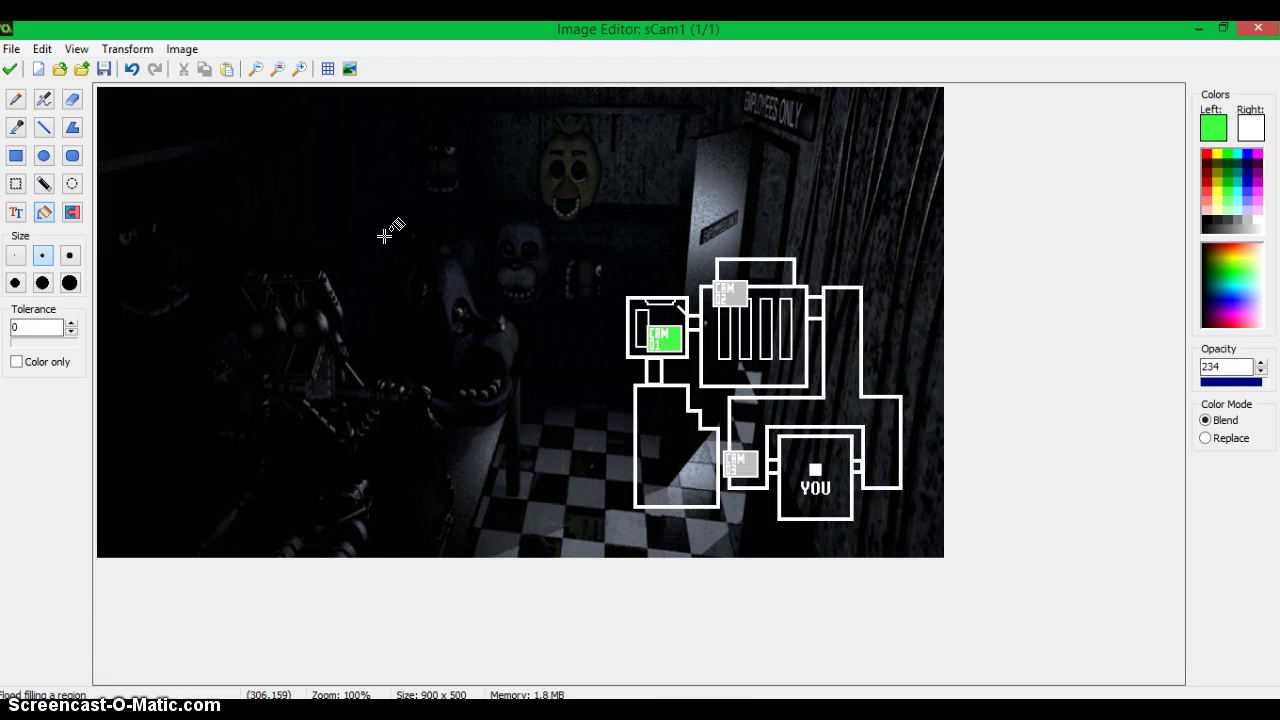
{"action": "left_click", "coordinate": [10, 69]}
{"action": "left_click", "coordinate": [11, 69]}
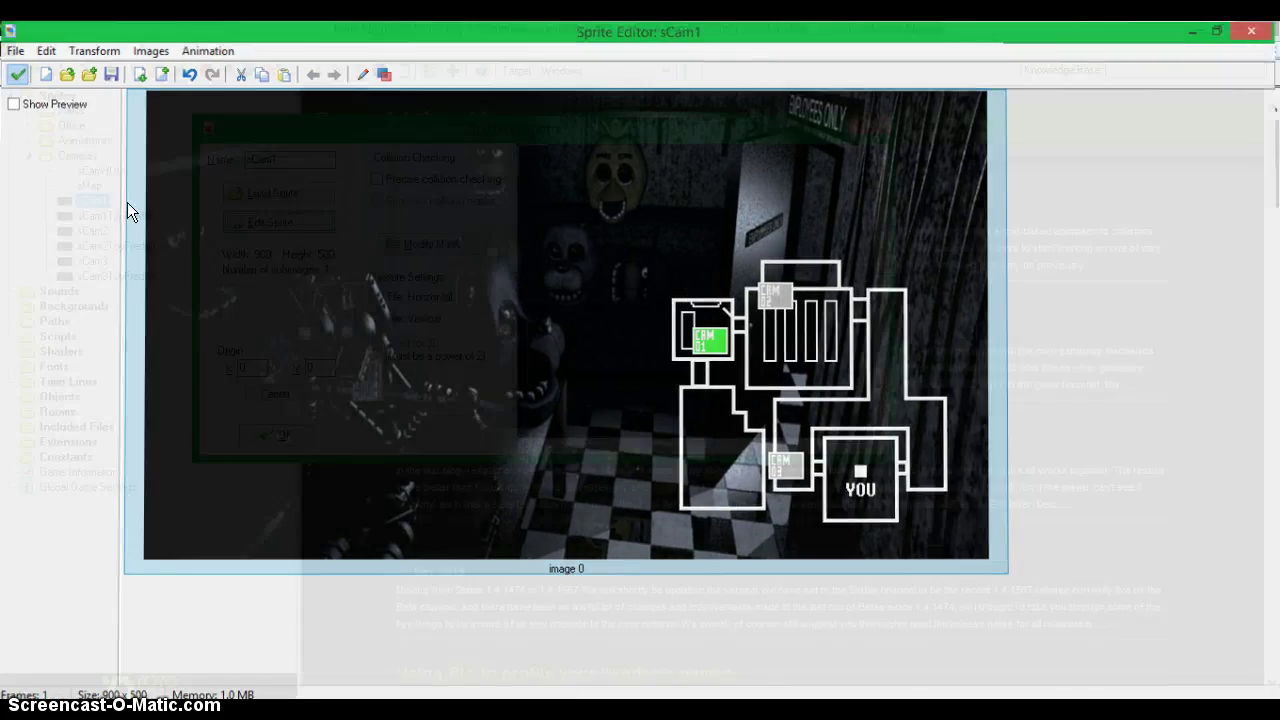
{"action": "left_click", "coordinate": [271, 432]}
Step: Paste the map onto sCam1ToyFreddy's image and fill its CAM 01 box green
{"action": "double_click", "coordinate": [116, 215]}
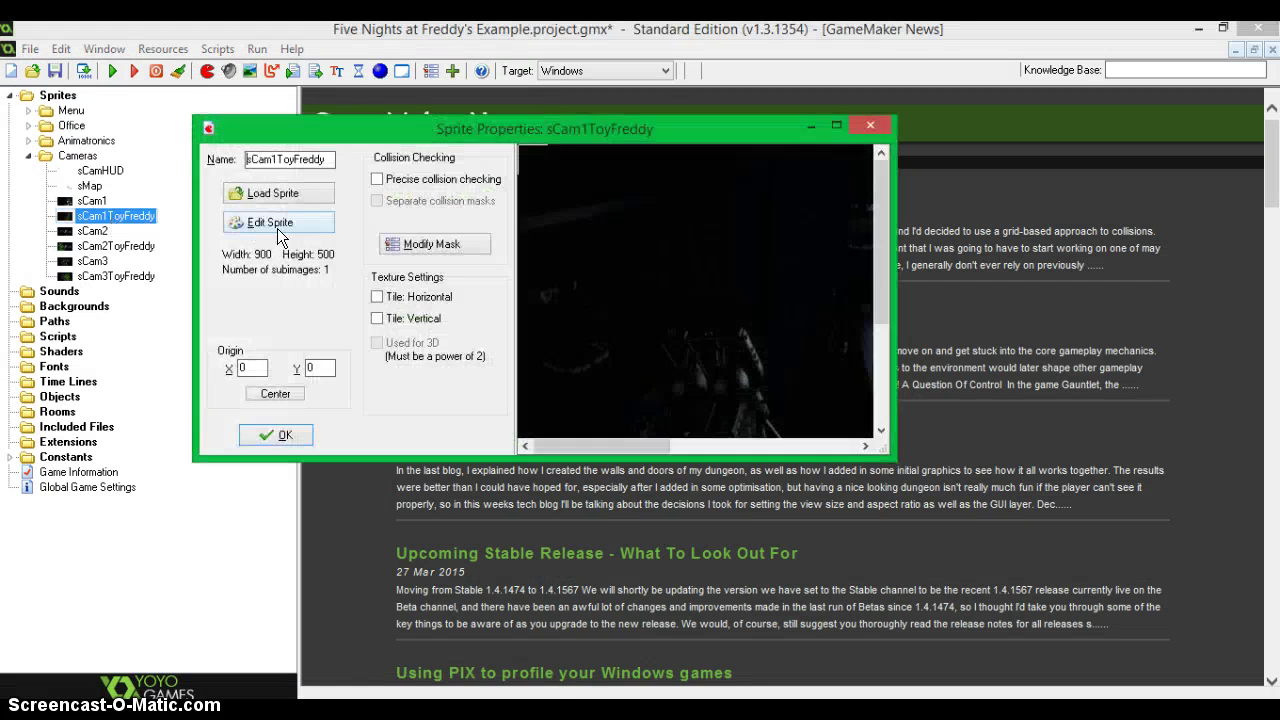
{"action": "left_click", "coordinate": [268, 224]}
{"action": "double_click", "coordinate": [328, 205]}
{"action": "left_click", "coordinate": [226, 70]}
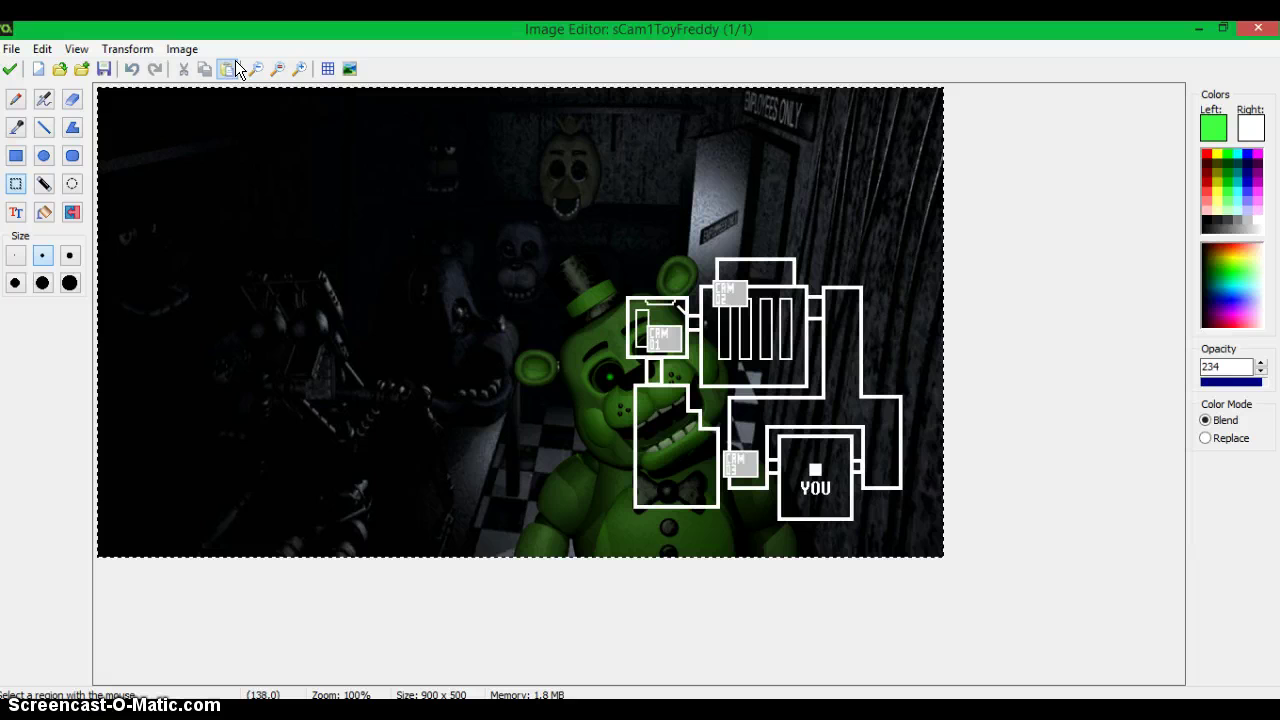
{"action": "left_click", "coordinate": [45, 213]}
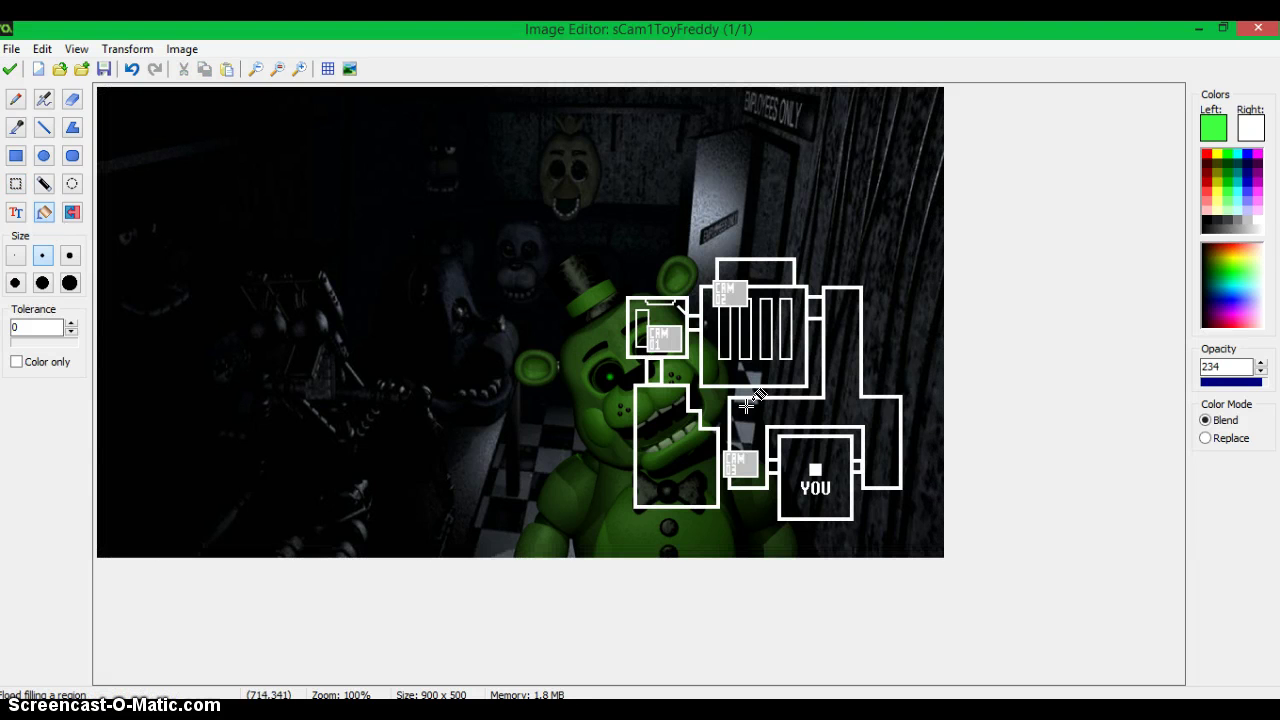
{"action": "scroll", "coordinate": [747, 404], "scroll_direction": "up", "scroll_amount": 3}
{"action": "left_click", "coordinate": [466, 266]}
{"action": "scroll", "coordinate": [466, 266], "scroll_direction": "up", "scroll_amount": 1}
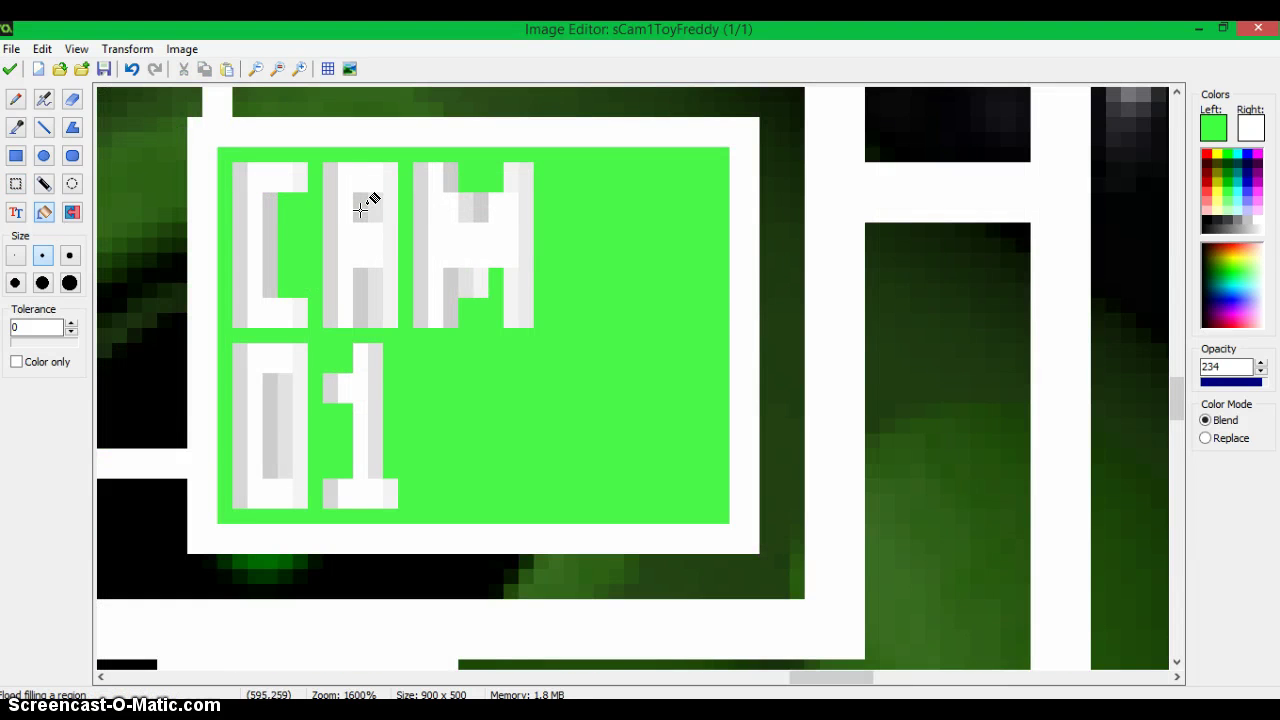
{"action": "left_click", "coordinate": [268, 385]}
{"action": "scroll", "coordinate": [105, 140], "scroll_direction": "down", "scroll_amount": 4}
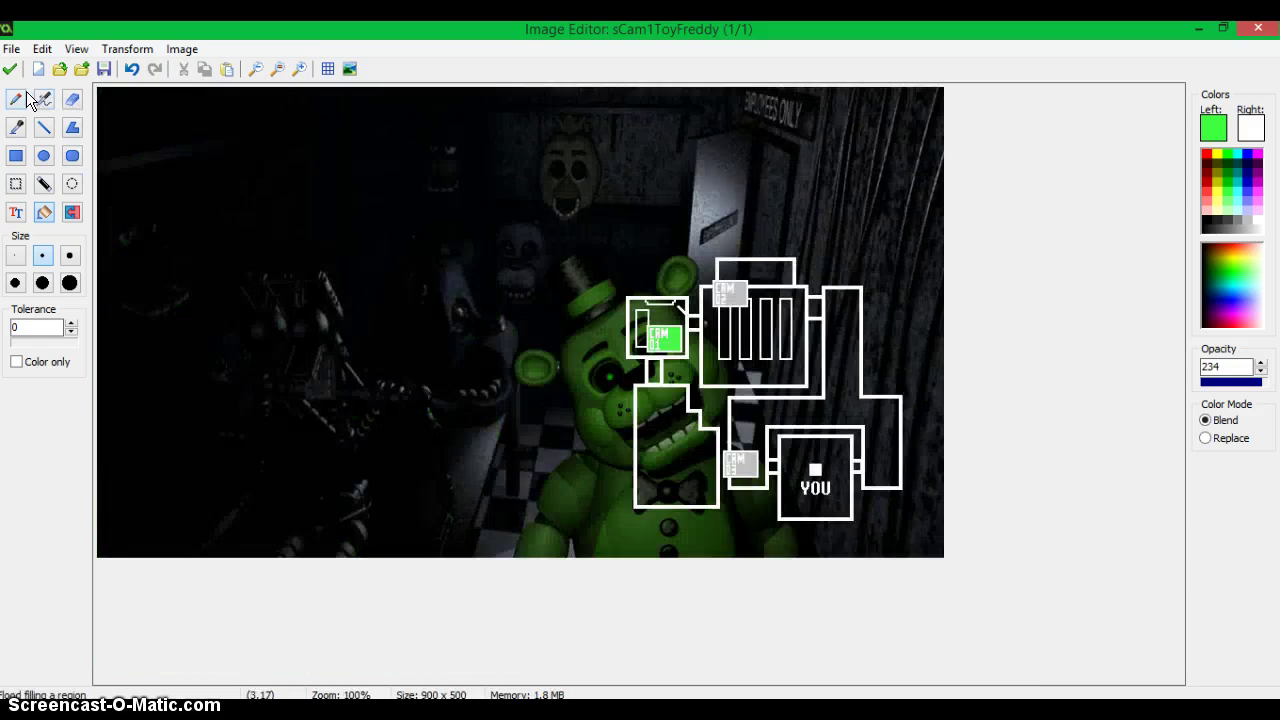
{"action": "left_click", "coordinate": [9, 68]}
{"action": "left_click", "coordinate": [9, 68]}
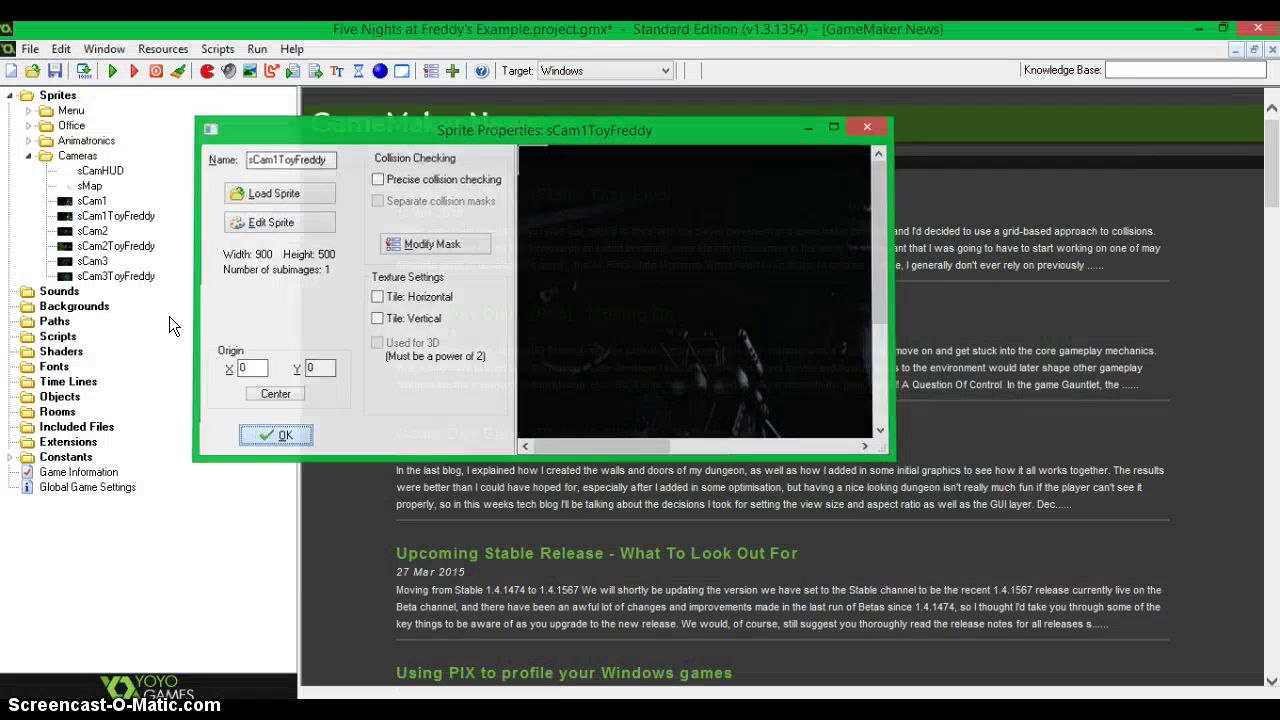
Step: Open sCam2's image 0 and paste the camera map onto it
{"action": "double_click", "coordinate": [95, 233]}
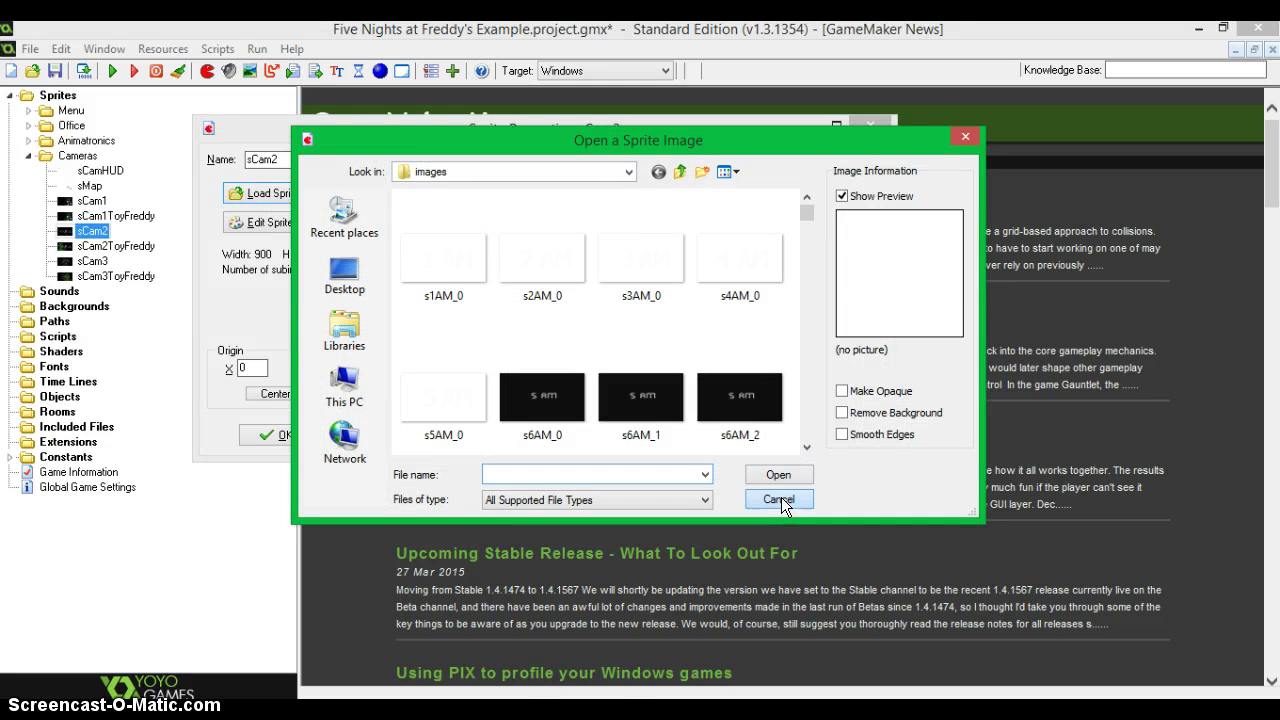
{"action": "left_click", "coordinate": [781, 500]}
{"action": "left_click", "coordinate": [268, 222]}
{"action": "double_click", "coordinate": [389, 205]}
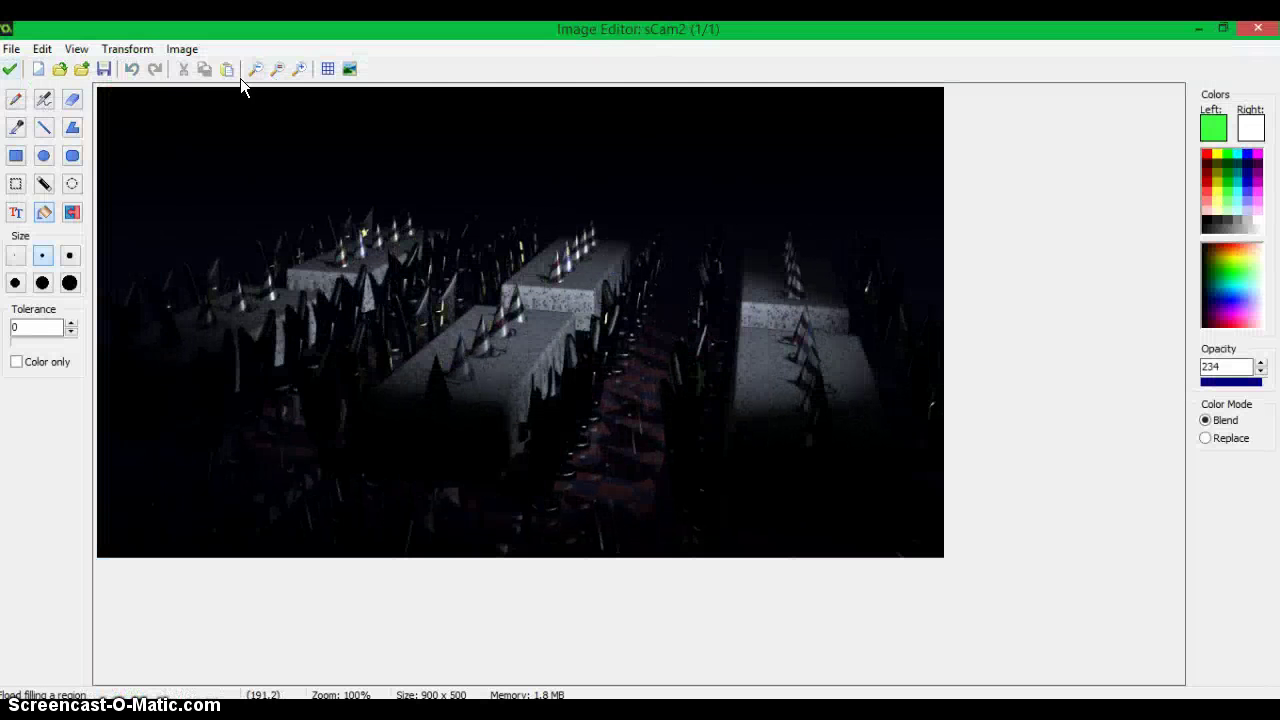
{"action": "left_click", "coordinate": [227, 69]}
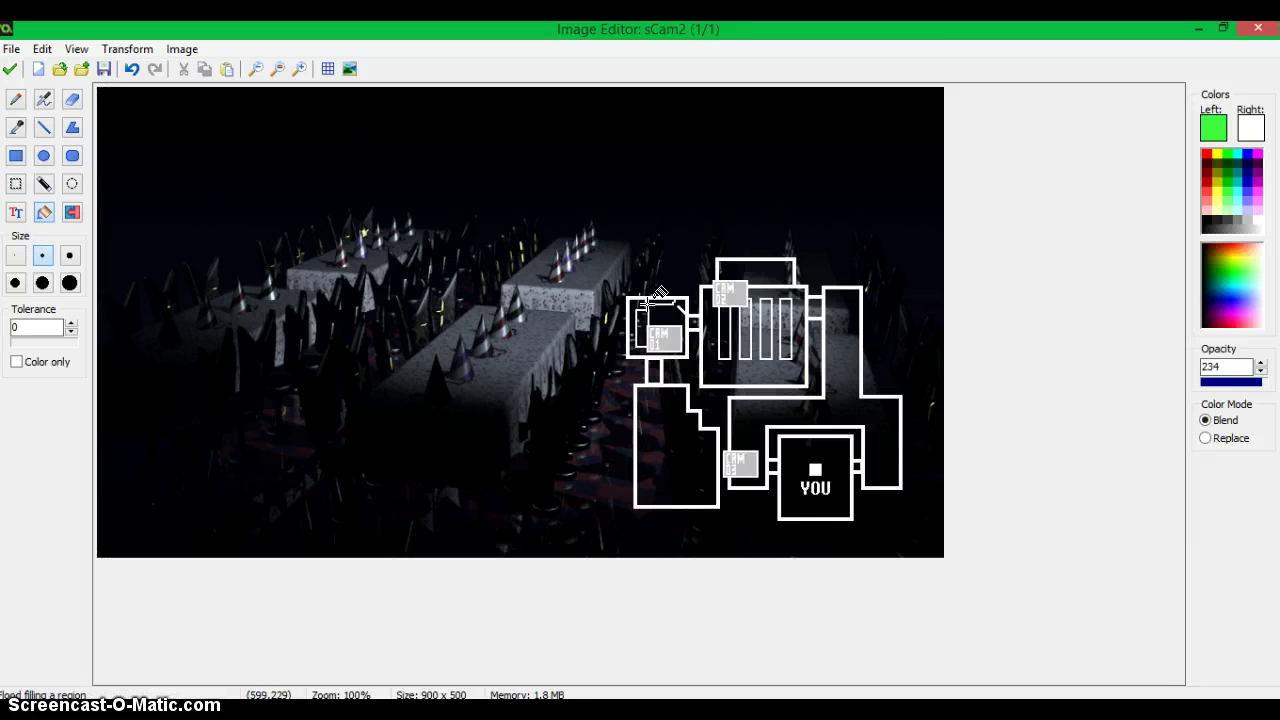
{"action": "scroll", "coordinate": [737, 346], "scroll_direction": "up", "scroll_amount": 2}
{"action": "scroll", "coordinate": [737, 346], "scroll_direction": "up", "scroll_amount": 1}
Step: Undo an accidental CAM 01 fill and fill the CAM 02 box green instead
{"action": "left_click", "coordinate": [266, 277]}
{"action": "scroll", "coordinate": [266, 277], "scroll_direction": "up", "scroll_amount": 1}
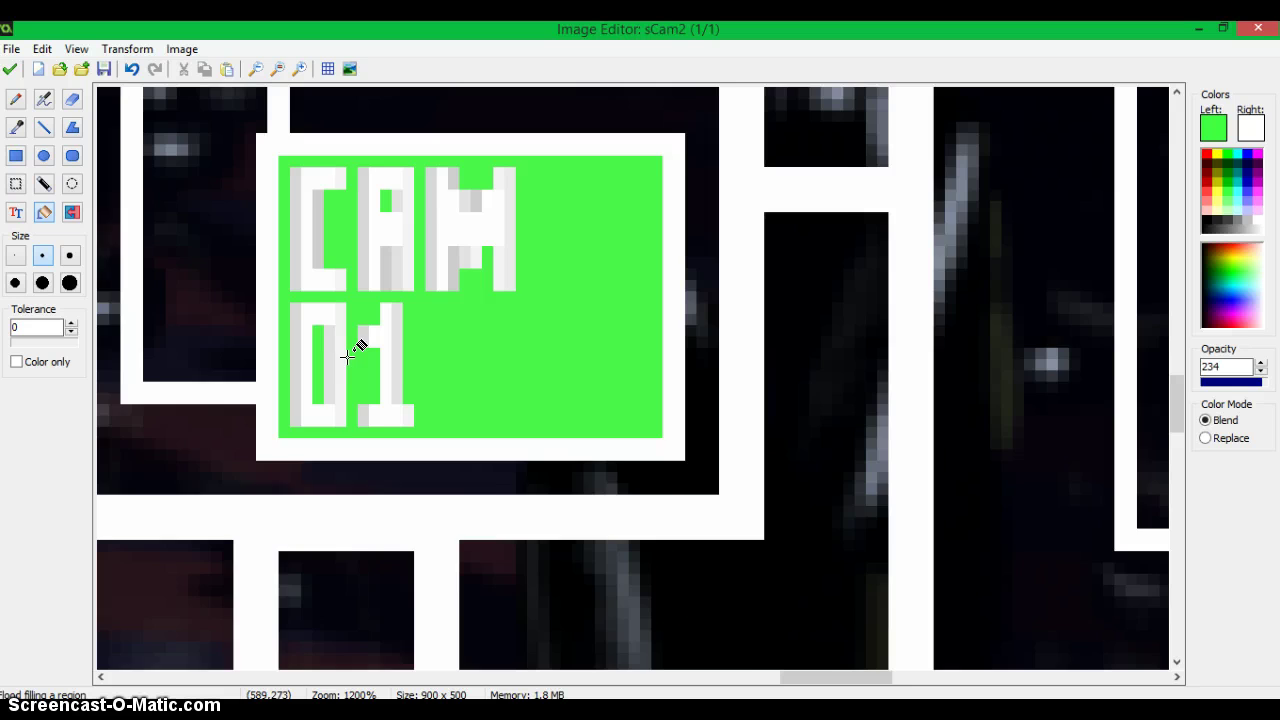
{"action": "scroll", "coordinate": [266, 223], "scroll_direction": "down", "scroll_amount": 1}
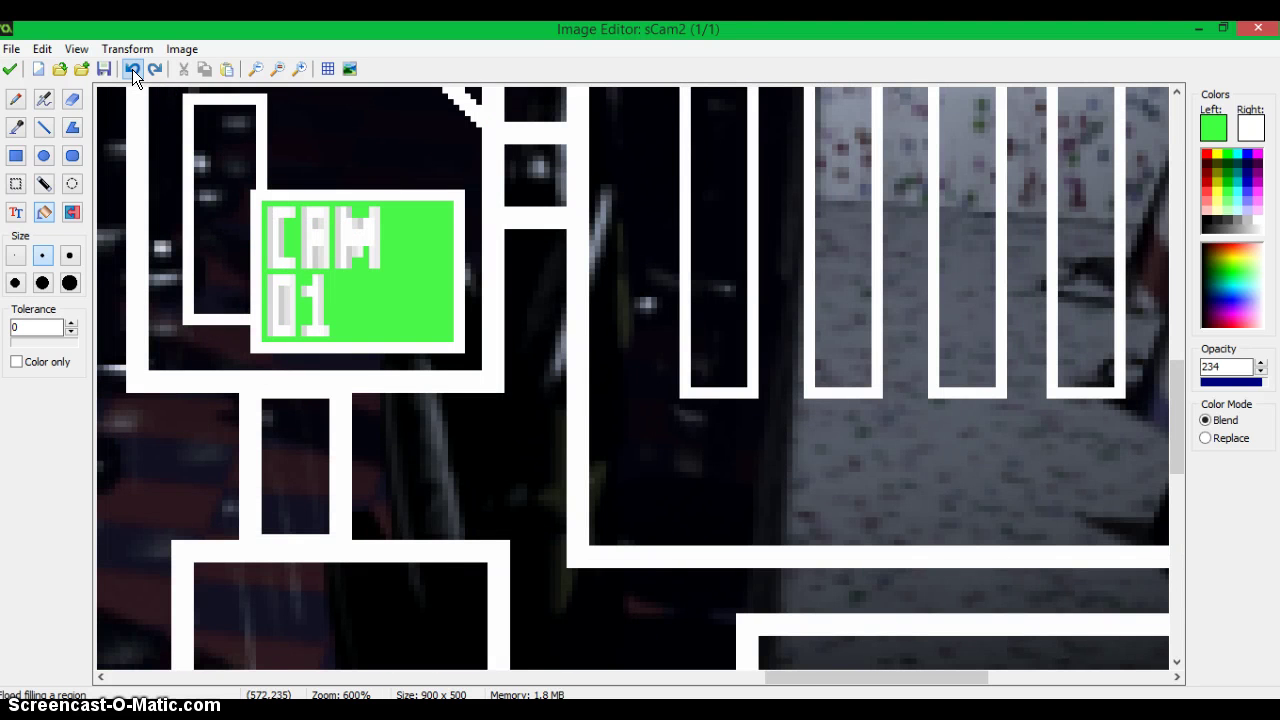
{"action": "left_click", "coordinate": [132, 69]}
{"action": "scroll", "coordinate": [651, 171], "scroll_direction": "down", "scroll_amount": 3}
{"action": "scroll", "coordinate": [686, 170], "scroll_direction": "up", "scroll_amount": 3}
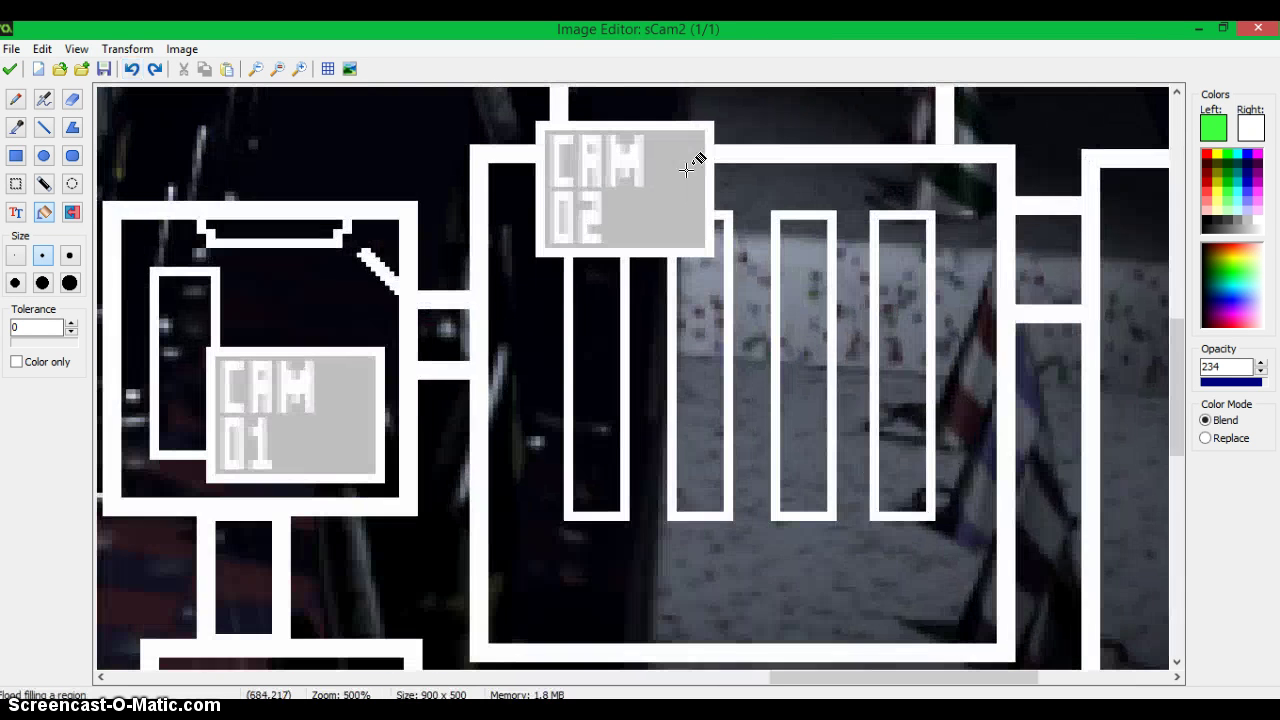
{"action": "left_click", "coordinate": [652, 184]}
{"action": "scroll", "coordinate": [590, 155], "scroll_direction": "up", "scroll_amount": 1}
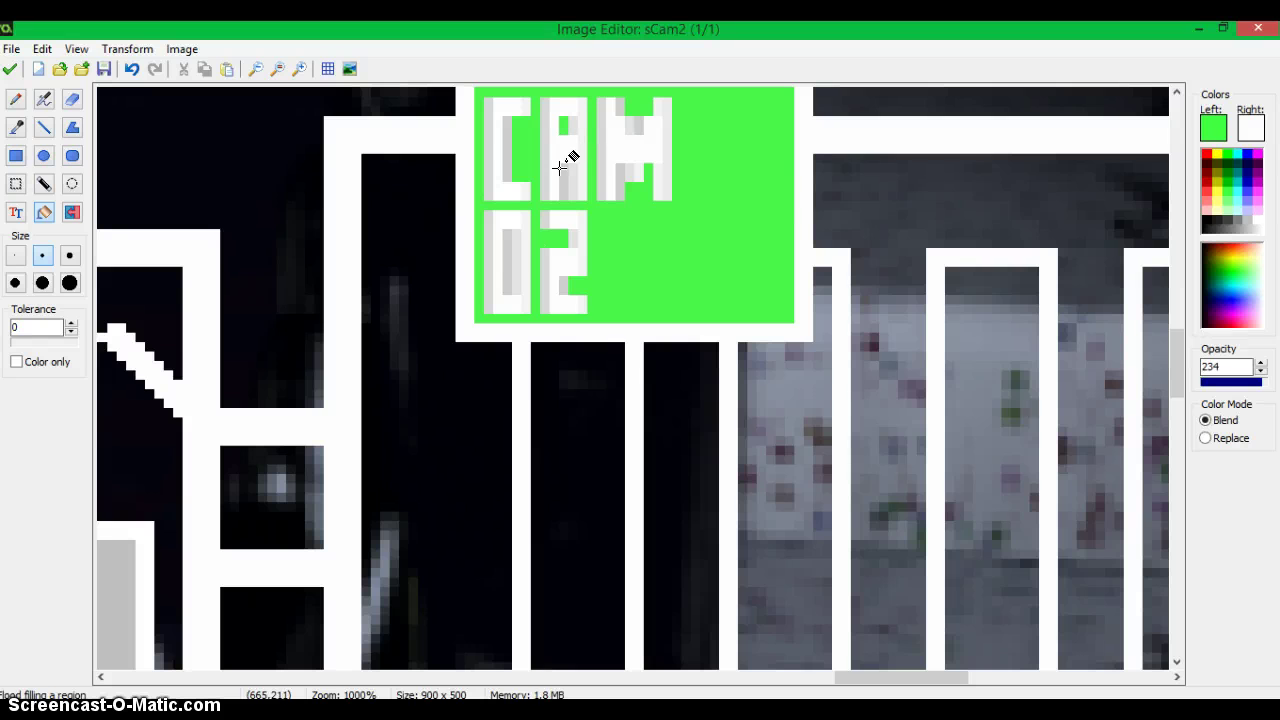
{"action": "scroll", "coordinate": [520, 246], "scroll_direction": "down", "scroll_amount": 1}
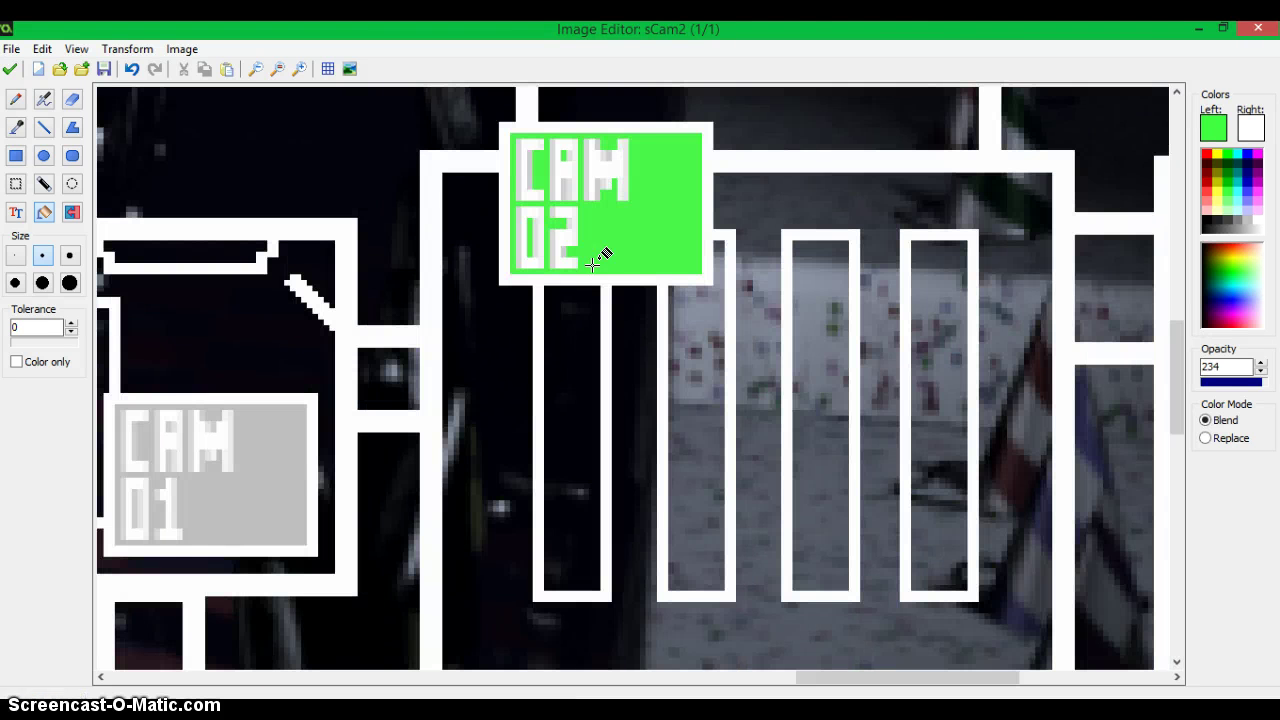
{"action": "scroll", "coordinate": [633, 249], "scroll_direction": "down", "scroll_amount": 5}
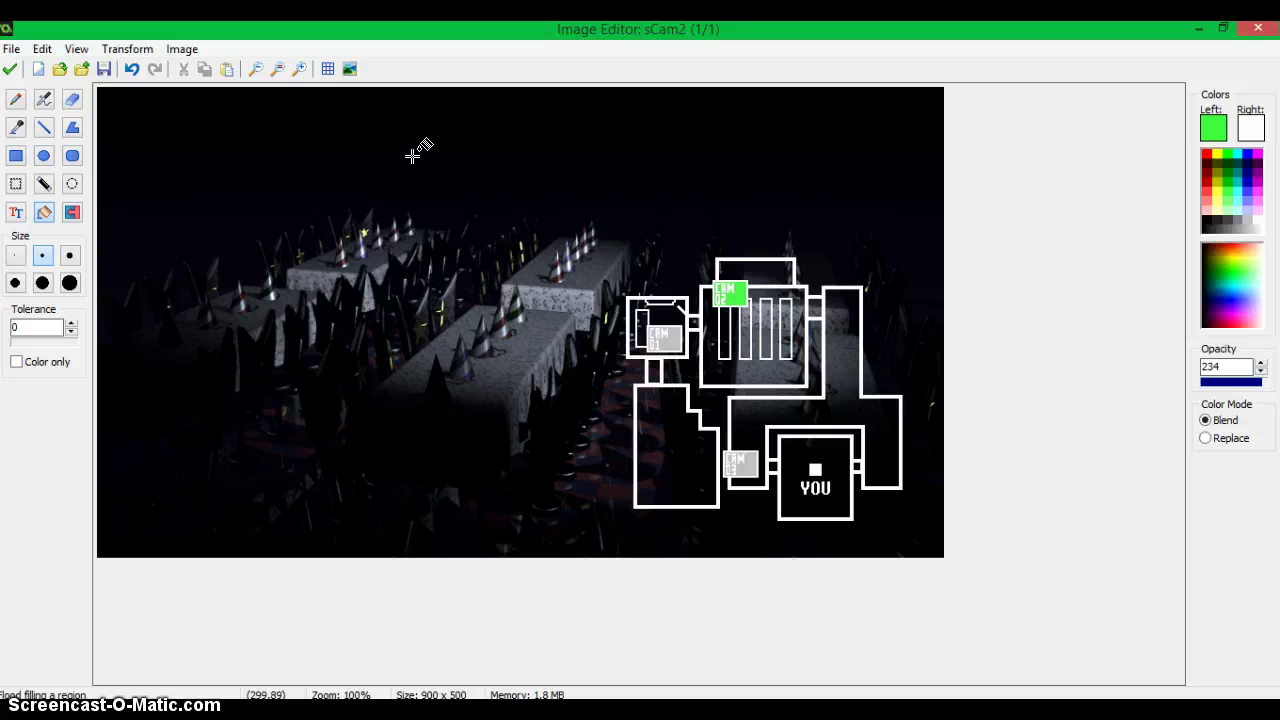
Step: Close sCam2's image editor, sprite editor and properties, keeping the changes
{"action": "left_click", "coordinate": [16, 100]}
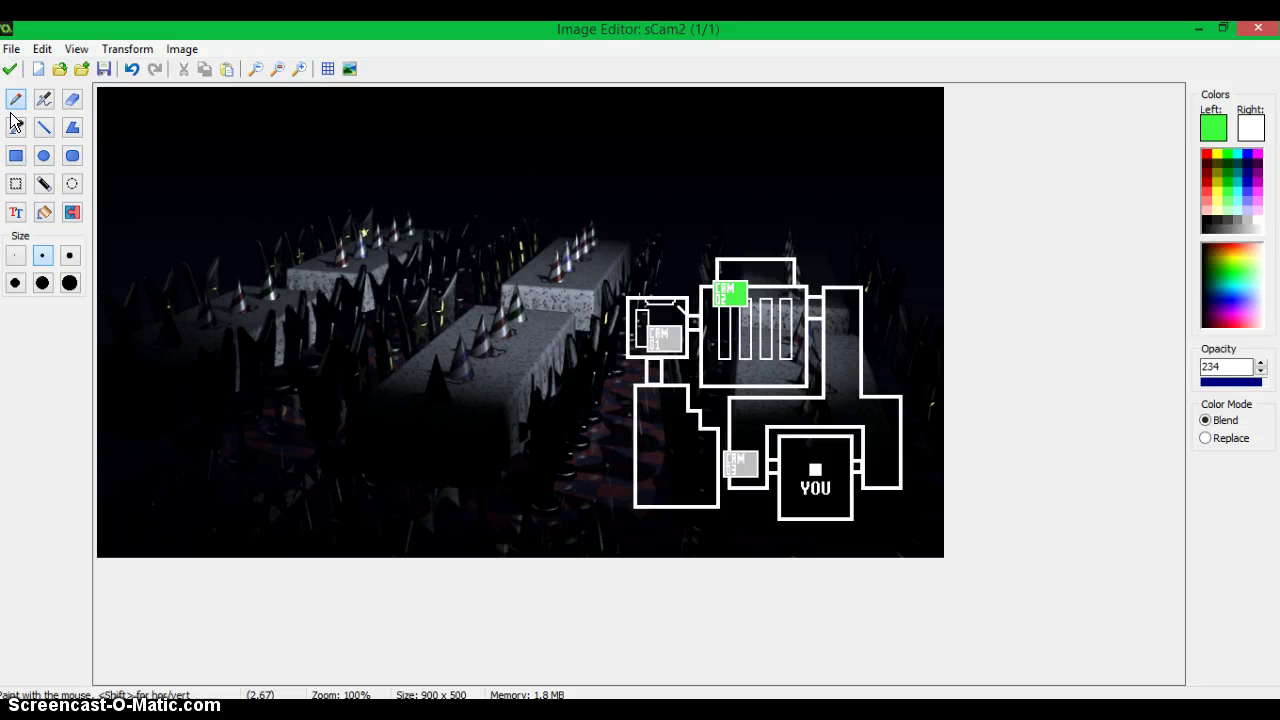
{"action": "left_click", "coordinate": [10, 69]}
{"action": "left_click", "coordinate": [10, 69]}
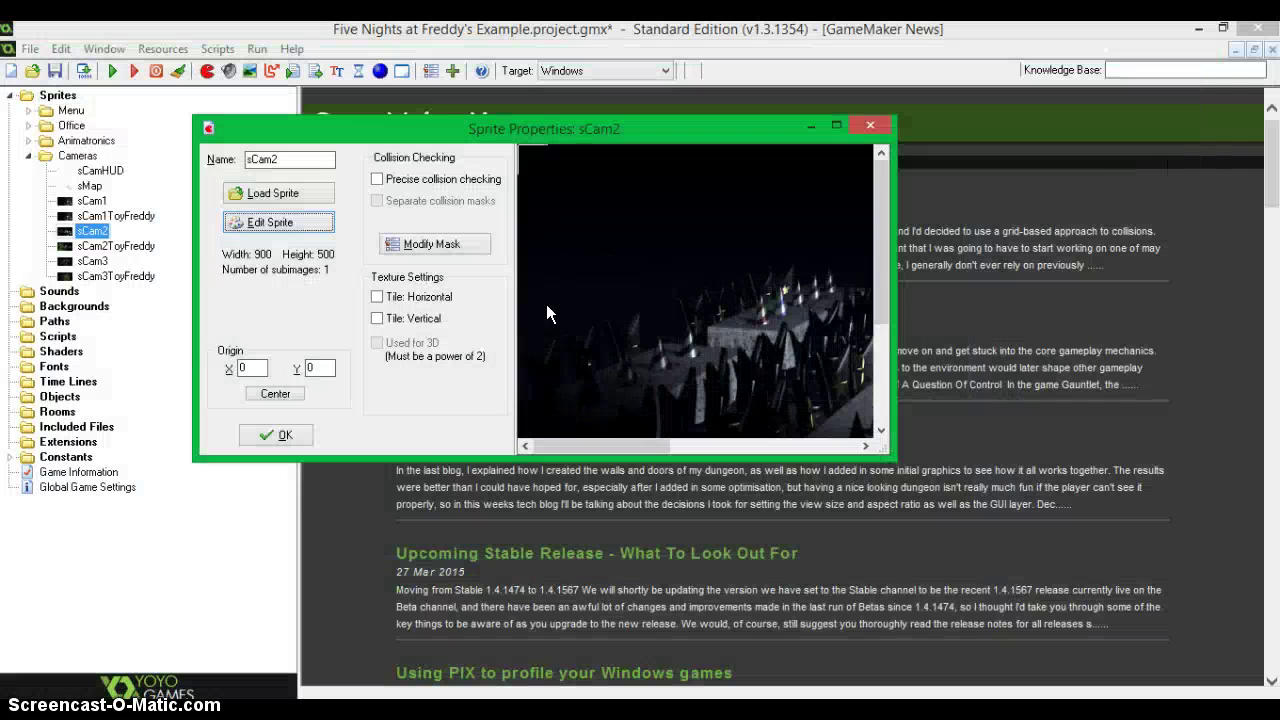
{"action": "left_click", "coordinate": [310, 434]}
Step: Paste the map onto sCam2ToyFreddy's frame and fill its CAM 02 box green
{"action": "double_click", "coordinate": [115, 245]}
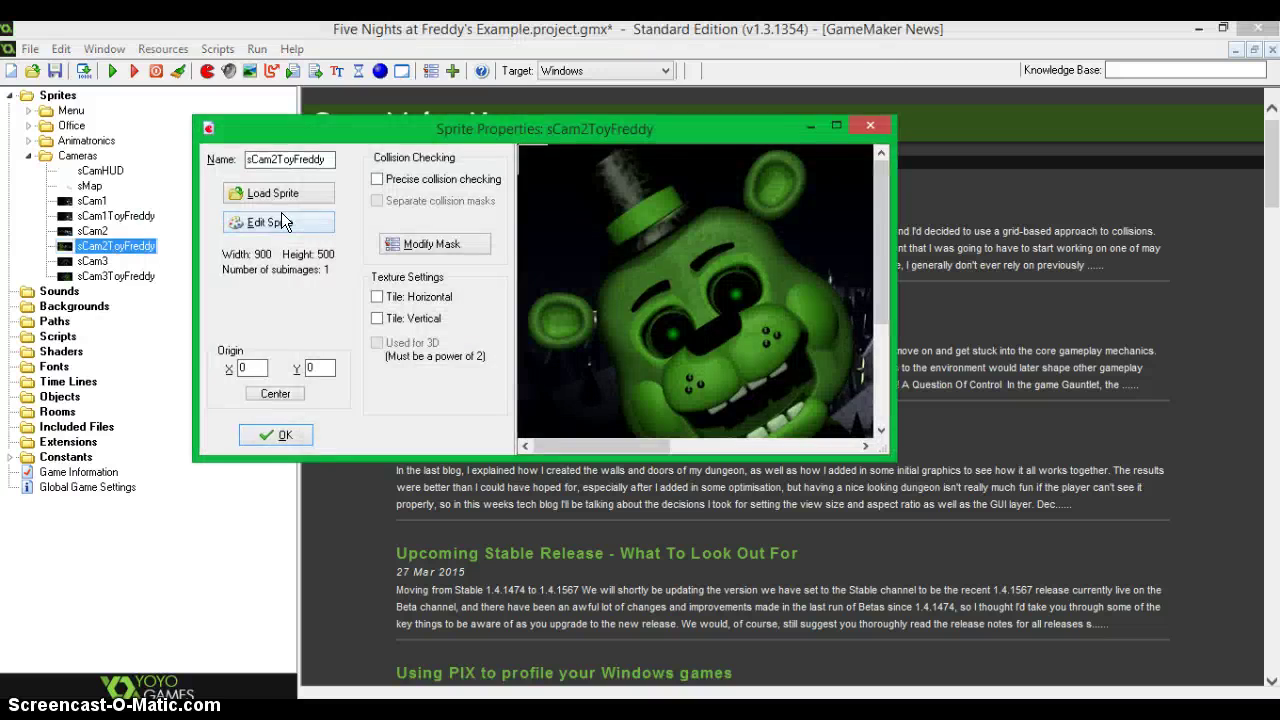
{"action": "left_click", "coordinate": [282, 215]}
{"action": "double_click", "coordinate": [358, 224]}
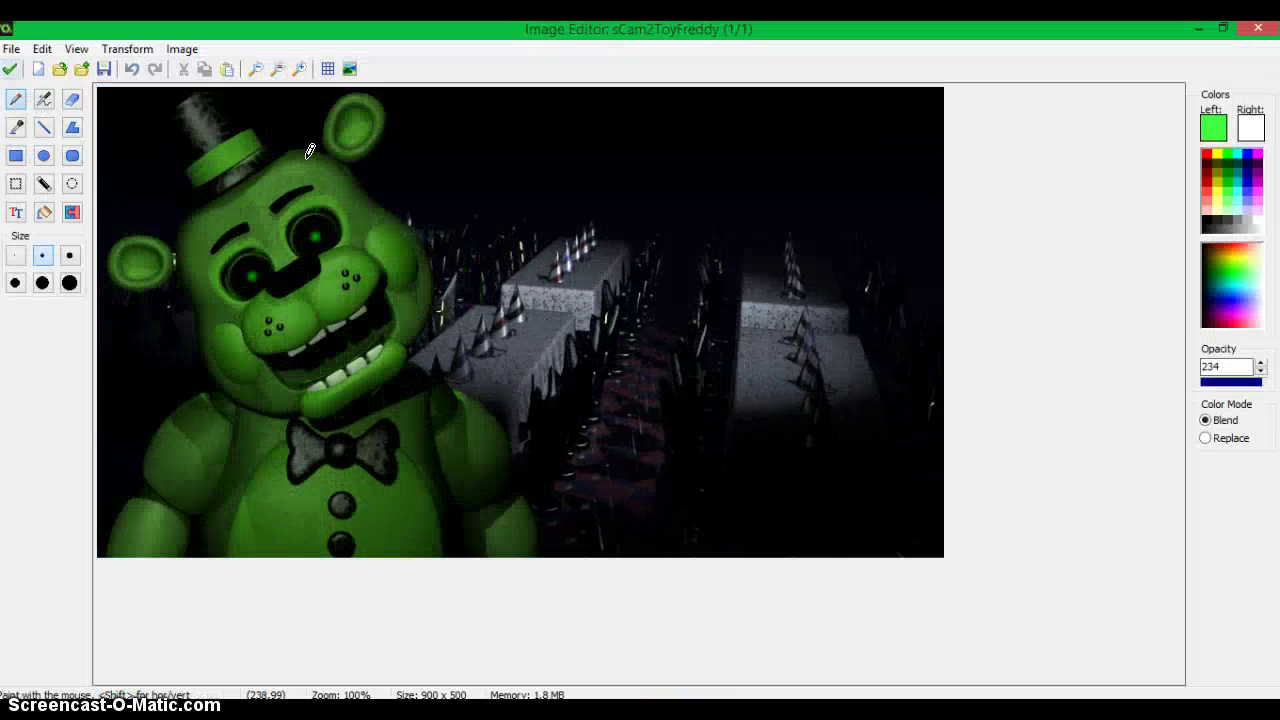
{"action": "left_click", "coordinate": [227, 69]}
{"action": "left_click", "coordinate": [44, 212]}
{"action": "scroll", "coordinate": [808, 263], "scroll_direction": "up", "scroll_amount": 5}
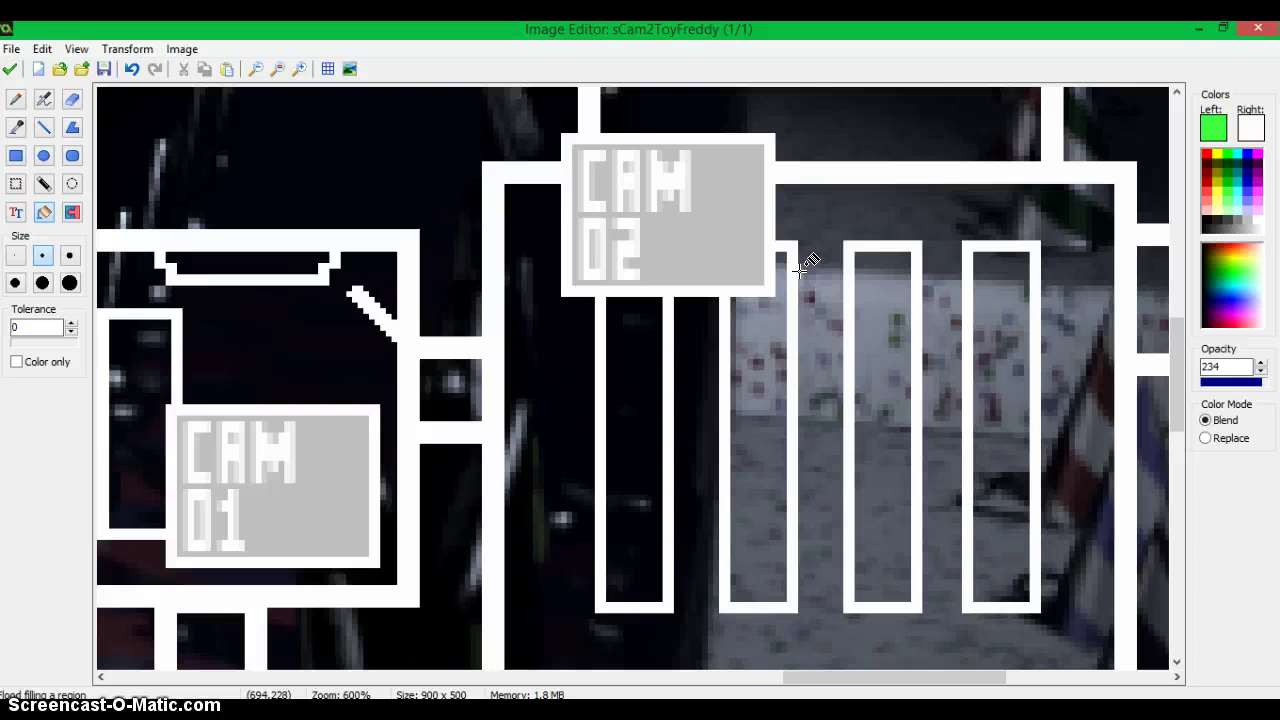
{"action": "left_click", "coordinate": [728, 232]}
{"action": "scroll", "coordinate": [726, 223], "scroll_direction": "up", "scroll_amount": 2}
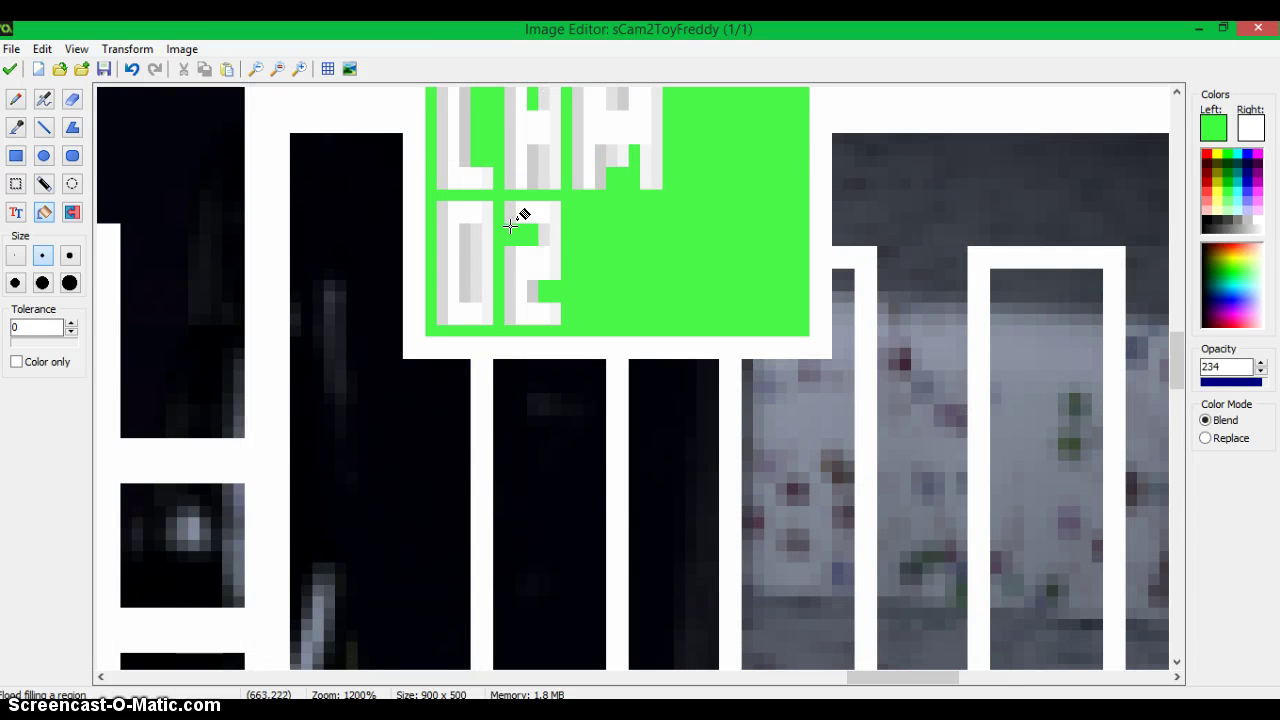
{"action": "scroll", "coordinate": [430, 250], "scroll_direction": "down", "scroll_amount": 7}
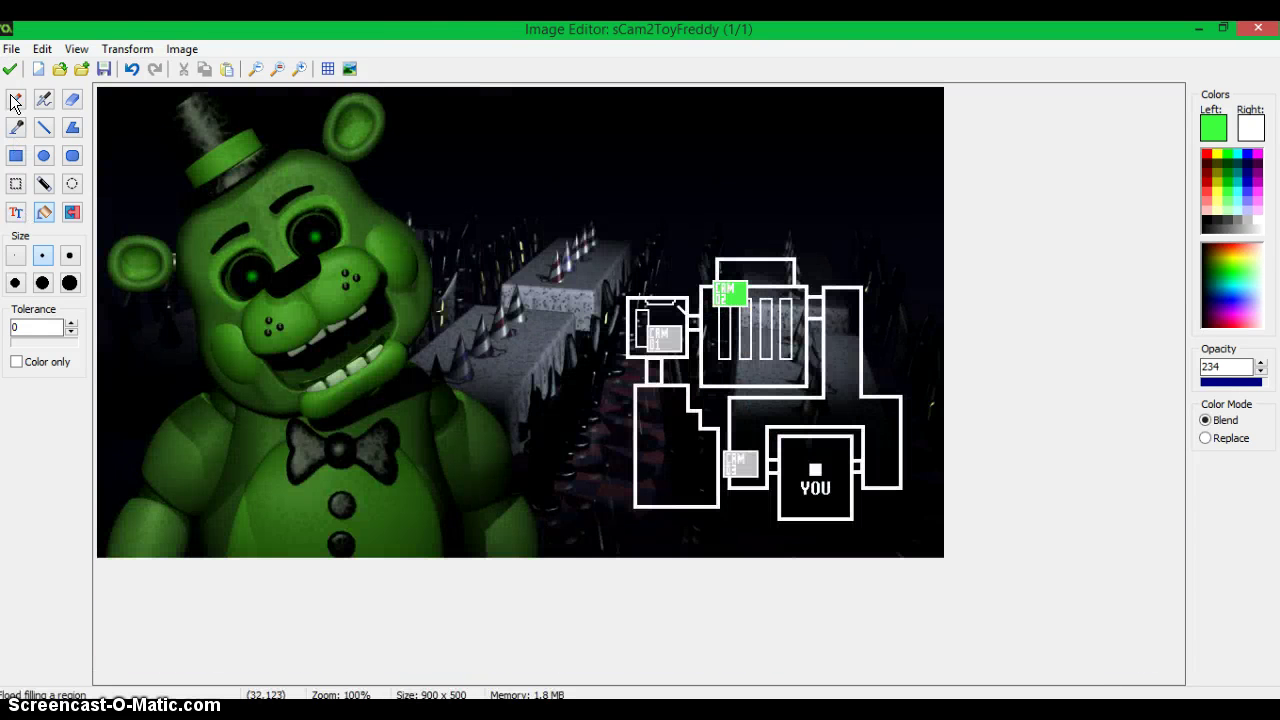
{"action": "left_click", "coordinate": [10, 69]}
Step: Close the sCam2ToyFreddy sprite and paste the camera map onto sCam3's frame
{"action": "left_click", "coordinate": [12, 70]}
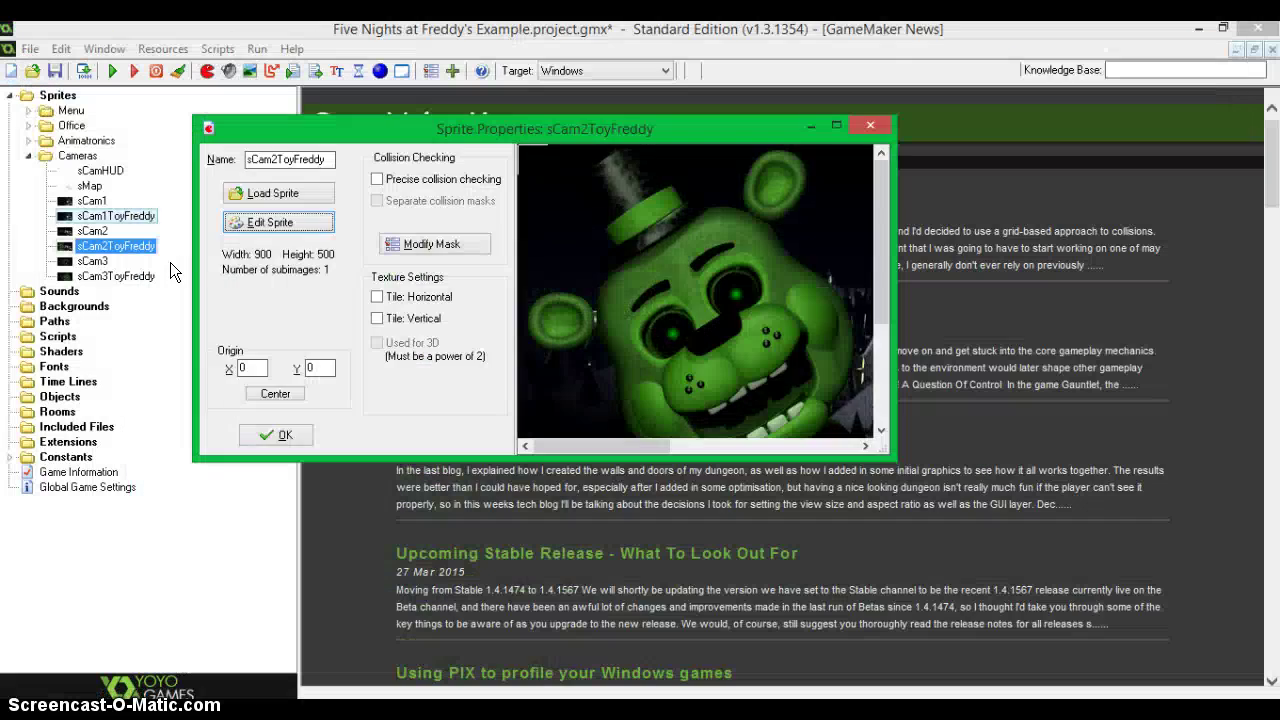
{"action": "left_click", "coordinate": [258, 432]}
{"action": "double_click", "coordinate": [92, 260]}
{"action": "left_click", "coordinate": [300, 224]}
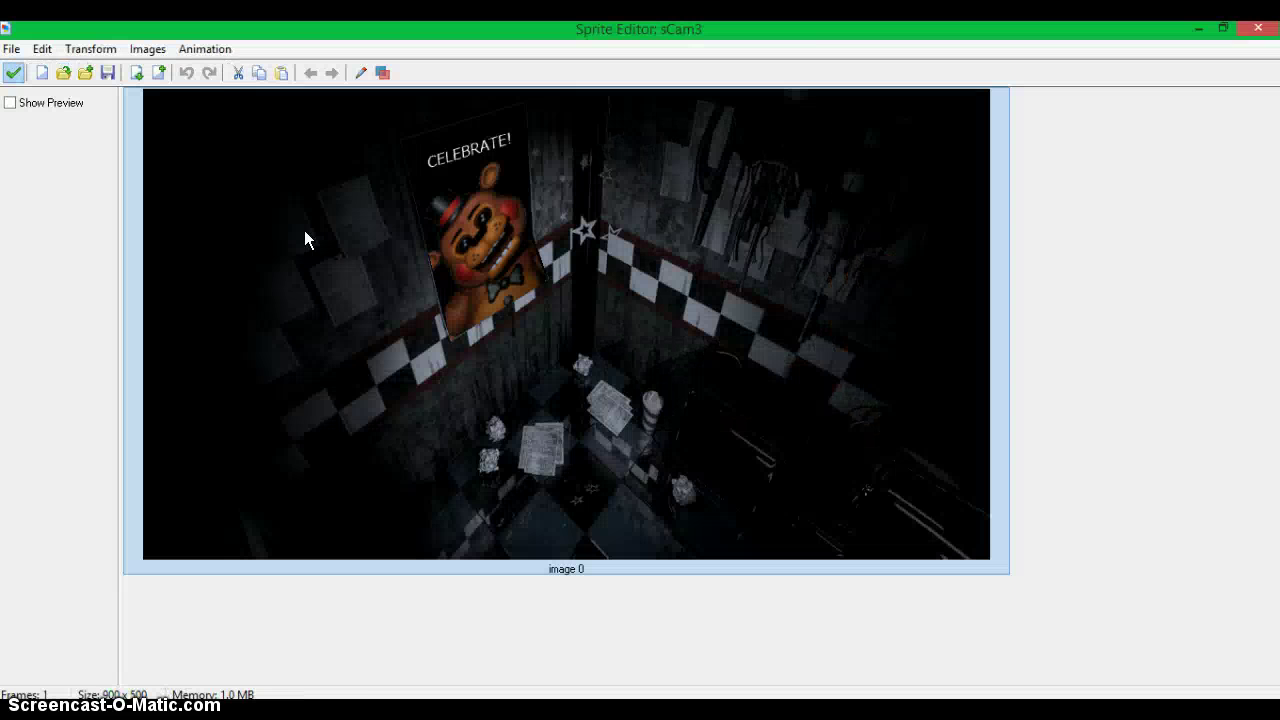
{"action": "double_click", "coordinate": [363, 194]}
{"action": "left_click", "coordinate": [228, 69]}
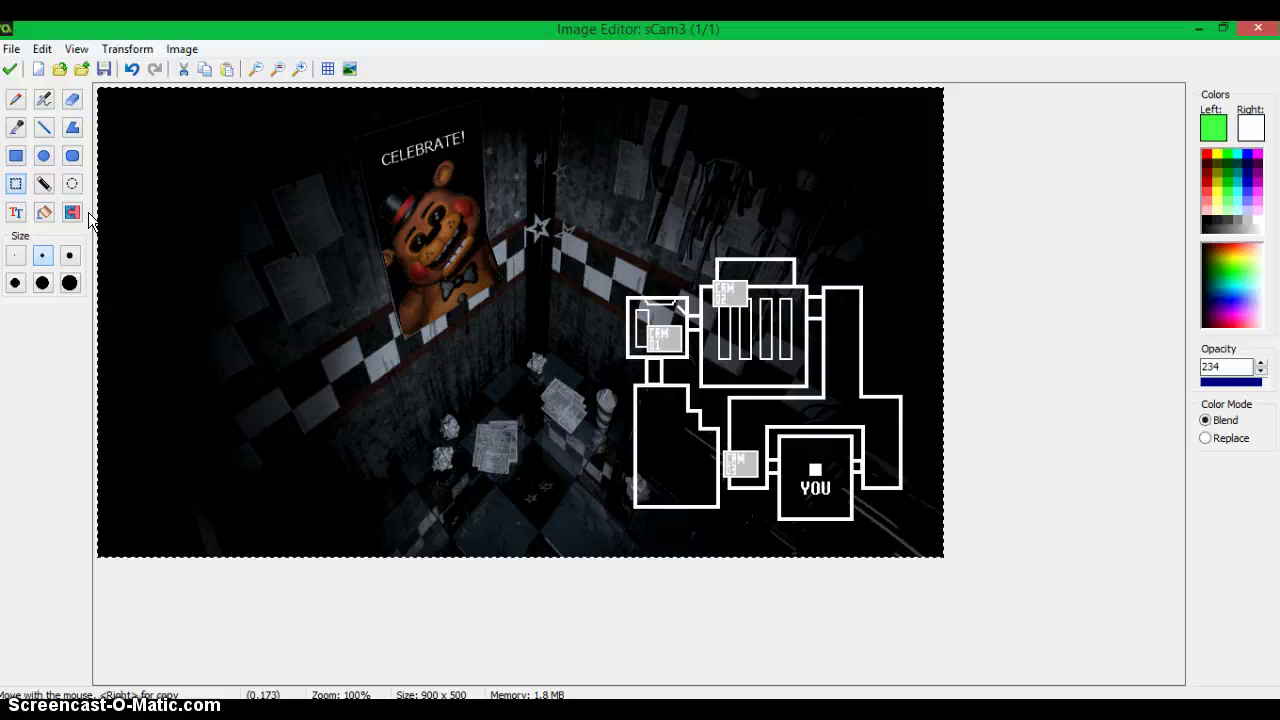
Step: Flood-fill the CAM 02 box and its 0 green, then close sCam3's editors
{"action": "left_click", "coordinate": [43, 212]}
{"action": "scroll", "coordinate": [770, 280], "scroll_direction": "up", "scroll_amount": 4, "text": "ctrl"}
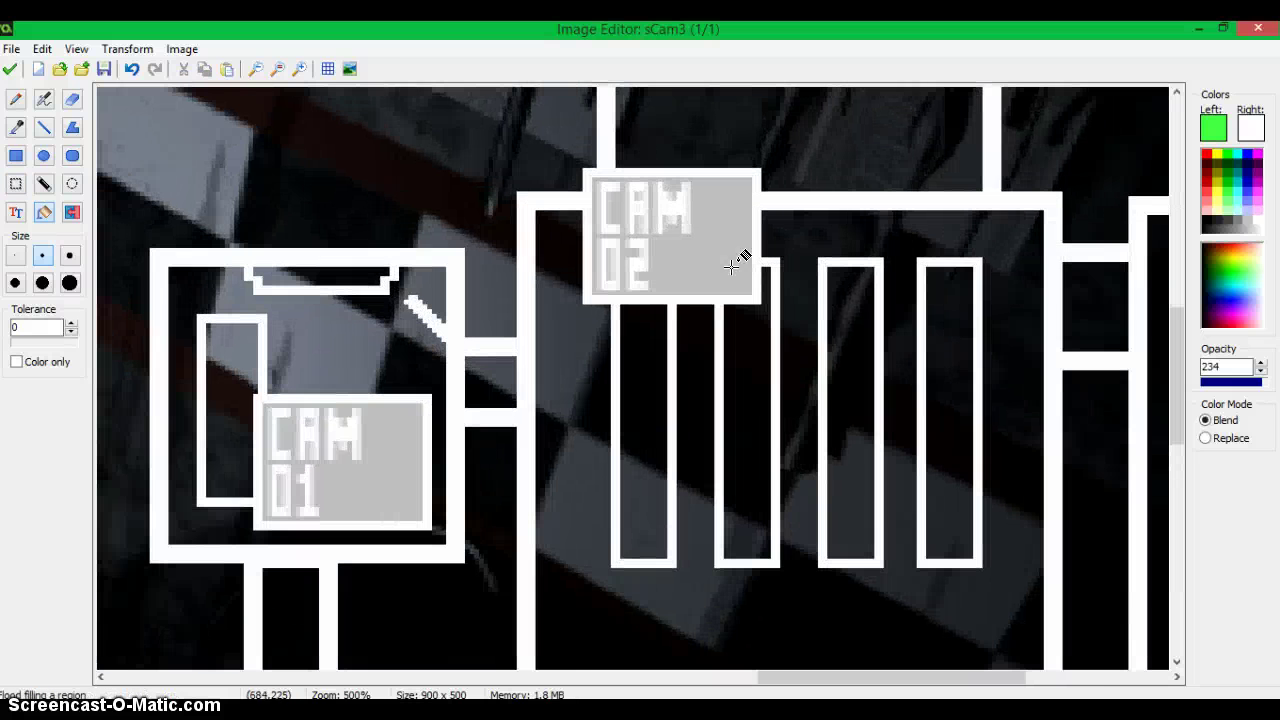
{"action": "left_click", "coordinate": [733, 265]}
{"action": "scroll", "coordinate": [714, 209], "scroll_direction": "up", "scroll_amount": 3, "text": "ctrl"}
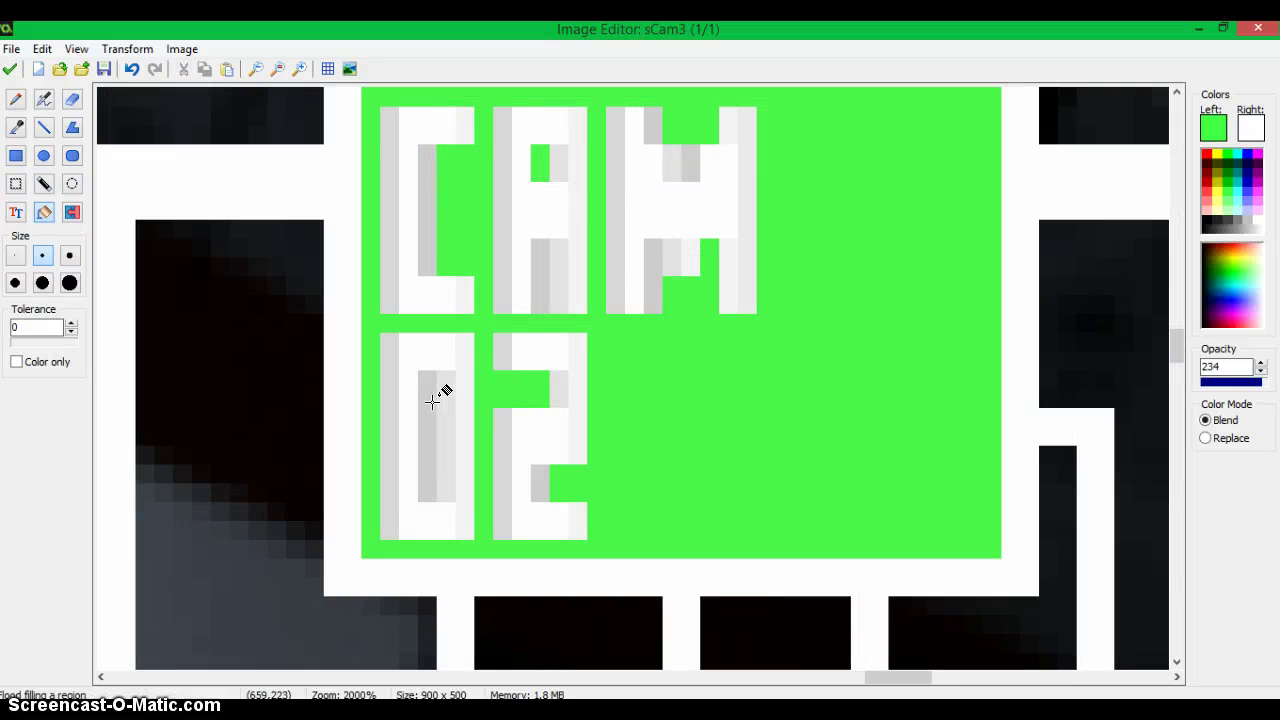
{"action": "left_click", "coordinate": [432, 400]}
{"action": "scroll", "coordinate": [400, 300], "scroll_direction": "down", "scroll_amount": 7, "text": "ctrl"}
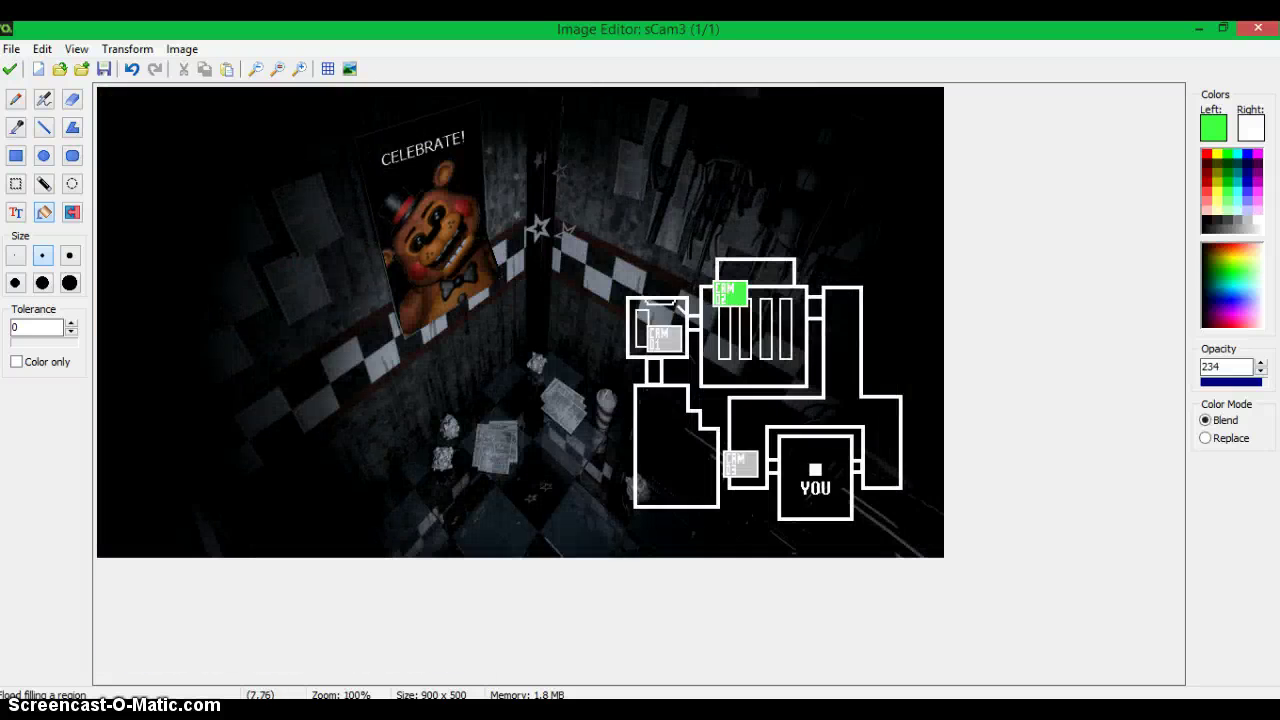
{"action": "left_click", "coordinate": [10, 68]}
{"action": "left_click", "coordinate": [13, 70]}
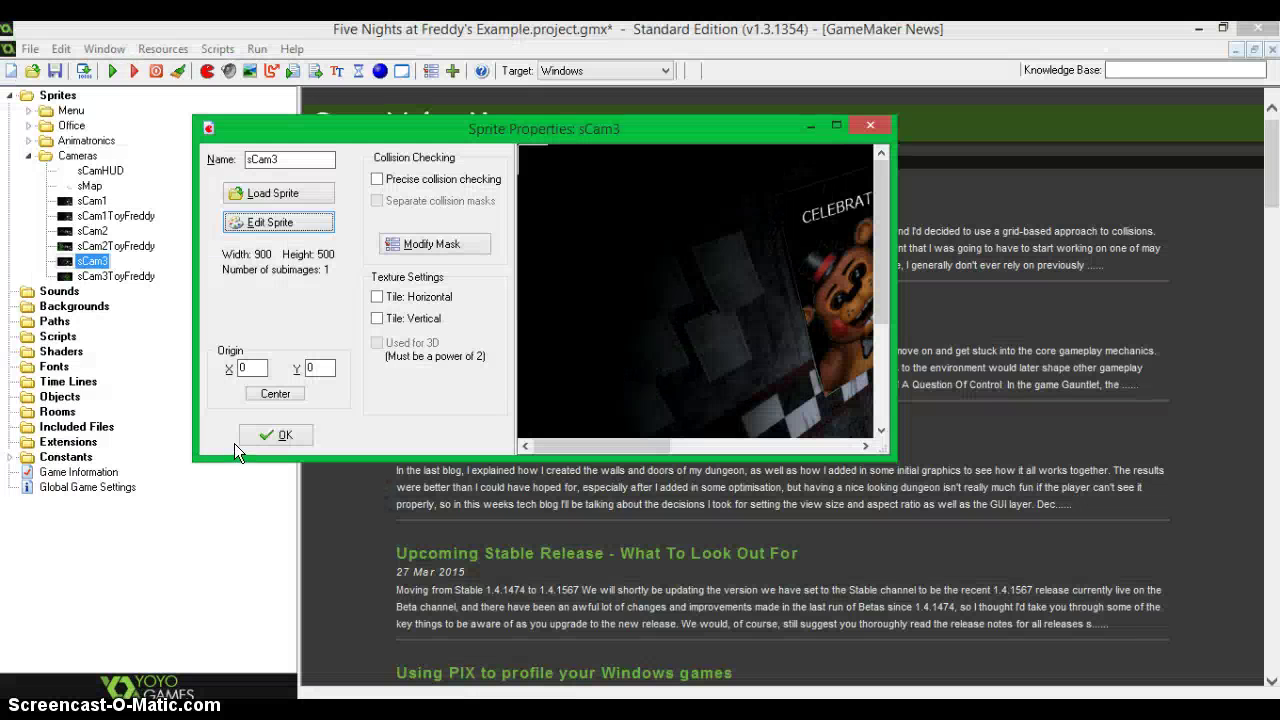
{"action": "left_click", "coordinate": [241, 441]}
Step: Reopen sCam3's frame and replace the green in CAM 02 with light grey
{"action": "double_click", "coordinate": [90, 262]}
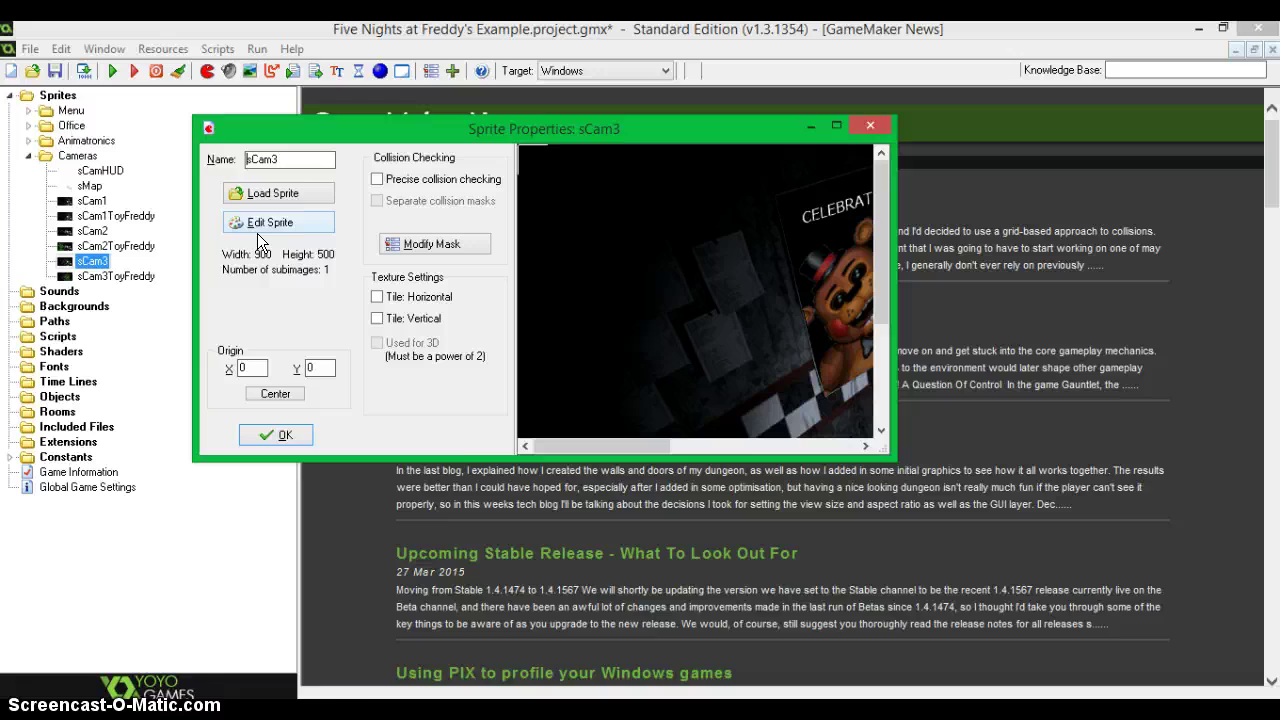
{"action": "left_click", "coordinate": [266, 220]}
{"action": "double_click", "coordinate": [326, 156]}
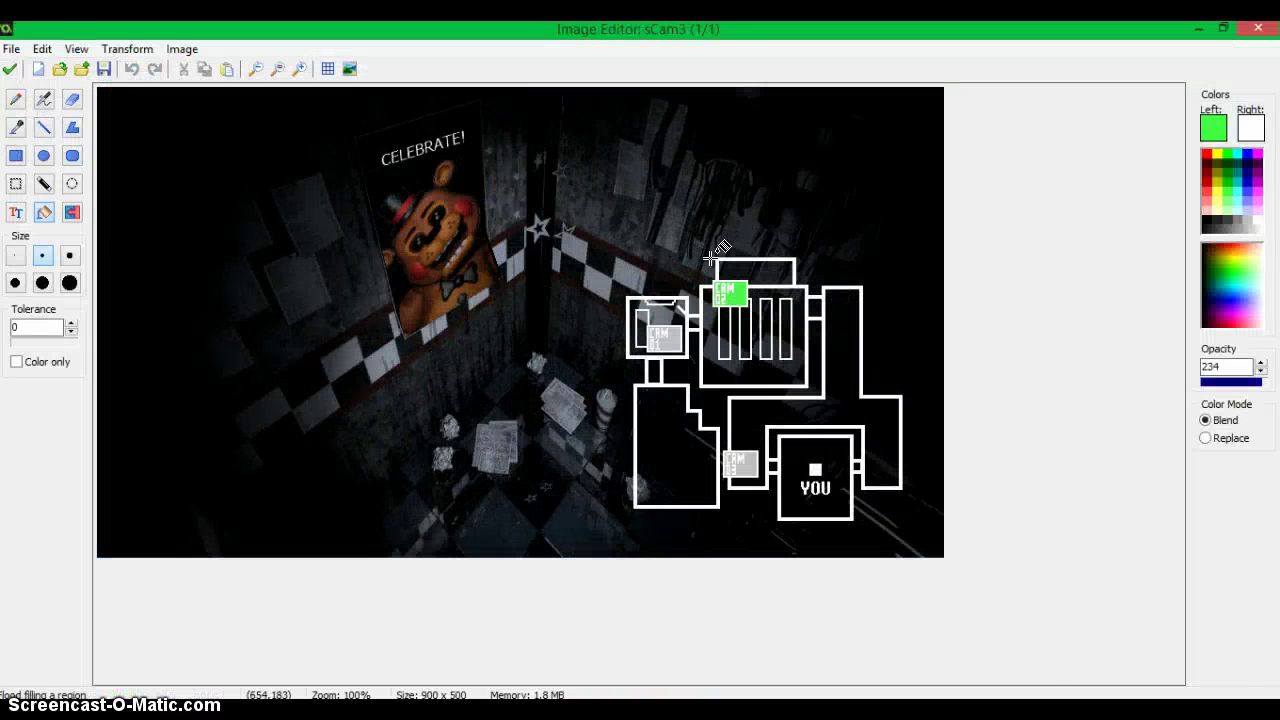
{"action": "scroll", "coordinate": [720, 270], "scroll_direction": "up", "scroll_amount": 5}
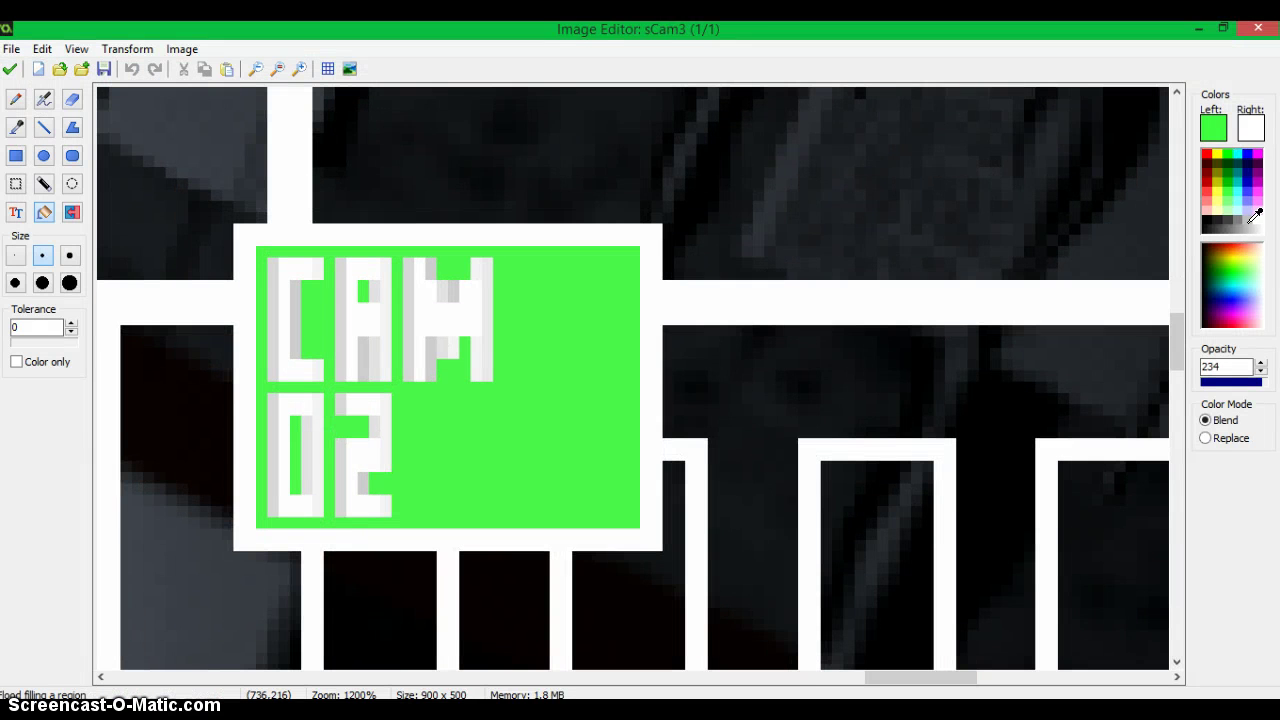
{"action": "left_click", "coordinate": [1250, 220]}
{"action": "left_click", "coordinate": [76, 213]}
{"action": "left_click", "coordinate": [533, 448]}
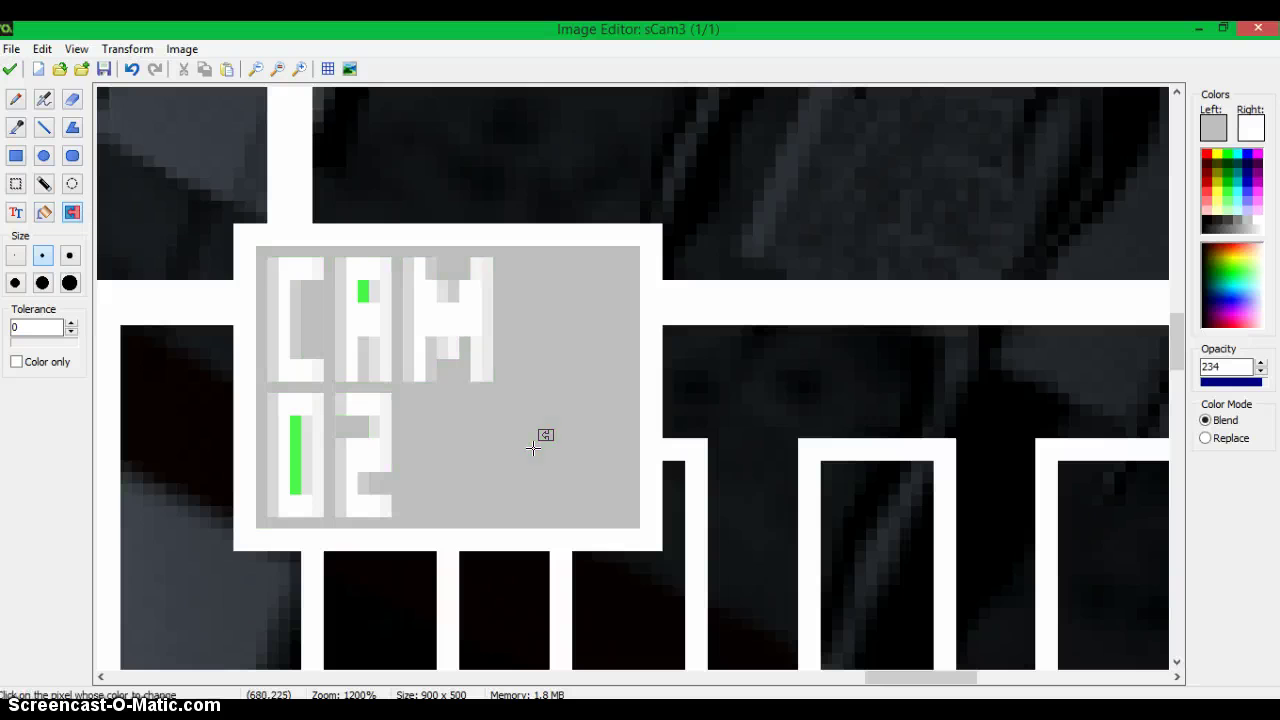
{"action": "left_click", "coordinate": [296, 424]}
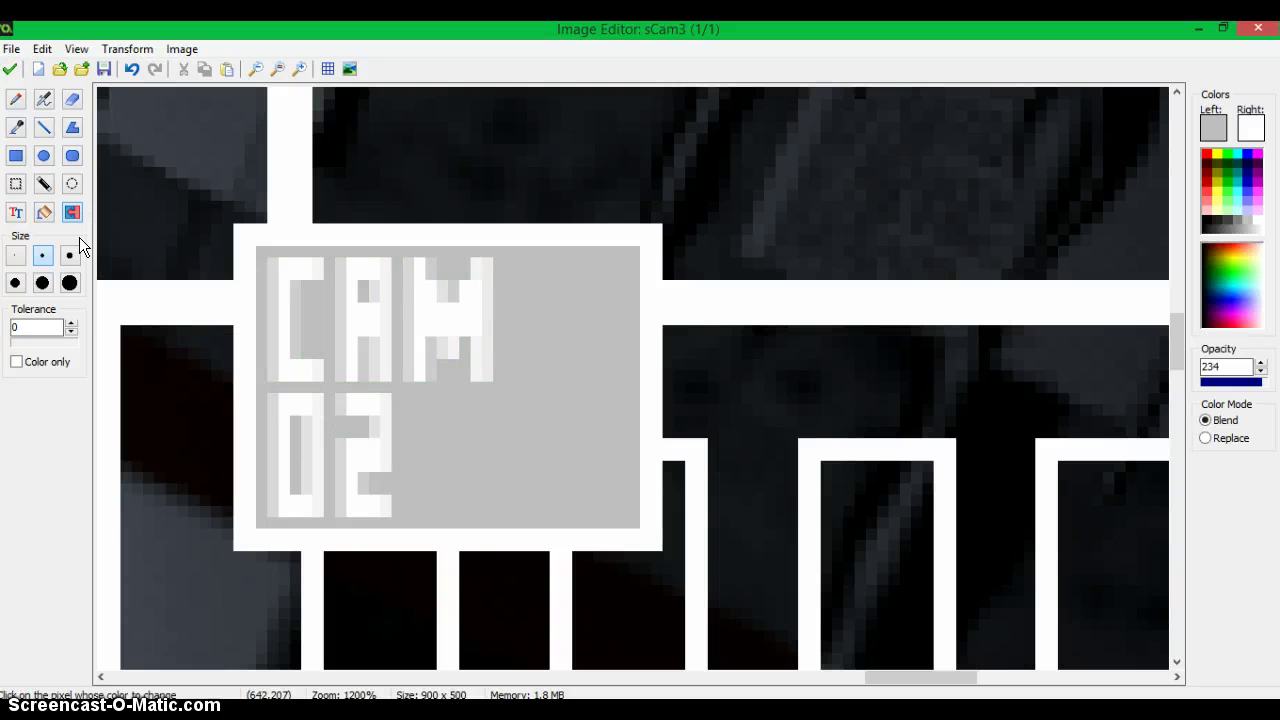
Step: Flood-fill the CAM 03 box bright green at full 255 opacity
{"action": "left_click", "coordinate": [44, 212]}
{"action": "left_click", "coordinate": [1235, 188]}
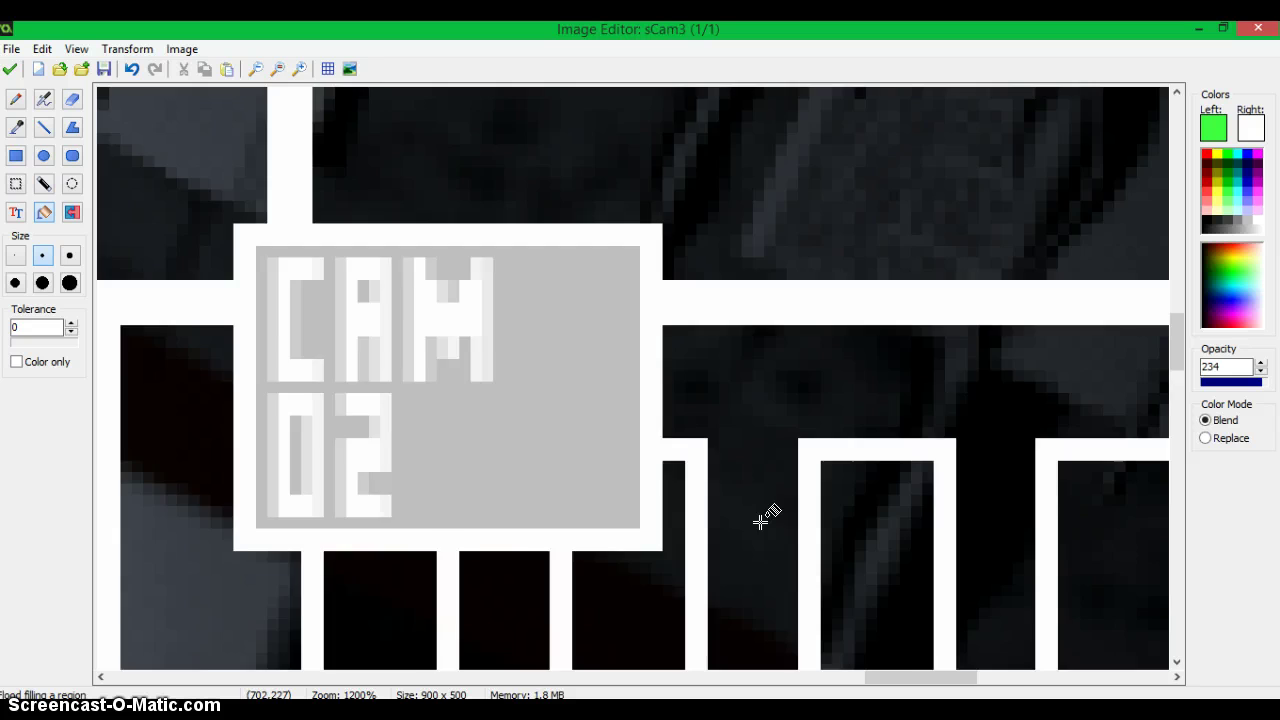
{"action": "scroll", "coordinate": [763, 517], "scroll_direction": "down", "scroll_amount": 5}
{"action": "scroll", "coordinate": [760, 545], "scroll_direction": "up", "scroll_amount": 3}
{"action": "scroll", "coordinate": [760, 548], "scroll_direction": "up", "scroll_amount": 1}
{"action": "left_click", "coordinate": [758, 540]}
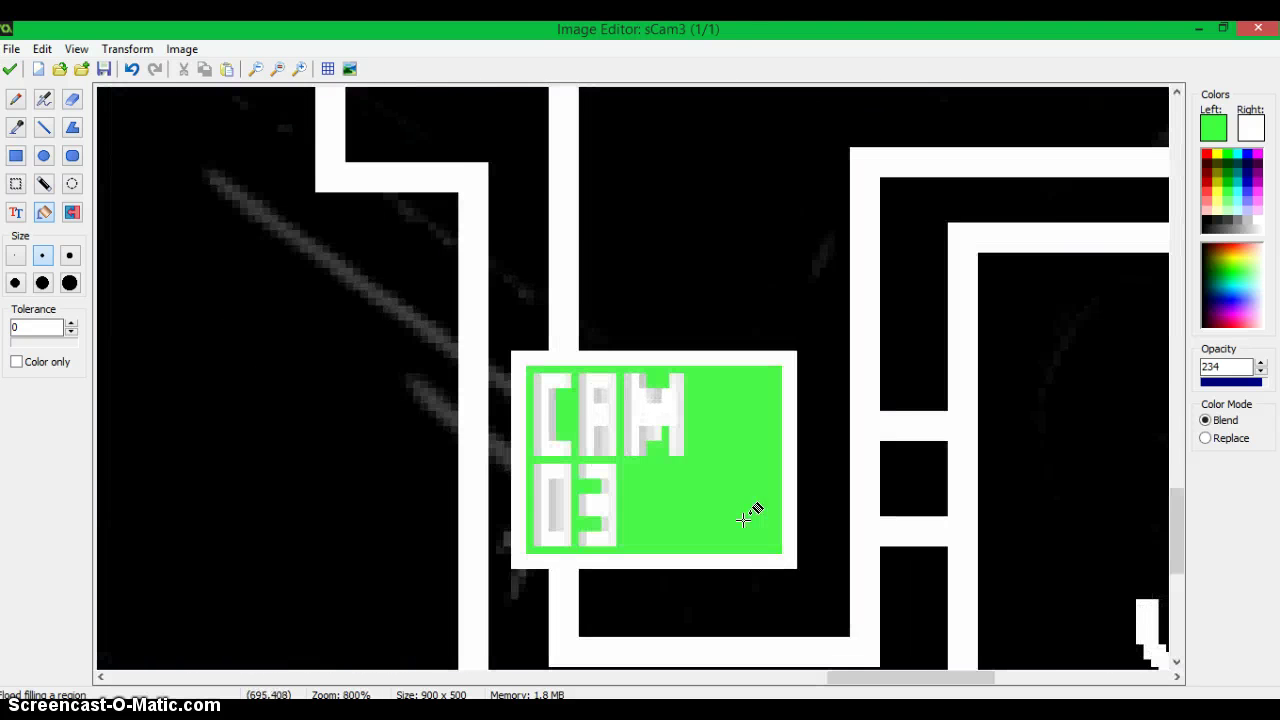
{"action": "scroll", "coordinate": [751, 511], "scroll_direction": "up", "scroll_amount": 1}
{"action": "scroll", "coordinate": [309, 380], "scroll_direction": "down", "scroll_amount": 4}
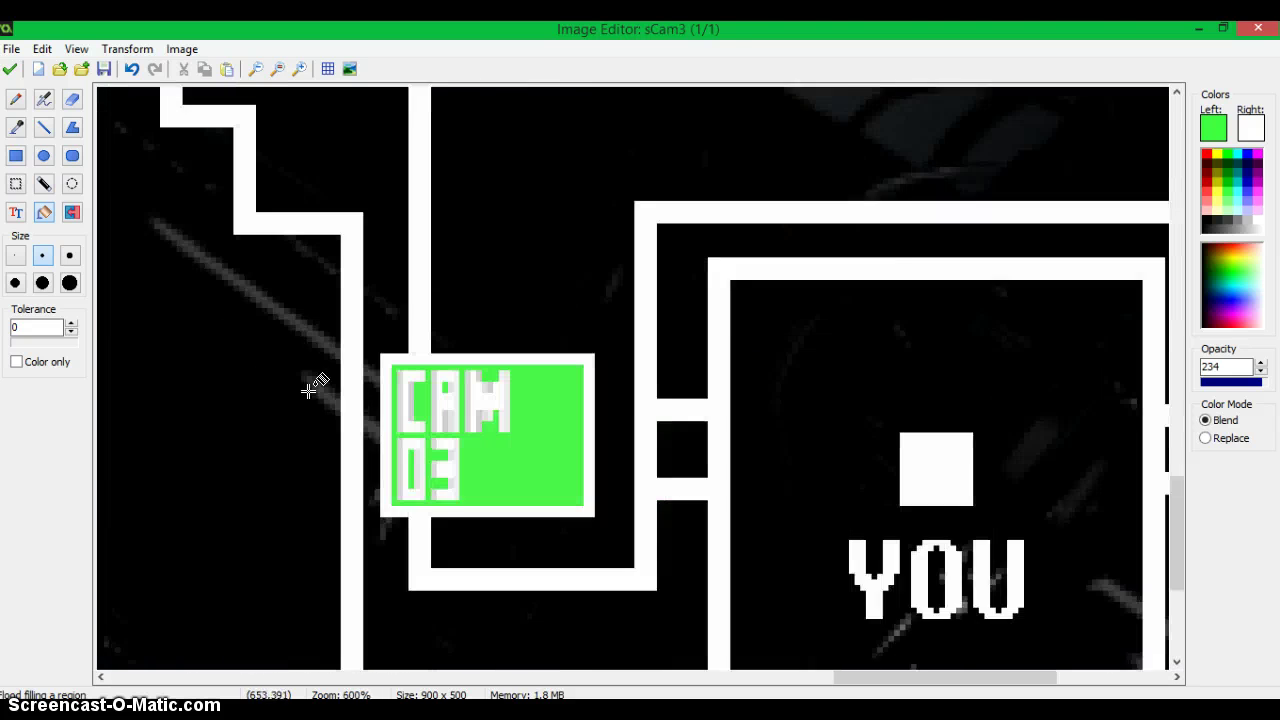
{"action": "scroll", "coordinate": [834, 324], "scroll_direction": "down", "scroll_amount": 1}
{"action": "left_click", "coordinate": [1261, 362]}
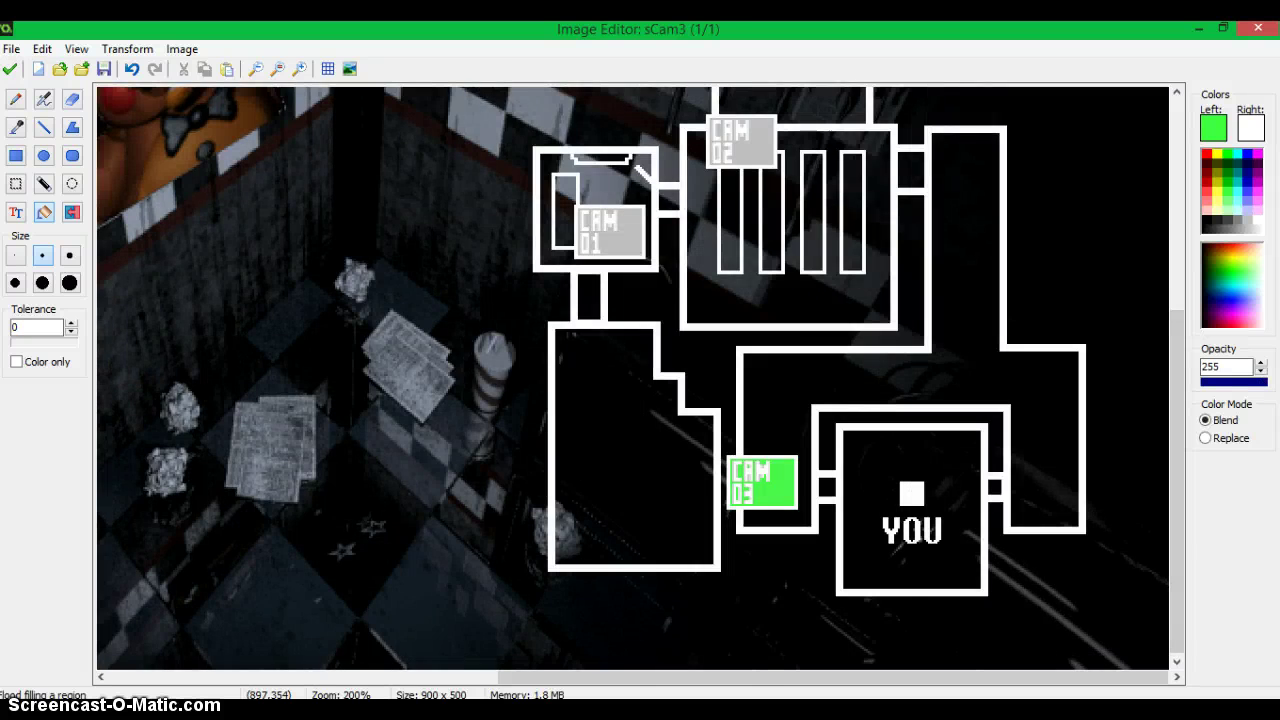
{"action": "scroll", "coordinate": [840, 497], "scroll_direction": "up", "scroll_amount": 2}
{"action": "scroll", "coordinate": [746, 409], "scroll_direction": "up", "scroll_amount": 1}
{"action": "scroll", "coordinate": [670, 345], "scroll_direction": "up", "scroll_amount": 2}
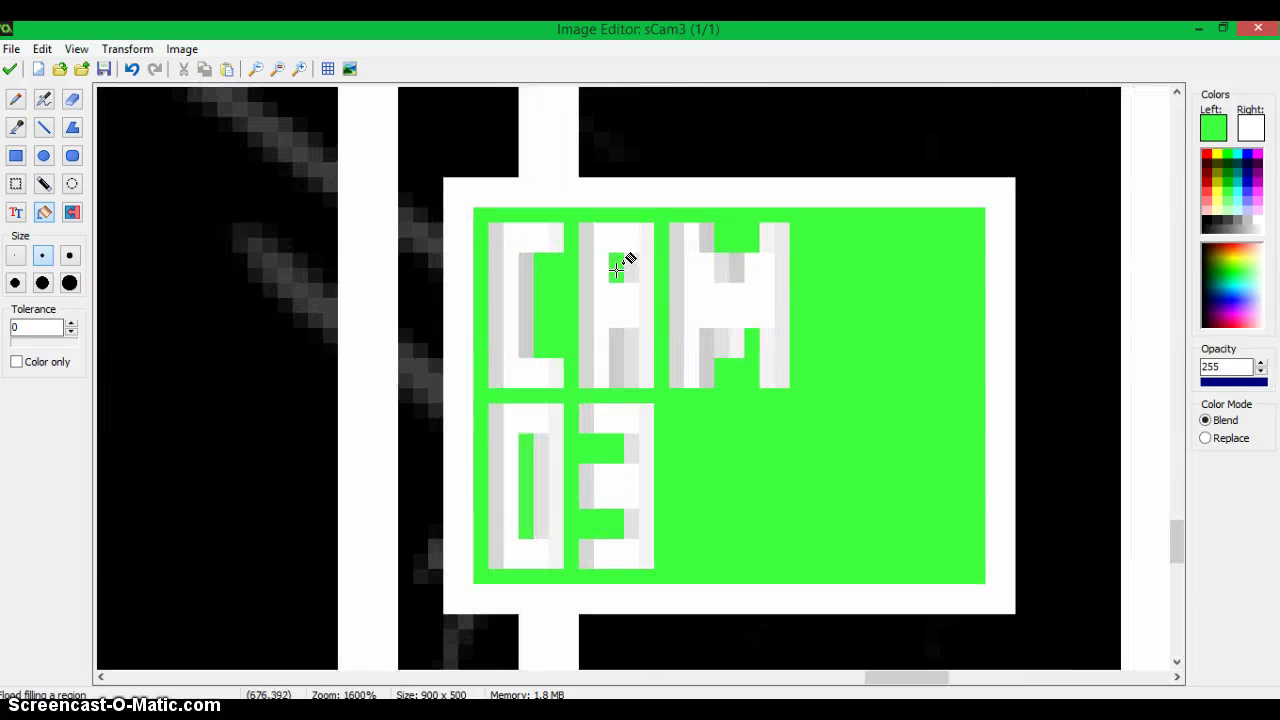
{"action": "scroll", "coordinate": [323, 143], "scroll_direction": "down", "scroll_amount": 3}
{"action": "scroll", "coordinate": [294, 150], "scroll_direction": "down", "scroll_amount": 3}
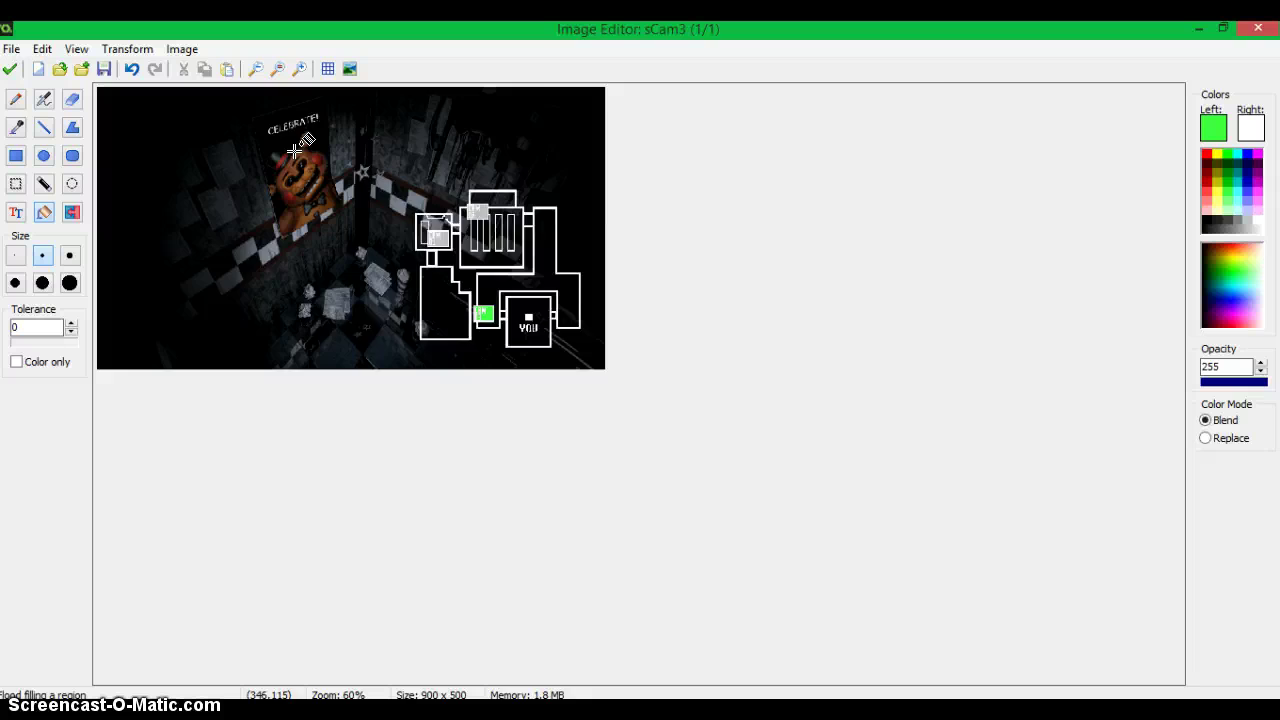
{"action": "scroll", "coordinate": [294, 150], "scroll_direction": "up", "scroll_amount": 2}
Step: Save and close sCam3, then select the sCam3ToyFreddy sprite
{"action": "left_click", "coordinate": [10, 68]}
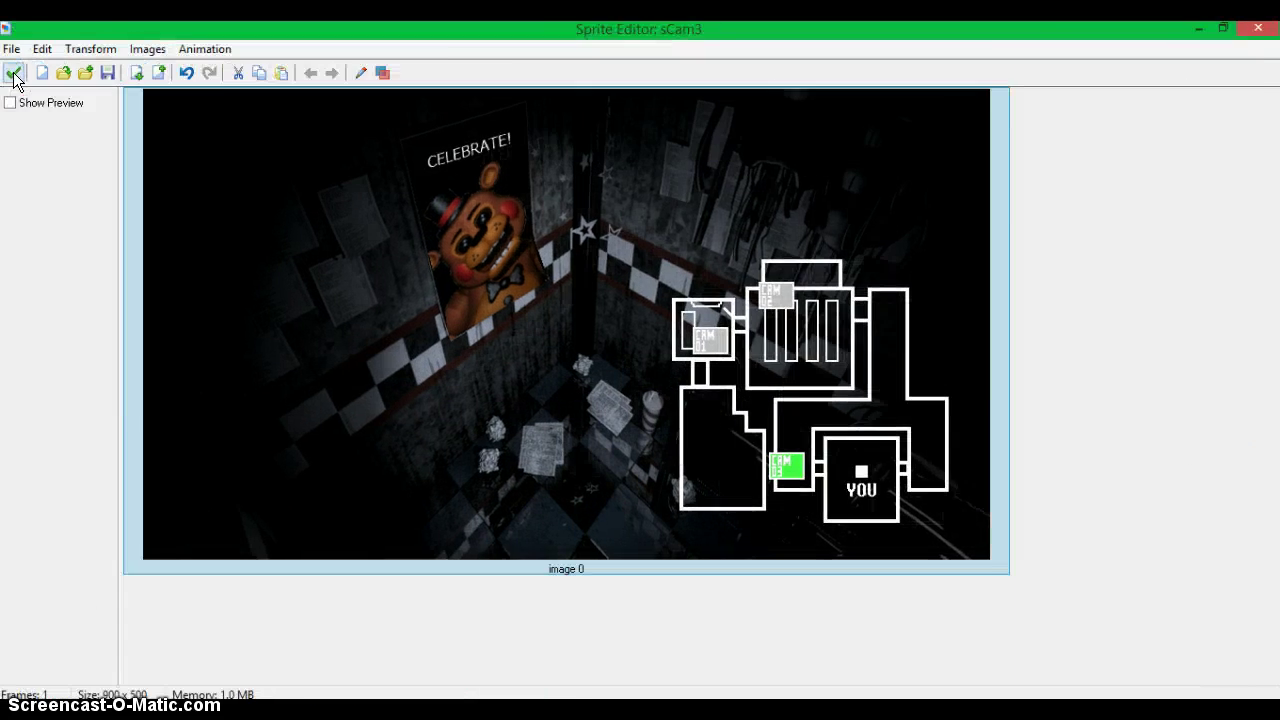
{"action": "left_click", "coordinate": [14, 73]}
{"action": "left_click", "coordinate": [288, 430]}
Step: Paste the camera map onto sCam3ToyFreddy's only frame
{"action": "double_click", "coordinate": [115, 275]}
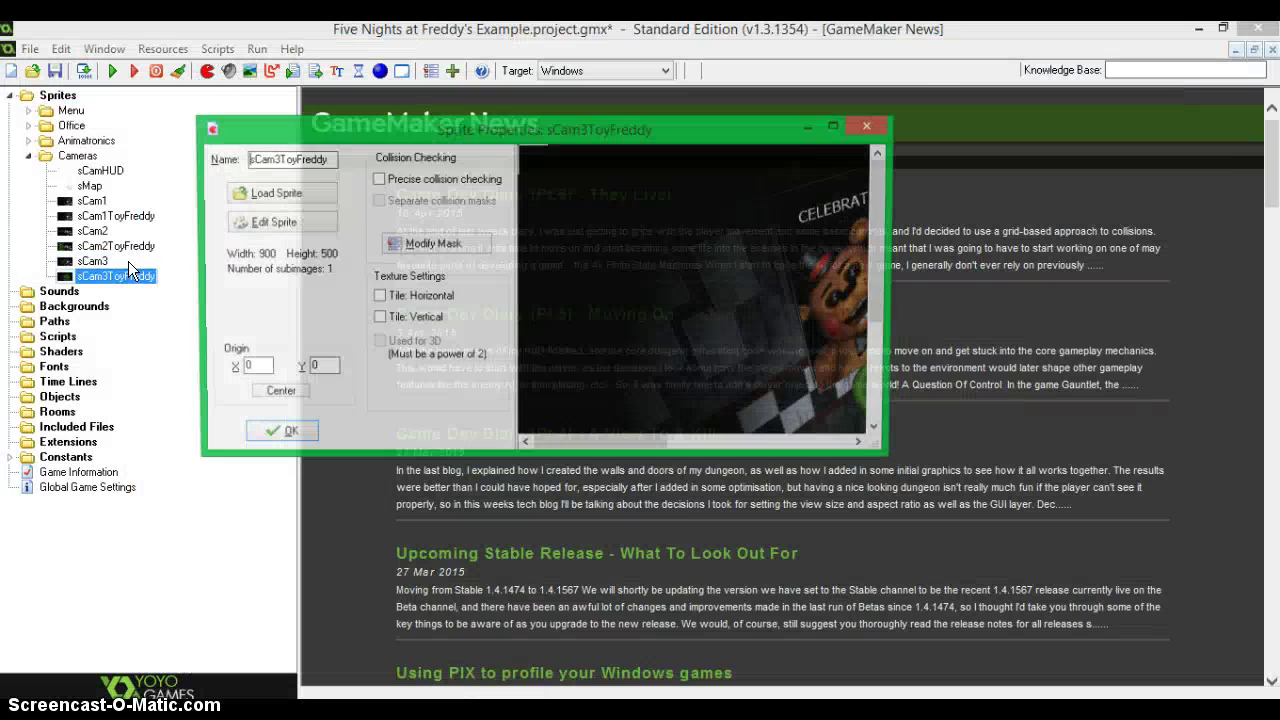
{"action": "left_click", "coordinate": [277, 222]}
{"action": "double_click", "coordinate": [368, 244]}
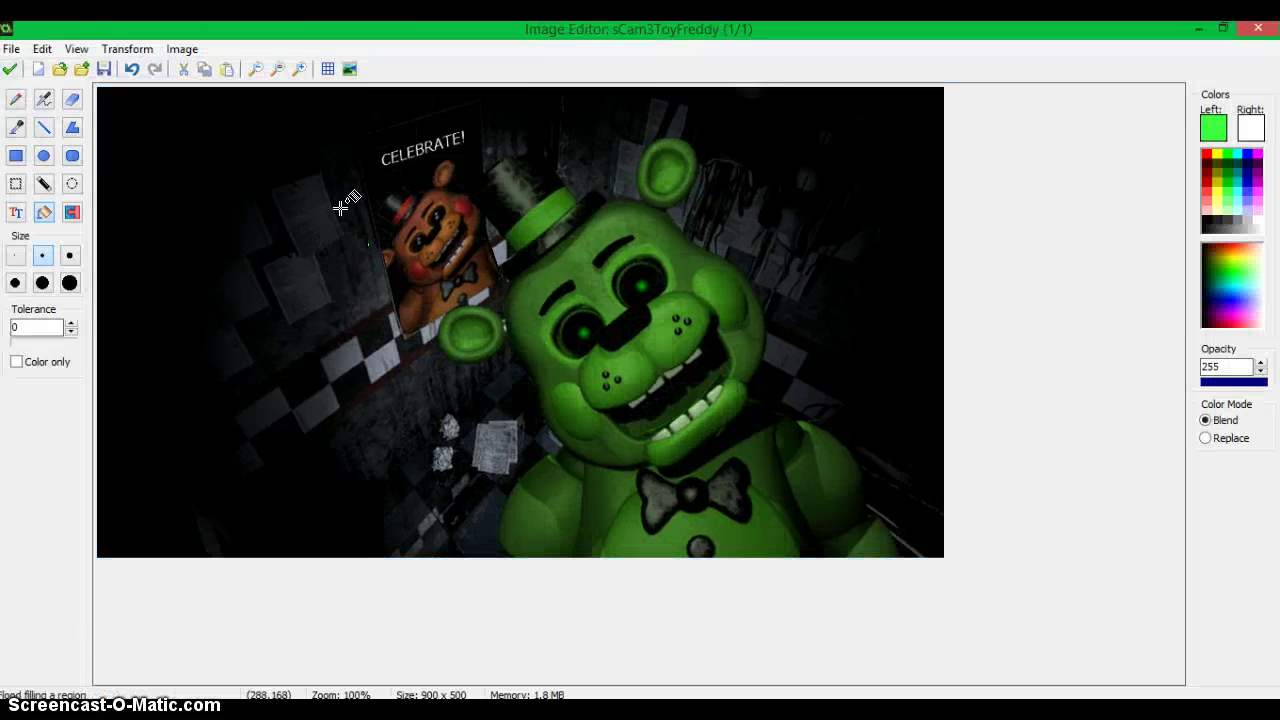
{"action": "left_click", "coordinate": [228, 68]}
Step: Flood-fill the CAM 03 label background and the insides of A and 0 green, then save
{"action": "left_click", "coordinate": [44, 212]}
{"action": "scroll", "coordinate": [795, 491], "scroll_direction": "up", "scroll_amount": 3}
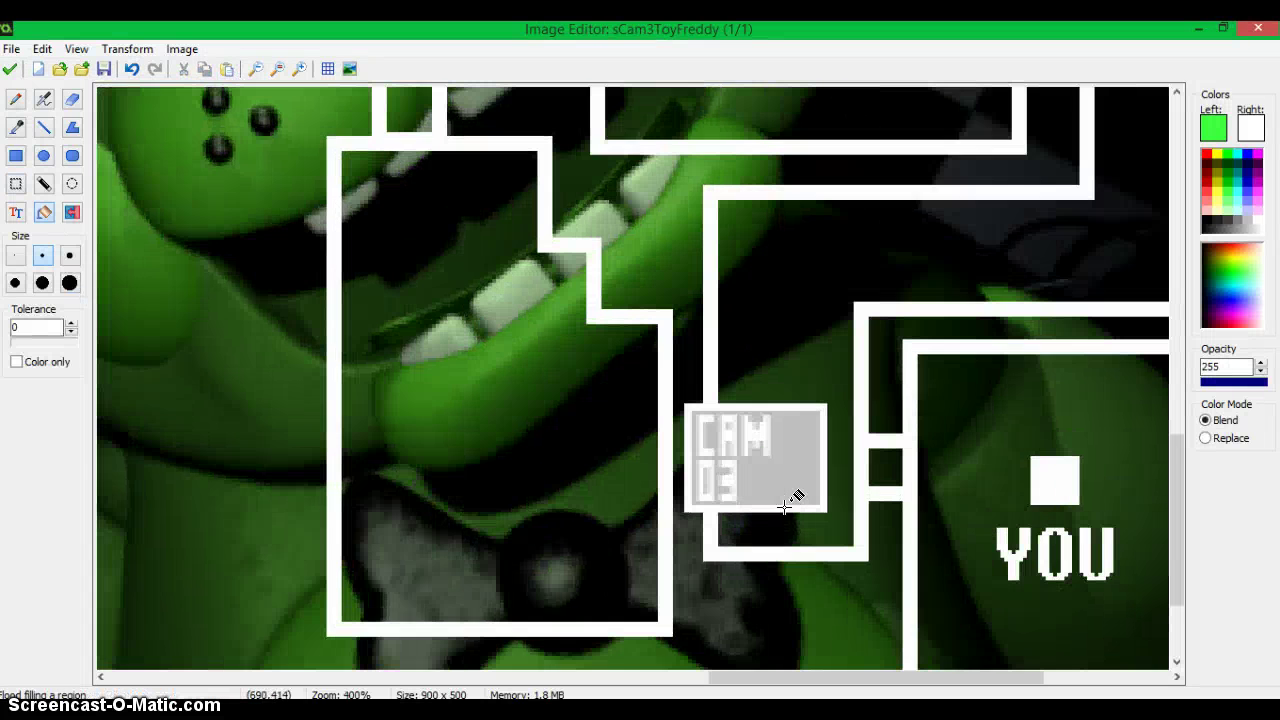
{"action": "left_click", "coordinate": [771, 457]}
{"action": "scroll", "coordinate": [681, 350], "scroll_direction": "up", "scroll_amount": 1}
{"action": "left_click", "coordinate": [609, 251]}
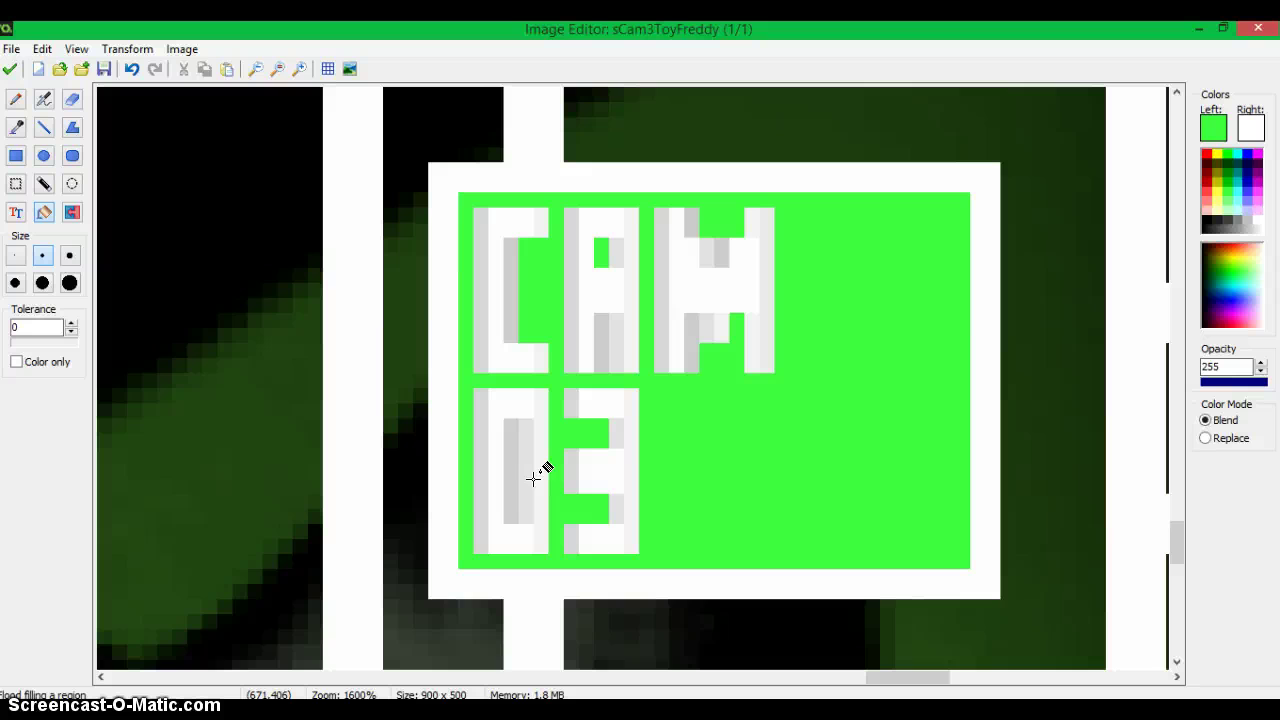
{"action": "left_click", "coordinate": [519, 460]}
{"action": "scroll", "coordinate": [236, 160], "scroll_direction": "down", "scroll_amount": 1}
{"action": "scroll", "coordinate": [236, 160], "scroll_direction": "down", "scroll_amount": 5}
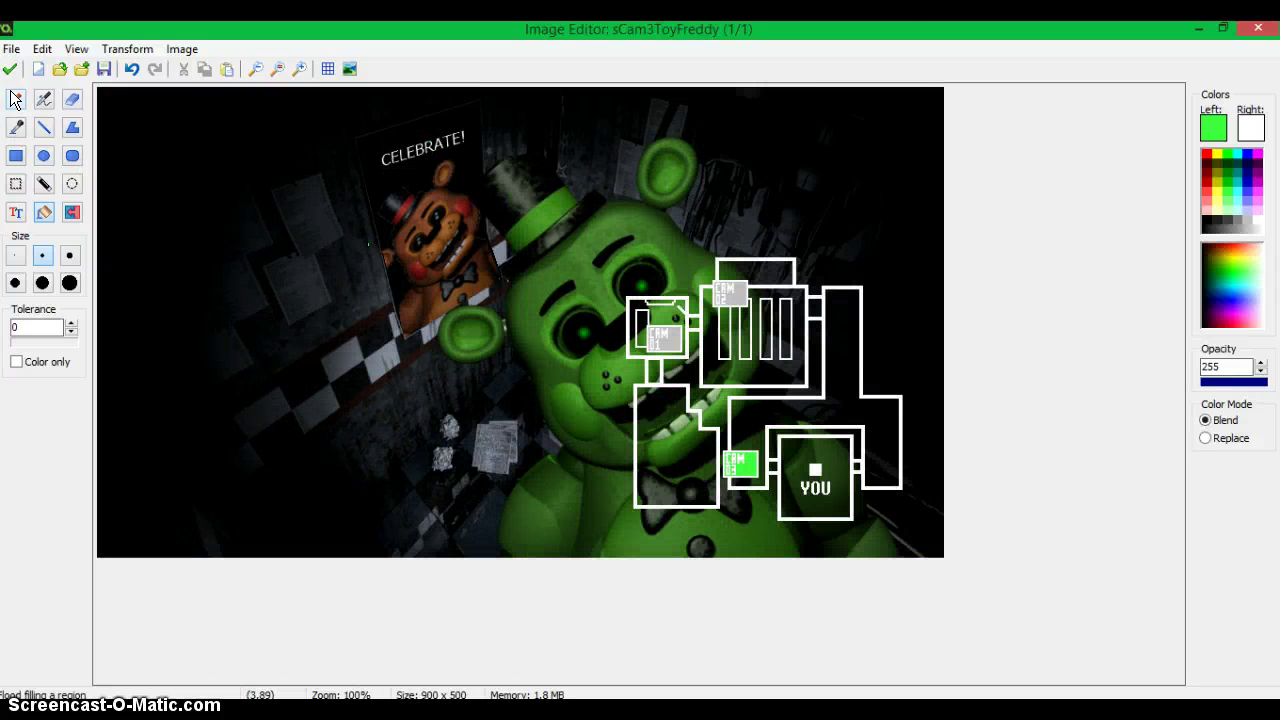
{"action": "left_click", "coordinate": [9, 68]}
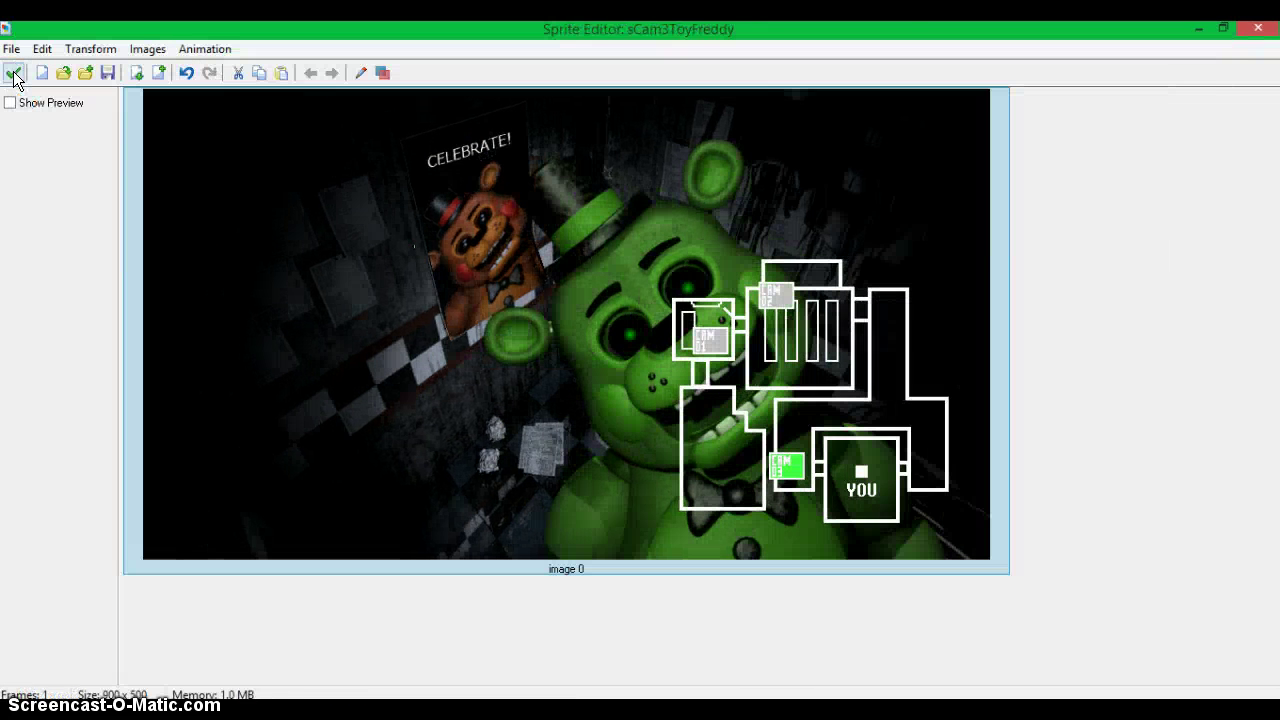
{"action": "left_click", "coordinate": [9, 65]}
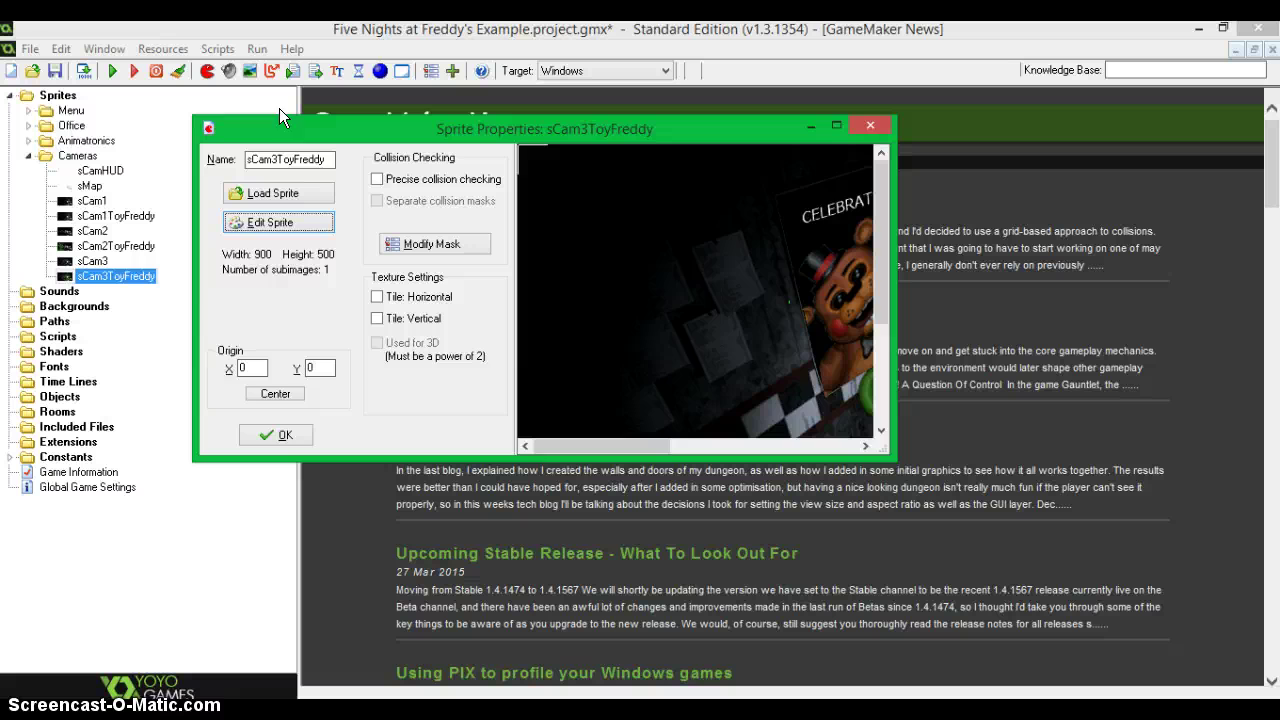
Step: Confirm the sCam3ToyFreddy Sprite Properties with OK
{"action": "left_click", "coordinate": [283, 436]}
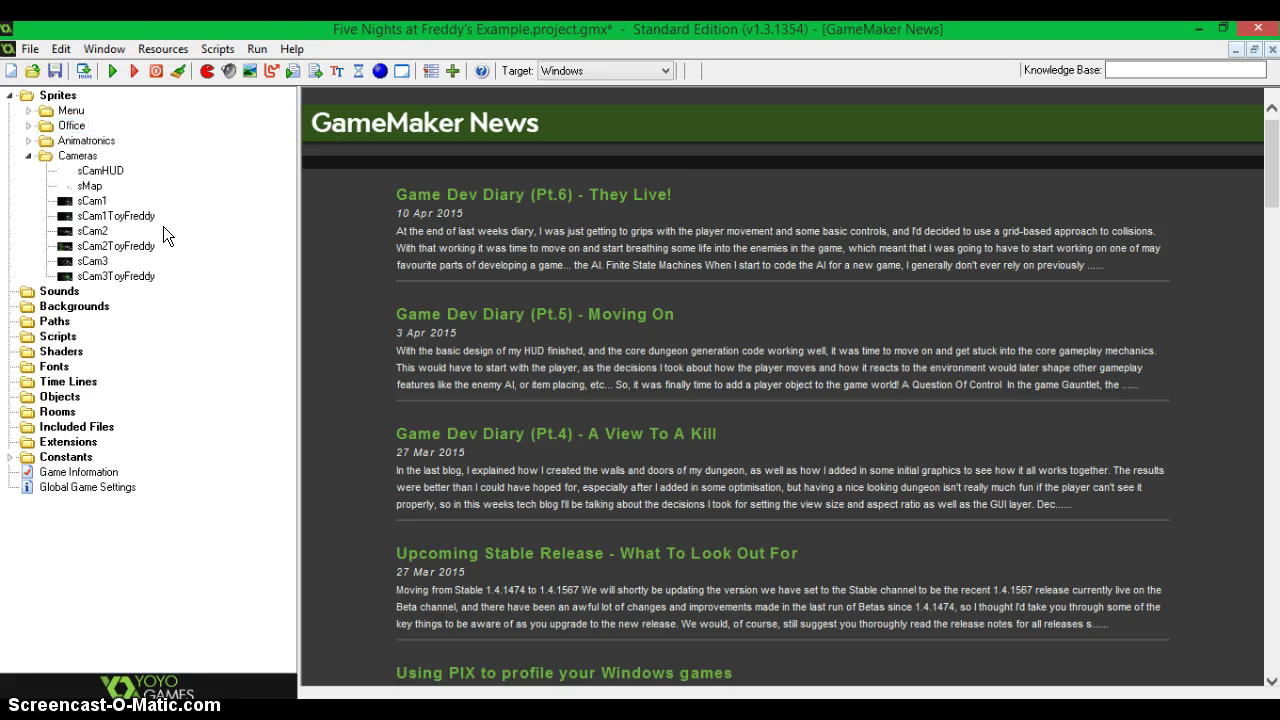
{"action": "double_click", "coordinate": [115, 277]}
{"action": "left_click", "coordinate": [272, 432]}
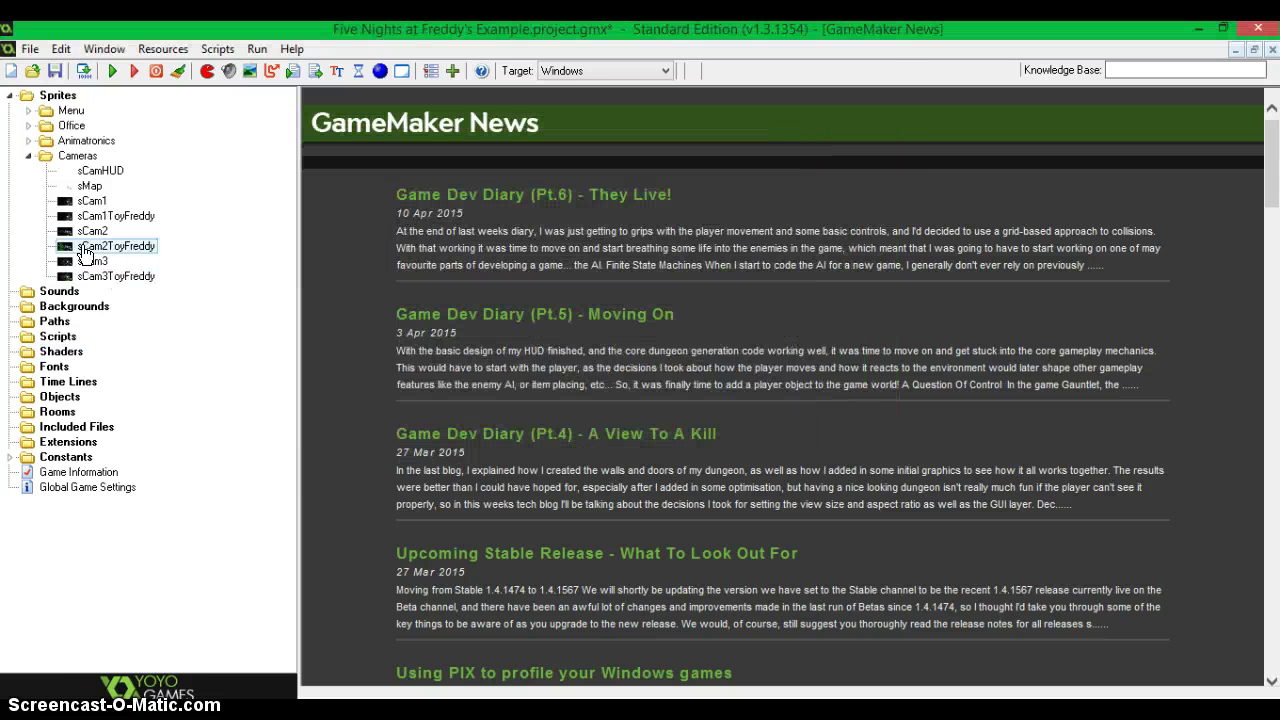
{"action": "double_click", "coordinate": [107, 166]}
{"action": "left_click", "coordinate": [273, 223]}
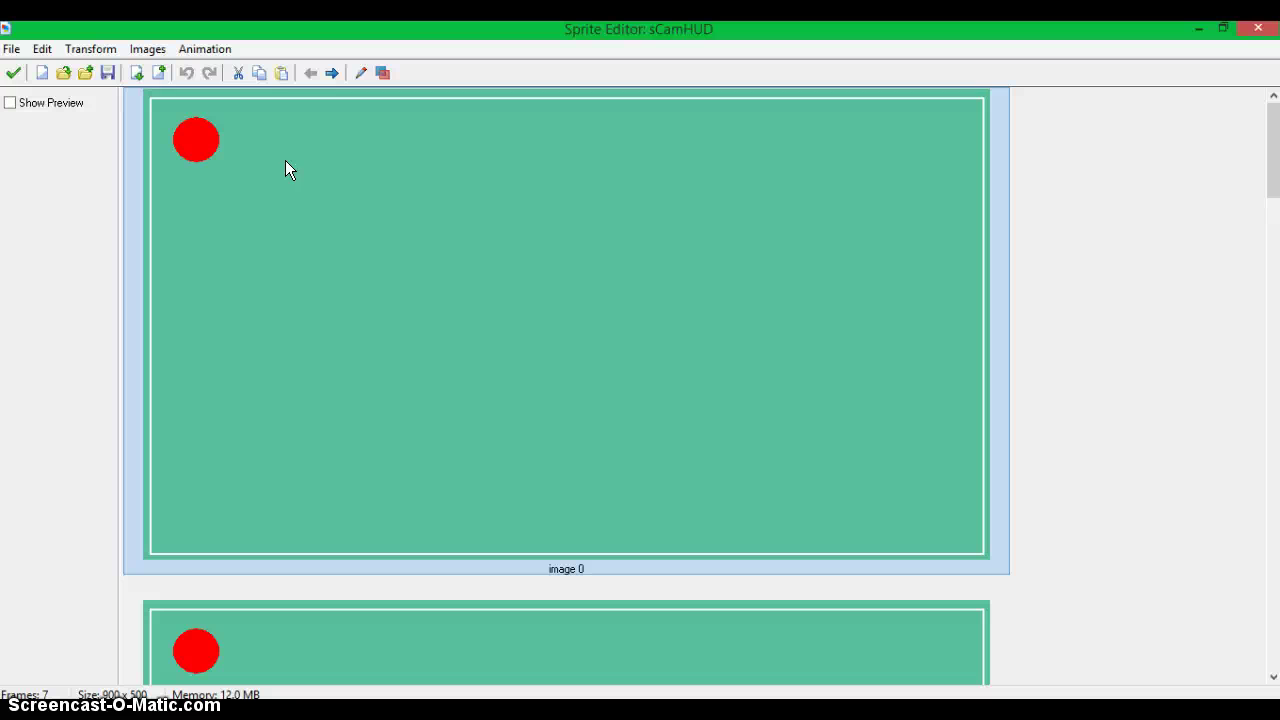
{"action": "left_click", "coordinate": [13, 72]}
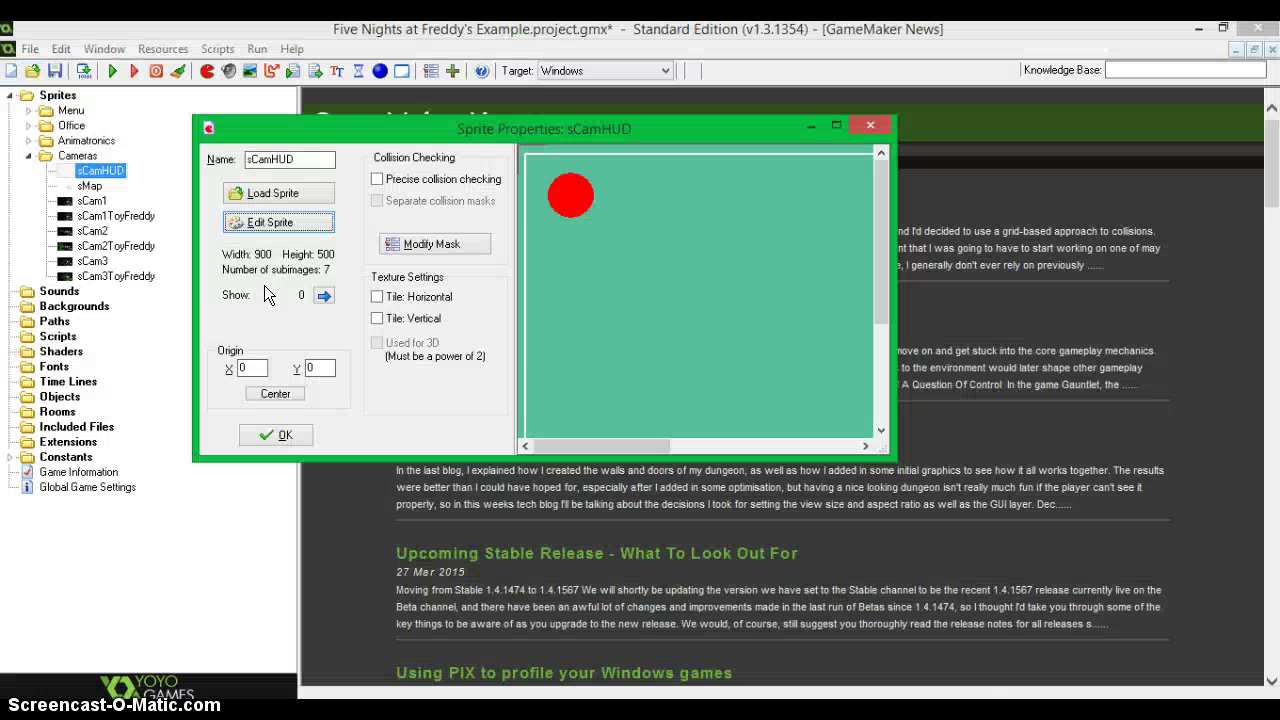
{"action": "left_click", "coordinate": [284, 434]}
{"action": "double_click", "coordinate": [92, 200]}
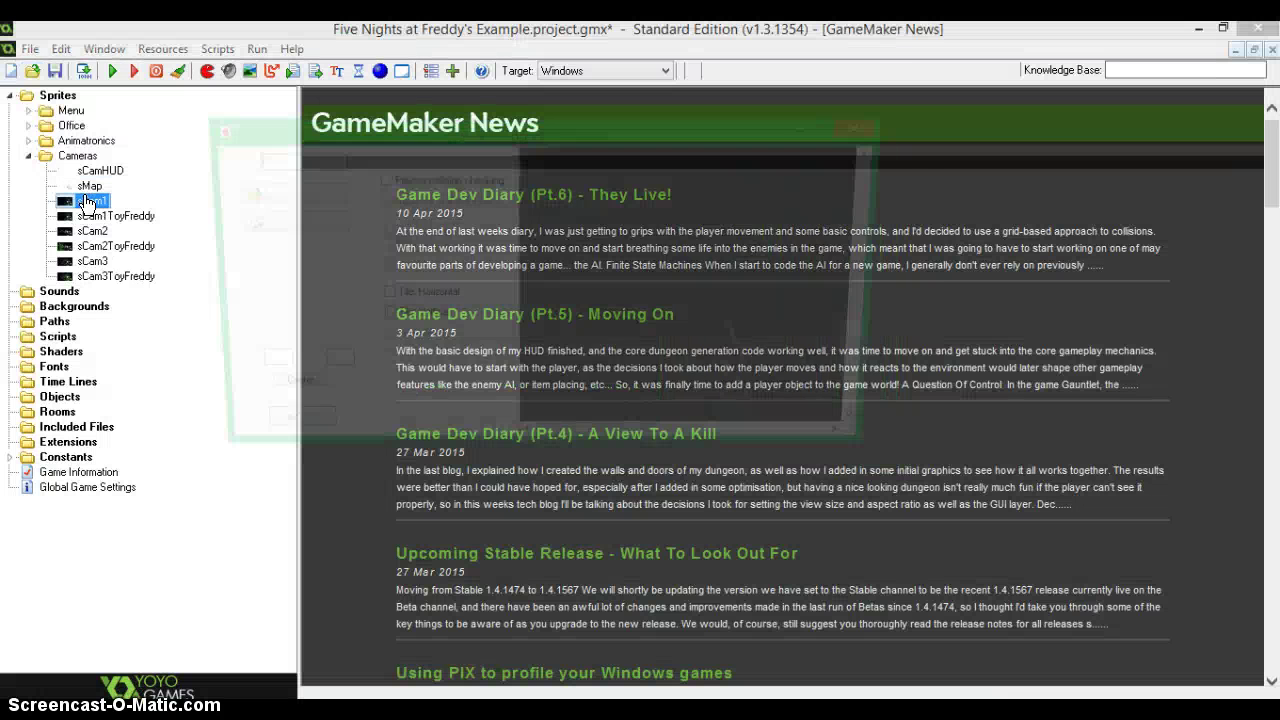
{"action": "left_click", "coordinate": [252, 222]}
{"action": "double_click", "coordinate": [316, 211]}
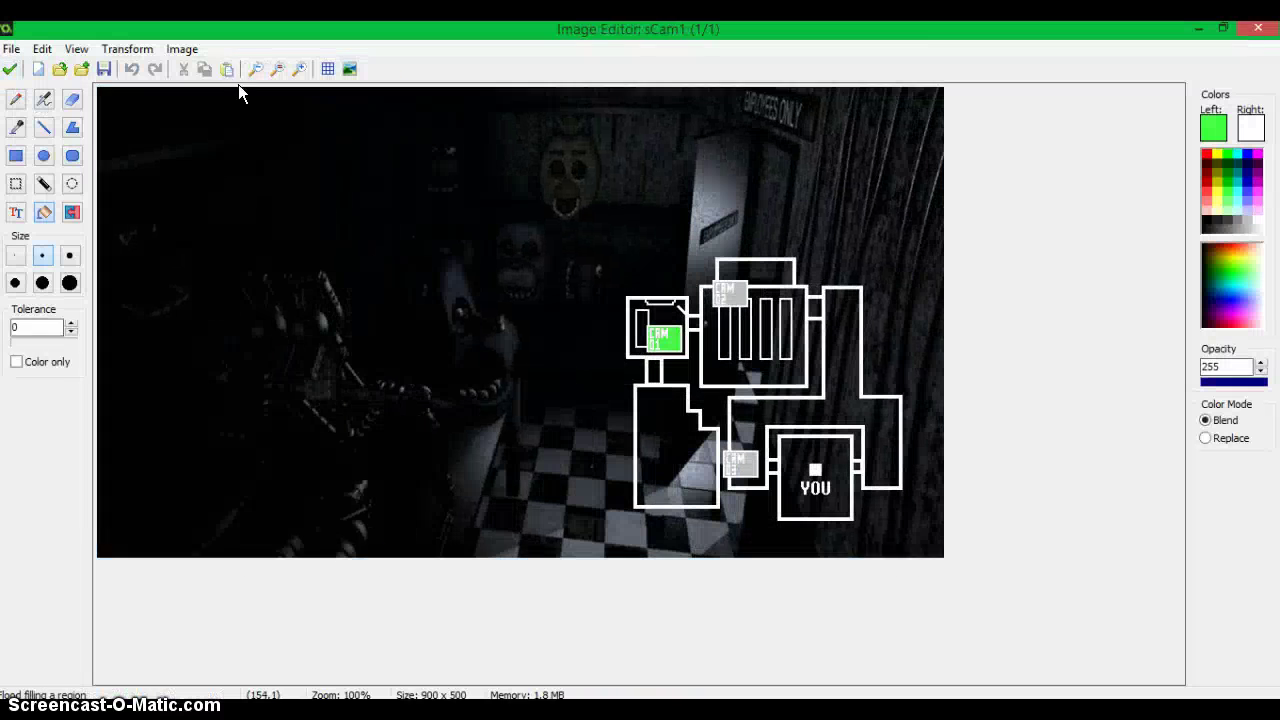
{"action": "left_click", "coordinate": [228, 69]}
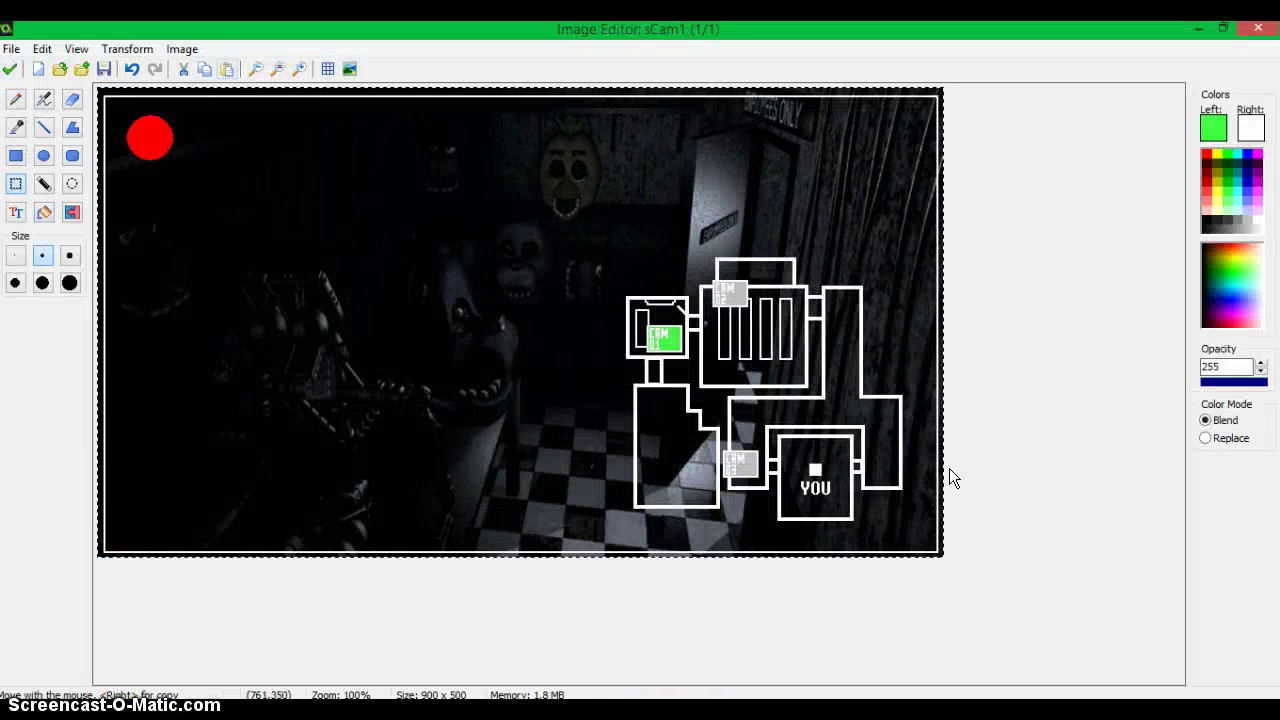
{"action": "left_click", "coordinate": [131, 69]}
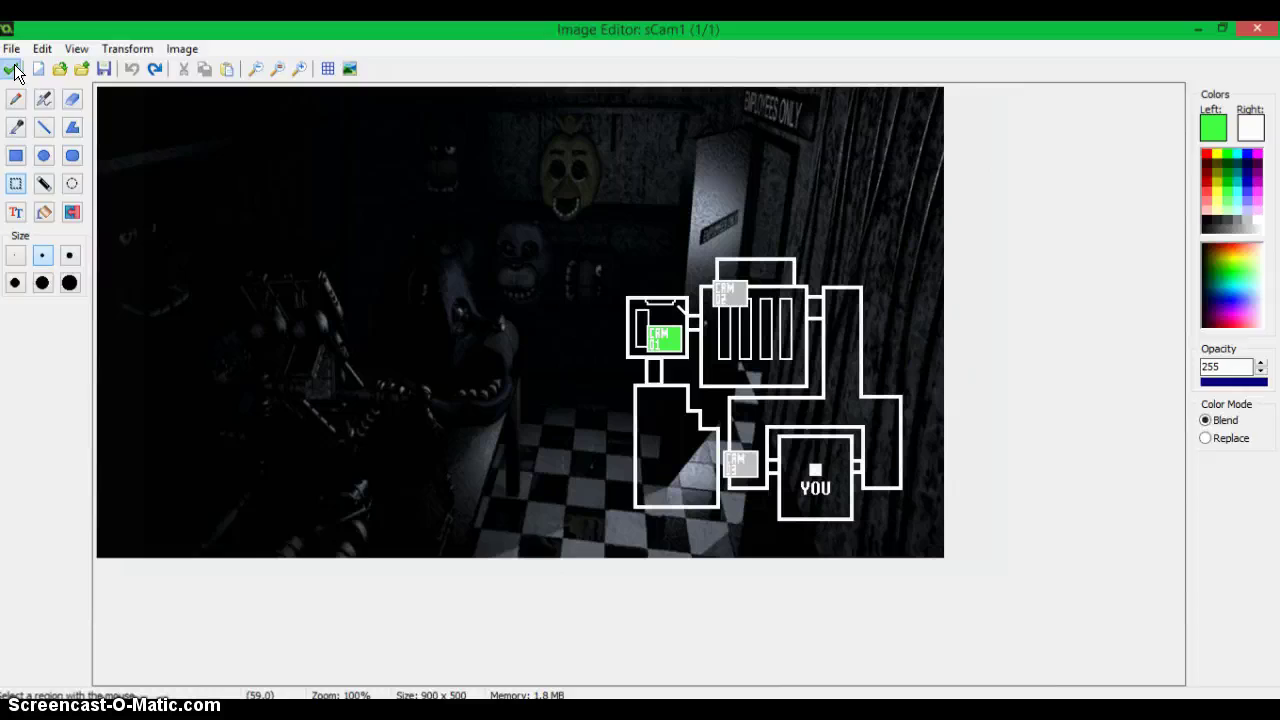
{"action": "left_click", "coordinate": [9, 69]}
{"action": "left_click", "coordinate": [11, 57]}
{"action": "left_click", "coordinate": [272, 436]}
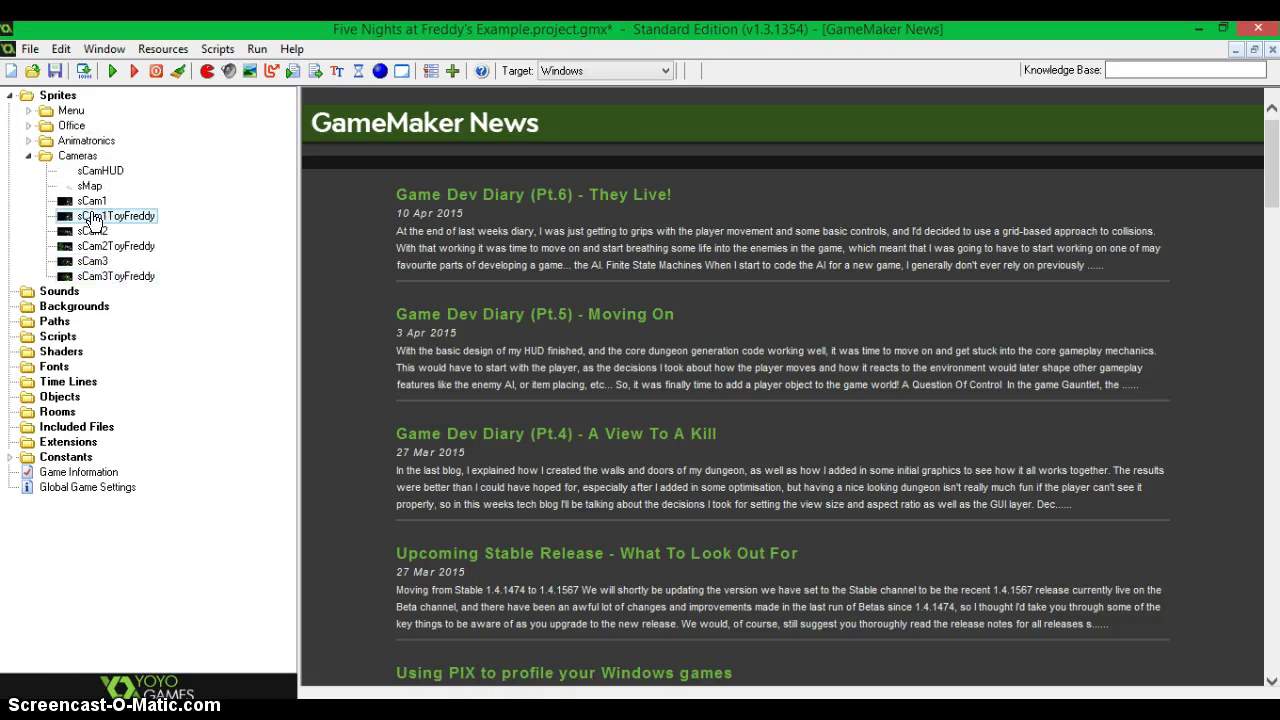
Step: Expand the Office and Animatronics folders in the resource tree
{"action": "double_click", "coordinate": [70, 125]}
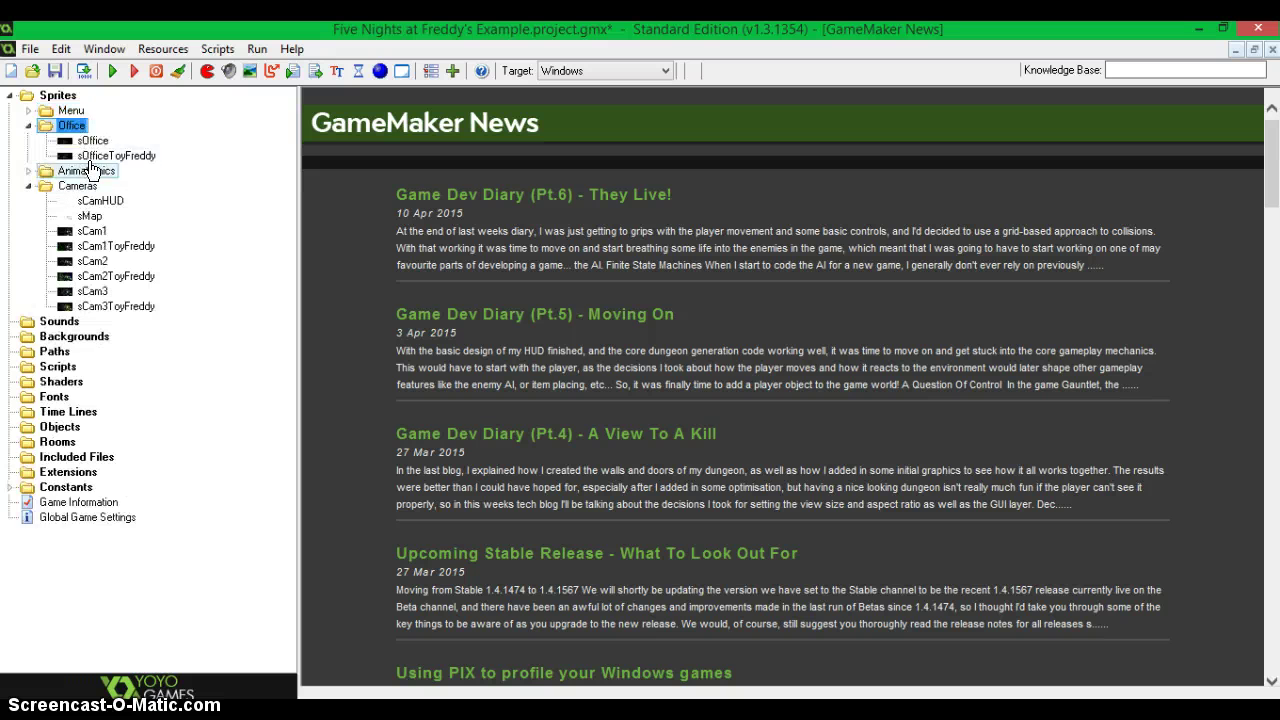
{"action": "left_click", "coordinate": [90, 172]}
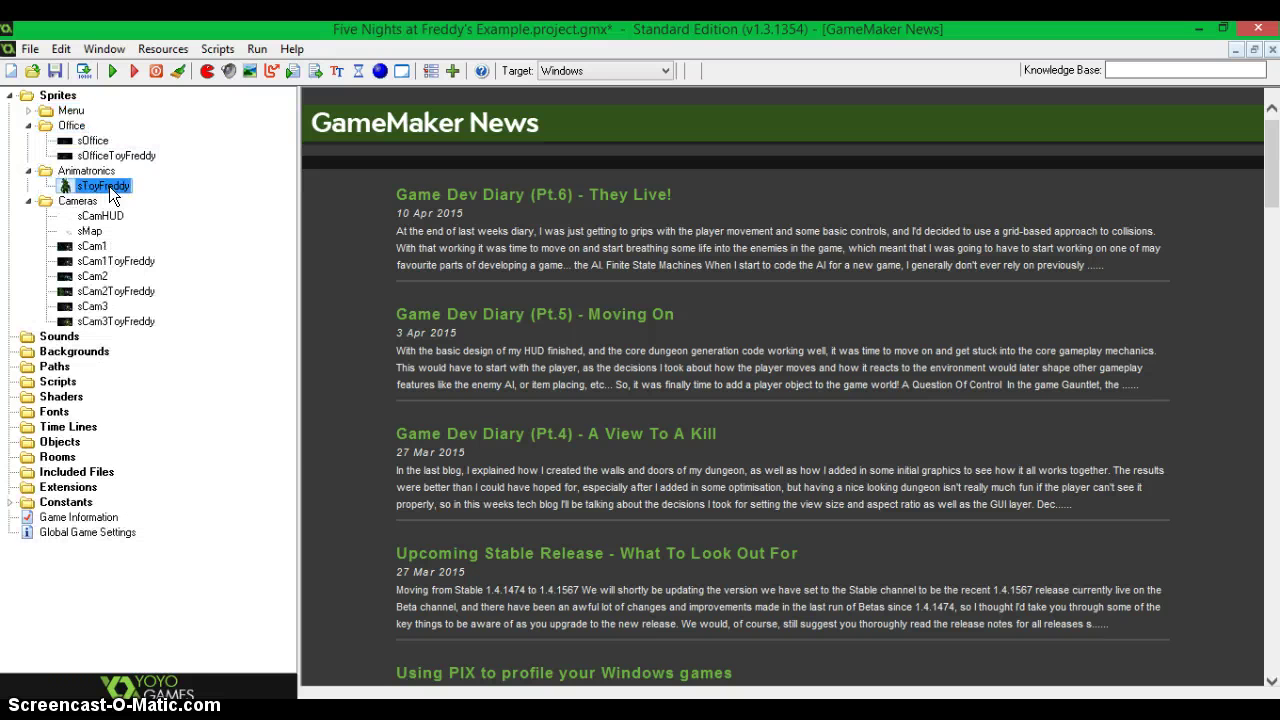
Step: Insert sprite14 into Animatronics from 'Sprites for teh gaem' ToyFreddyJumpscare, background removed
{"action": "right_click", "coordinate": [110, 186]}
{"action": "left_click", "coordinate": [113, 199]}
{"action": "left_click", "coordinate": [256, 193]}
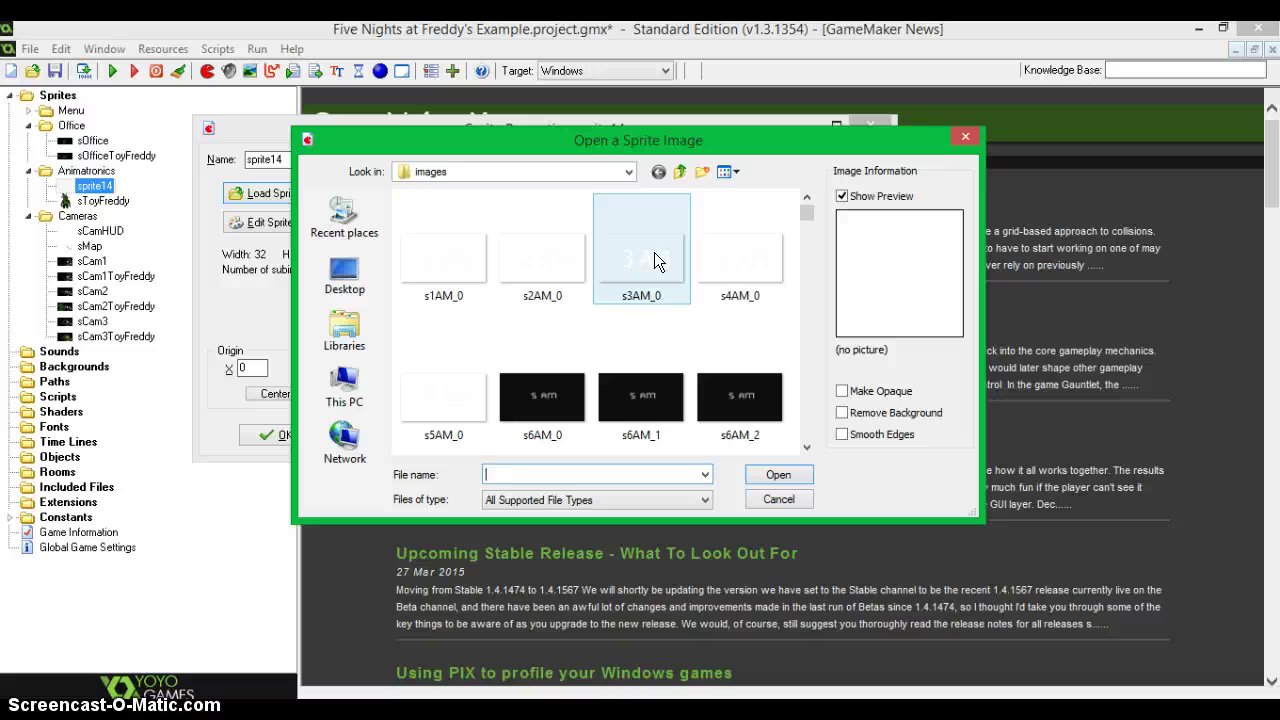
{"action": "left_click", "coordinate": [681, 173]}
{"action": "left_click", "coordinate": [681, 173]}
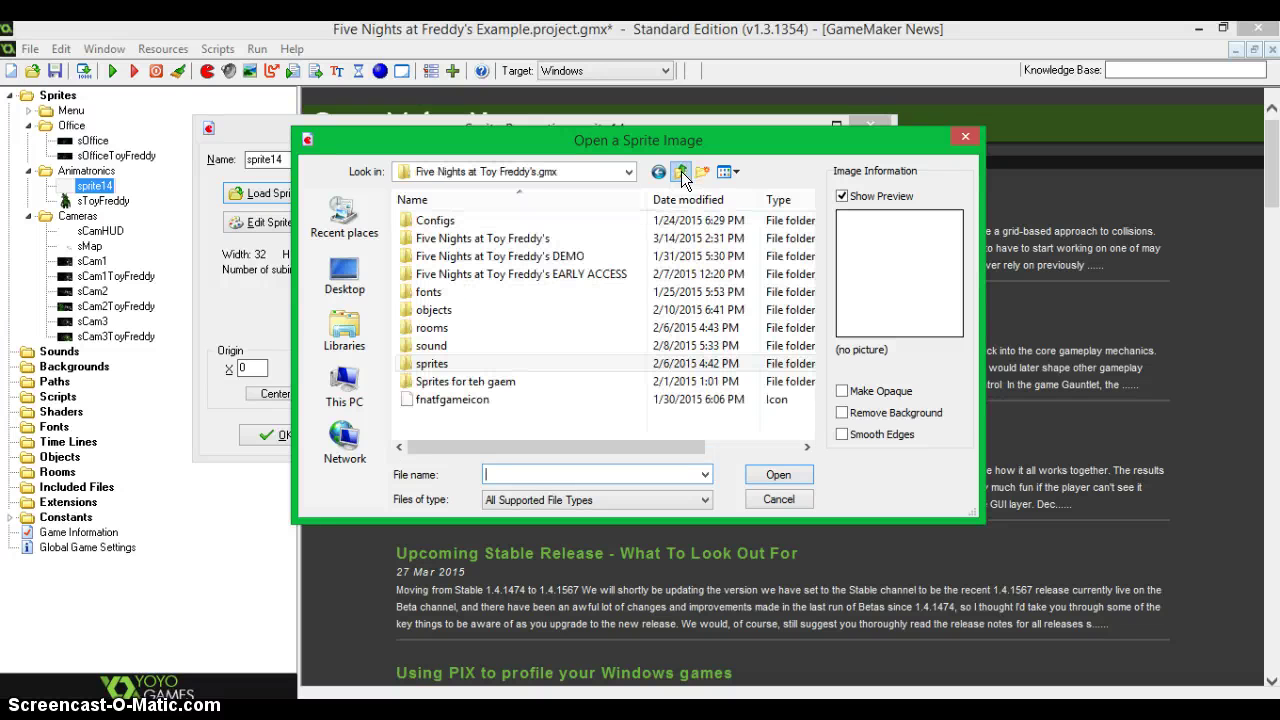
{"action": "left_click", "coordinate": [472, 379]}
{"action": "double_click", "coordinate": [471, 380]}
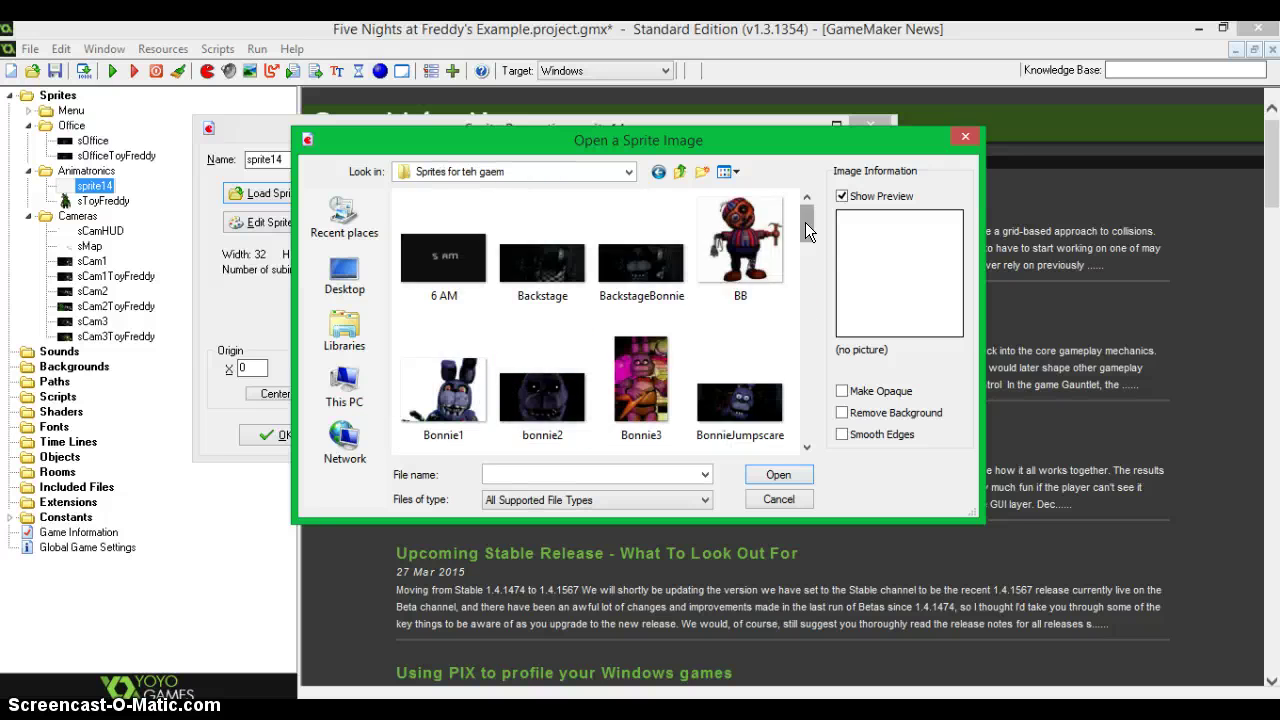
{"action": "left_click_drag", "start_coordinate": [807, 224], "coordinate": [802, 412]}
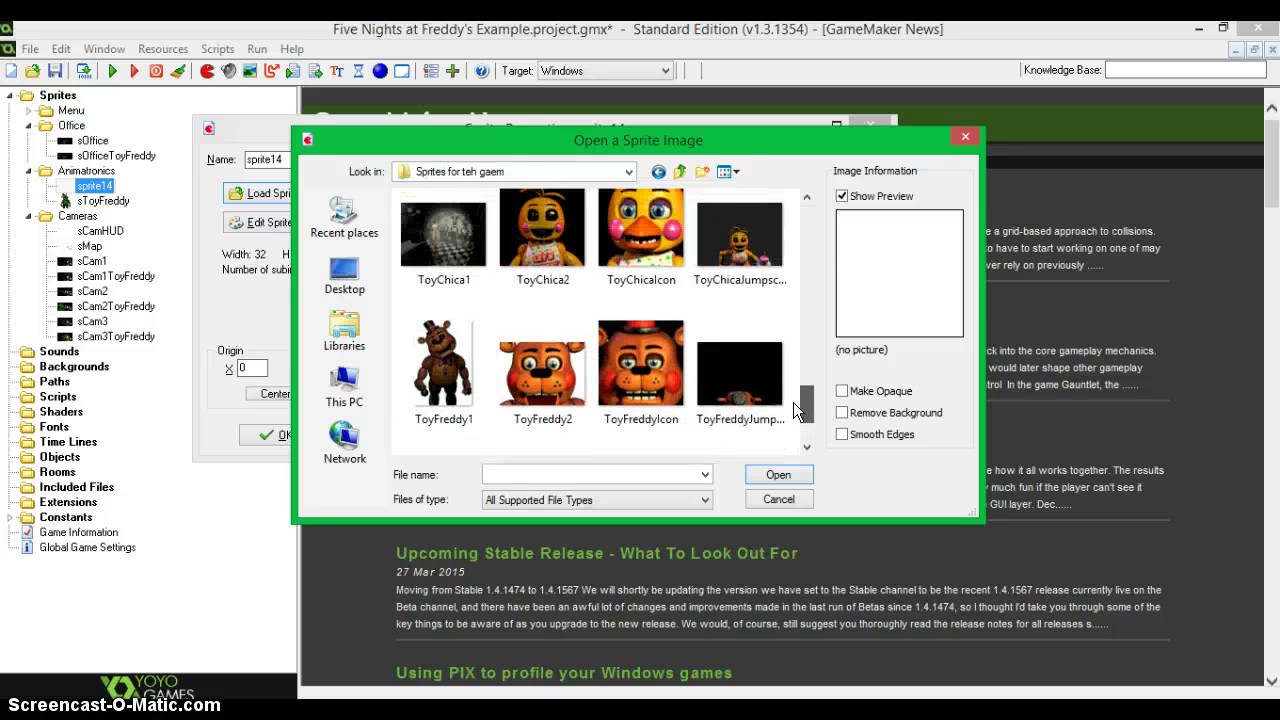
{"action": "left_click", "coordinate": [735, 370]}
{"action": "left_click", "coordinate": [843, 412]}
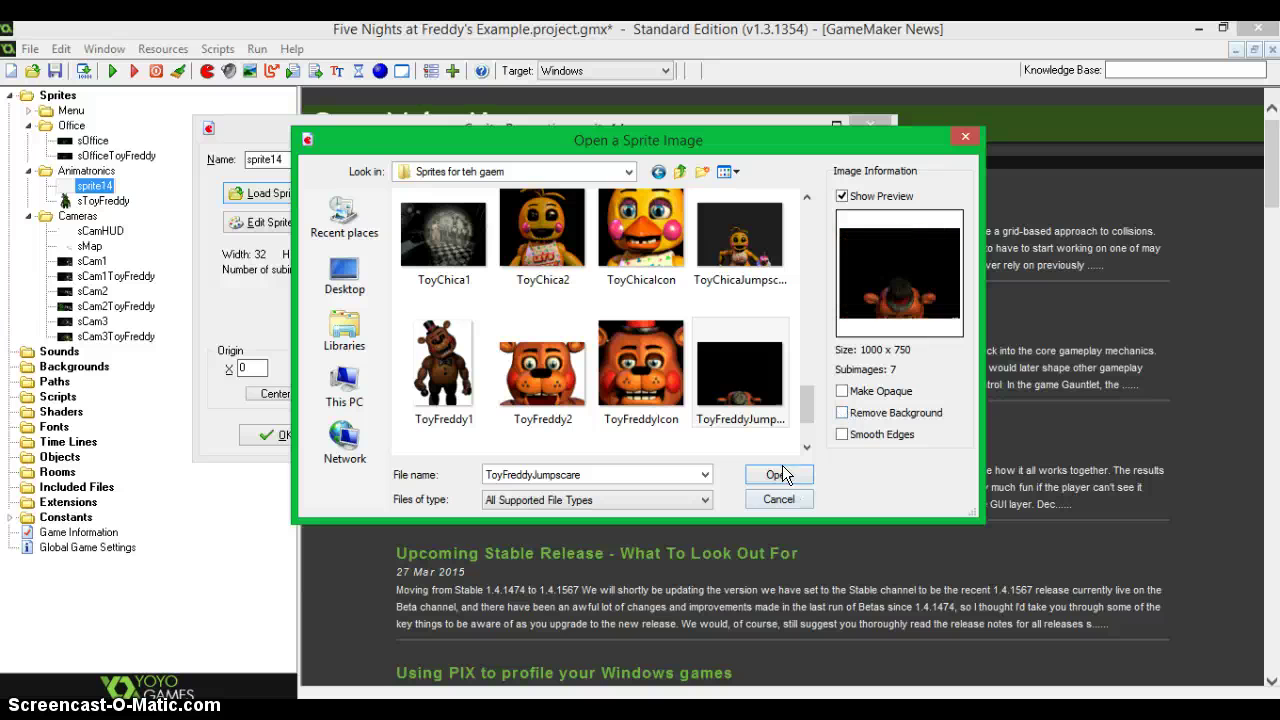
{"action": "left_click", "coordinate": [778, 475]}
{"action": "left_click", "coordinate": [300, 220]}
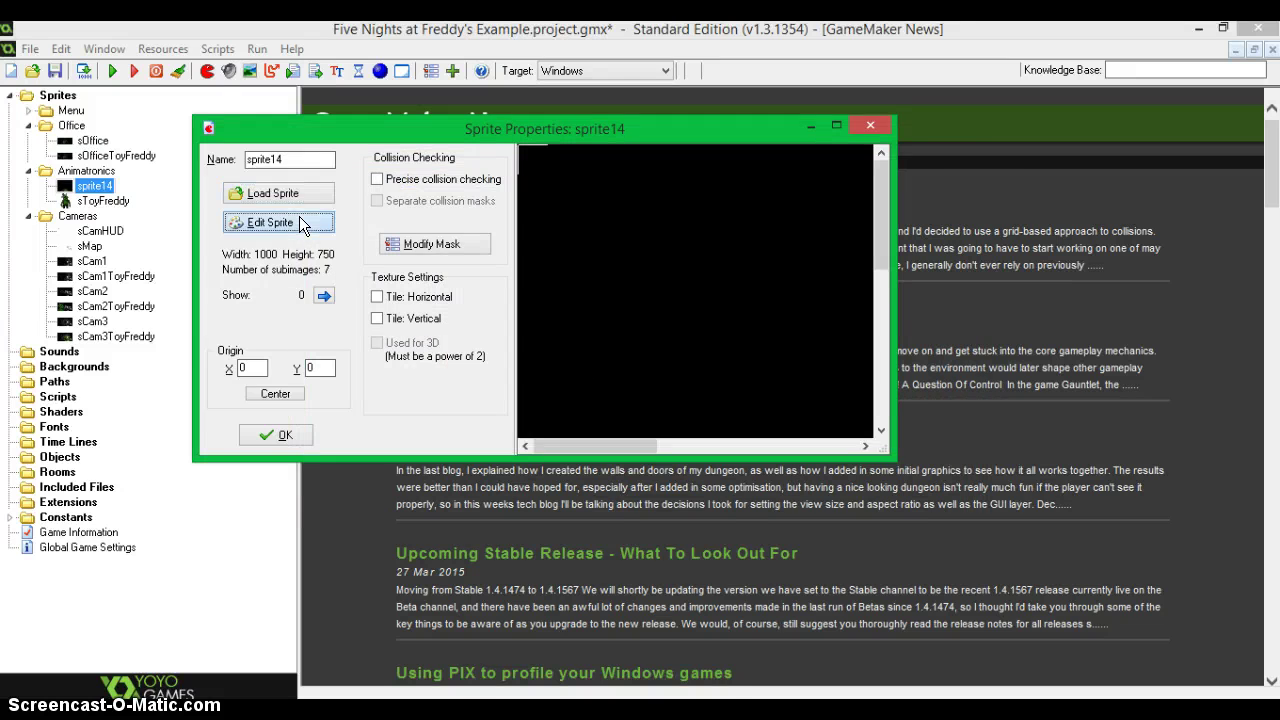
Step: Cover the MakeAGIF watermark on frame 1 with a filled black rectangle
{"action": "double_click", "coordinate": [323, 216]}
{"action": "scroll", "coordinate": [323, 215], "scroll_direction": "down", "scroll_amount": 2}
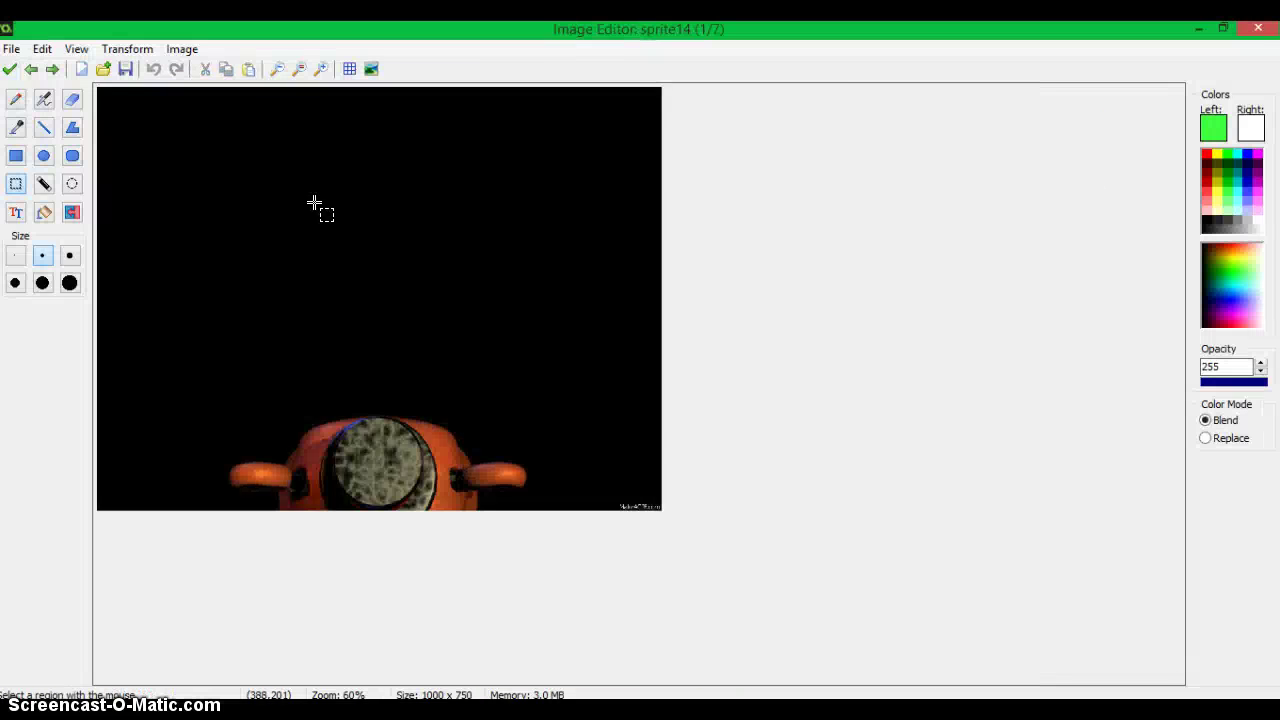
{"action": "scroll", "coordinate": [320, 206], "scroll_direction": "up", "scroll_amount": 1}
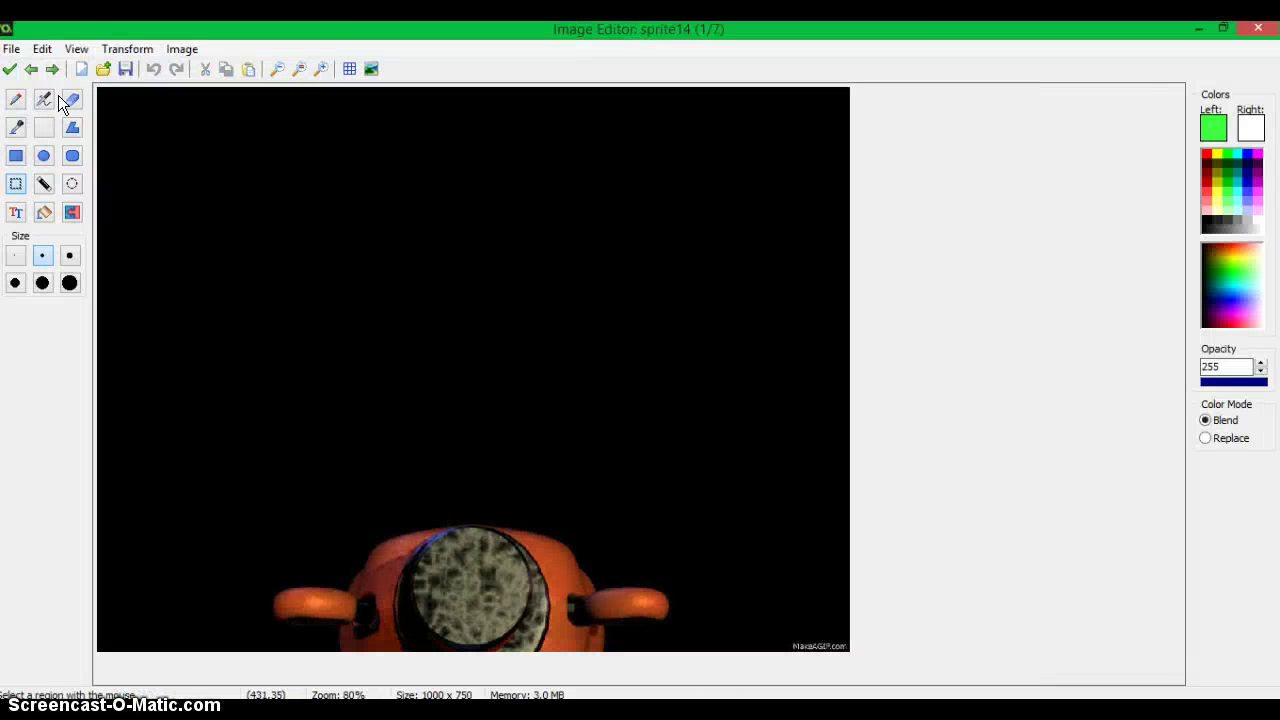
{"action": "left_click", "coordinate": [68, 185]}
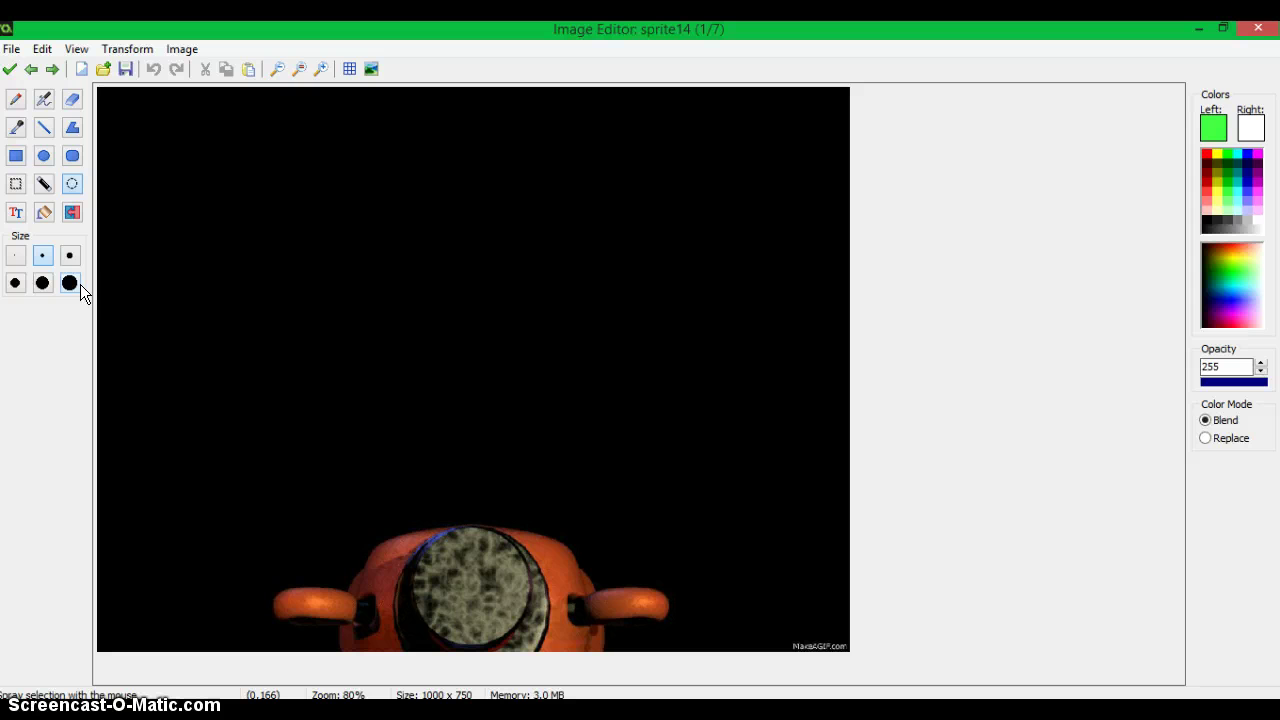
{"action": "left_click", "coordinate": [17, 158]}
{"action": "left_click", "coordinate": [57, 384]}
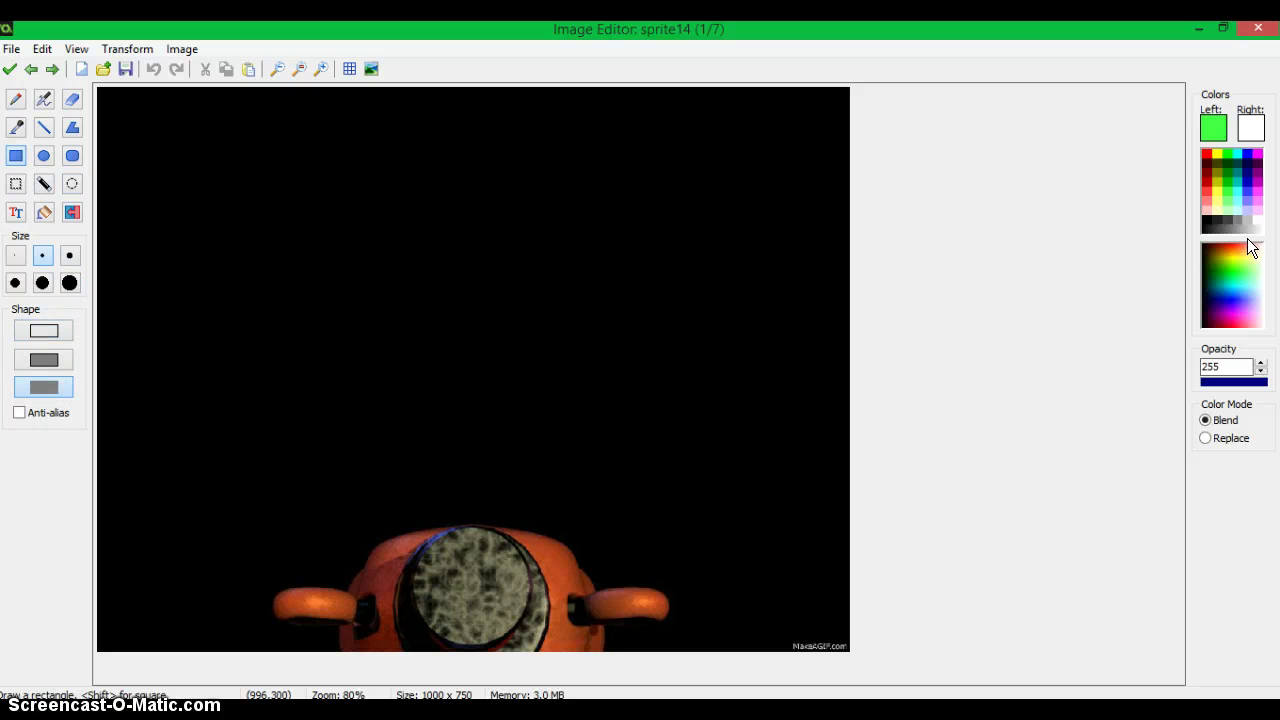
{"action": "left_click", "coordinate": [1208, 215]}
{"action": "left_click_drag", "start_coordinate": [788, 638], "coordinate": [876, 694]}
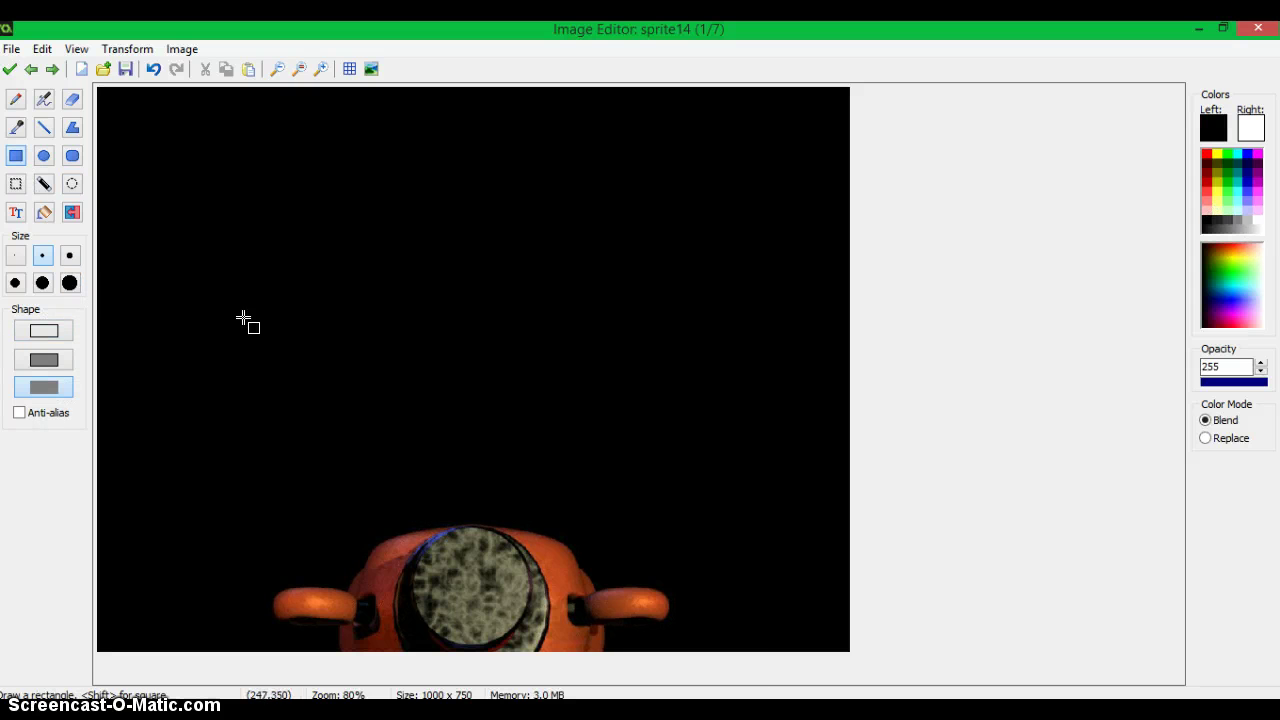
Step: Spray-select a wide diagonal band from the top-left corner at the largest brush size
{"action": "left_click", "coordinate": [72, 183]}
{"action": "left_click", "coordinate": [69, 283]}
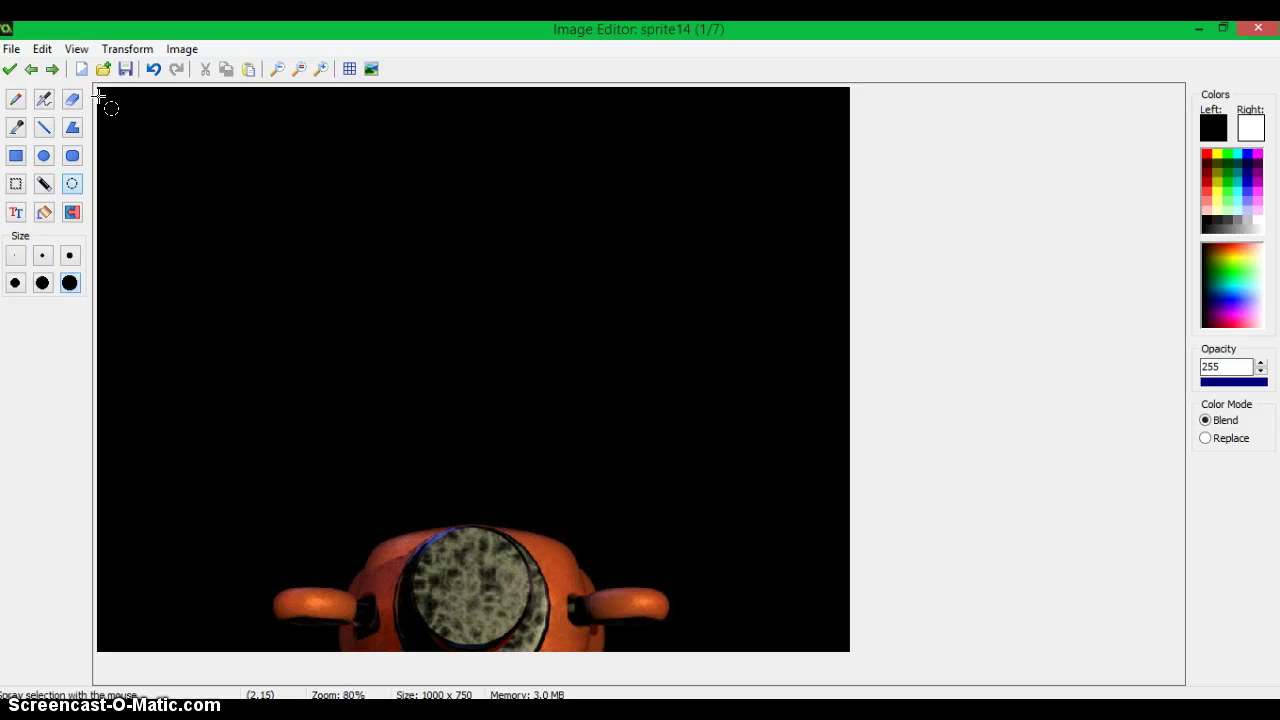
{"action": "mouse_move", "coordinate": [106, 106]}
{"action": "left_mouse_down"}
{"action": "mouse_move", "coordinate": [275, 244]}
{"action": "mouse_move", "coordinate": [474, 337]}
{"action": "mouse_move", "coordinate": [711, 527]}
{"action": "mouse_move", "coordinate": [751, 589]}
{"action": "mouse_move", "coordinate": [784, 608]}
{"action": "mouse_move", "coordinate": [794, 645]}
{"action": "mouse_move", "coordinate": [808, 567]}
{"action": "mouse_move", "coordinate": [779, 541]}
{"action": "mouse_move", "coordinate": [817, 632]}
{"action": "mouse_move", "coordinate": [811, 514]}
{"action": "mouse_move", "coordinate": [859, 537]}
{"action": "mouse_move", "coordinate": [828, 481]}
{"action": "mouse_move", "coordinate": [845, 450]}
{"action": "left_mouse_up"}
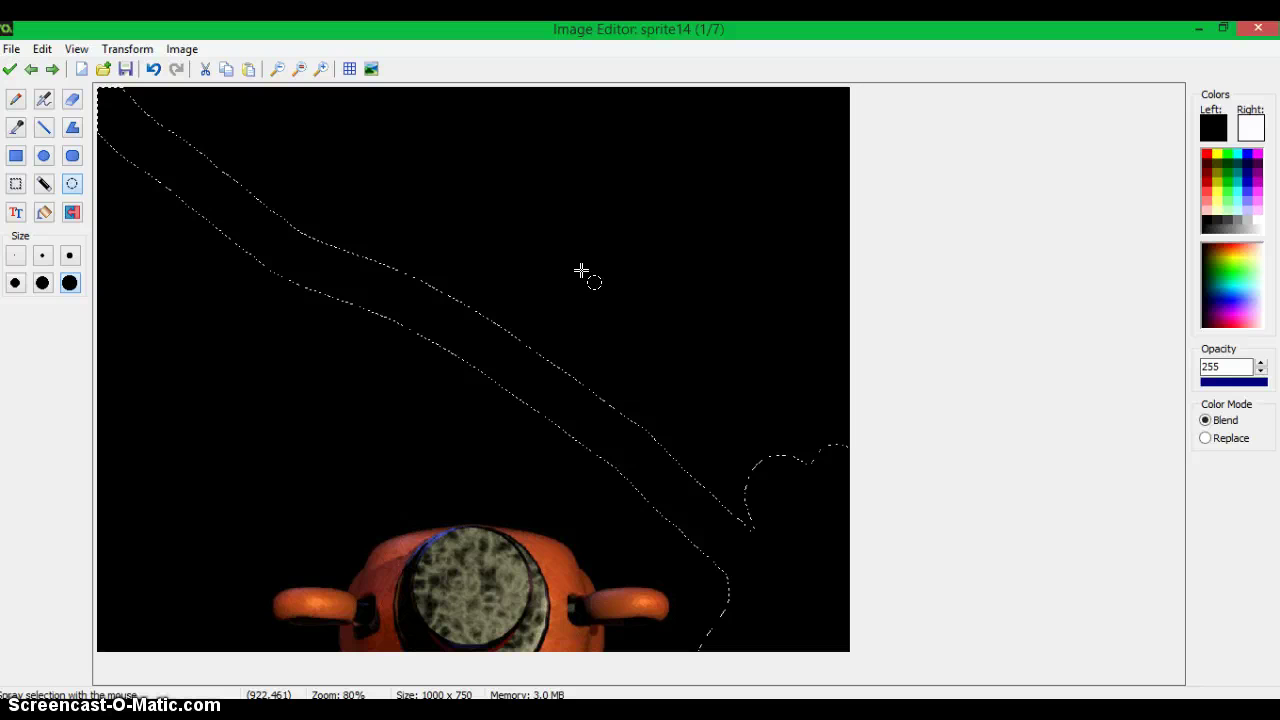
Step: Colorize the first frame green at hue 86
{"action": "left_click", "coordinate": [180, 49]}
{"action": "left_click", "coordinate": [229, 92]}
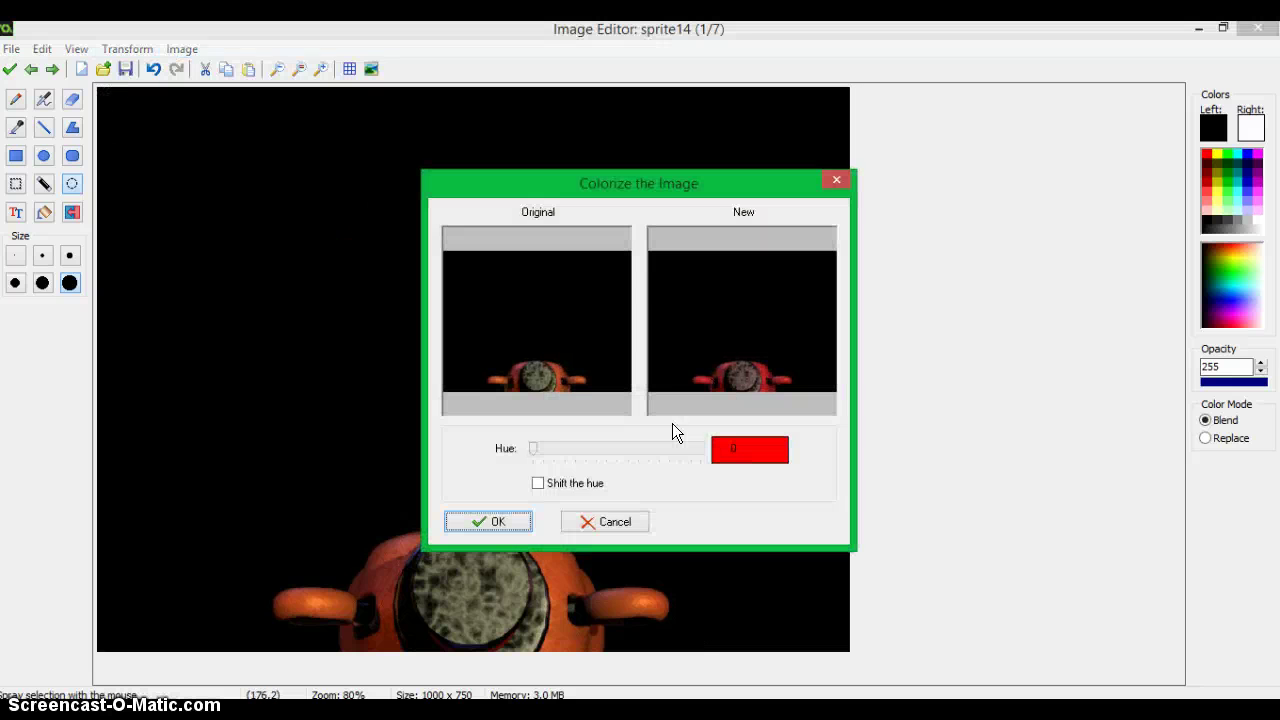
{"action": "left_click_drag", "start_coordinate": [533, 450], "coordinate": [589, 454]}
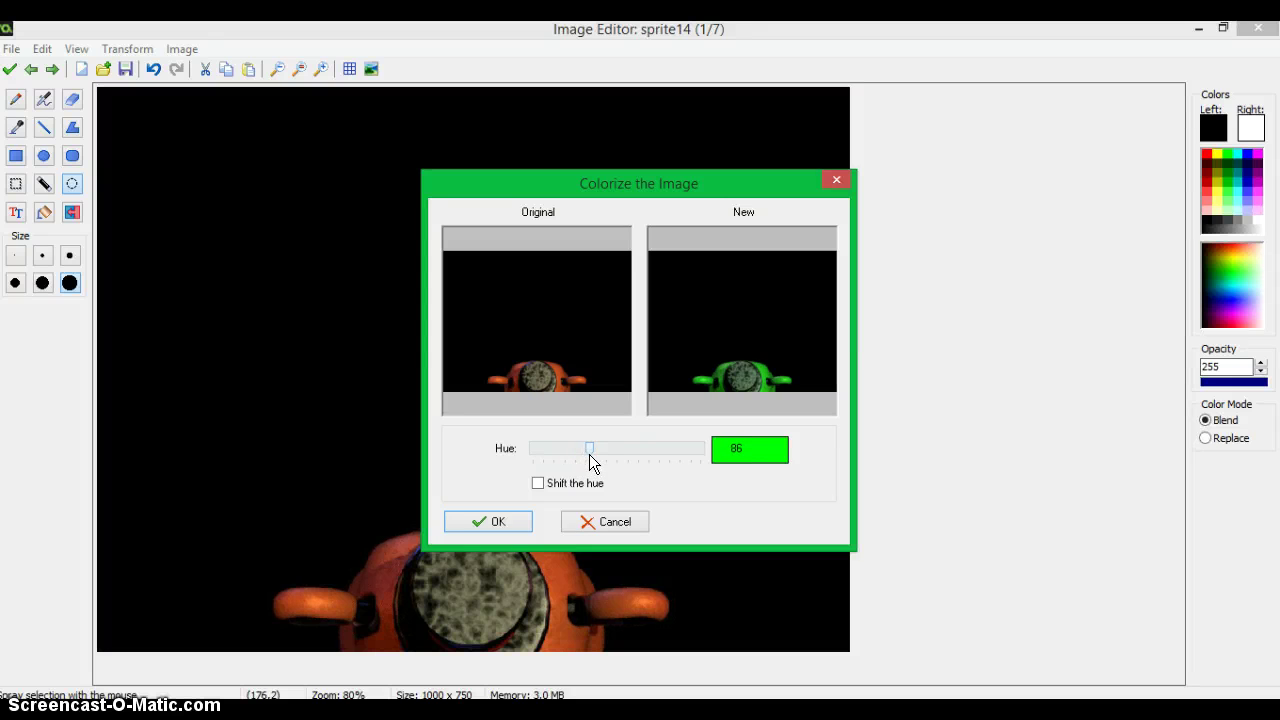
{"action": "left_click", "coordinate": [495, 521]}
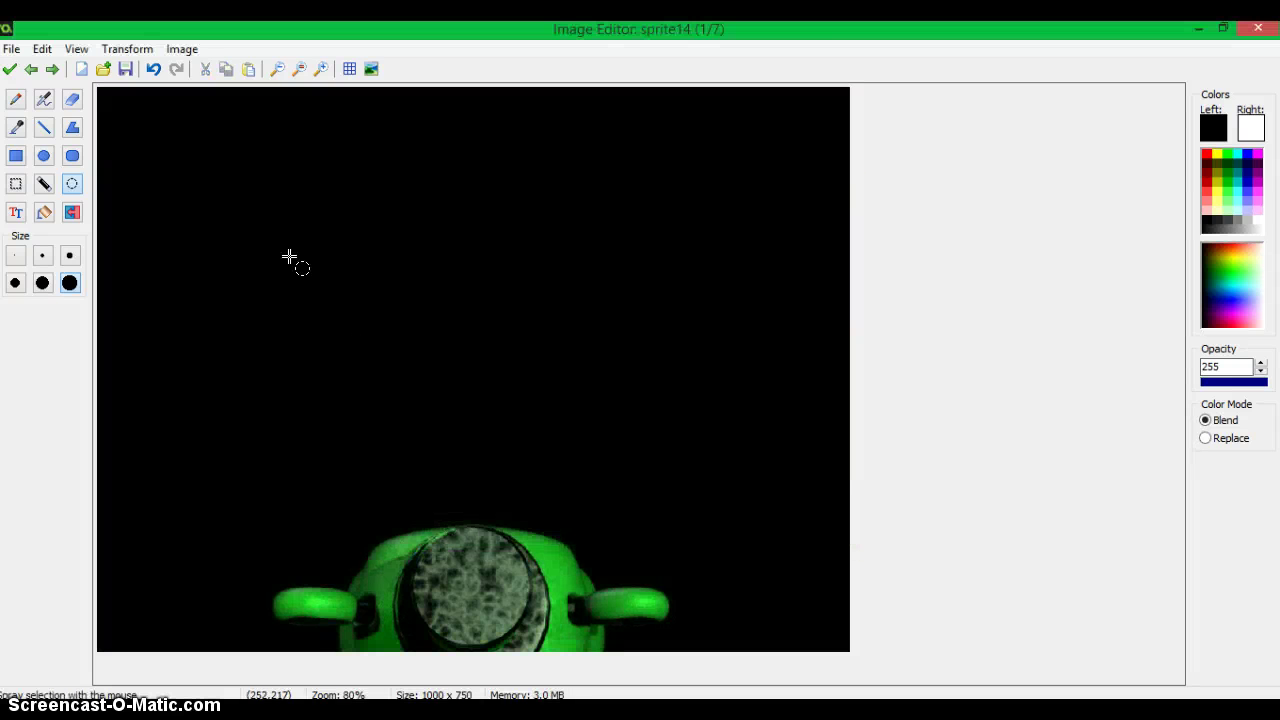
Step: Black out frame 2's bottom-right watermark and colorize the frame green
{"action": "left_click", "coordinate": [52, 66]}
{"action": "left_click", "coordinate": [247, 68]}
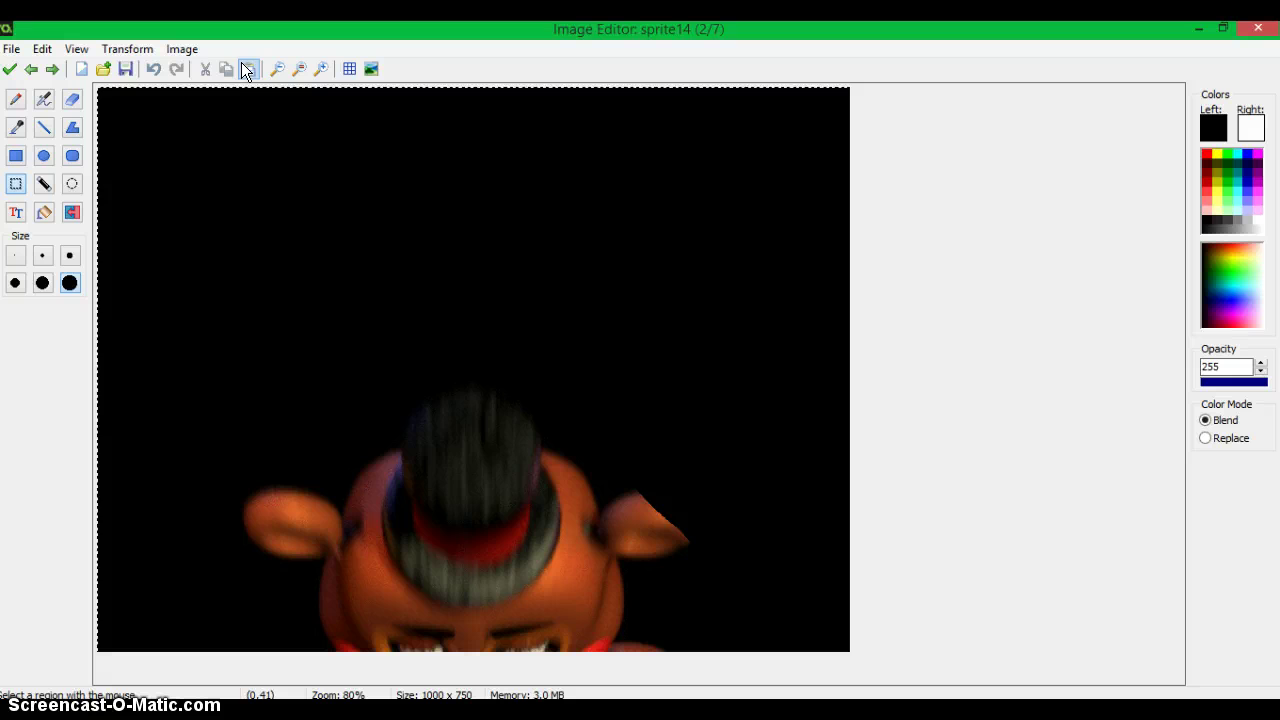
{"action": "left_click", "coordinate": [154, 68]}
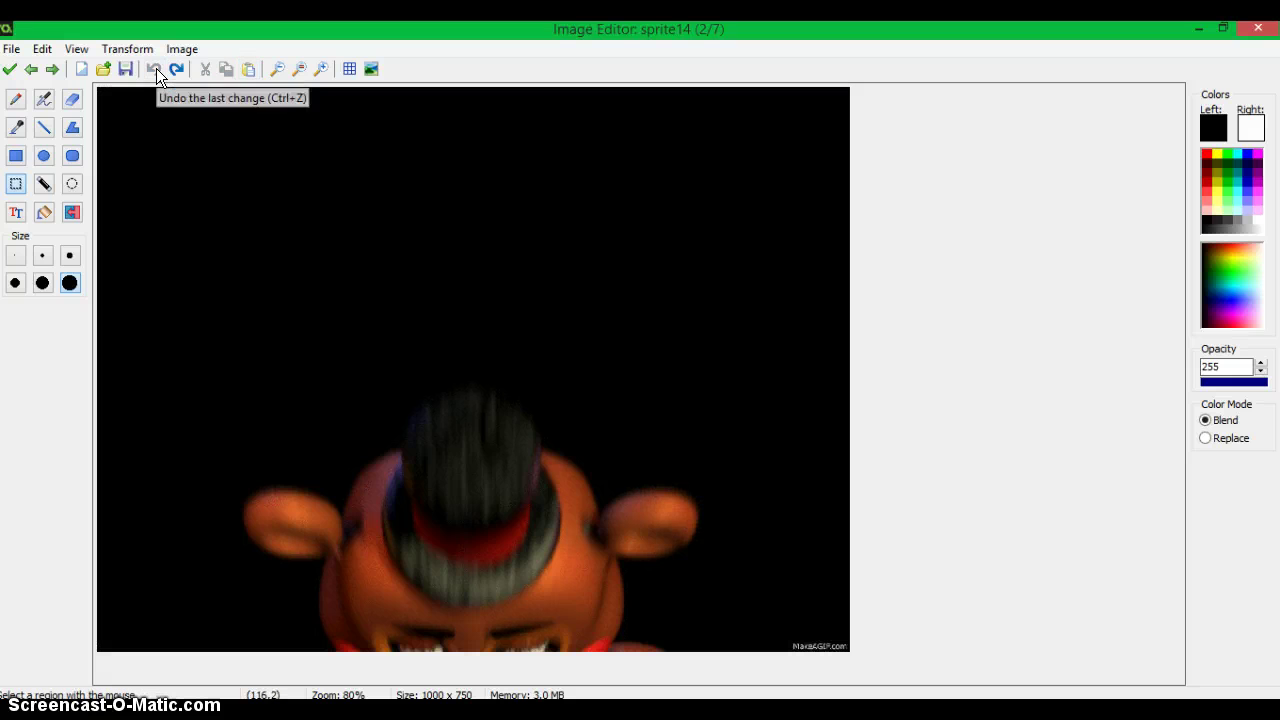
{"action": "left_click", "coordinate": [16, 155]}
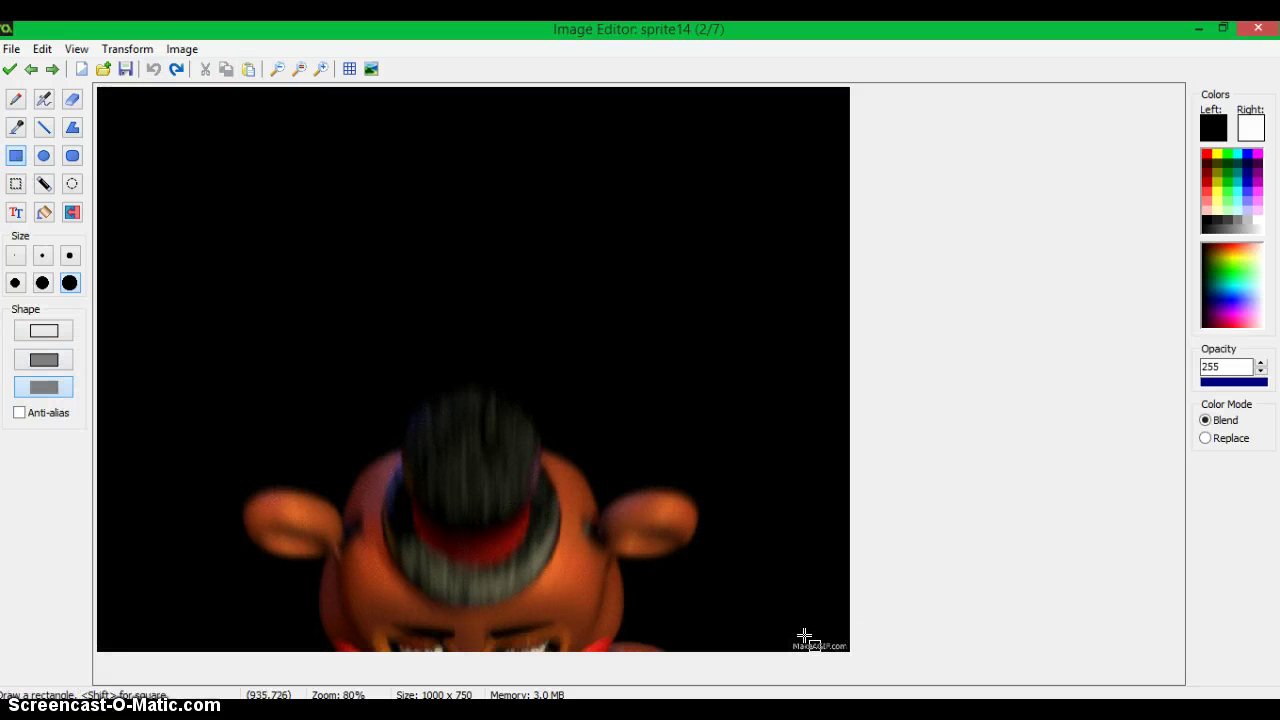
{"action": "left_click_drag", "start_coordinate": [792, 636], "coordinate": [850, 652]}
{"action": "left_click", "coordinate": [184, 48]}
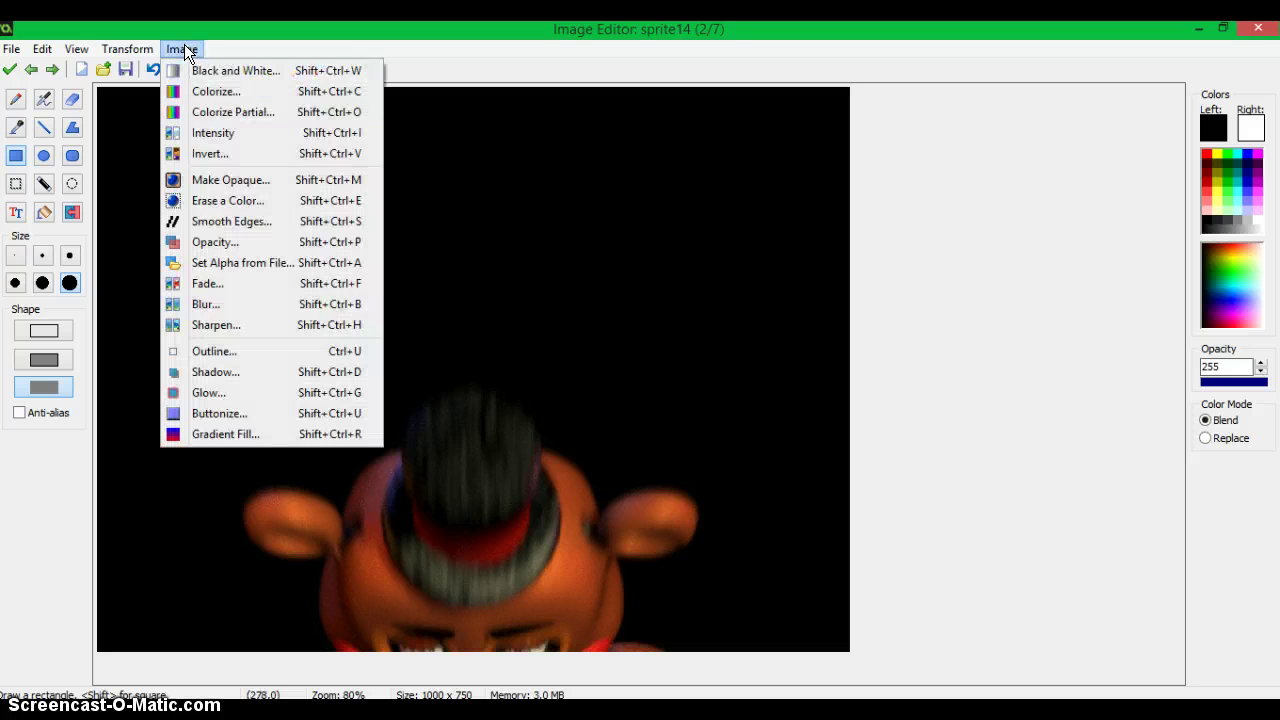
{"action": "left_click", "coordinate": [200, 89]}
{"action": "left_click", "coordinate": [520, 521]}
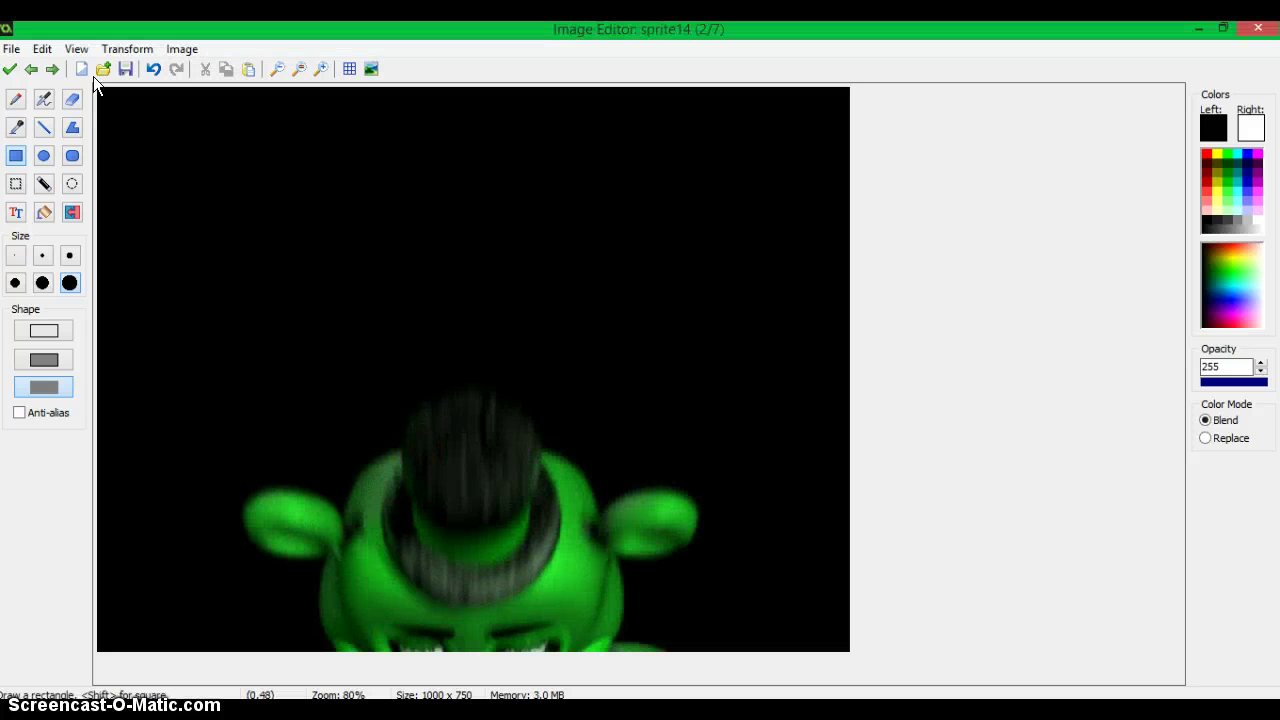
Step: Colorize frame 3 green and select its bottom-right watermark
{"action": "left_click", "coordinate": [52, 69]}
{"action": "left_click", "coordinate": [194, 49]}
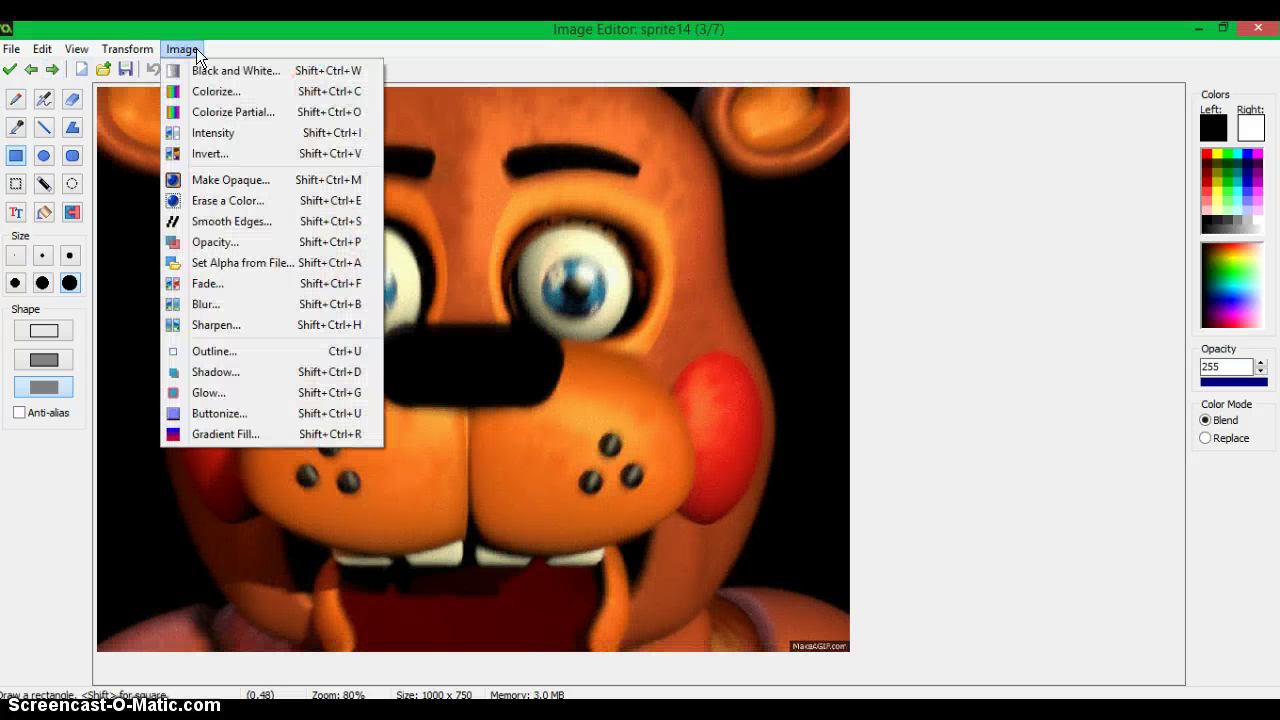
{"action": "left_click", "coordinate": [232, 91]}
{"action": "left_click", "coordinate": [514, 519]}
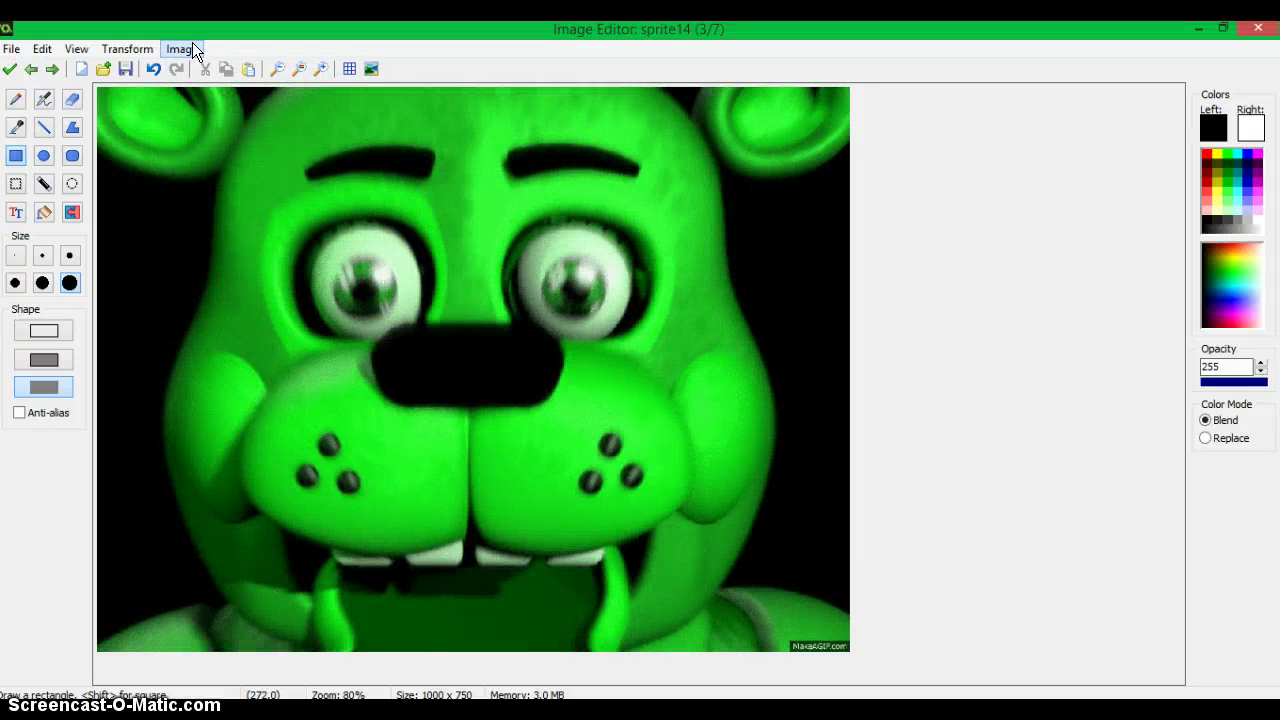
{"action": "left_click", "coordinate": [15, 186]}
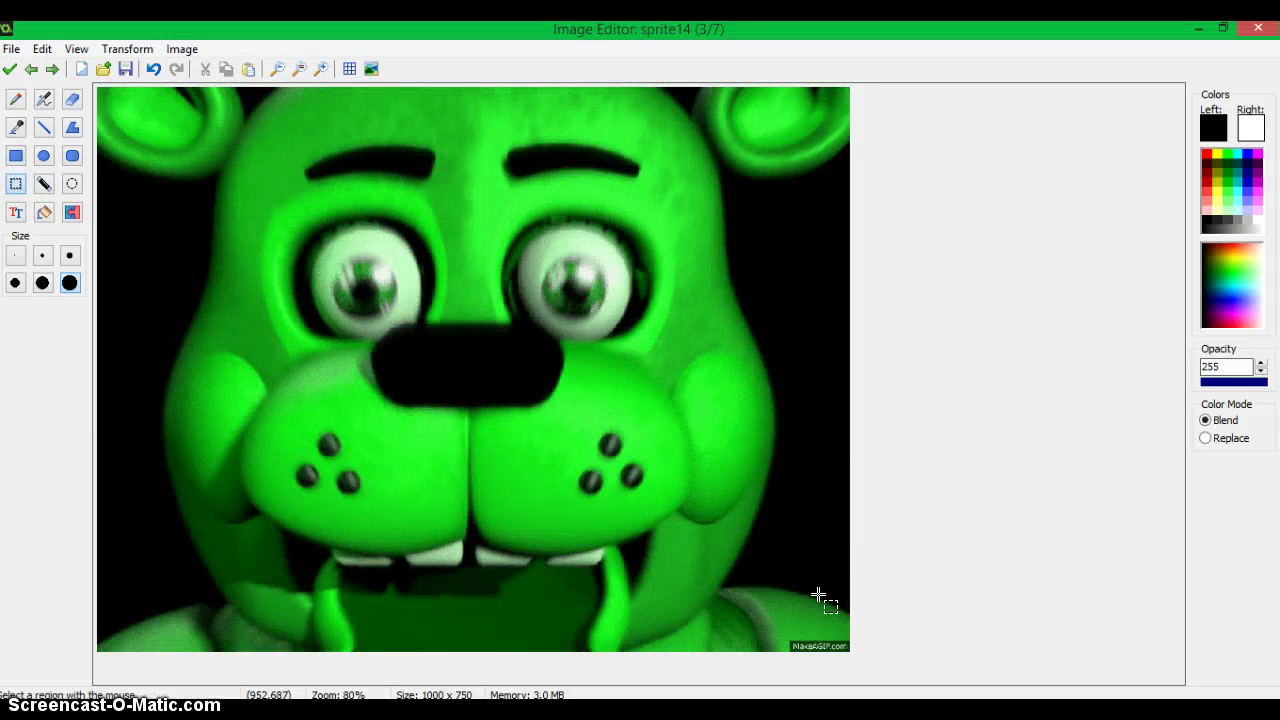
{"action": "left_click_drag", "start_coordinate": [788, 627], "coordinate": [832, 651]}
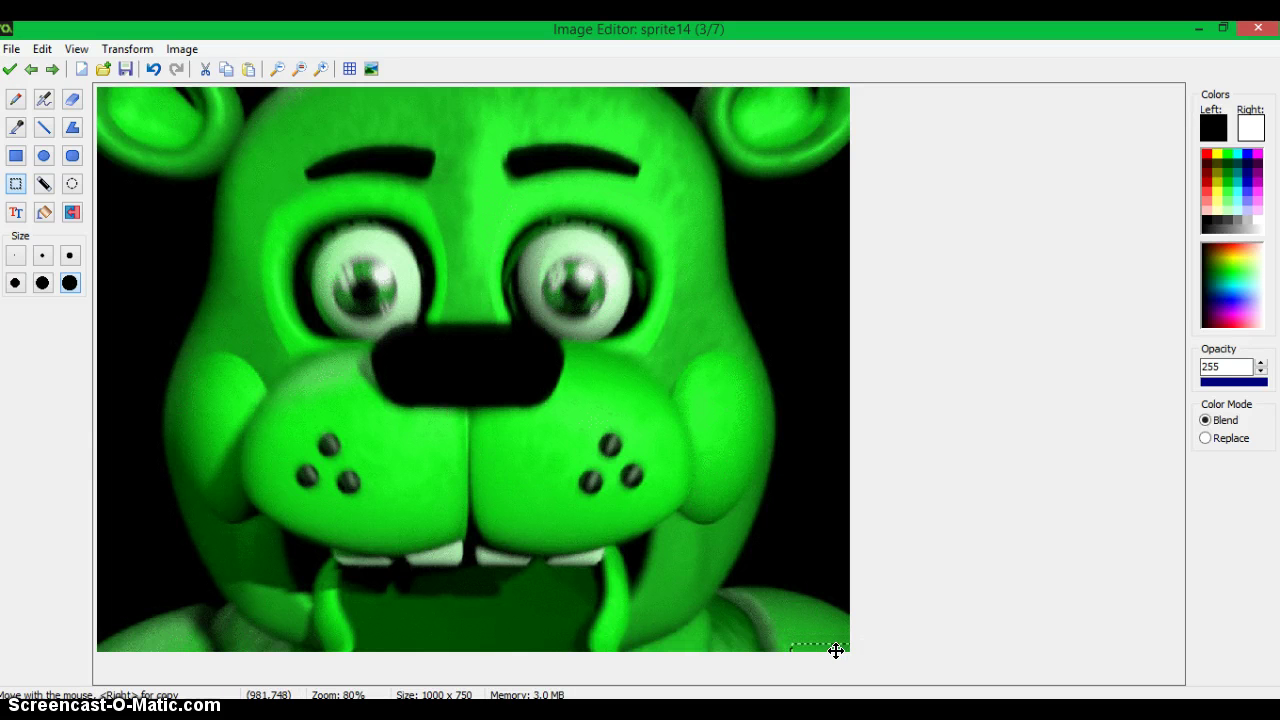
Step: Colorize frame 4 green and select its bottom-right watermark
{"action": "left_click", "coordinate": [58, 68]}
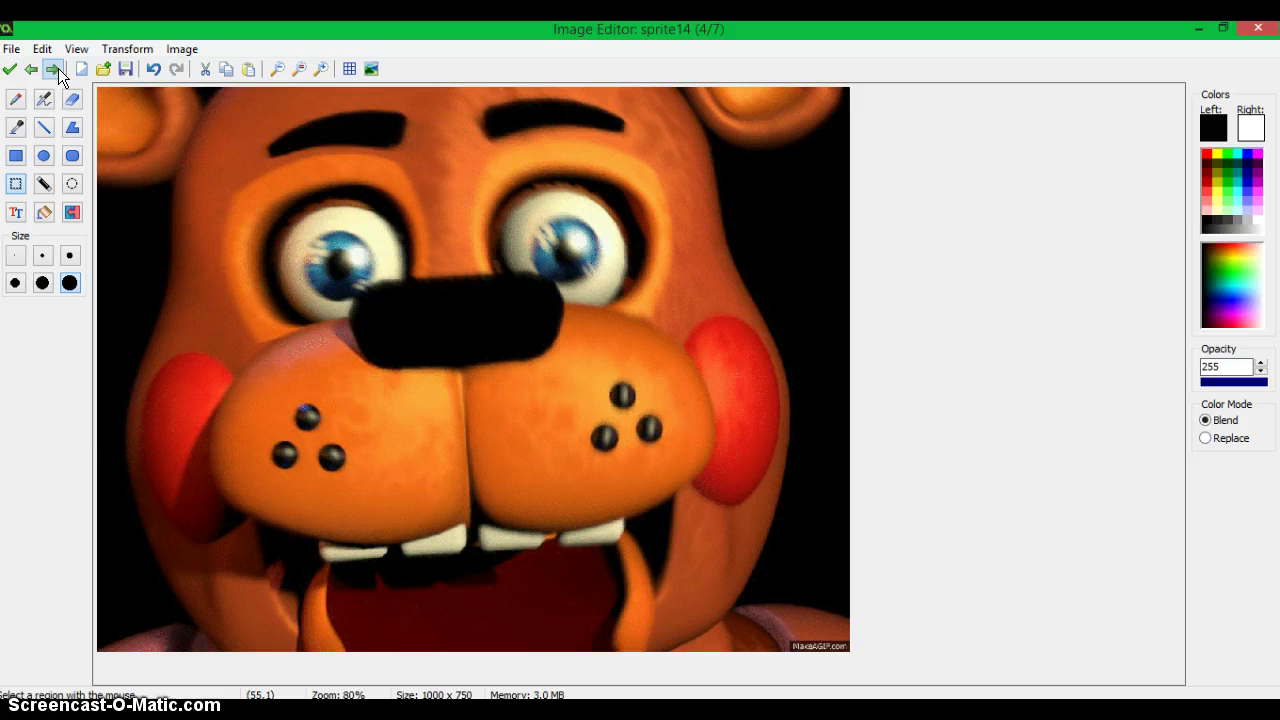
{"action": "left_click", "coordinate": [178, 48]}
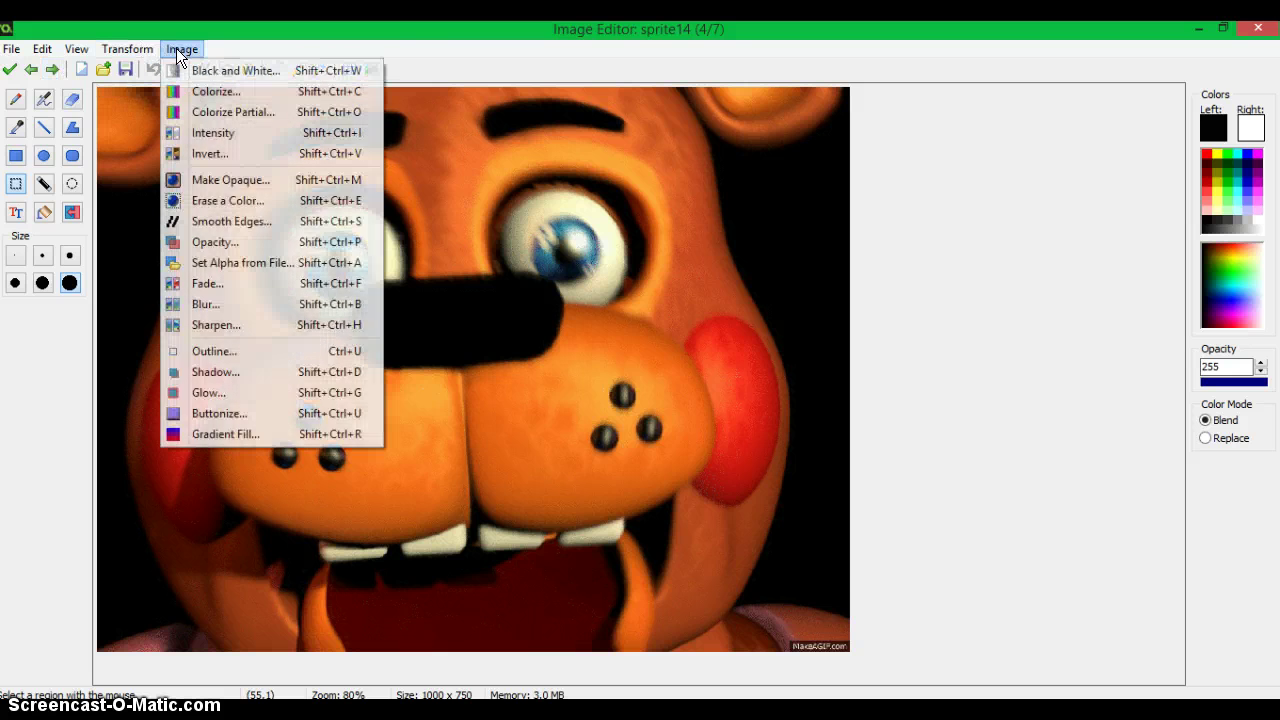
{"action": "left_click", "coordinate": [218, 131]}
{"action": "left_click", "coordinate": [579, 540]}
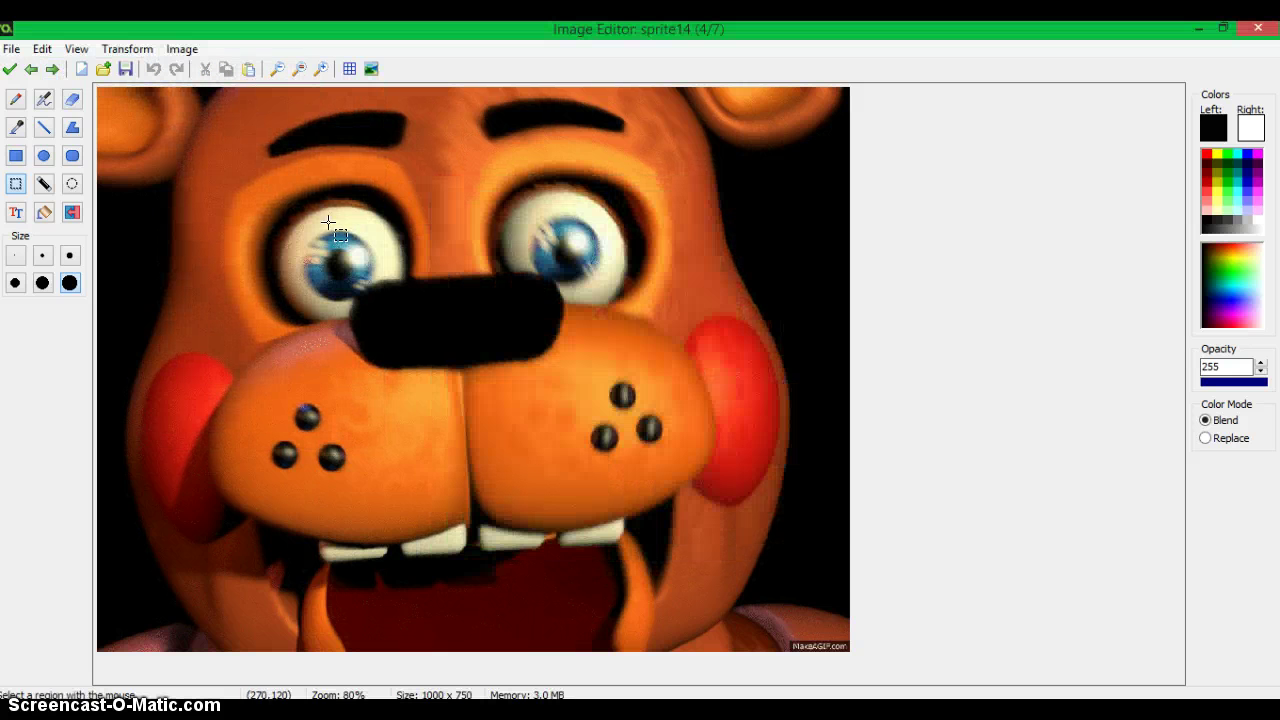
{"action": "left_click", "coordinate": [182, 48]}
{"action": "left_click", "coordinate": [210, 89]}
{"action": "left_click", "coordinate": [512, 521]}
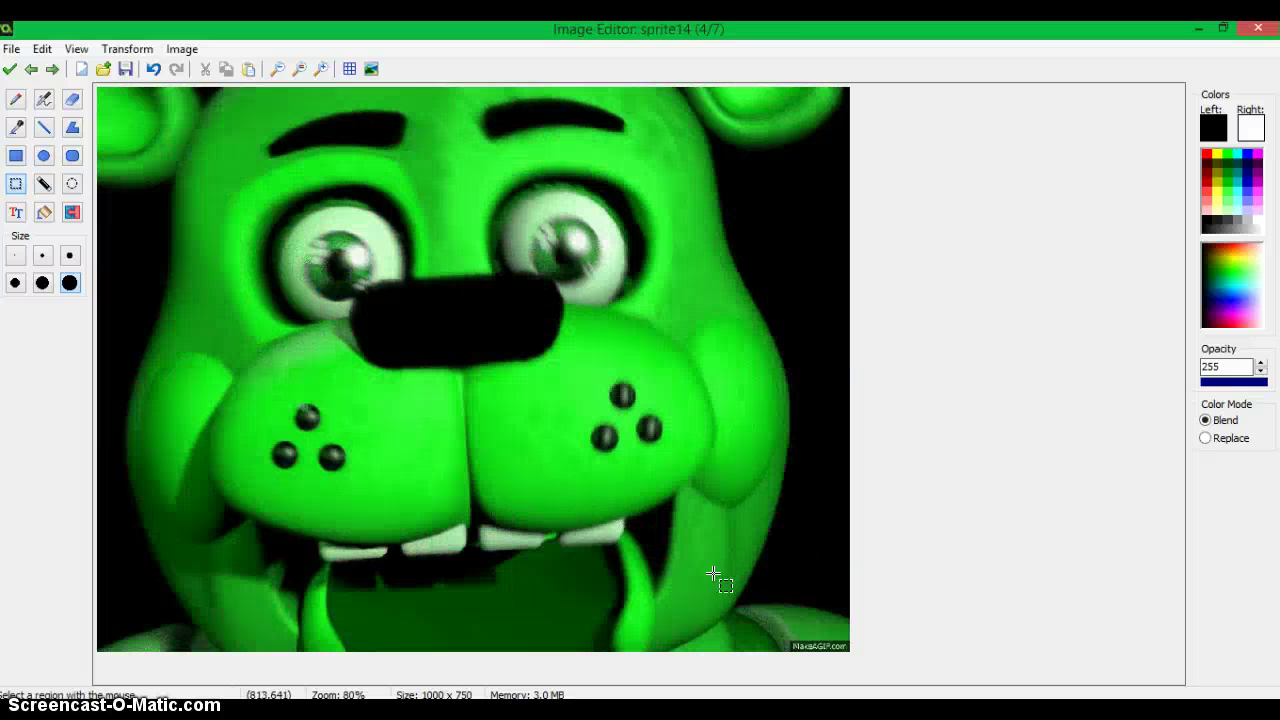
{"action": "left_click_drag", "start_coordinate": [813, 622], "coordinate": [801, 647]}
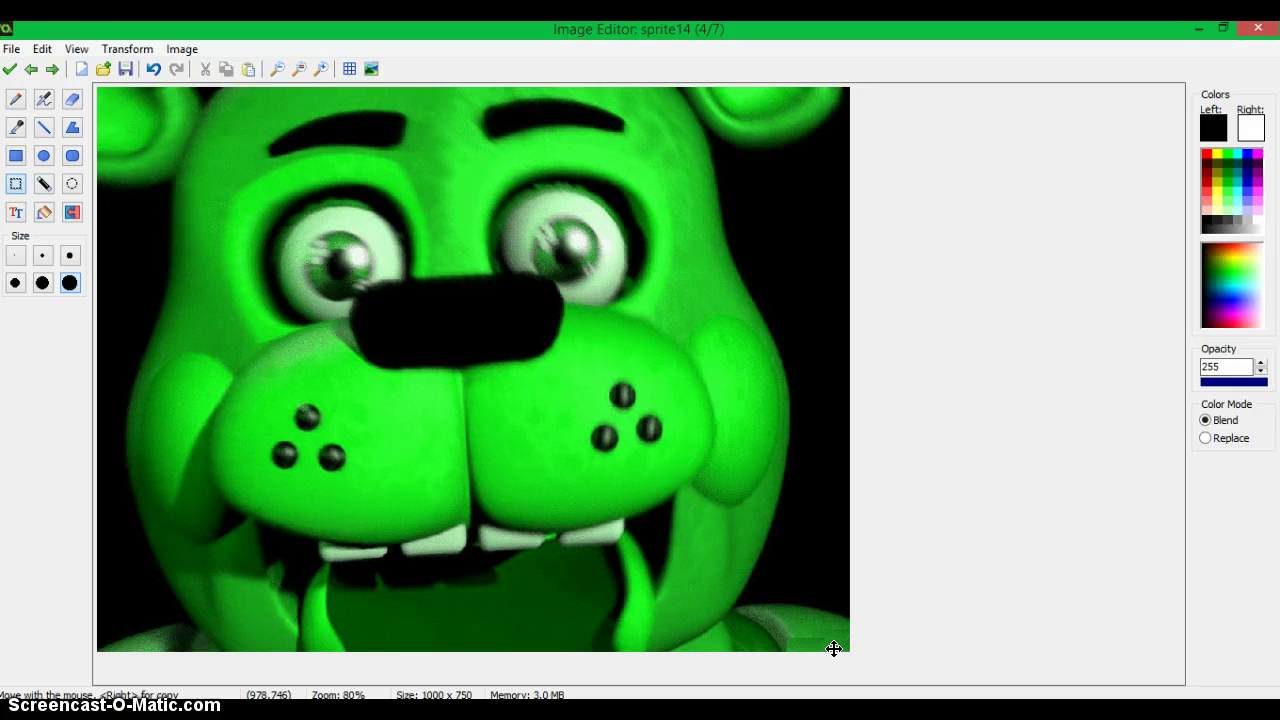
Step: Colorize frame 5 green and clear the watermark from its bottom-right corner
{"action": "left_click", "coordinate": [52, 71]}
{"action": "left_click", "coordinate": [182, 48]}
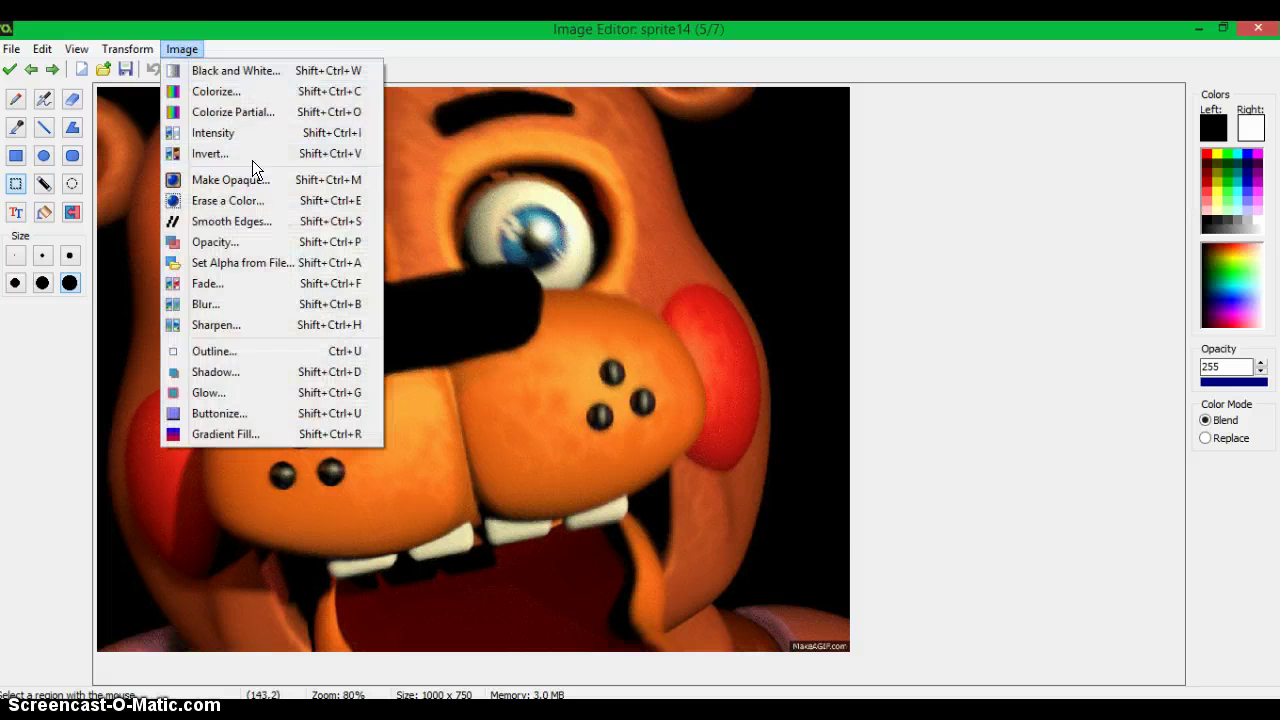
{"action": "left_click", "coordinate": [225, 89]}
{"action": "left_click", "coordinate": [498, 522]}
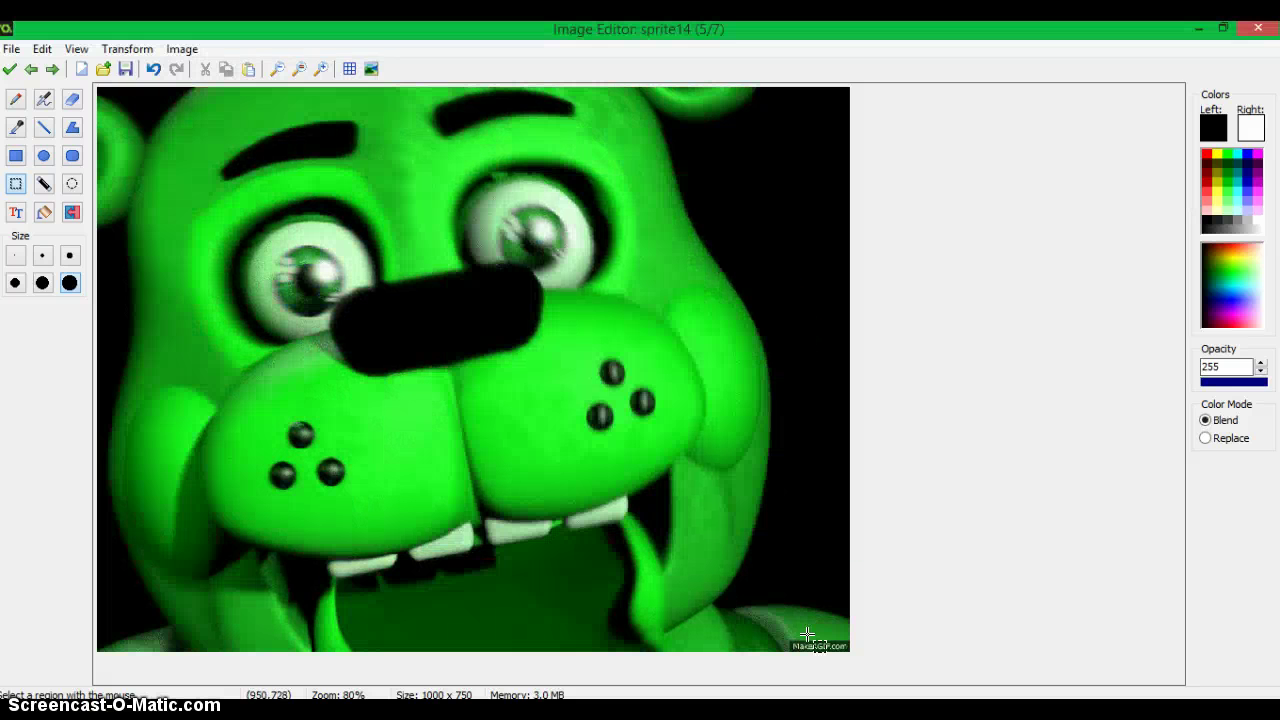
{"action": "left_click_drag", "start_coordinate": [801, 620], "coordinate": [850, 651]}
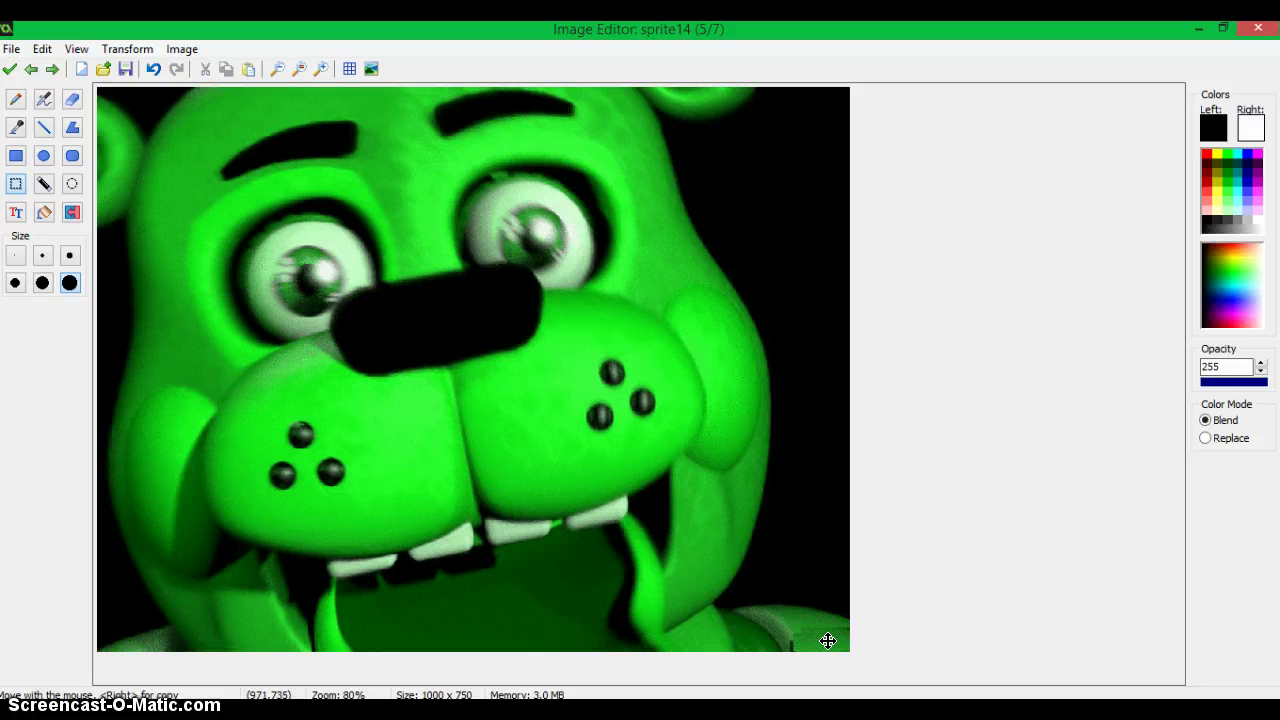
{"action": "left_click", "coordinate": [840, 632]}
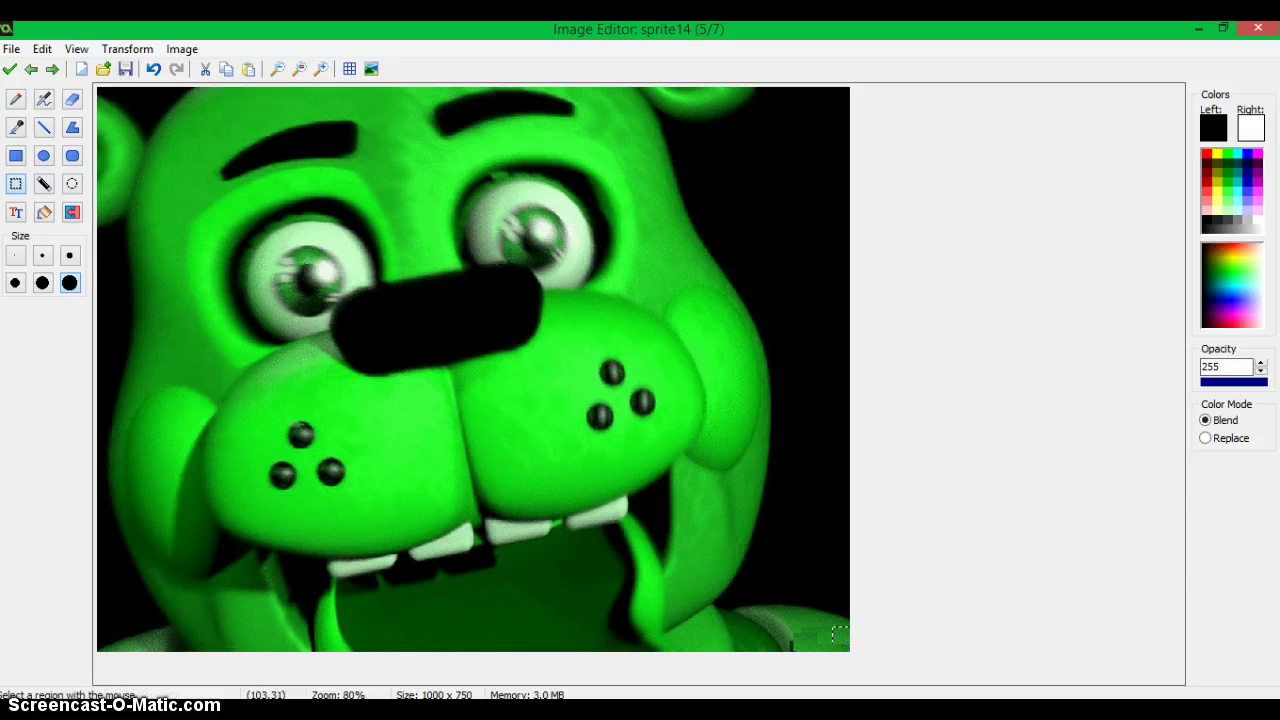
{"action": "left_click", "coordinate": [53, 70]}
Step: Colorize frame 6 green and select its bottom-right watermark
{"action": "left_click", "coordinate": [182, 48]}
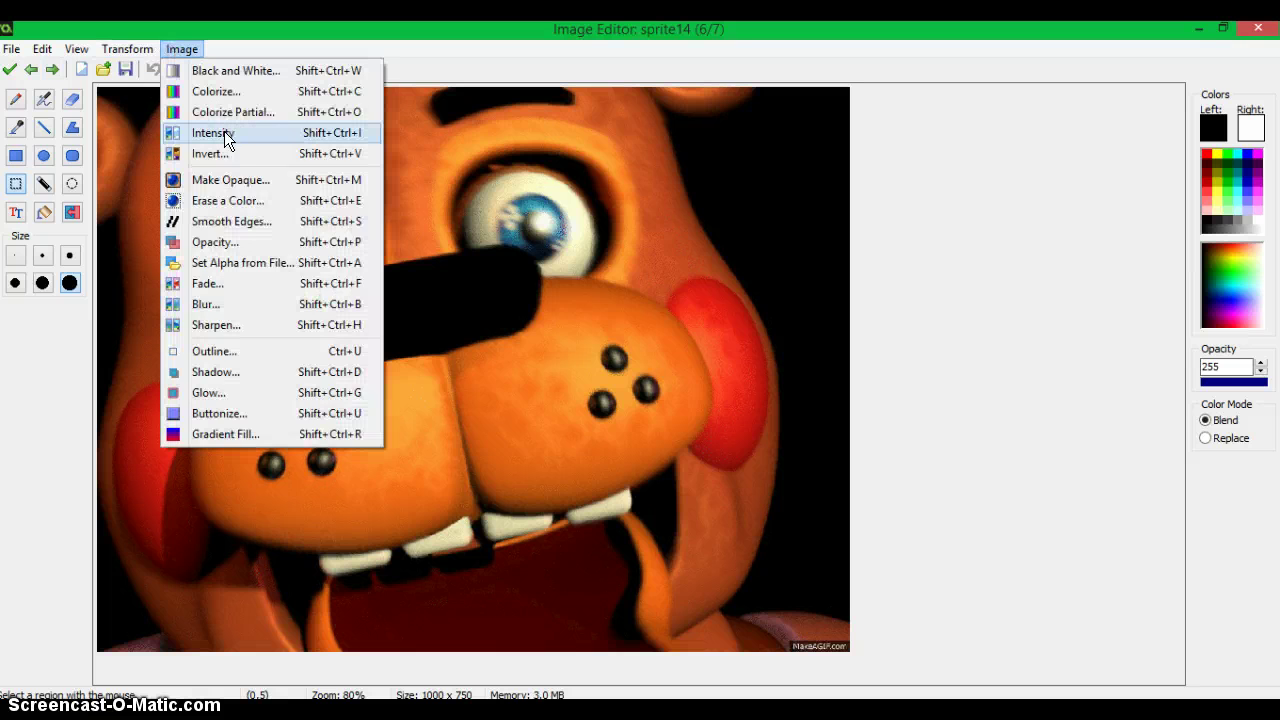
{"action": "left_click", "coordinate": [215, 91]}
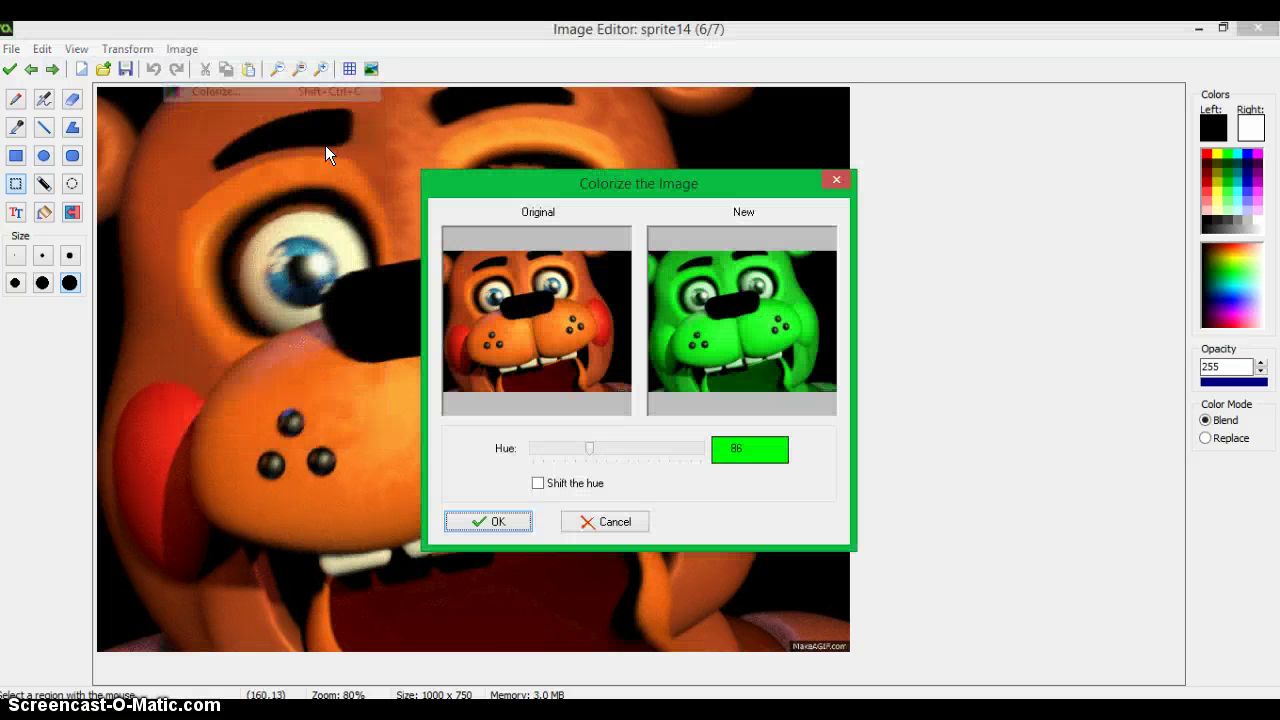
{"action": "left_click", "coordinate": [502, 518]}
{"action": "mouse_move", "coordinate": [845, 630]}
{"action": "left_mouse_down"}
{"action": "mouse_move", "coordinate": [848, 650]}
{"action": "mouse_move", "coordinate": [827, 648]}
{"action": "left_mouse_up"}
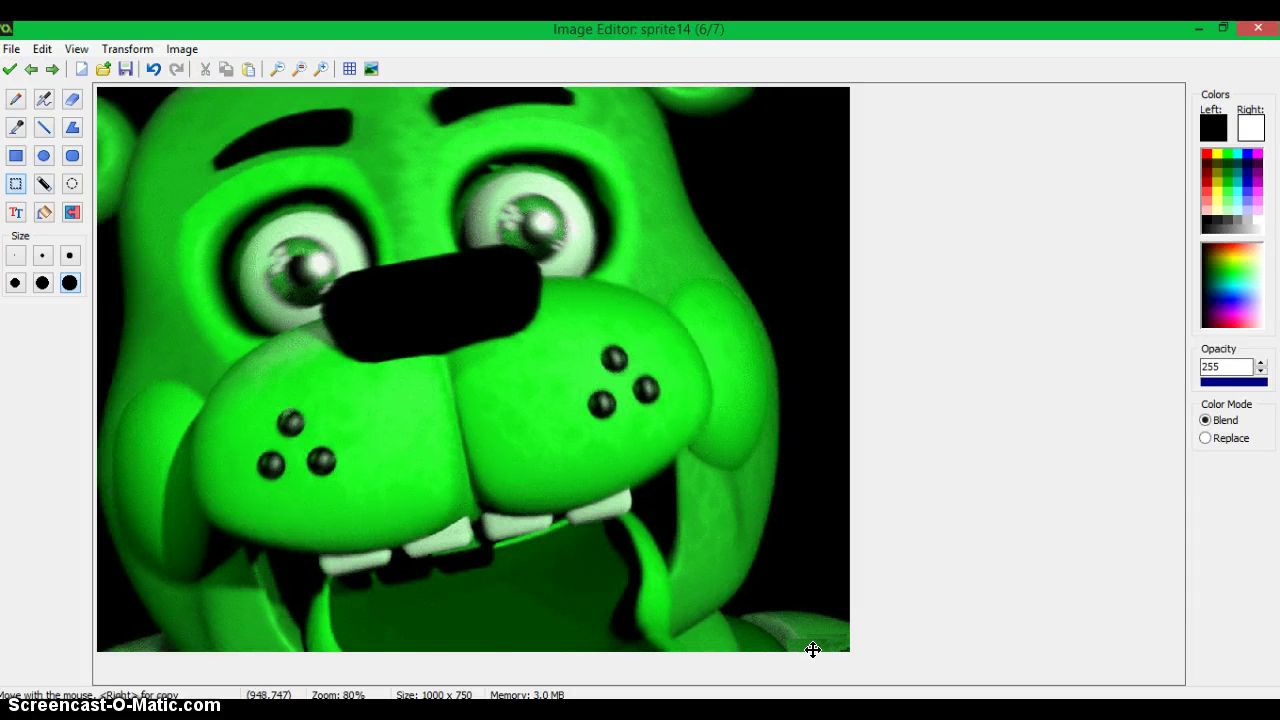
Step: Colorize frame 7, move its watermark away, and accept the frame edits
{"action": "left_click", "coordinate": [59, 66]}
{"action": "left_click", "coordinate": [183, 47]}
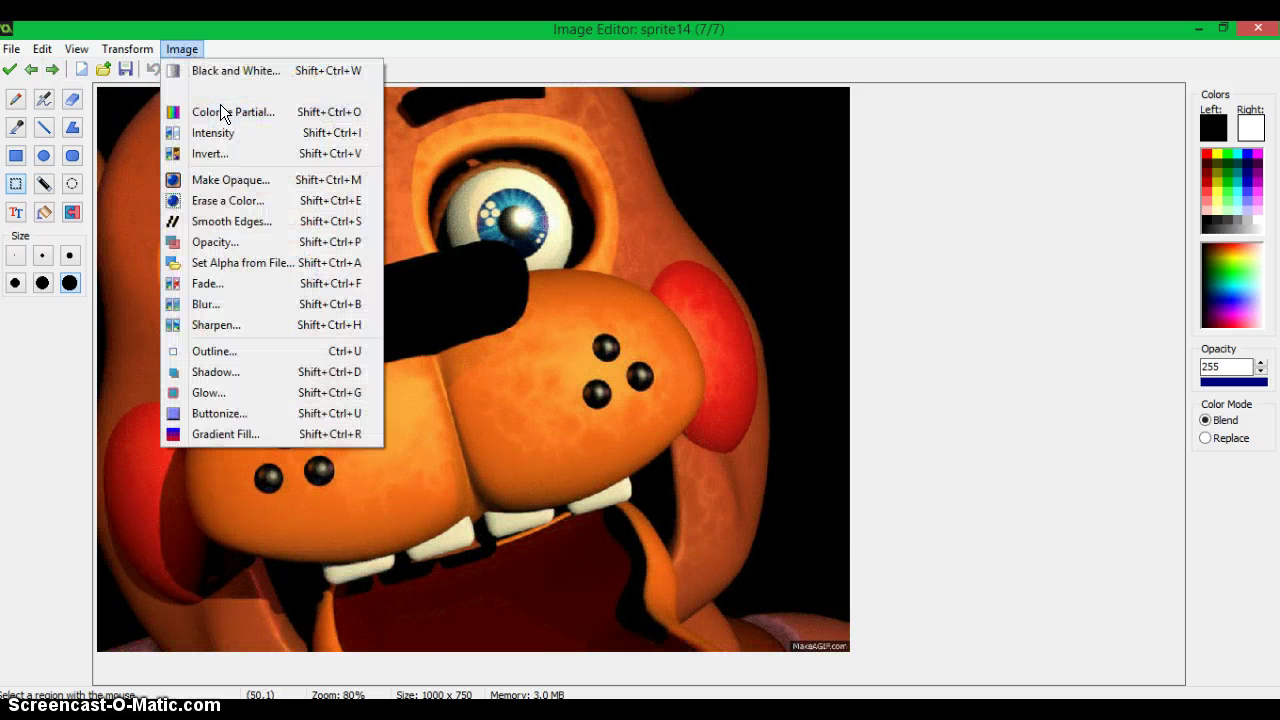
{"action": "left_click", "coordinate": [213, 88]}
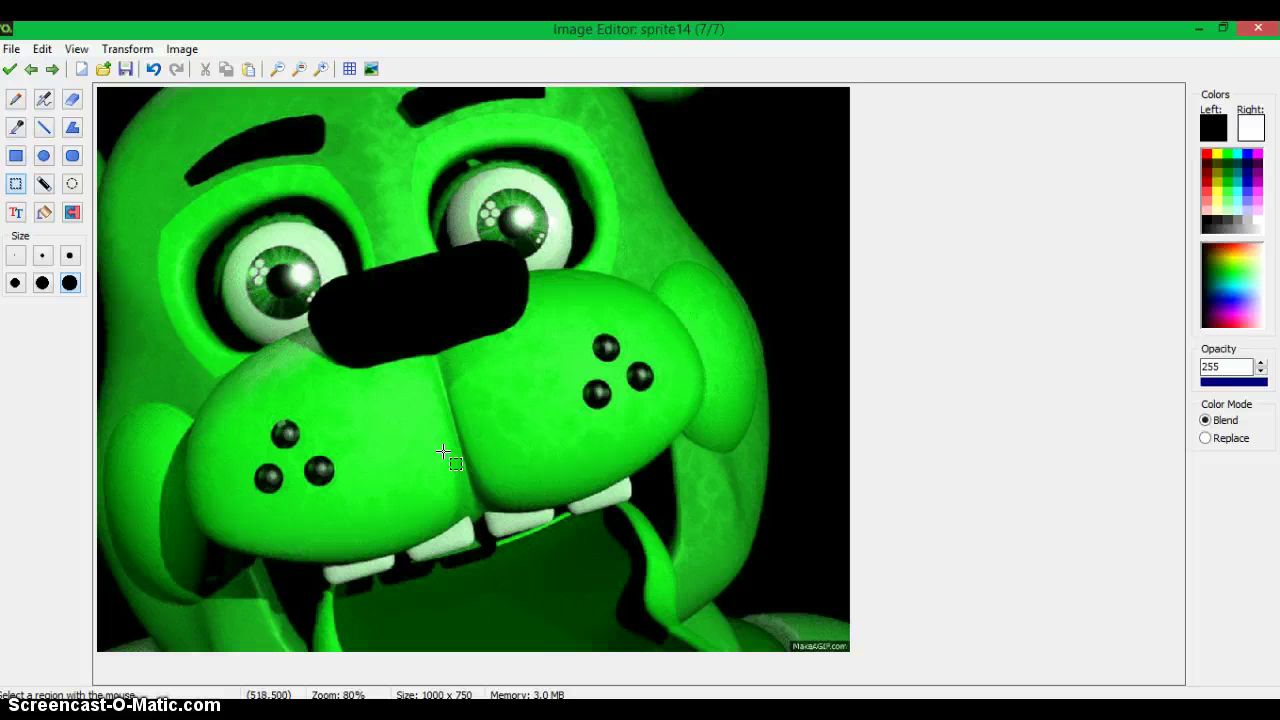
{"action": "left_click_drag", "start_coordinate": [795, 616], "coordinate": [851, 650]}
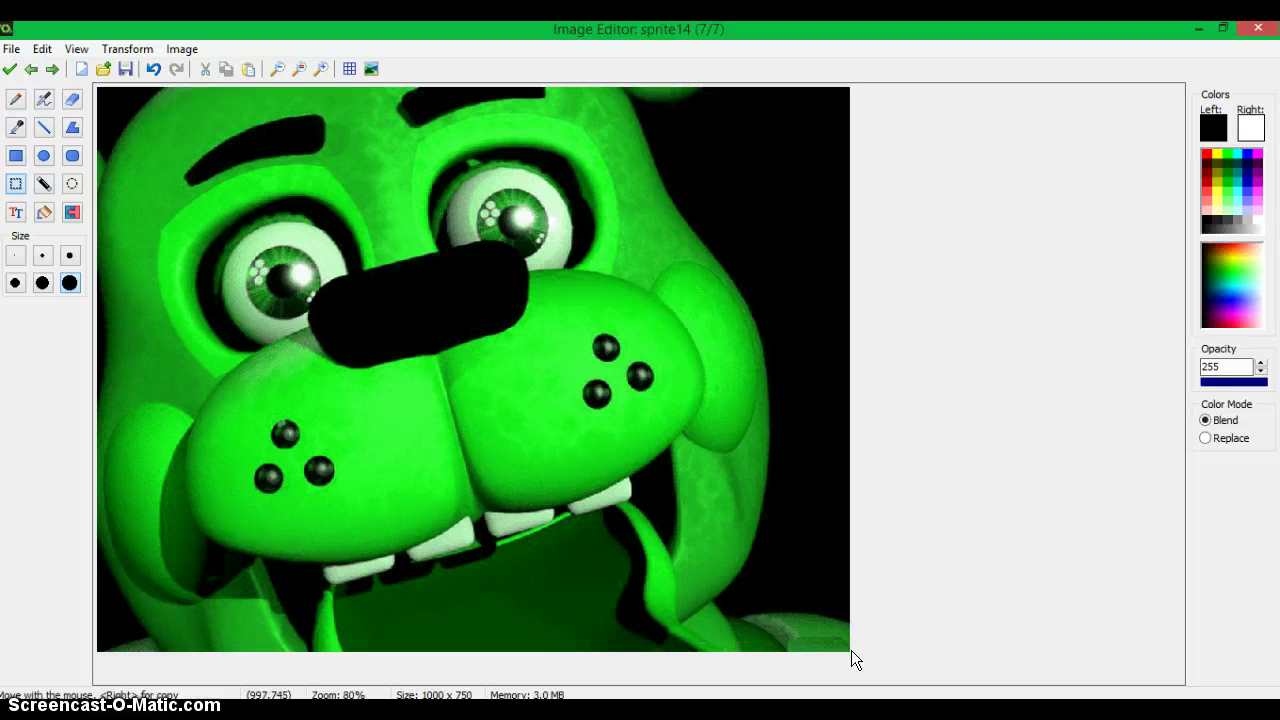
{"action": "left_click", "coordinate": [15, 99]}
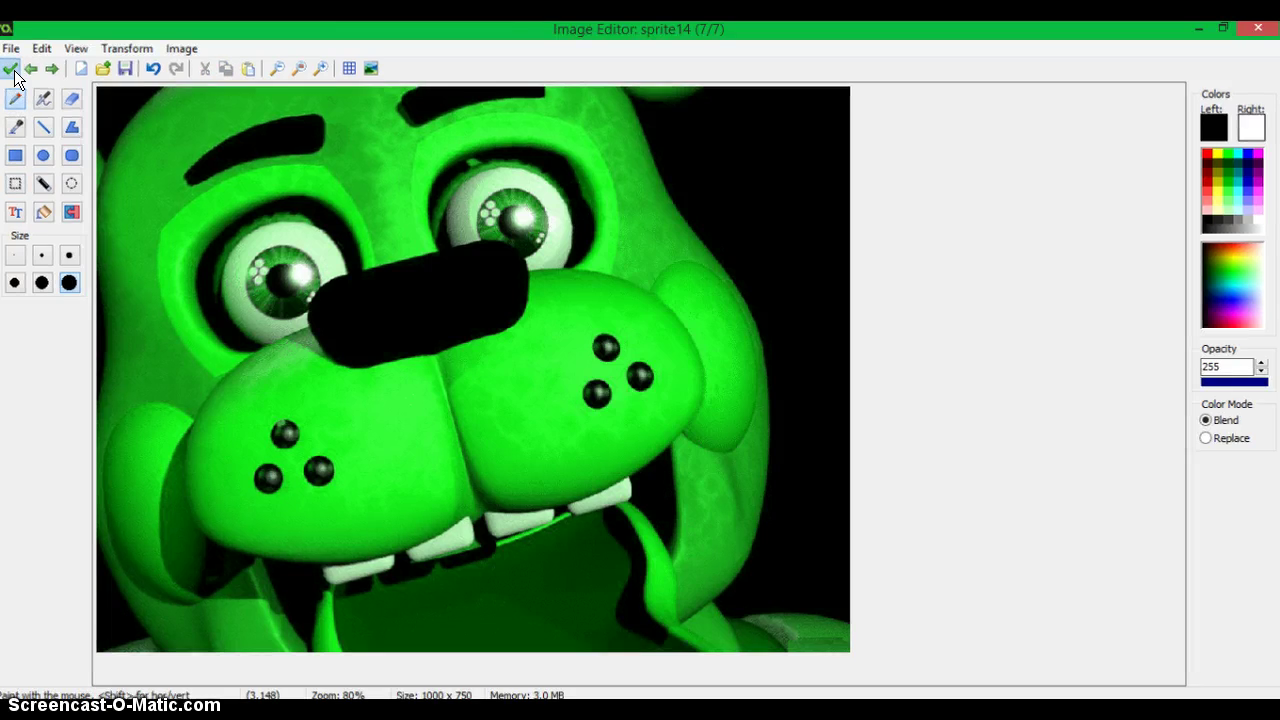
{"action": "left_click", "coordinate": [10, 68]}
{"action": "scroll", "coordinate": [402, 267], "scroll_direction": "down", "scroll_amount": 15}
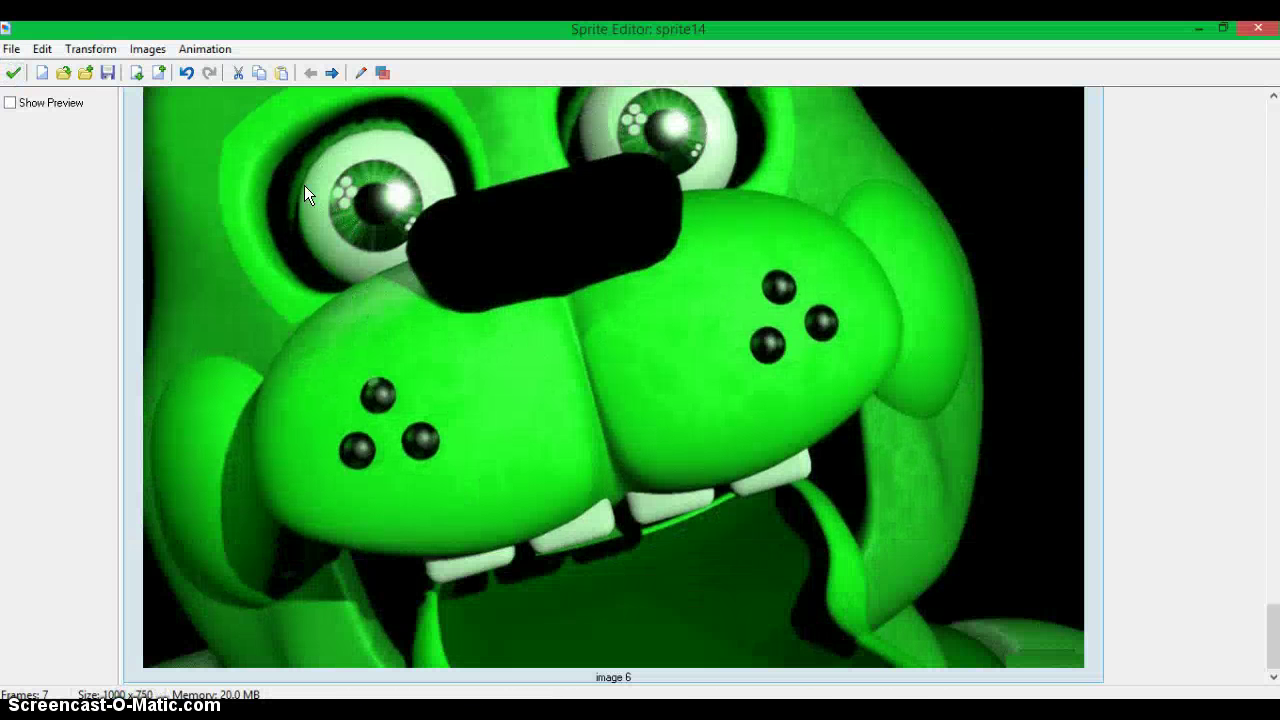
Step: Preview sprite14's green jumpscare animation in a widened pane, then close the Sprite Editor
{"action": "scroll", "coordinate": [250, 170], "scroll_direction": "up", "scroll_amount": 3}
{"action": "left_click", "coordinate": [30, 102]}
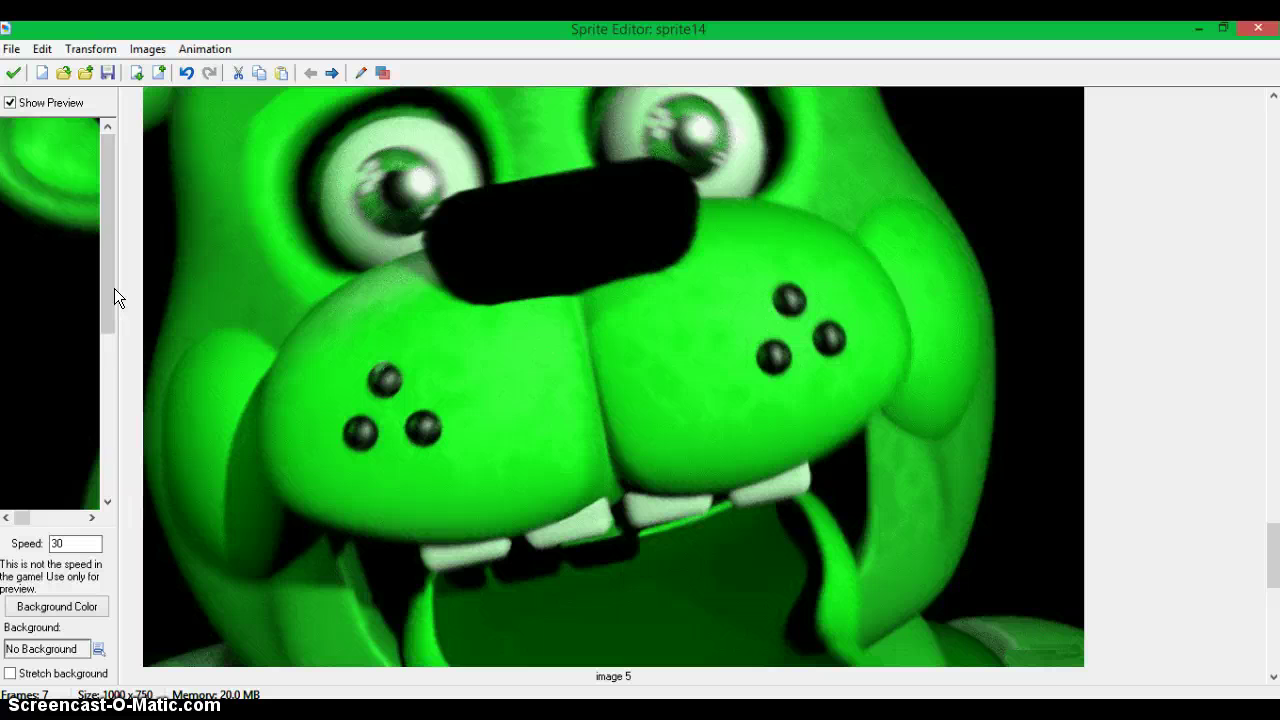
{"action": "left_click_drag", "start_coordinate": [117, 288], "coordinate": [1000, 449]}
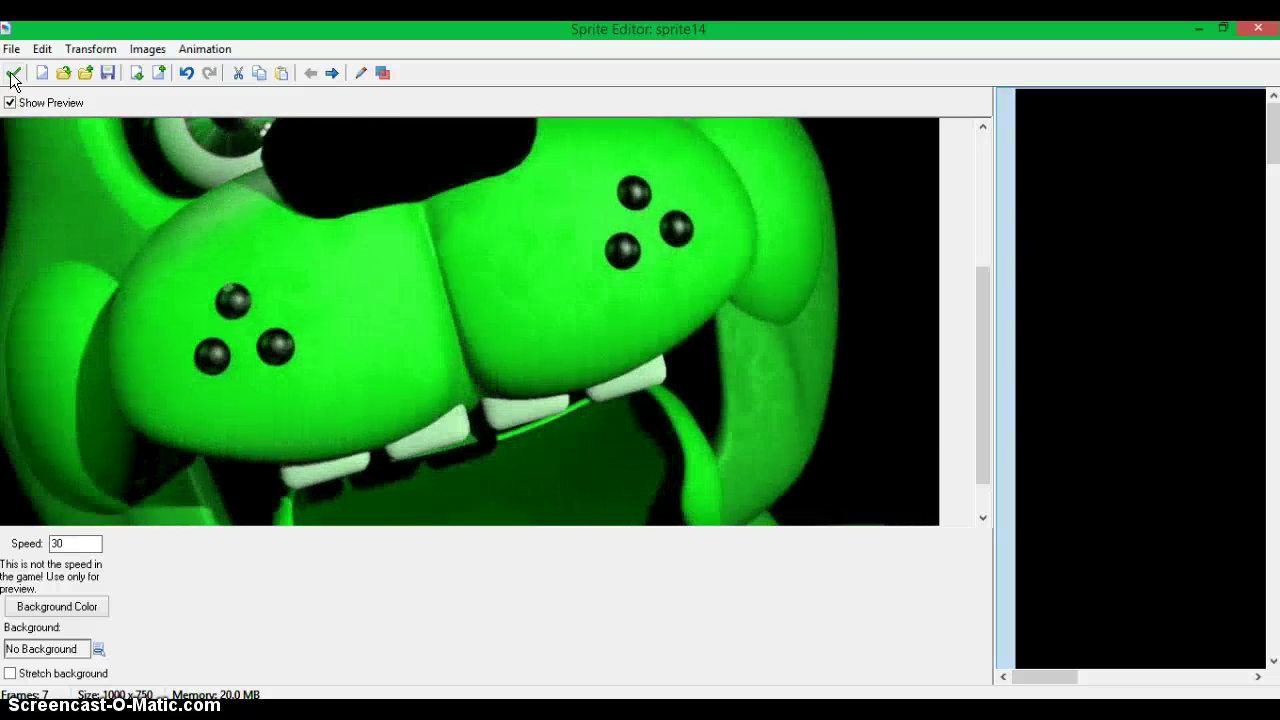
{"action": "left_click", "coordinate": [12, 74]}
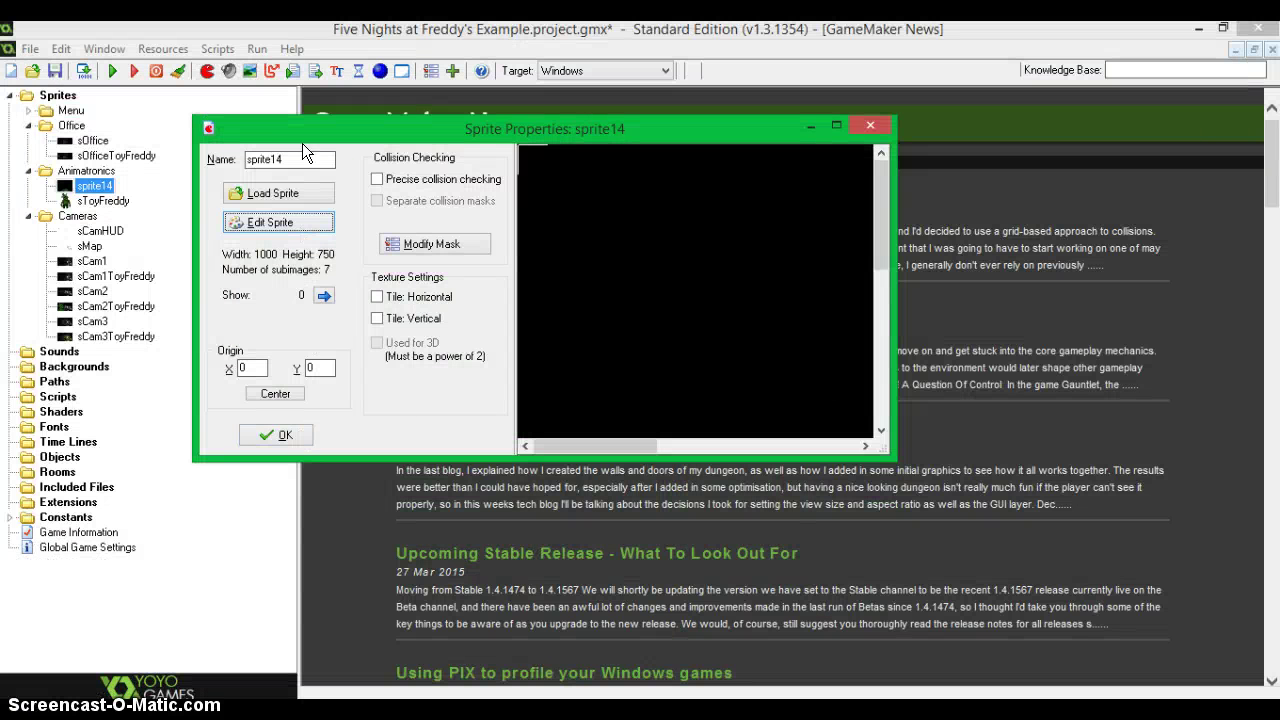
Step: Rename sprite14 to sToyFreddySP00K and confirm the change
{"action": "left_click_drag", "start_coordinate": [288, 160], "coordinate": [255, 170]}
{"action": "key", "text": "BackSpace"}
{"action": "key", "text": "BackSpace"}
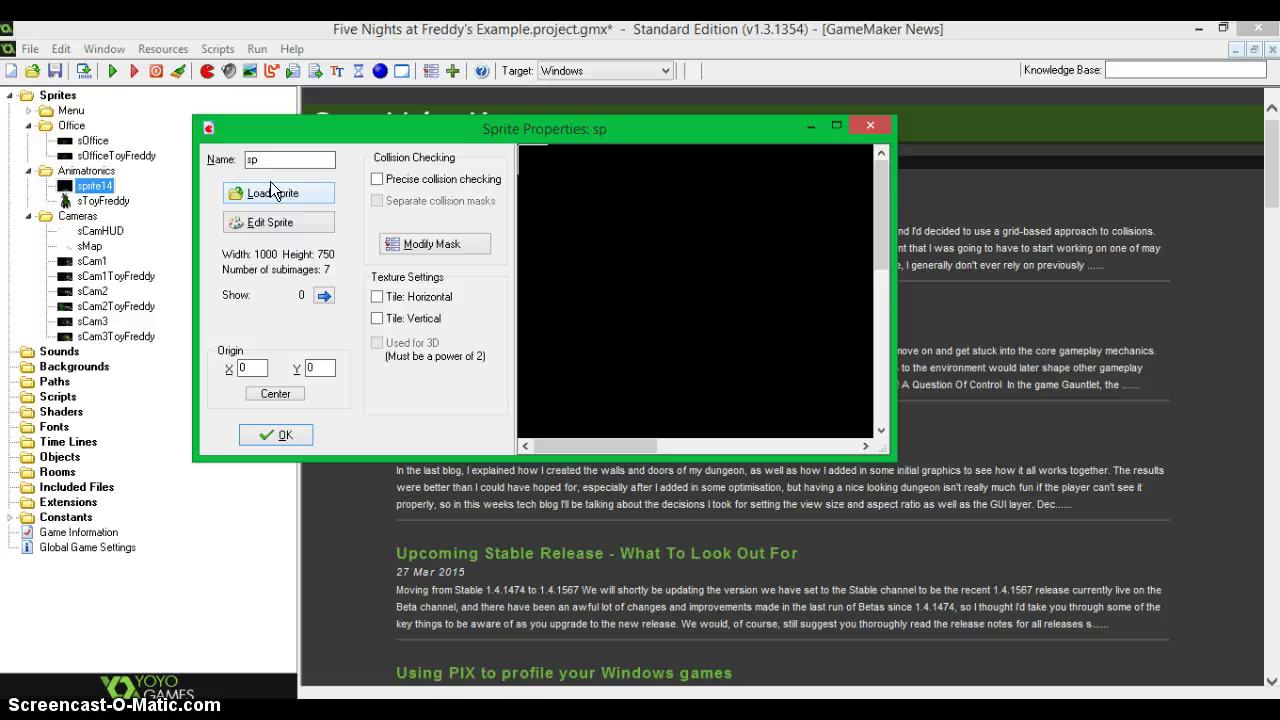
{"action": "type", "text": "ToyFreddySP00K"}
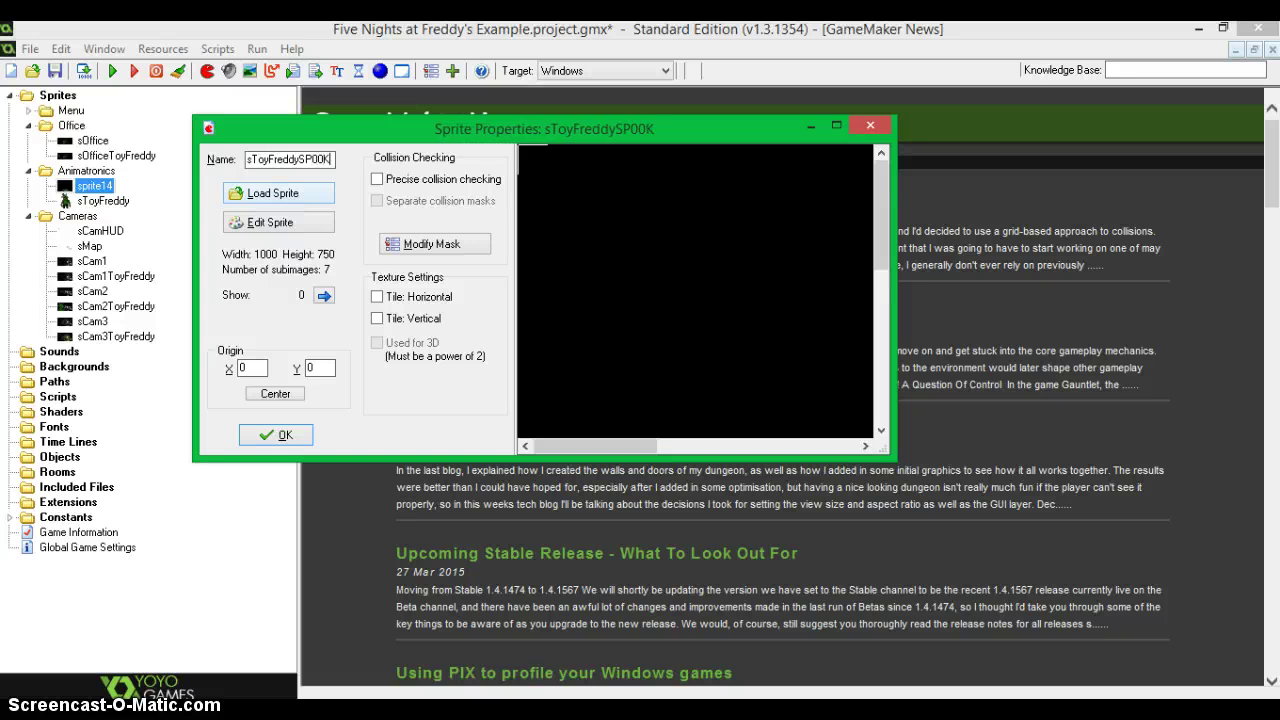
{"action": "left_click", "coordinate": [278, 434]}
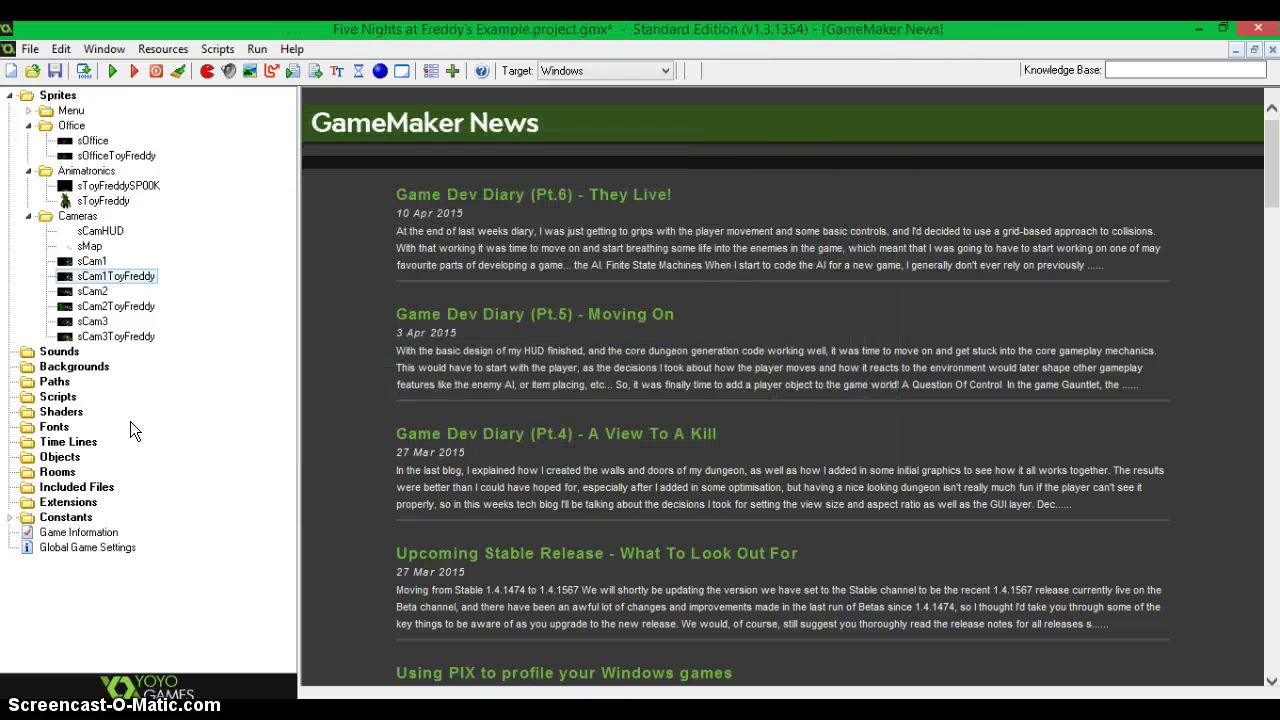
Step: Open and close sCam2's properties unchanged, then expand the Menu sprite group
{"action": "double_click", "coordinate": [92, 291]}
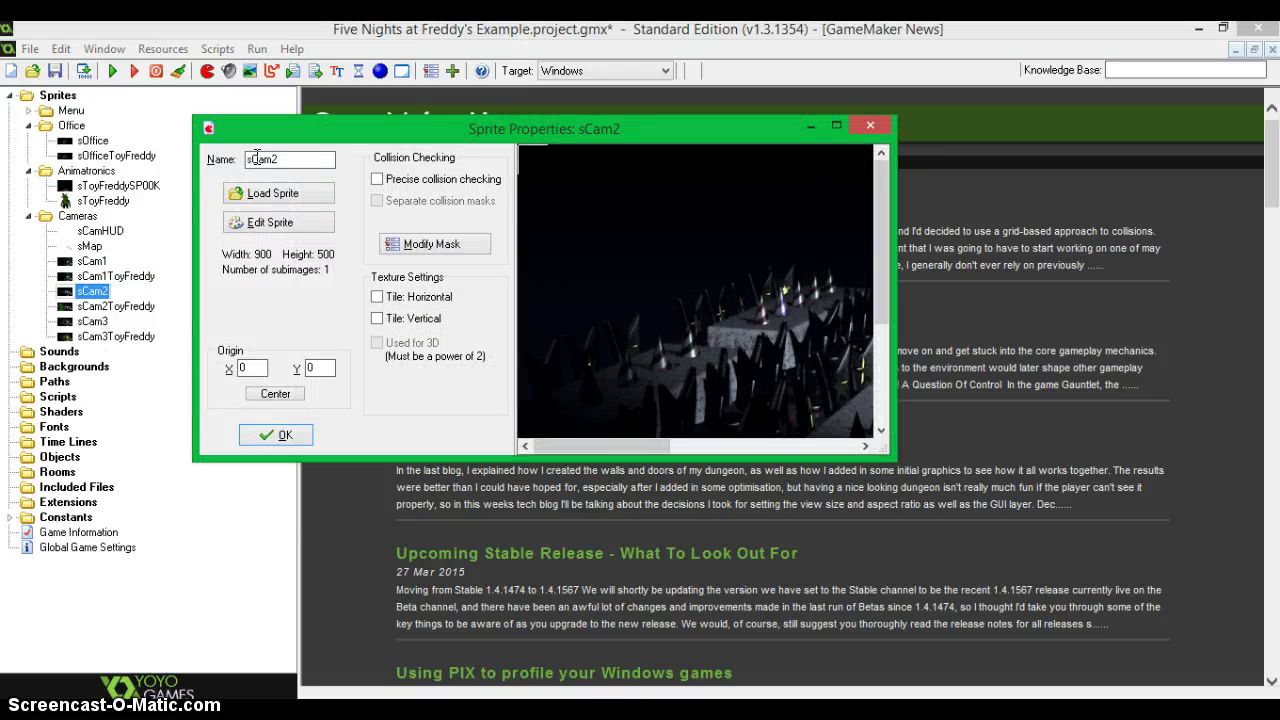
{"action": "left_click", "coordinate": [278, 434]}
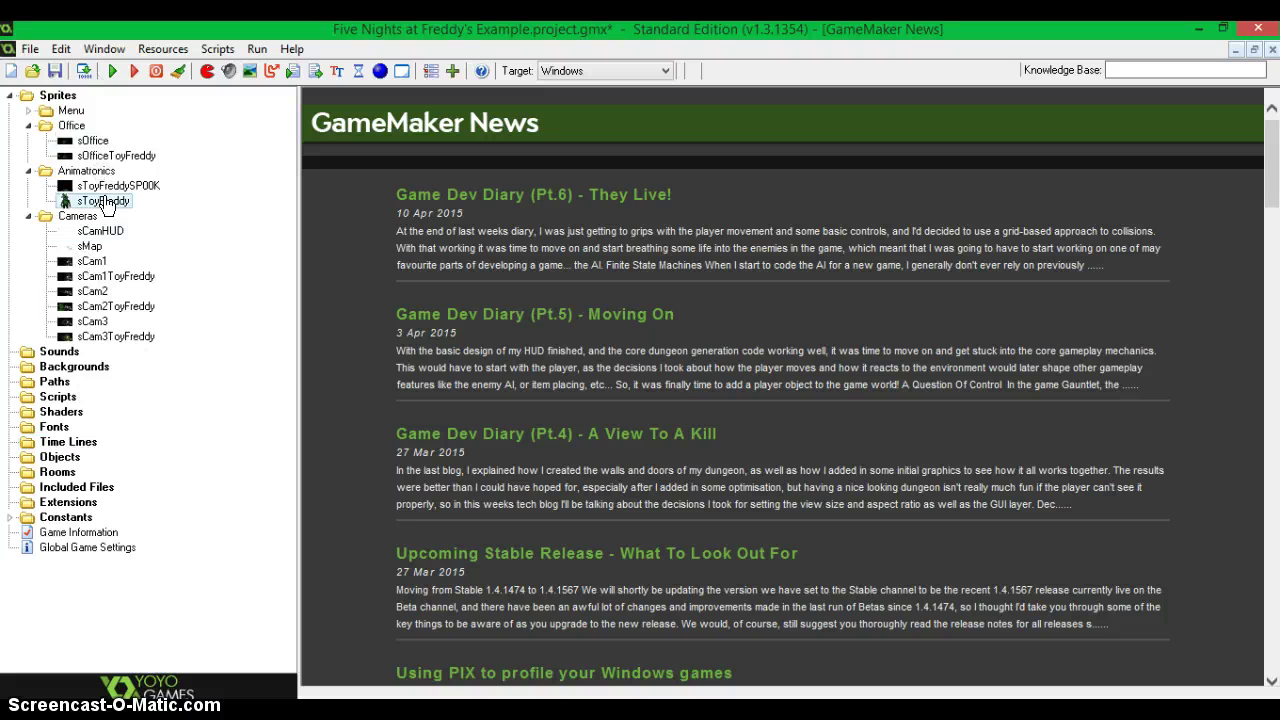
{"action": "left_click", "coordinate": [56, 95]}
{"action": "double_click", "coordinate": [70, 110]}
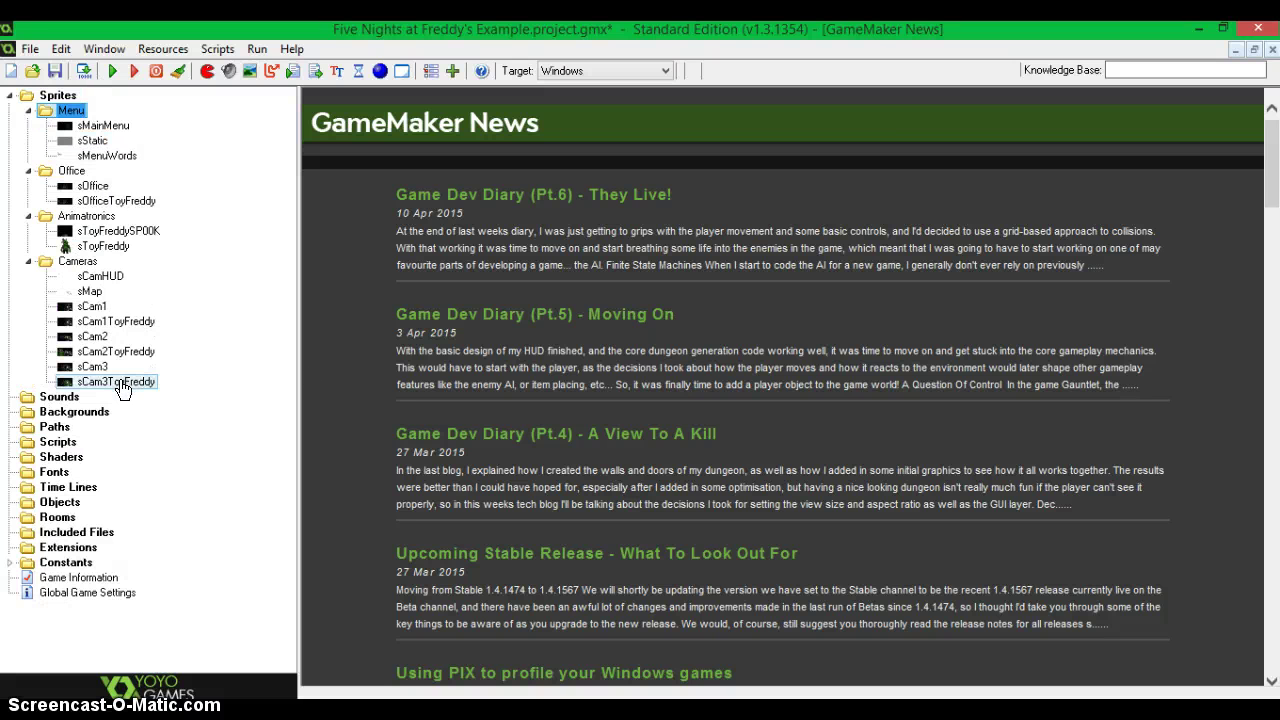
Step: Insert a sprite at sMenuWords, name it sNewGame, and open it in the Sprite Editor
{"action": "right_click", "coordinate": [105, 158]}
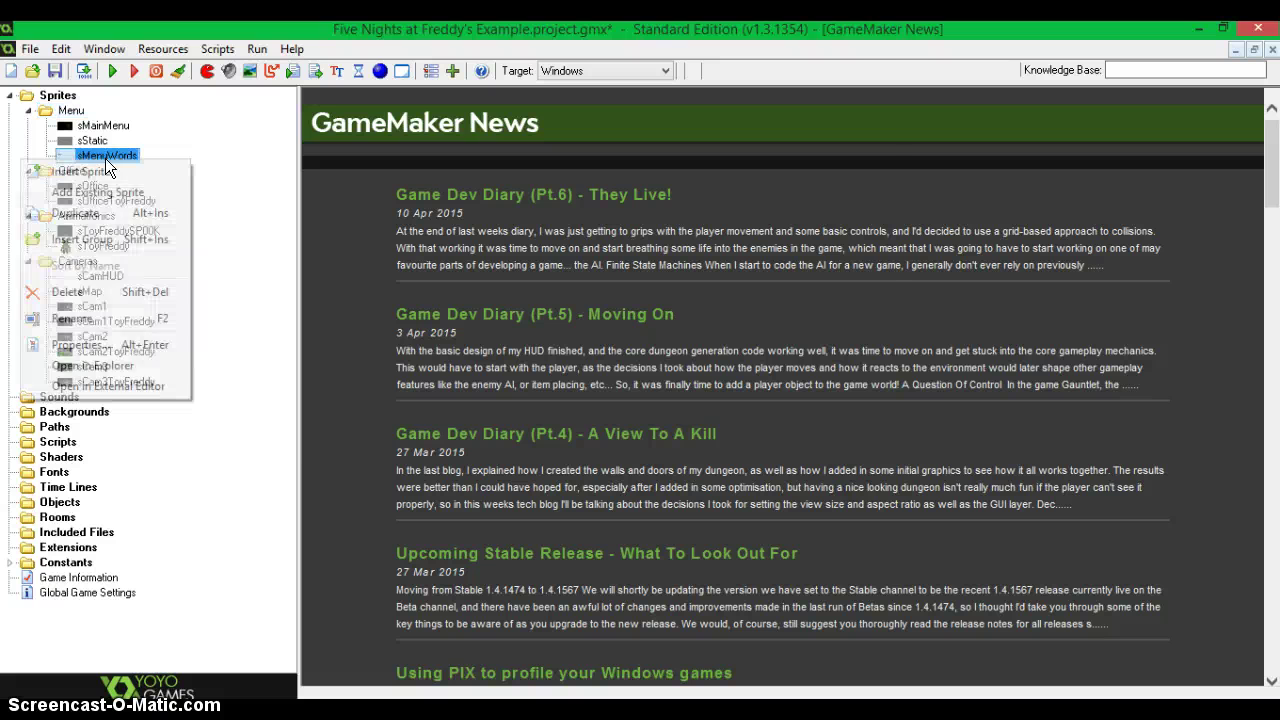
{"action": "left_click", "coordinate": [105, 167]}
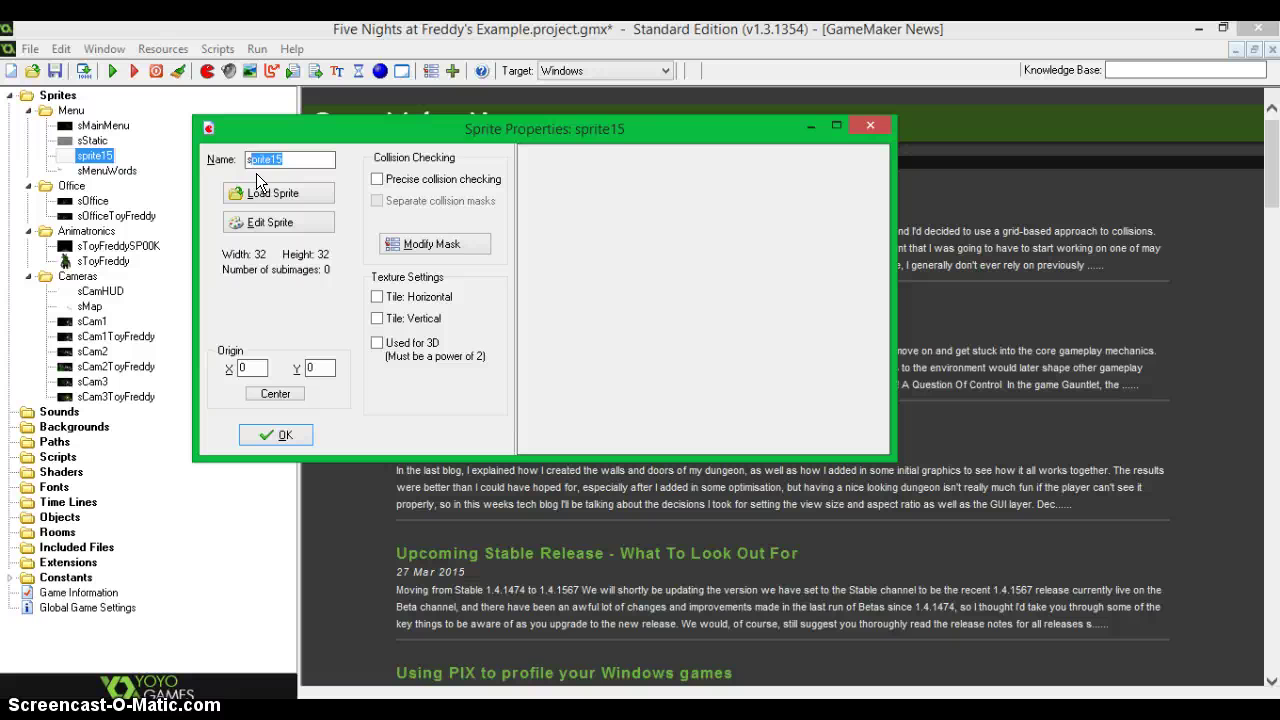
{"action": "type", "text": "sStart"}
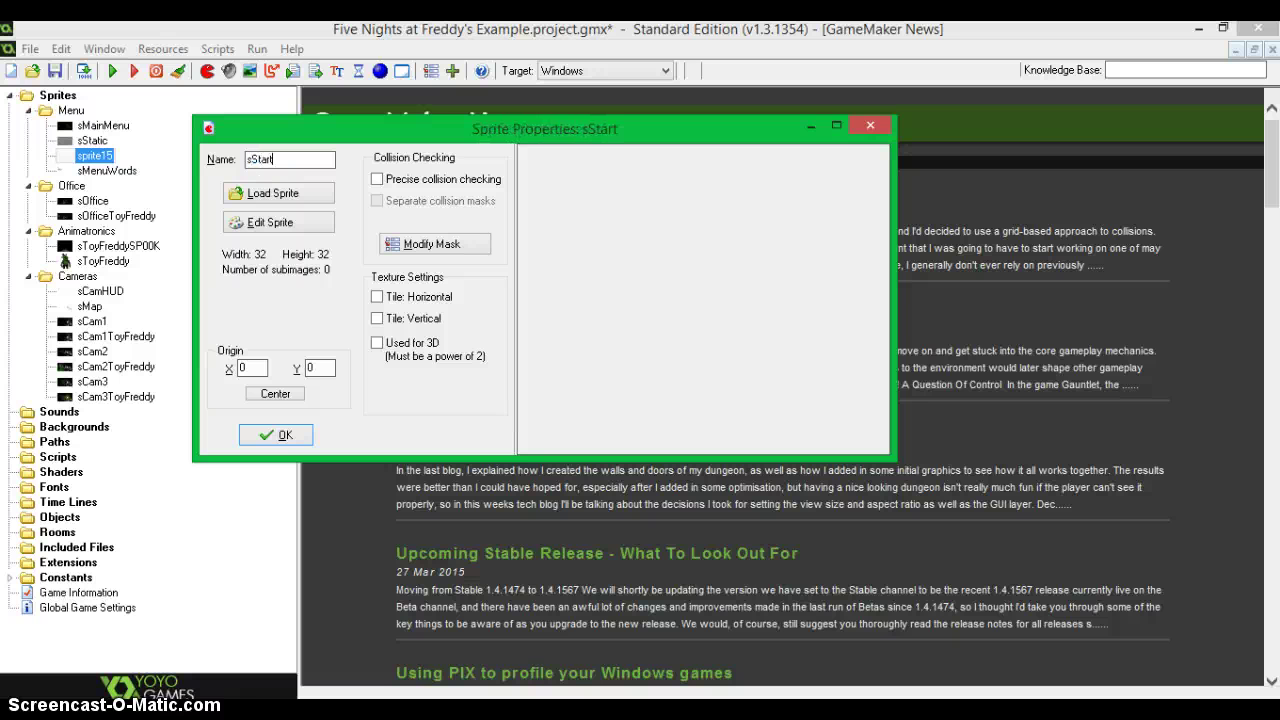
{"action": "key", "text": "BackSpace"}
{"action": "key", "text": "BackSpace"}
{"action": "key", "text": "BackSpace"}
{"action": "key", "text": "BackSpace"}
{"action": "key", "text": "BackSpace"}
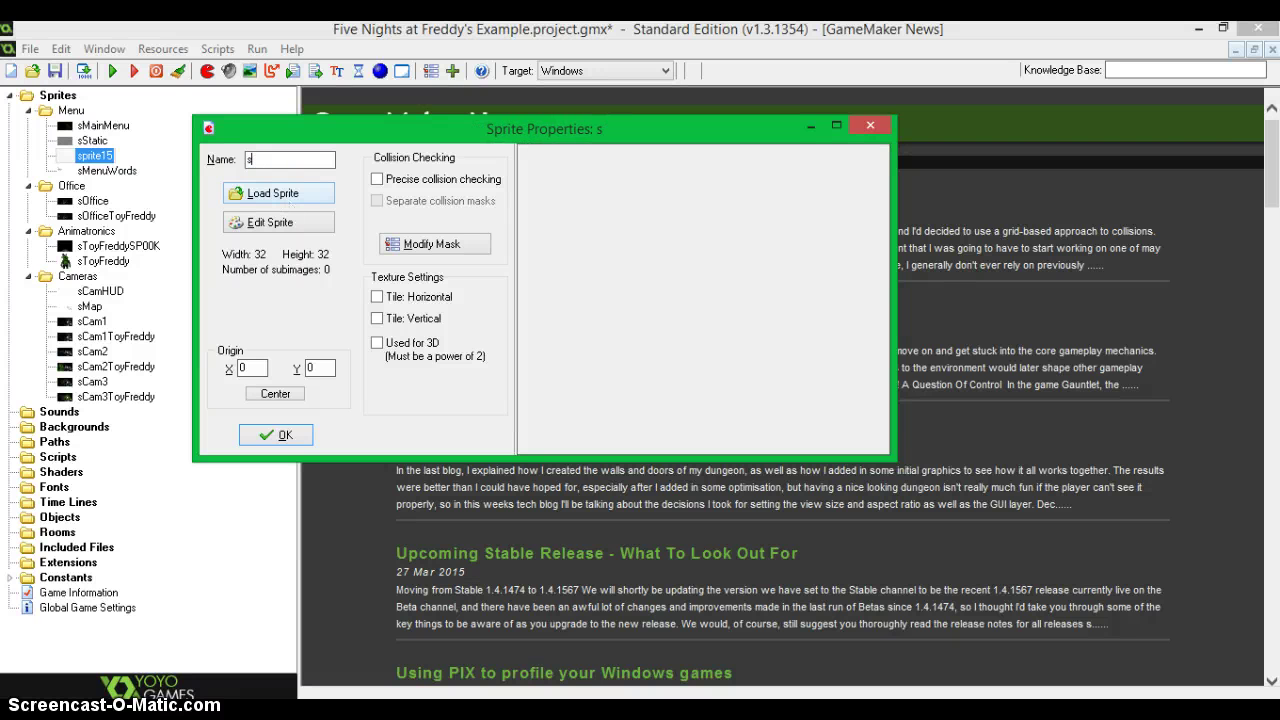
{"action": "type", "text": "NewGame"}
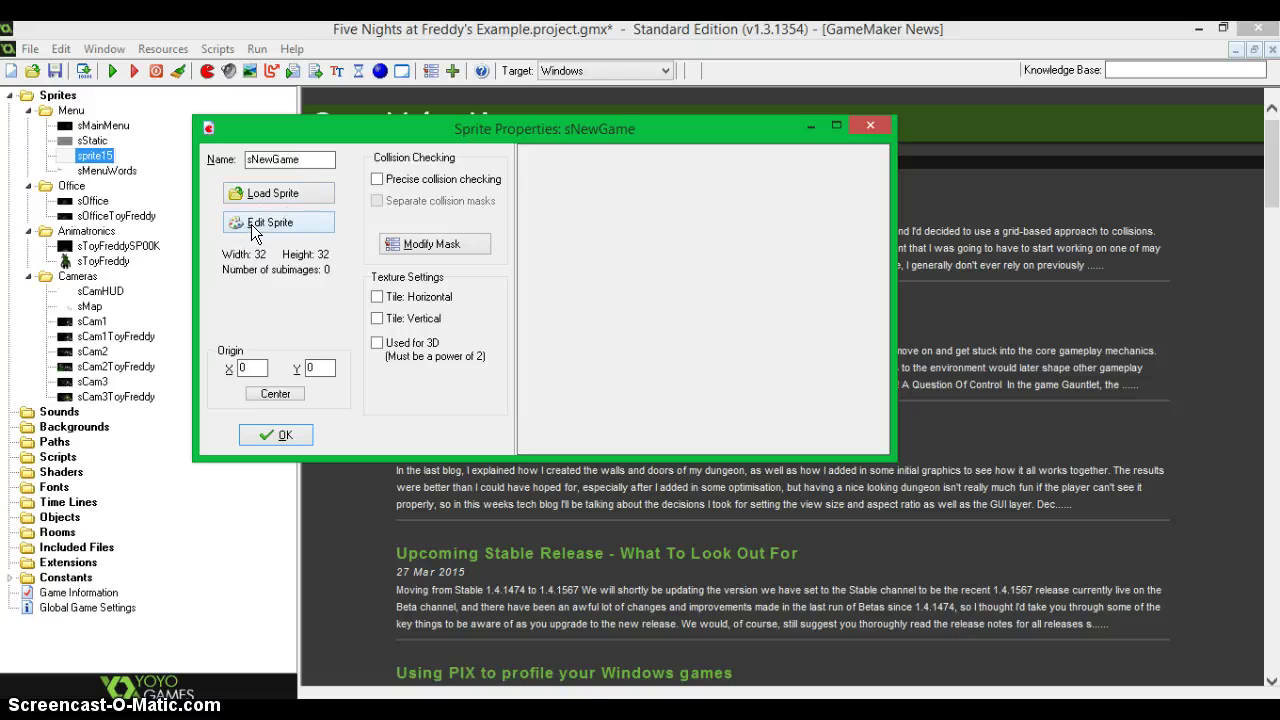
{"action": "left_click", "coordinate": [258, 222]}
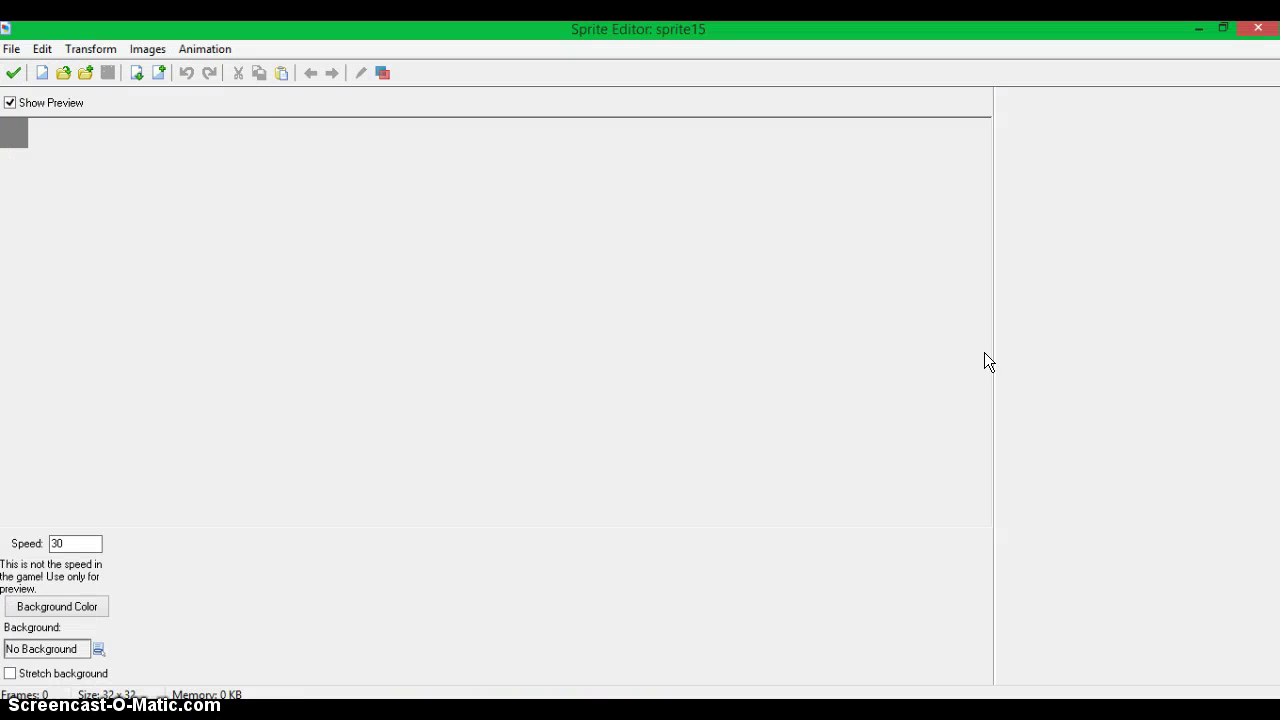
Step: Create a new 200×70 blank frame for the sprite
{"action": "left_click_drag", "start_coordinate": [984, 348], "coordinate": [121, 378]}
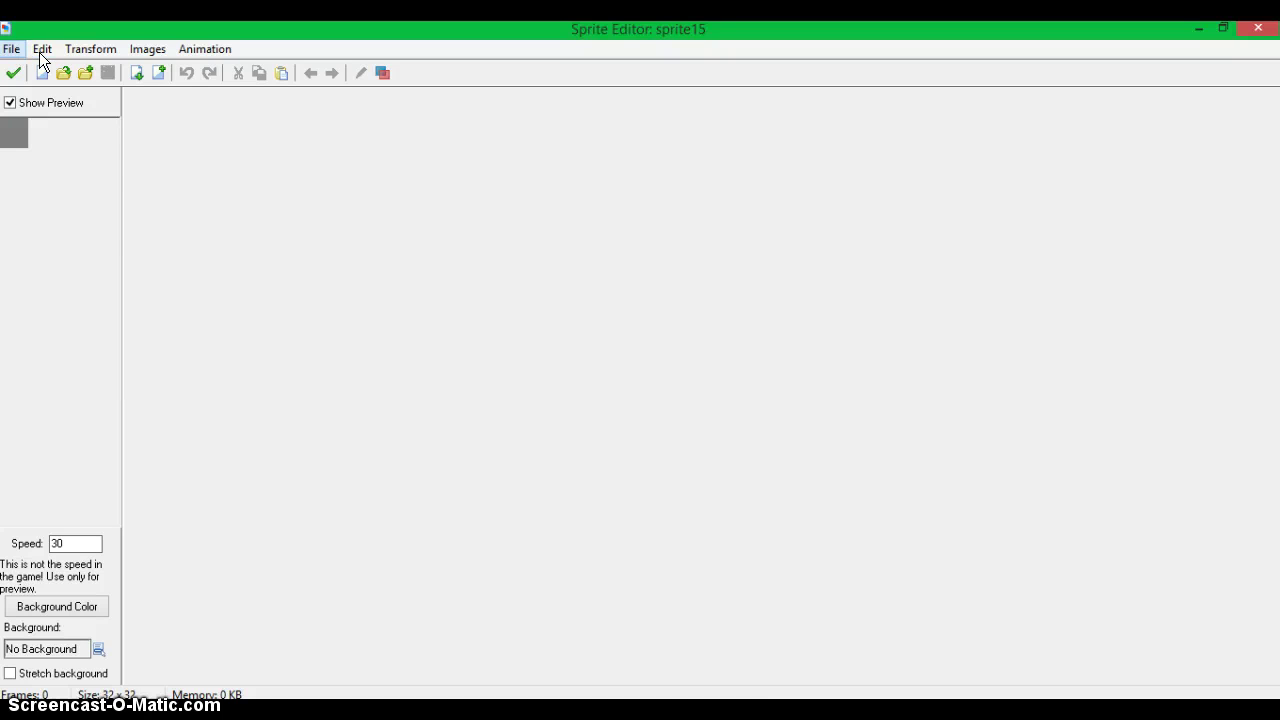
{"action": "left_click", "coordinate": [11, 48]}
{"action": "left_click", "coordinate": [60, 69]}
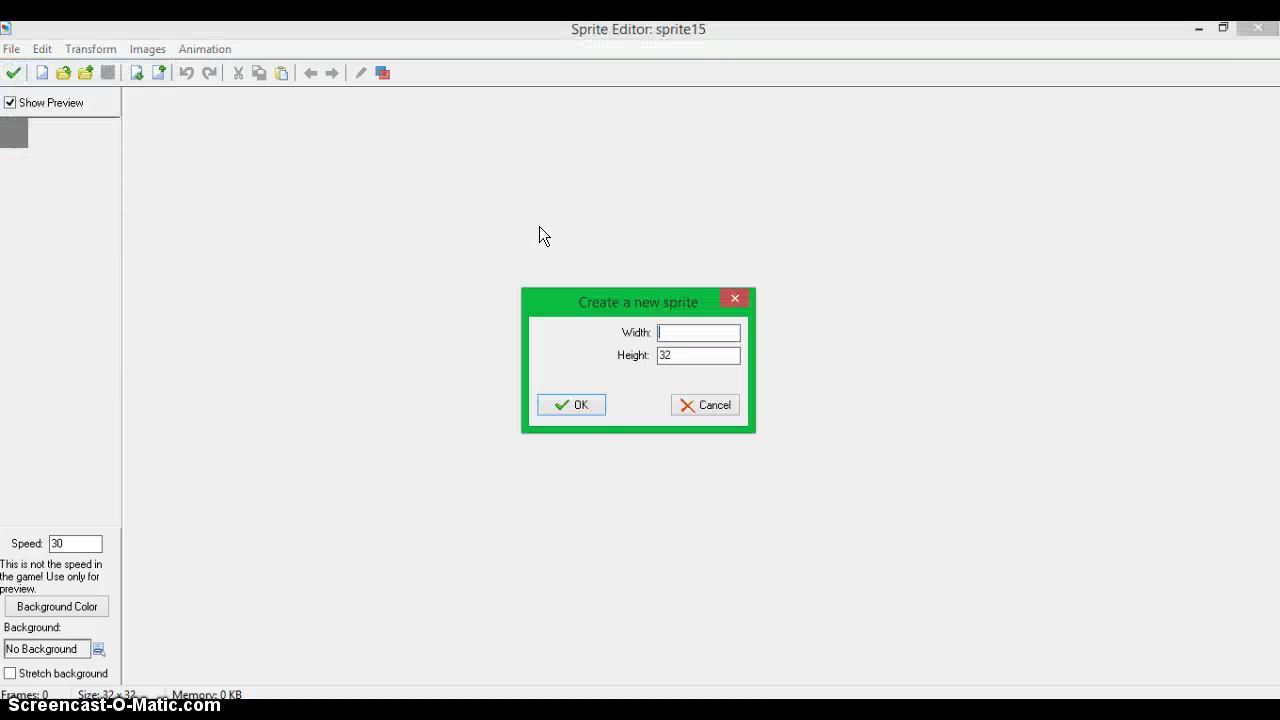
{"action": "type", "text": "200"}
{"action": "key", "text": "BackSpace"}
{"action": "type", "text": "70"}
{"action": "left_click", "coordinate": [590, 401]}
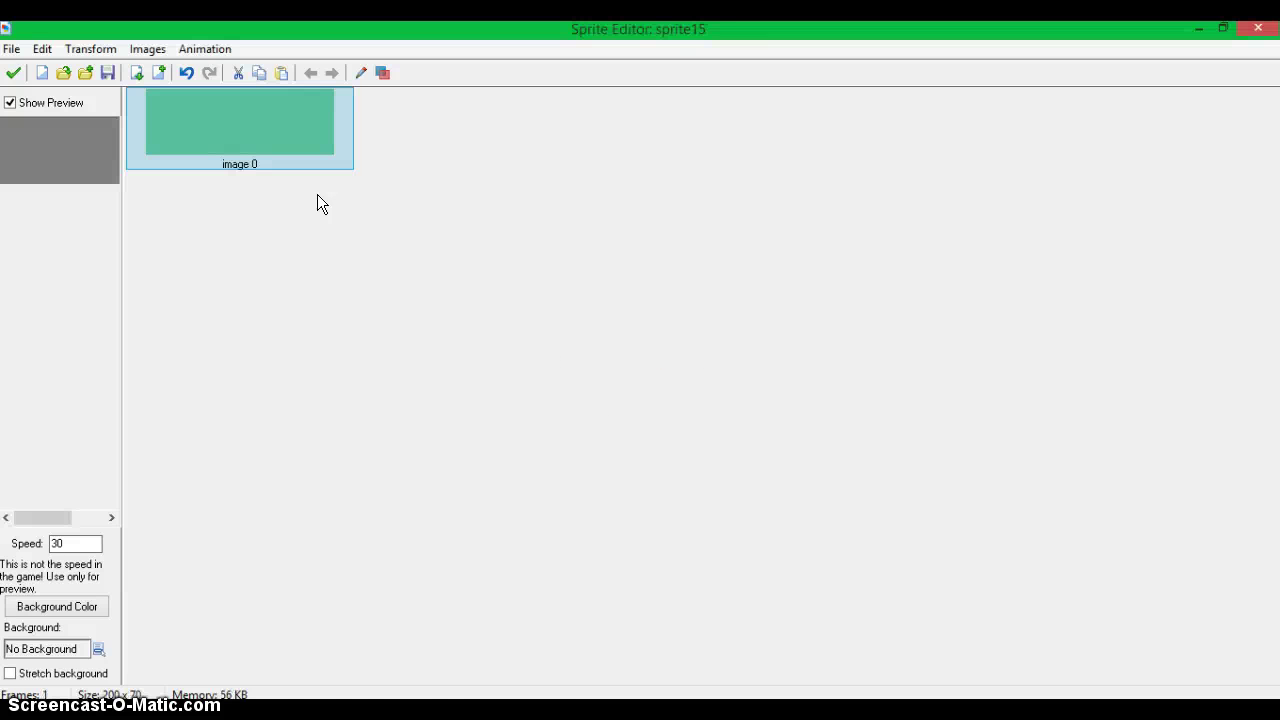
Step: Open image 0 and flood fill it teal, dismissing the Norton popup
{"action": "double_click", "coordinate": [224, 132]}
{"action": "left_click", "coordinate": [44, 212]}
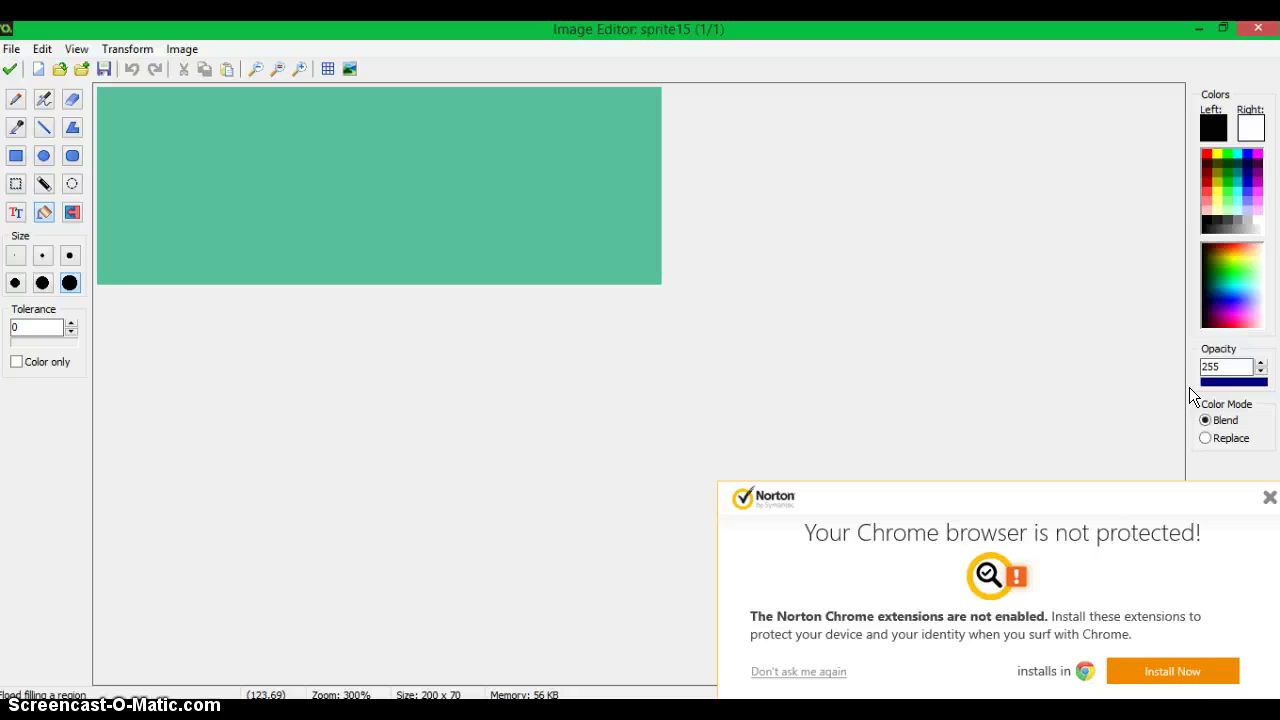
{"action": "left_click", "coordinate": [1269, 497]}
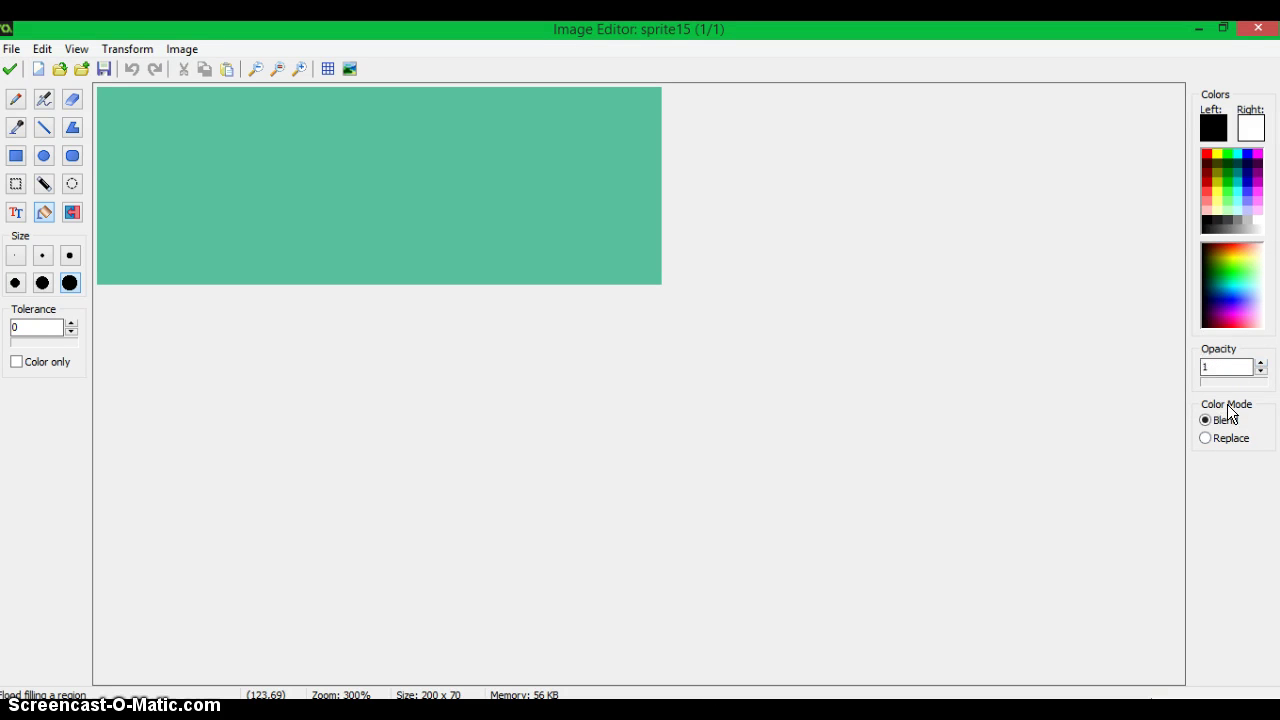
{"action": "left_click", "coordinate": [220, 143]}
{"action": "left_click", "coordinate": [15, 97]}
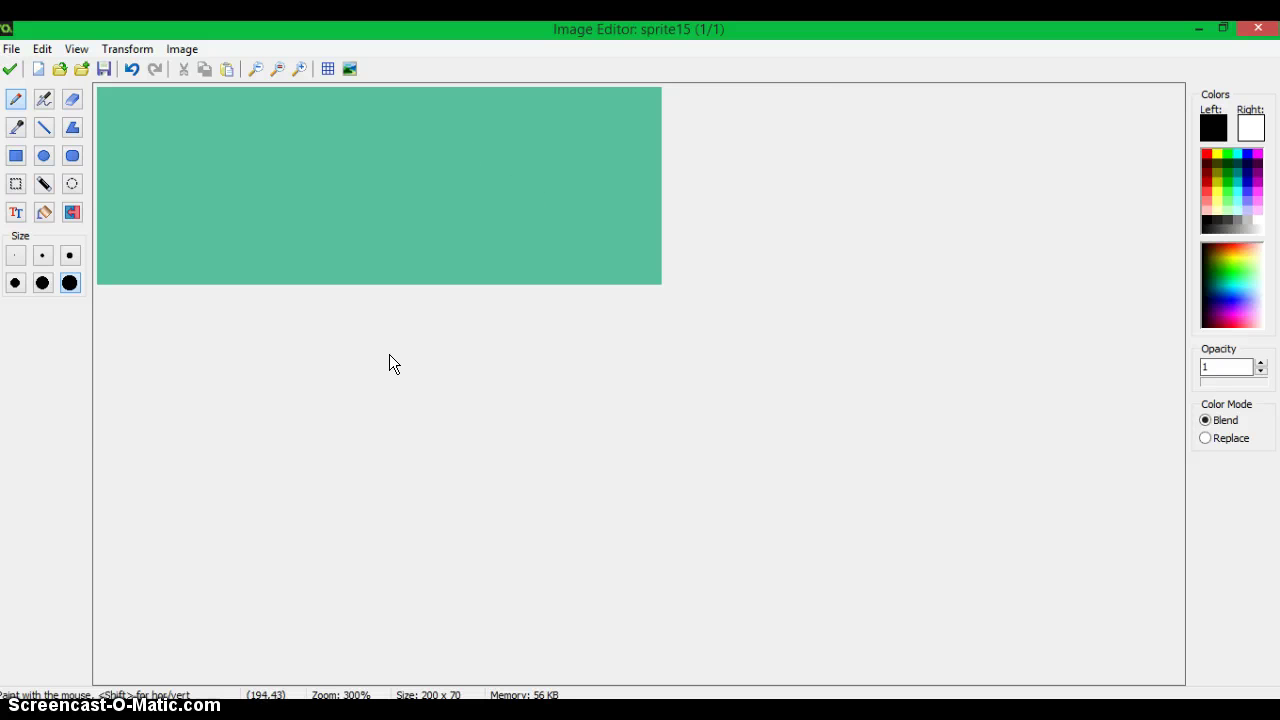
Step: Set up bright green text at full 255 opacity with font size 36
{"action": "left_click", "coordinate": [16, 213]}
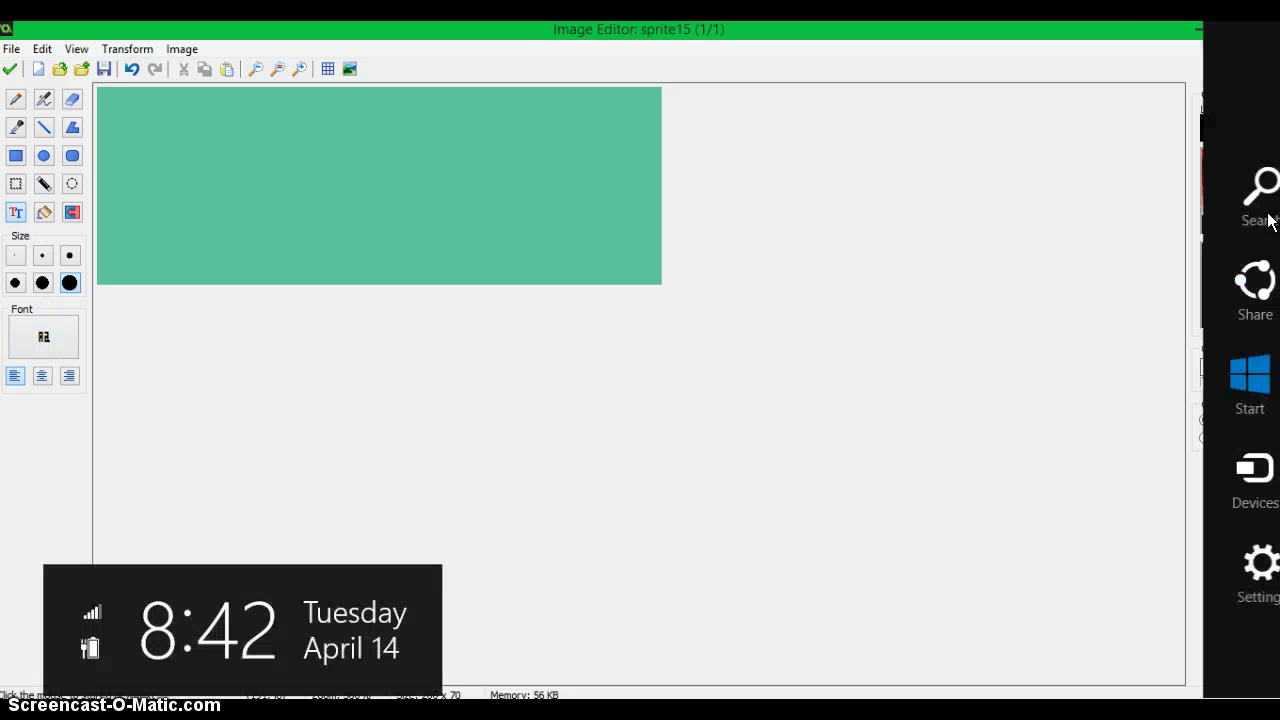
{"action": "left_click", "coordinate": [1257, 221]}
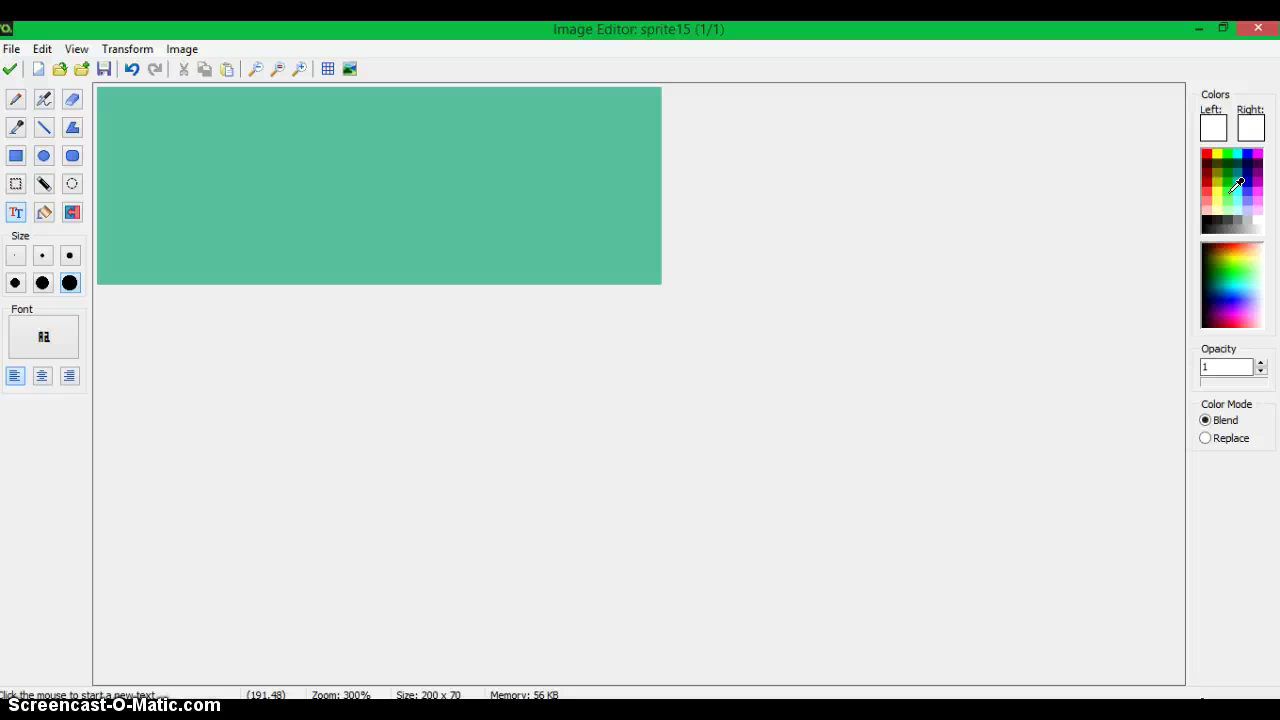
{"action": "left_click", "coordinate": [1225, 197]}
{"action": "left_click_drag", "start_coordinate": [1218, 392], "coordinate": [1267, 382]}
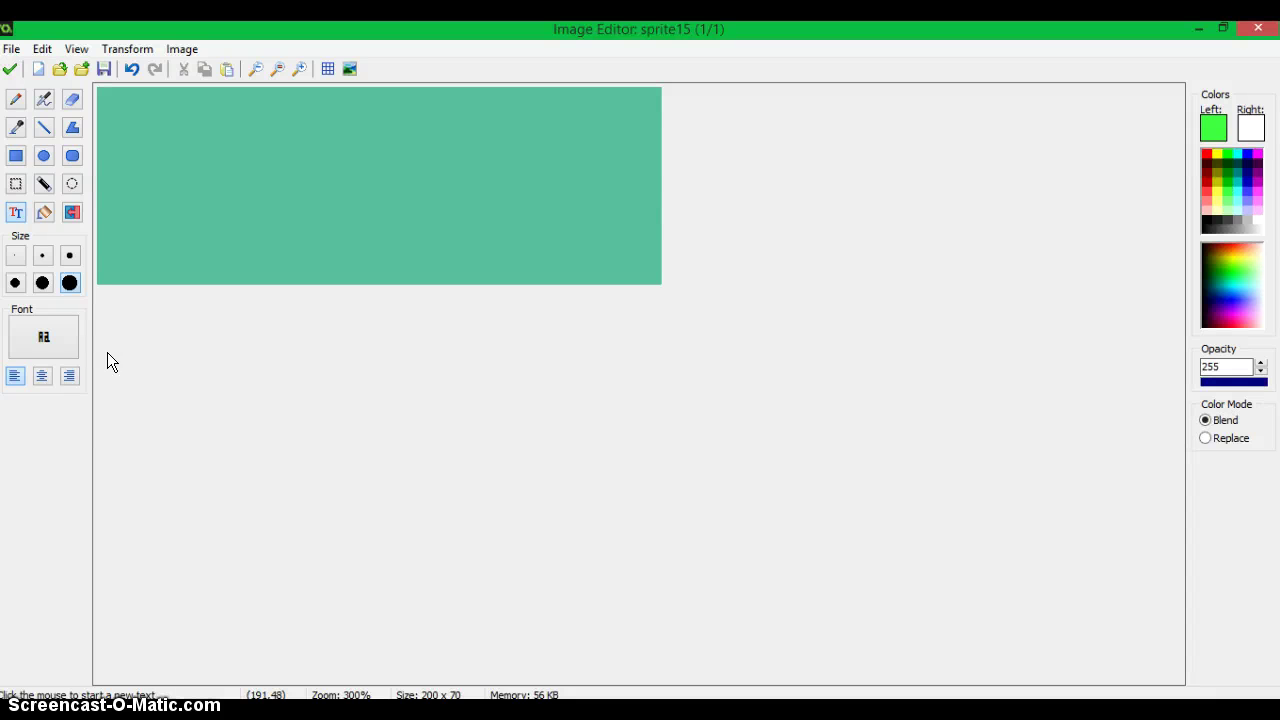
{"action": "left_click", "coordinate": [737, 208]}
{"action": "key", "text": "BackSpace"}
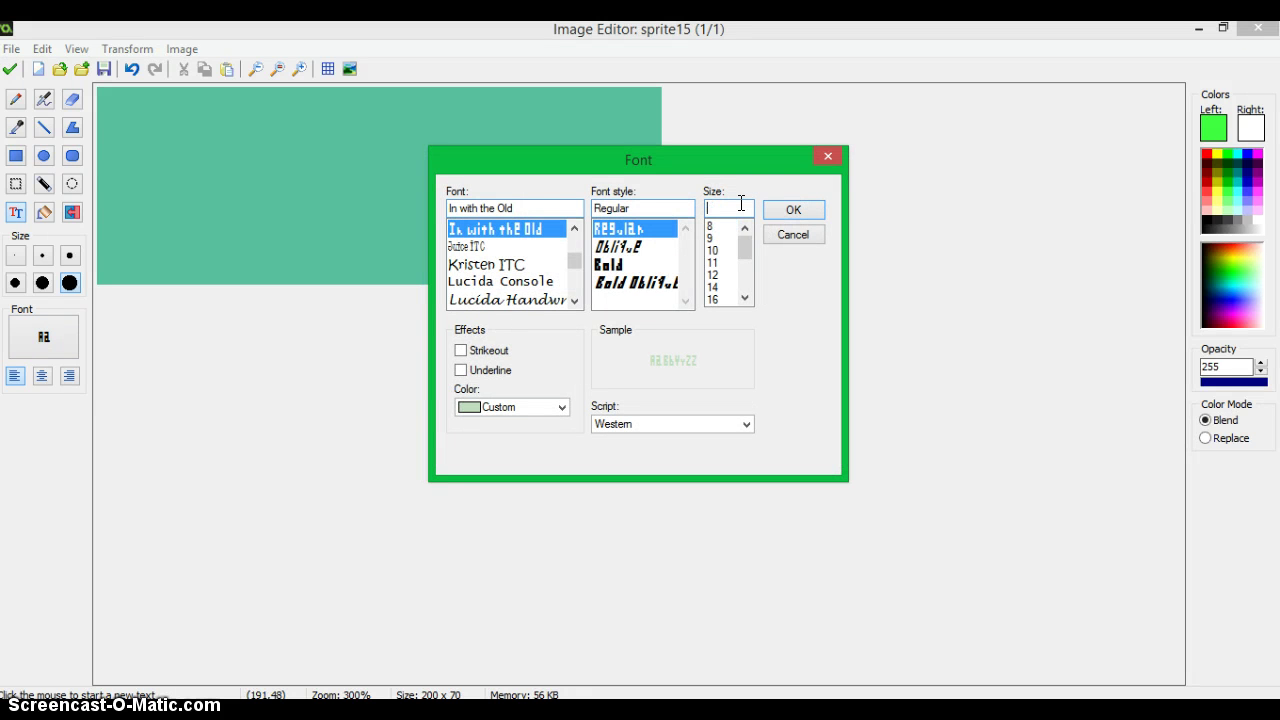
{"action": "type", "text": "36"}
{"action": "key", "text": "Return"}
Step: Write START on the banner, move it, then change the wording to NEW GAME
{"action": "left_click", "coordinate": [178, 214]}
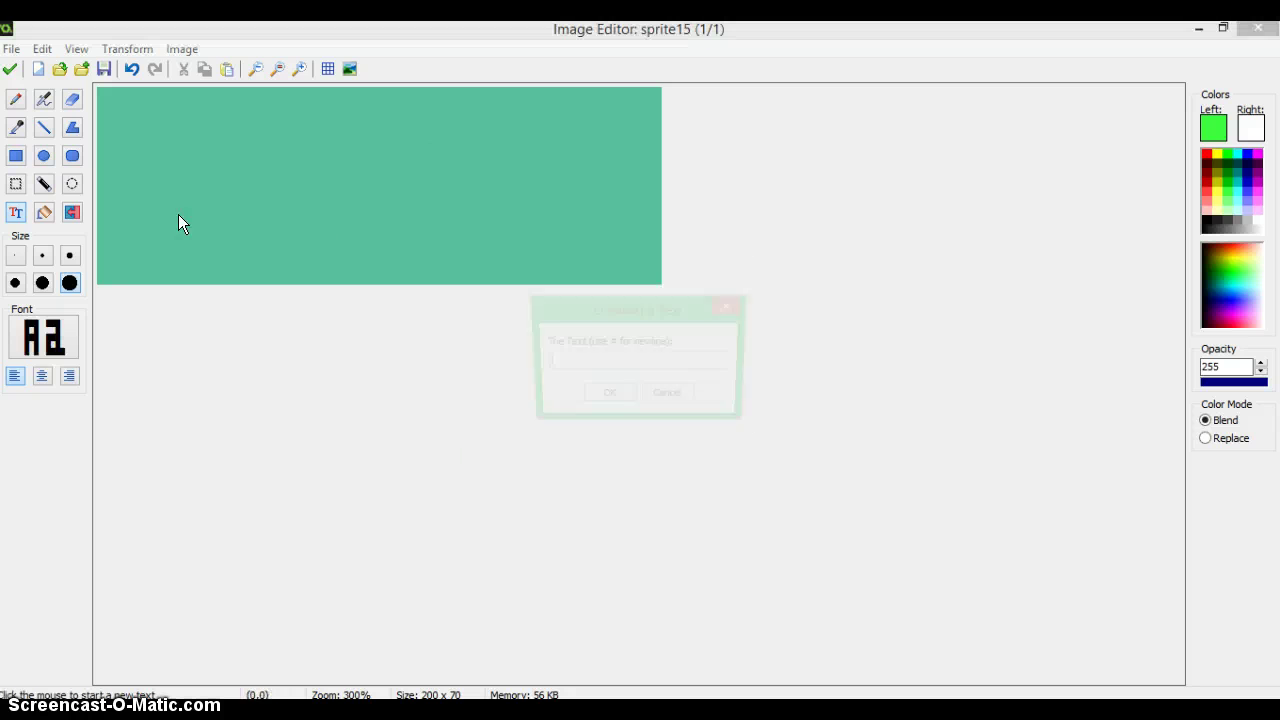
{"action": "type", "text": "S"}
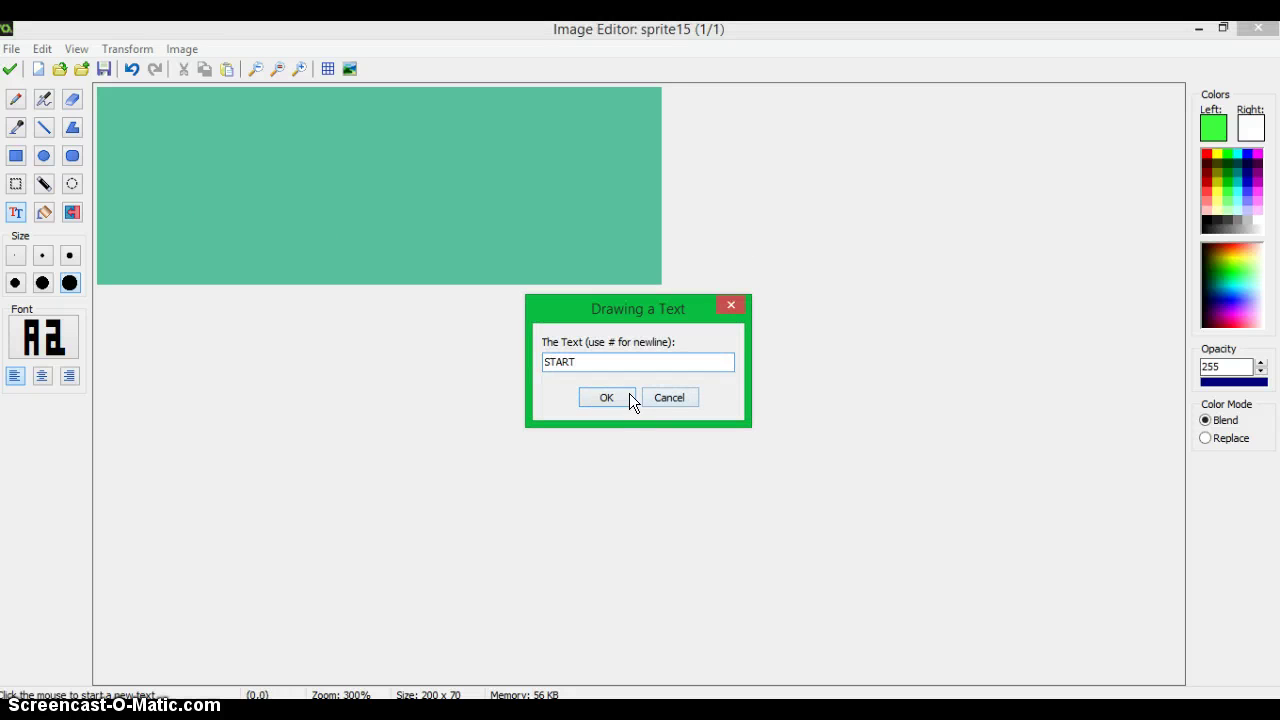
{"action": "type", "text": "TART"}
{"action": "left_click", "coordinate": [630, 398]}
{"action": "left_click_drag", "start_coordinate": [303, 257], "coordinate": [223, 109]}
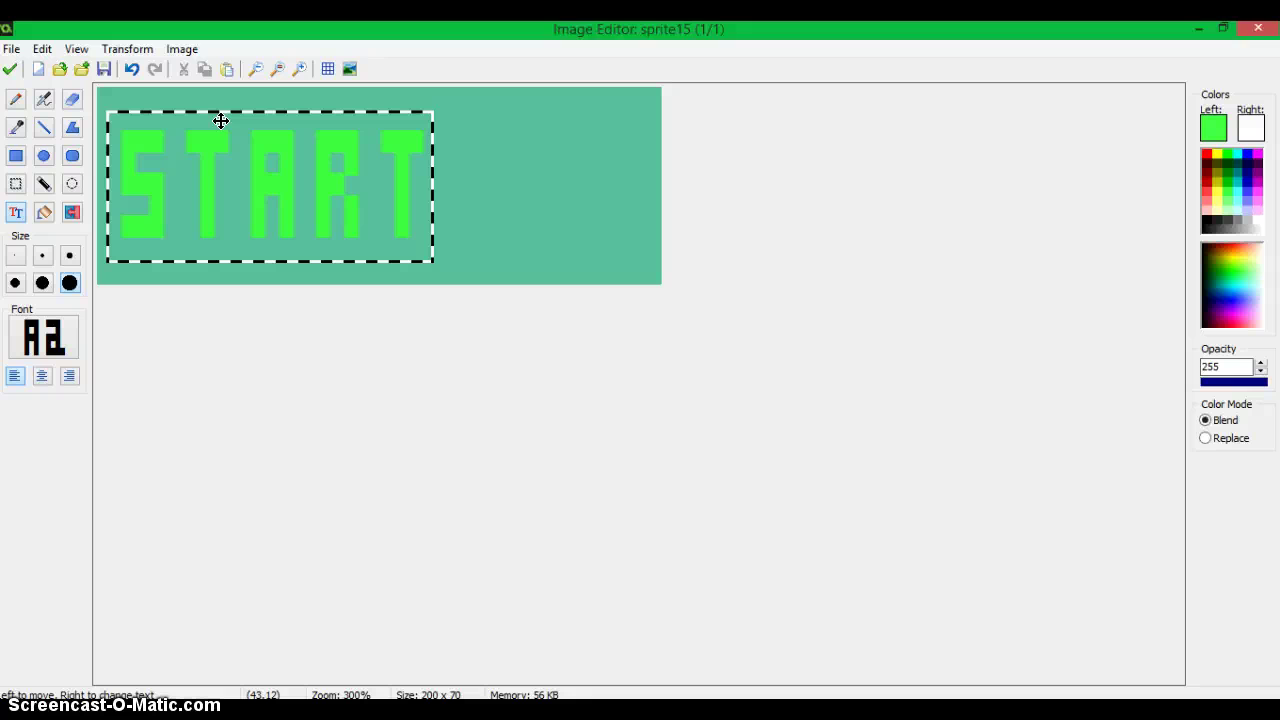
{"action": "right_click", "coordinate": [290, 149]}
{"action": "key", "text": "BackSpace"}
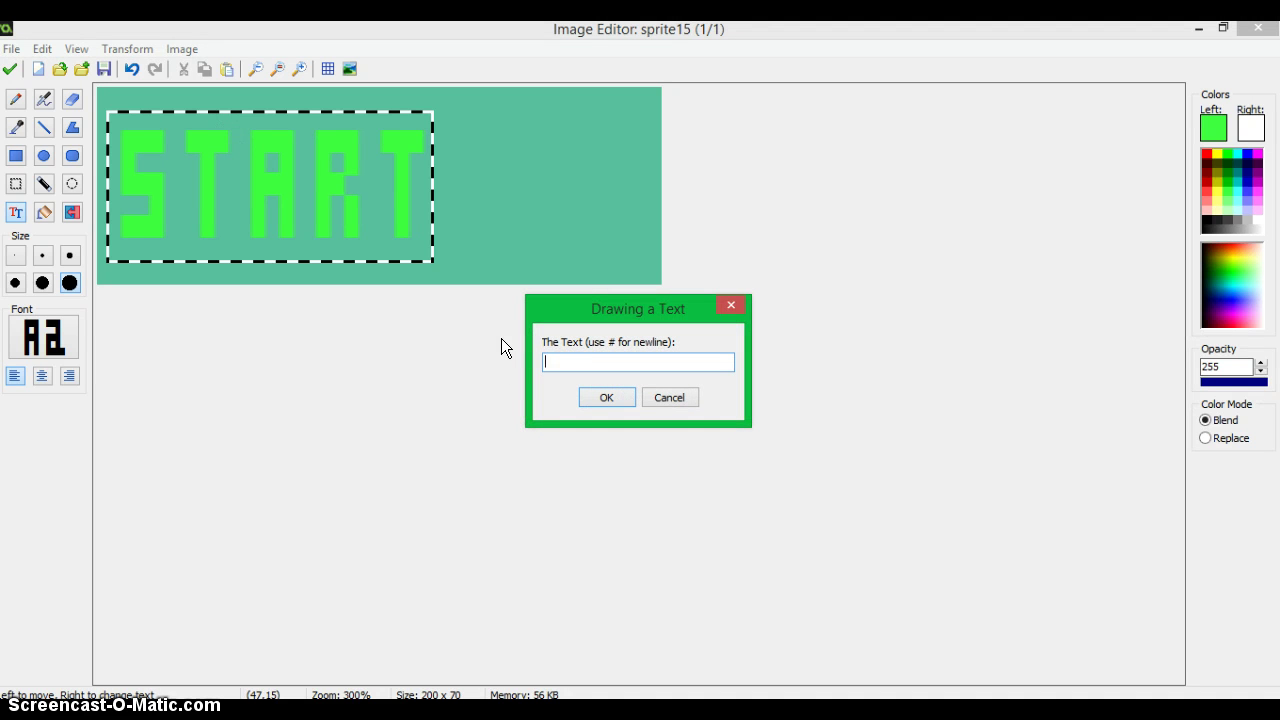
{"action": "type", "text": "NEW GAME"}
{"action": "left_click", "coordinate": [609, 397]}
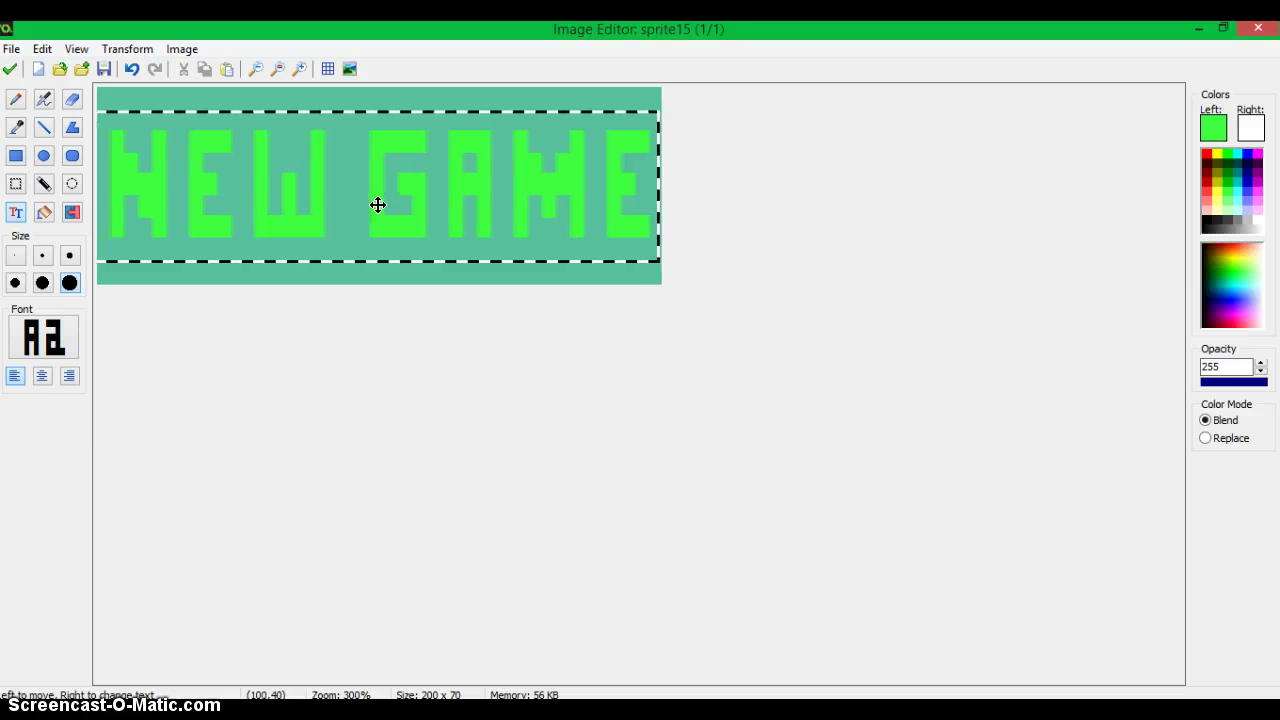
{"action": "left_click_drag", "start_coordinate": [377, 204], "coordinate": [366, 180]}
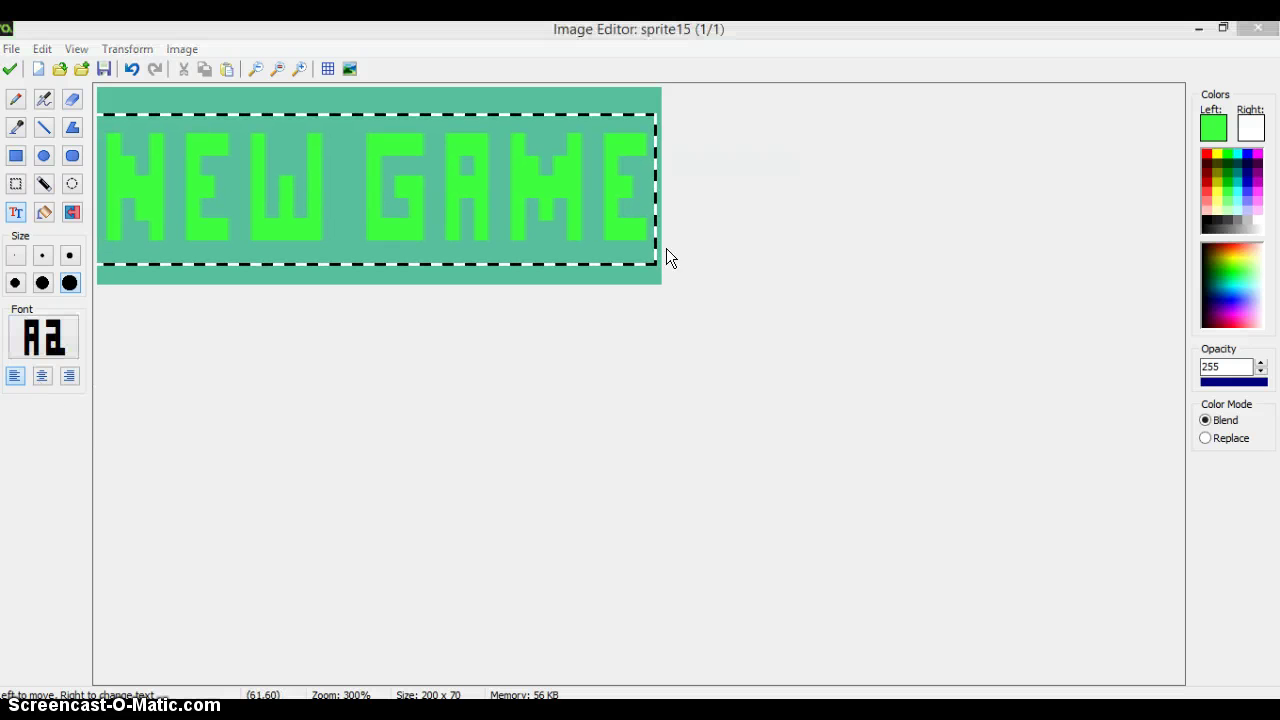
Step: Shrink the NEW GAME text to size 20, place it on the banner's left, and apply it
{"action": "double_click", "coordinate": [714, 208]}
{"action": "type", "text": "20"}
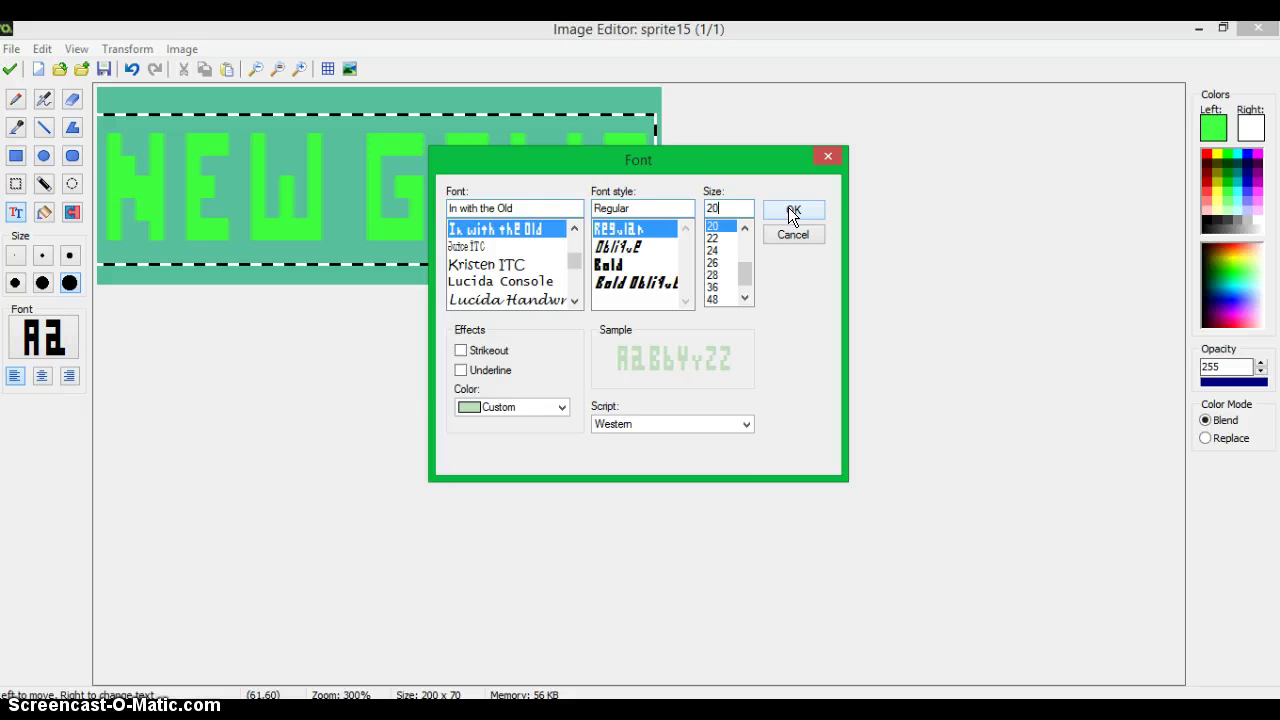
{"action": "left_click", "coordinate": [792, 212]}
{"action": "left_click_drag", "start_coordinate": [311, 186], "coordinate": [332, 202]}
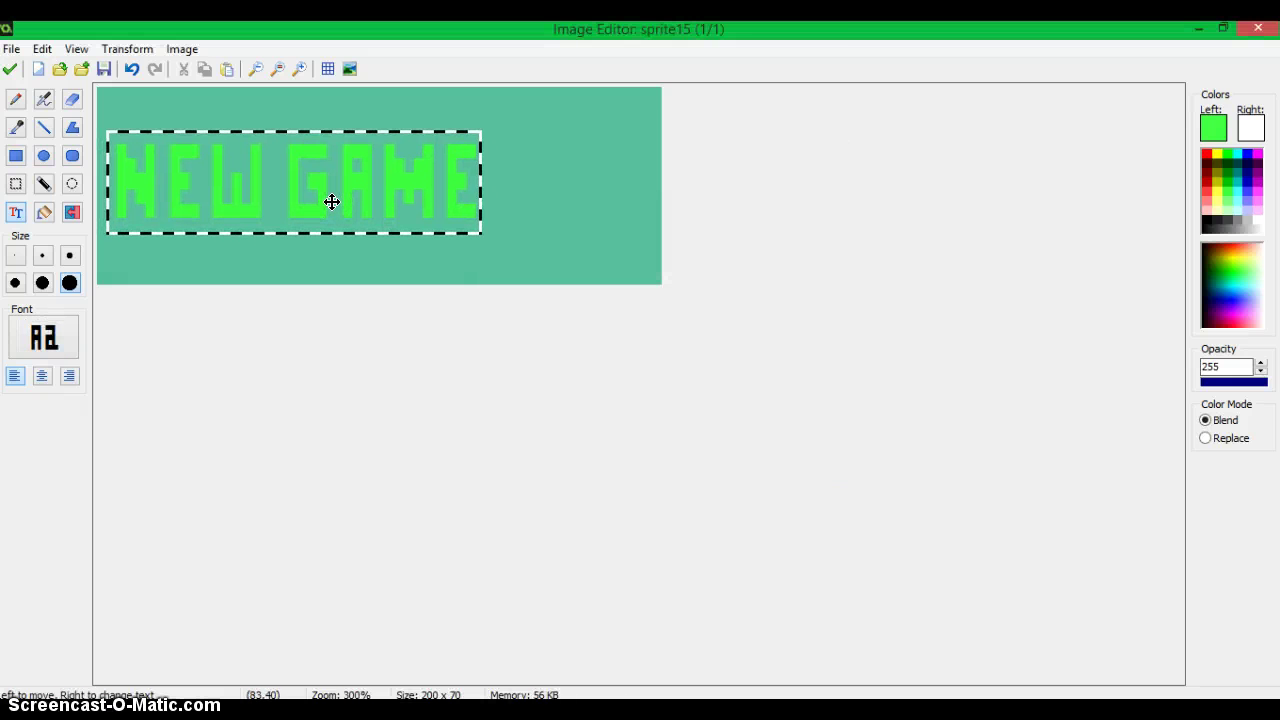
{"action": "left_click", "coordinate": [10, 68]}
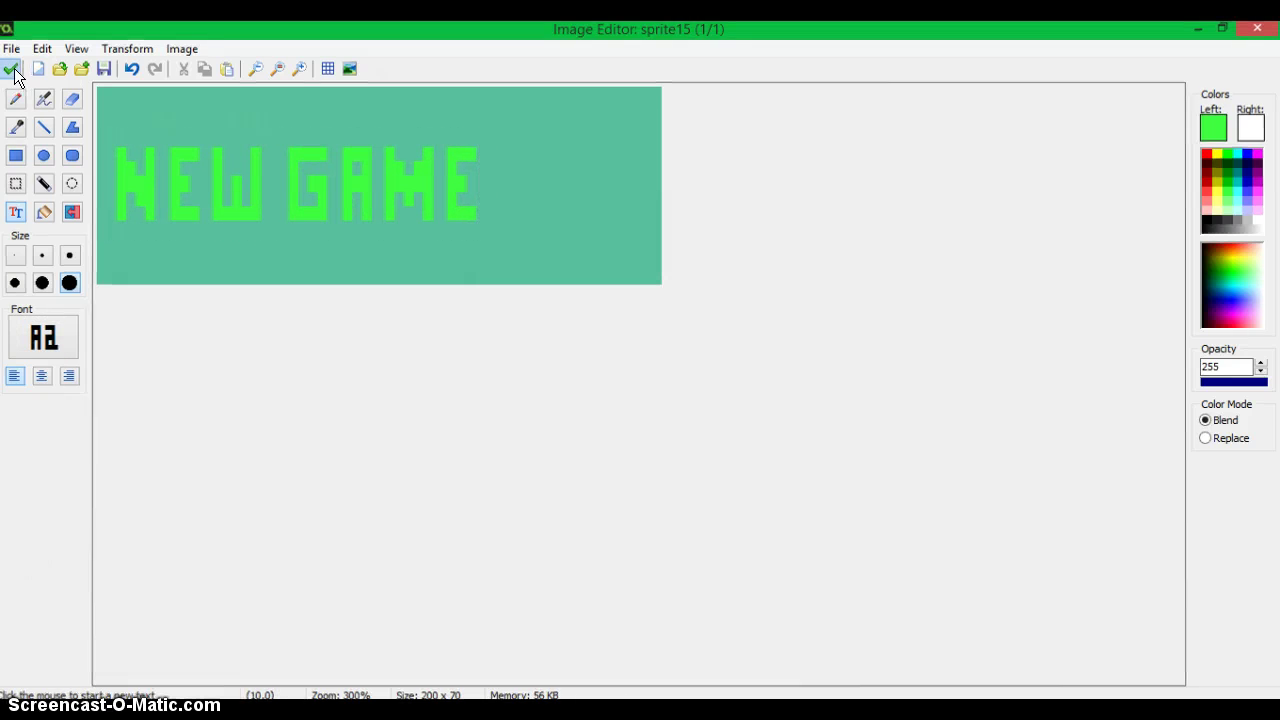
Step: Close the Sprite Editor and confirm the sNewGame sprite properties
{"action": "left_click", "coordinate": [14, 73]}
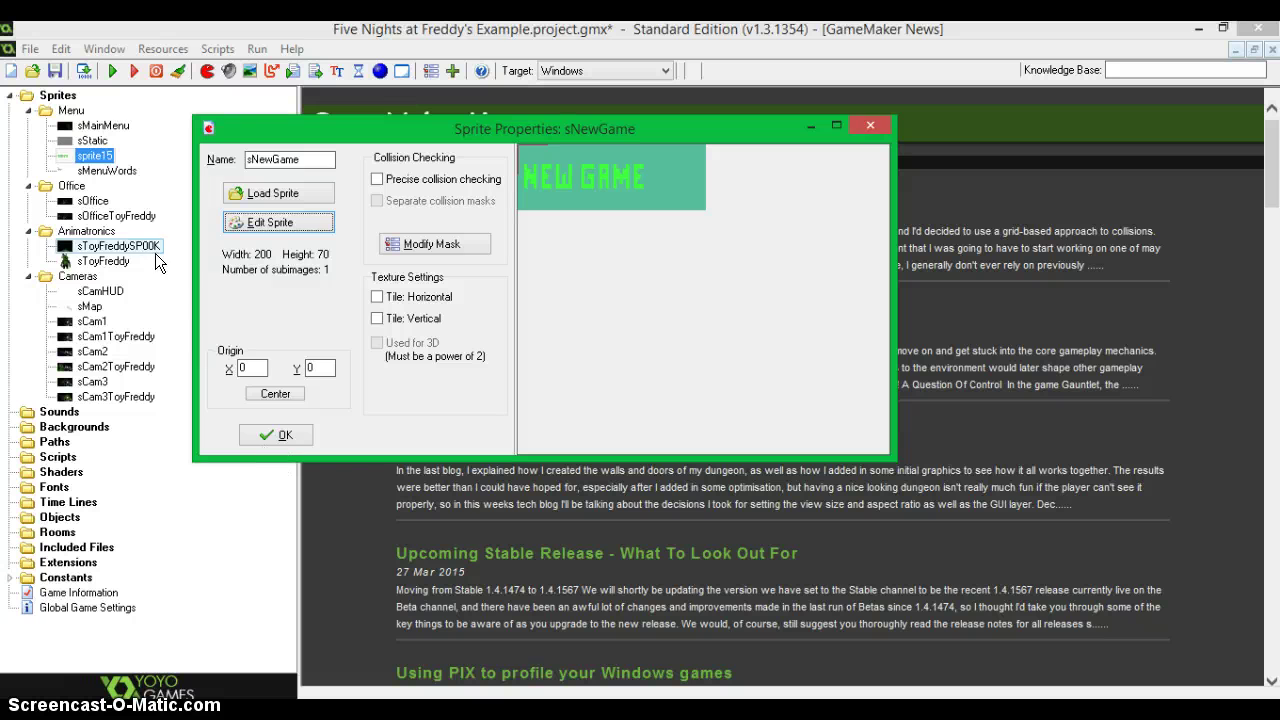
{"action": "left_click", "coordinate": [256, 430]}
{"action": "left_click", "coordinate": [100, 170]}
Step: Duplicate sNewGame and rename the copy sLoadGame
{"action": "right_click", "coordinate": [92, 157]}
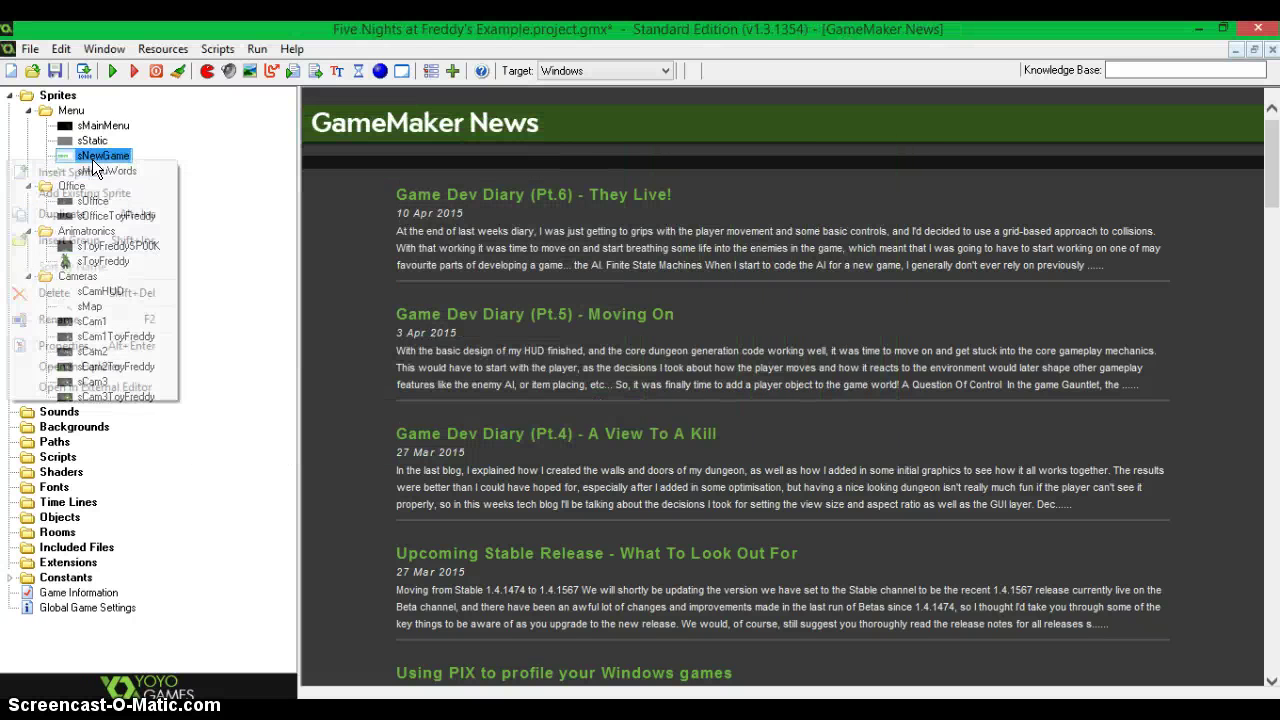
{"action": "left_click", "coordinate": [102, 210]}
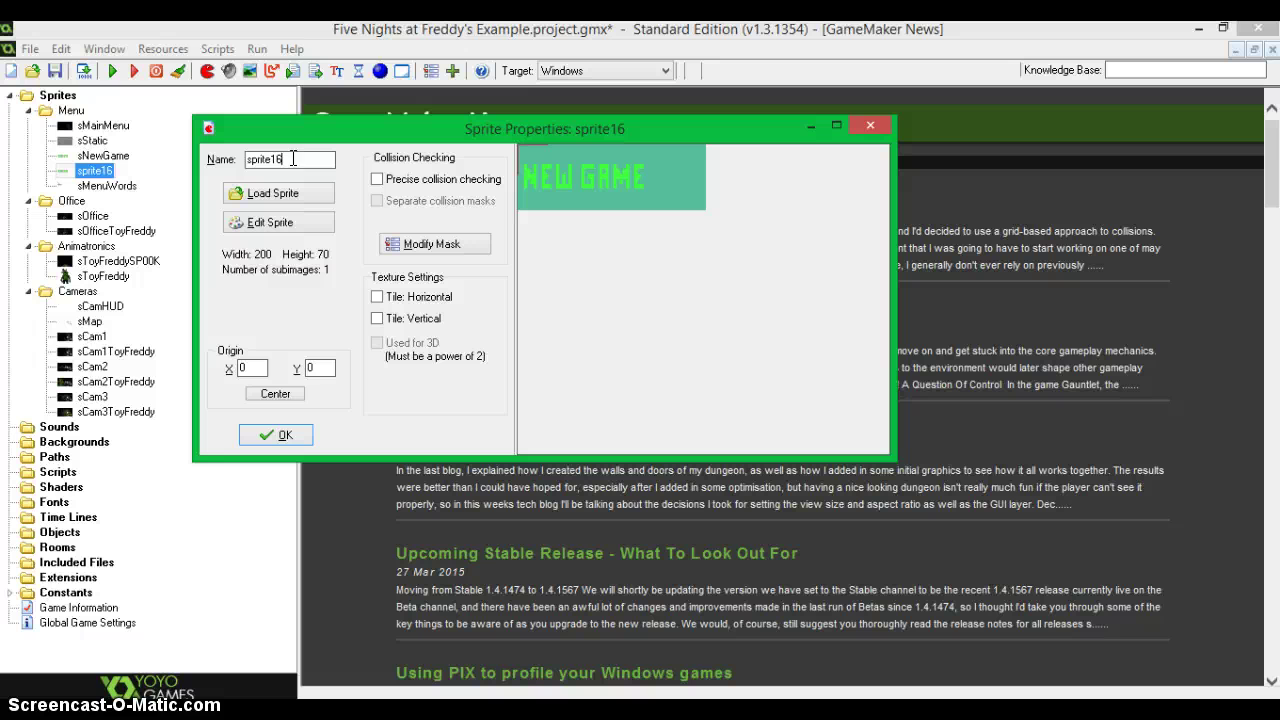
{"action": "left_click_drag", "start_coordinate": [293, 160], "coordinate": [259, 176]}
{"action": "key", "text": "BackSpace"}
{"action": "key", "text": "BackSpace"}
{"action": "type", "text": "Lo"}
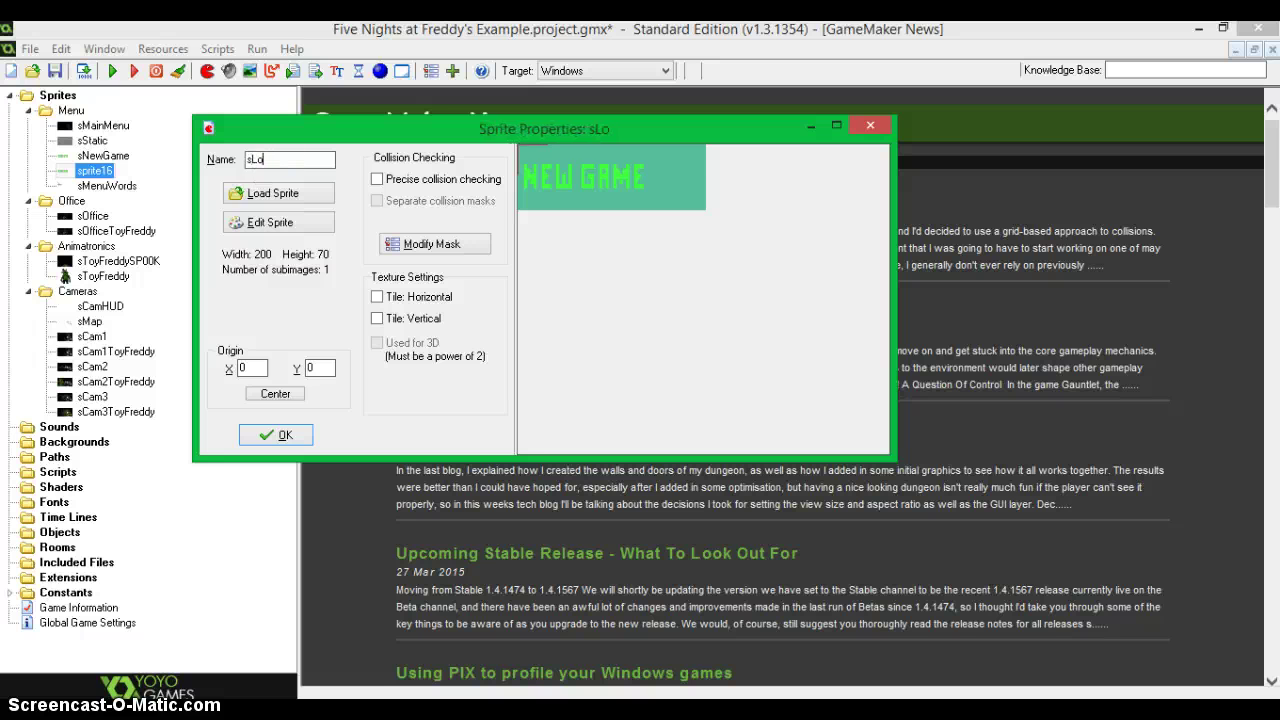
{"action": "type", "text": "adGame"}
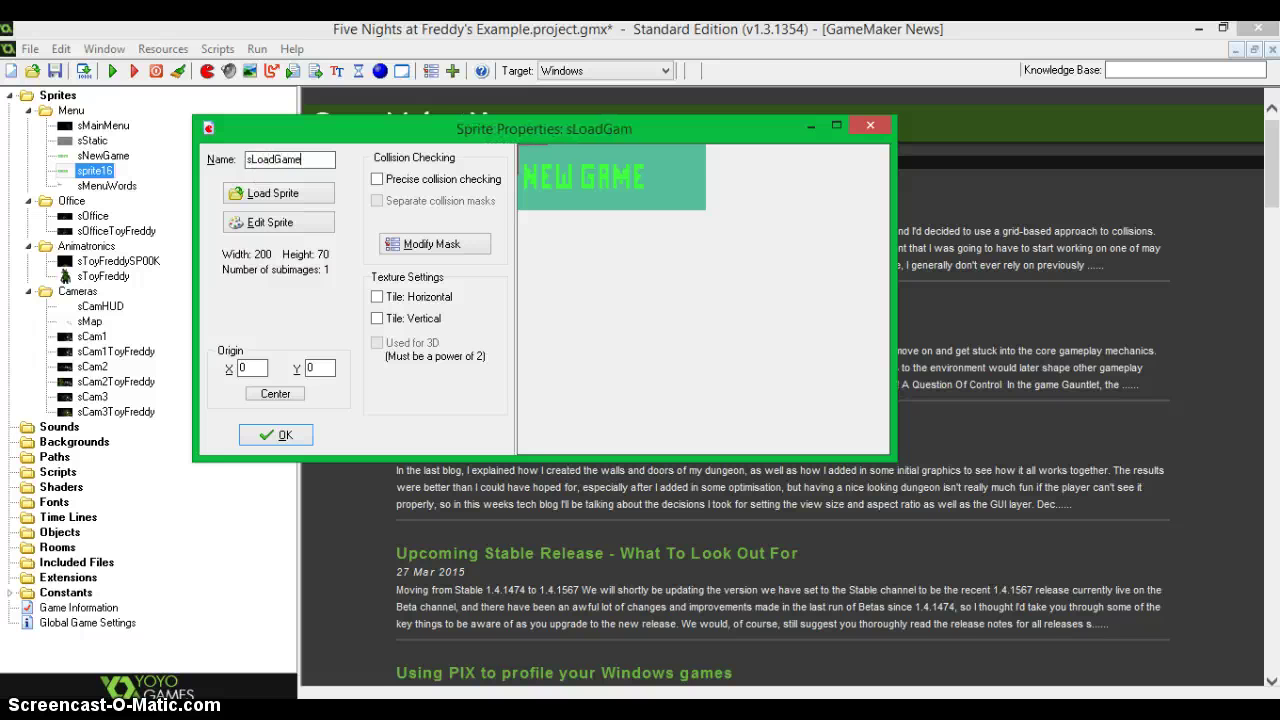
Step: Open the copy's image 0 and cover the NEW GAME text with a blank patch using Replace mode
{"action": "left_click", "coordinate": [289, 222]}
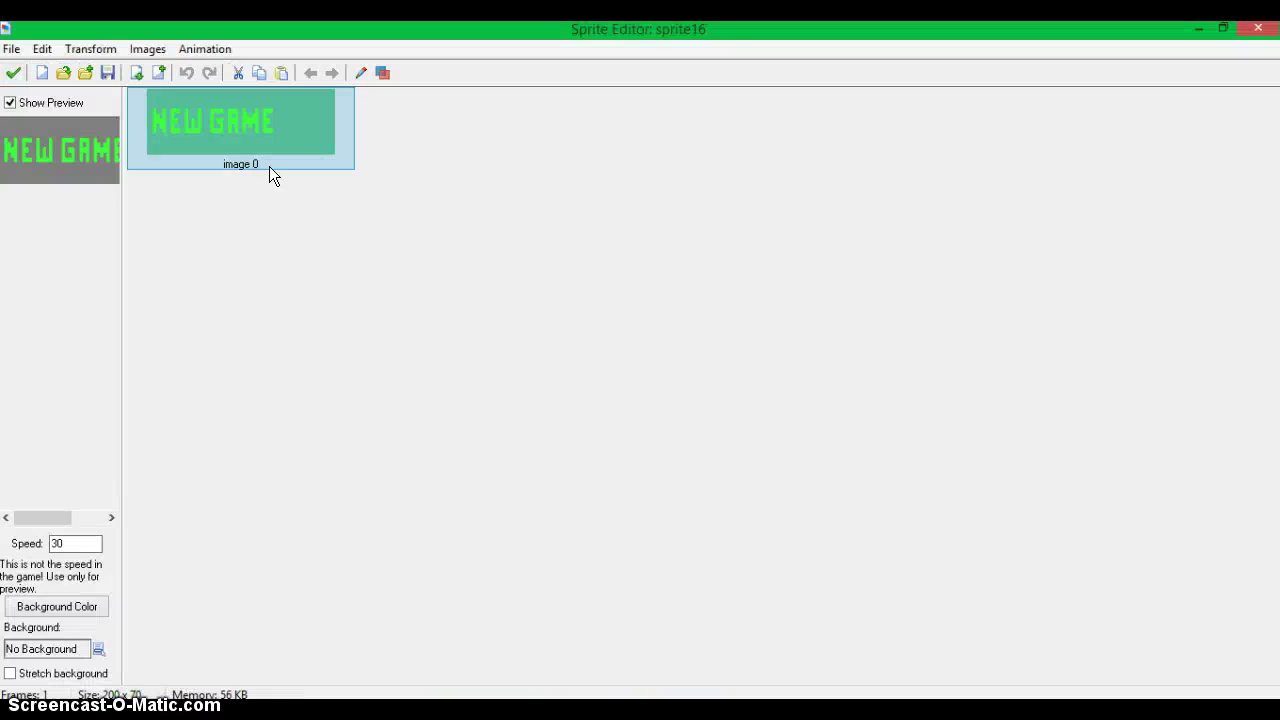
{"action": "double_click", "coordinate": [253, 103]}
{"action": "left_click", "coordinate": [15, 183]}
{"action": "scroll", "coordinate": [257, 180], "scroll_direction": "up", "scroll_amount": 2}
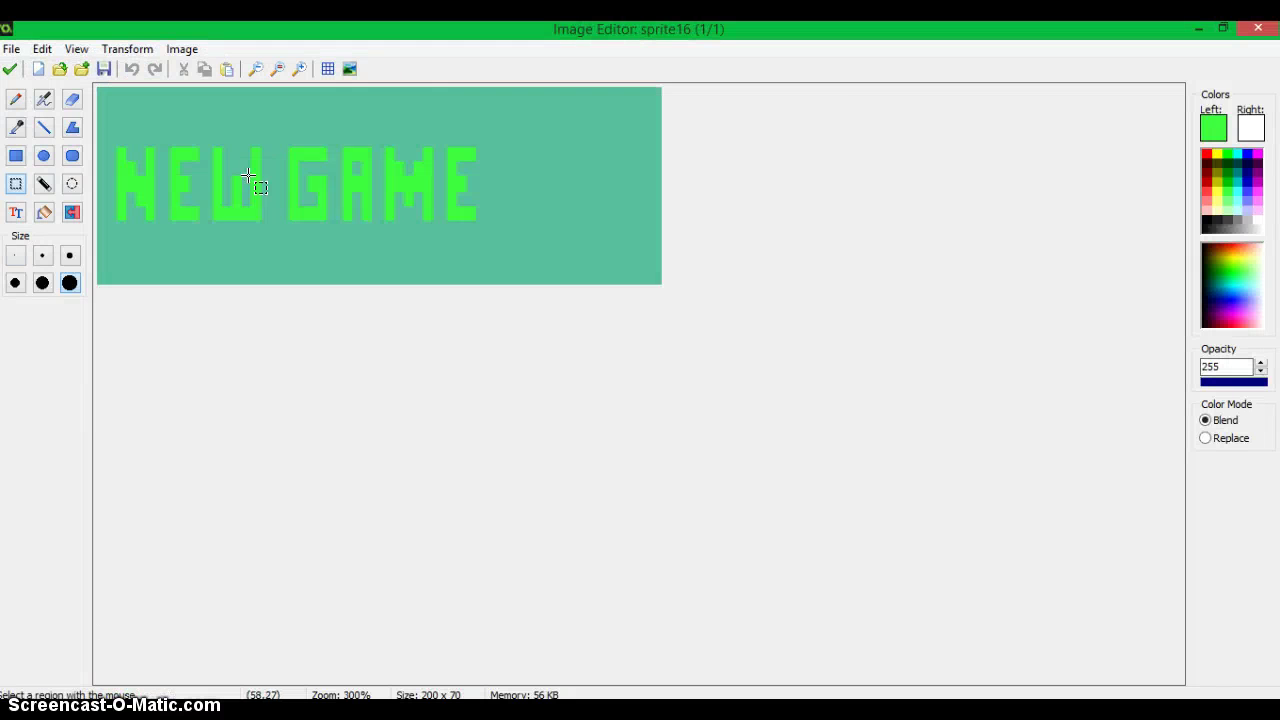
{"action": "left_click_drag", "start_coordinate": [617, 126], "coordinate": [866, 326]}
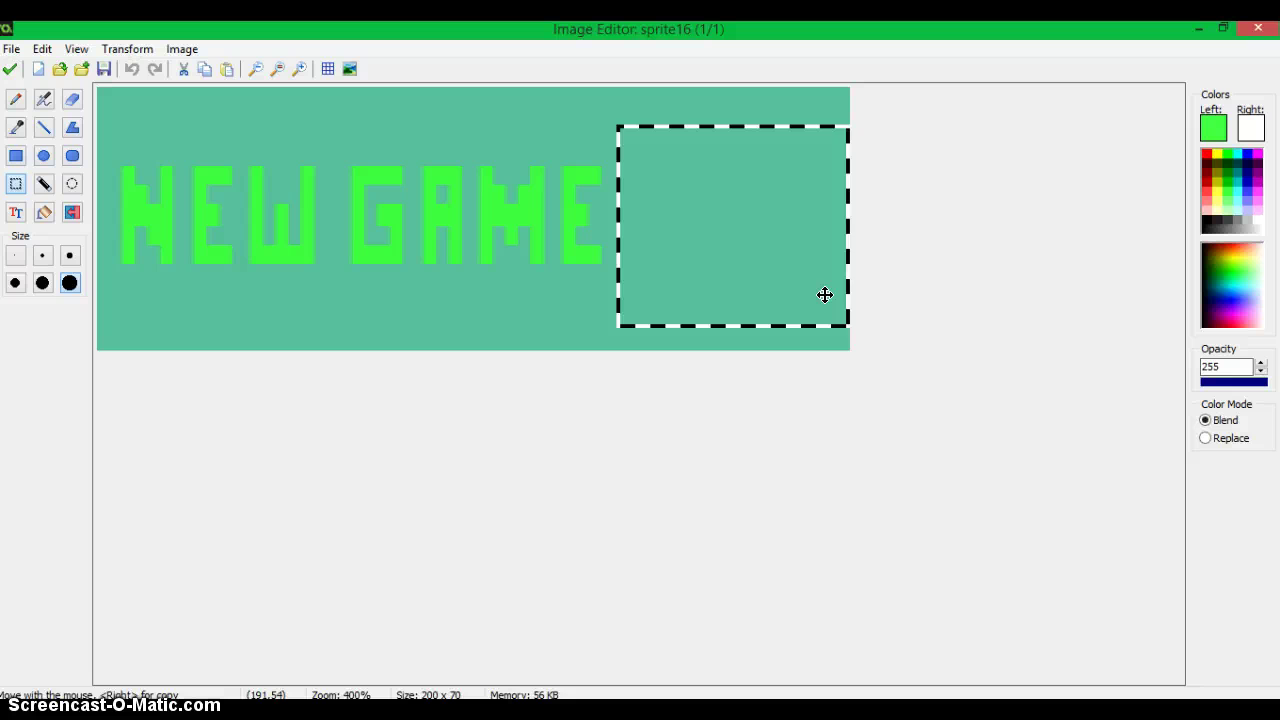
{"action": "left_click_drag", "start_coordinate": [753, 260], "coordinate": [226, 260]}
{"action": "left_click", "coordinate": [1206, 438]}
{"action": "left_click", "coordinate": [16, 214]}
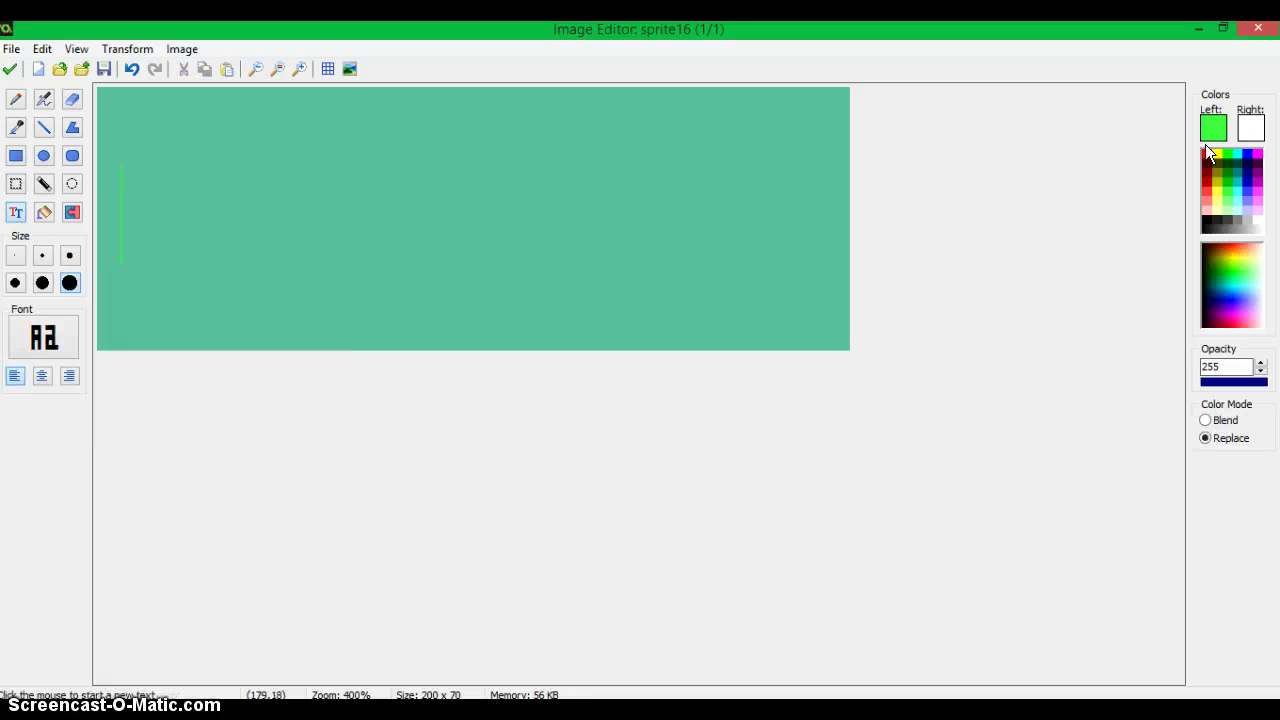
{"action": "left_click", "coordinate": [1206, 420]}
Step: Write LOAD GAME on the cleared banner, position it, and apply the image
{"action": "left_click", "coordinate": [369, 257]}
{"action": "type", "text": "LOAD GAME"}
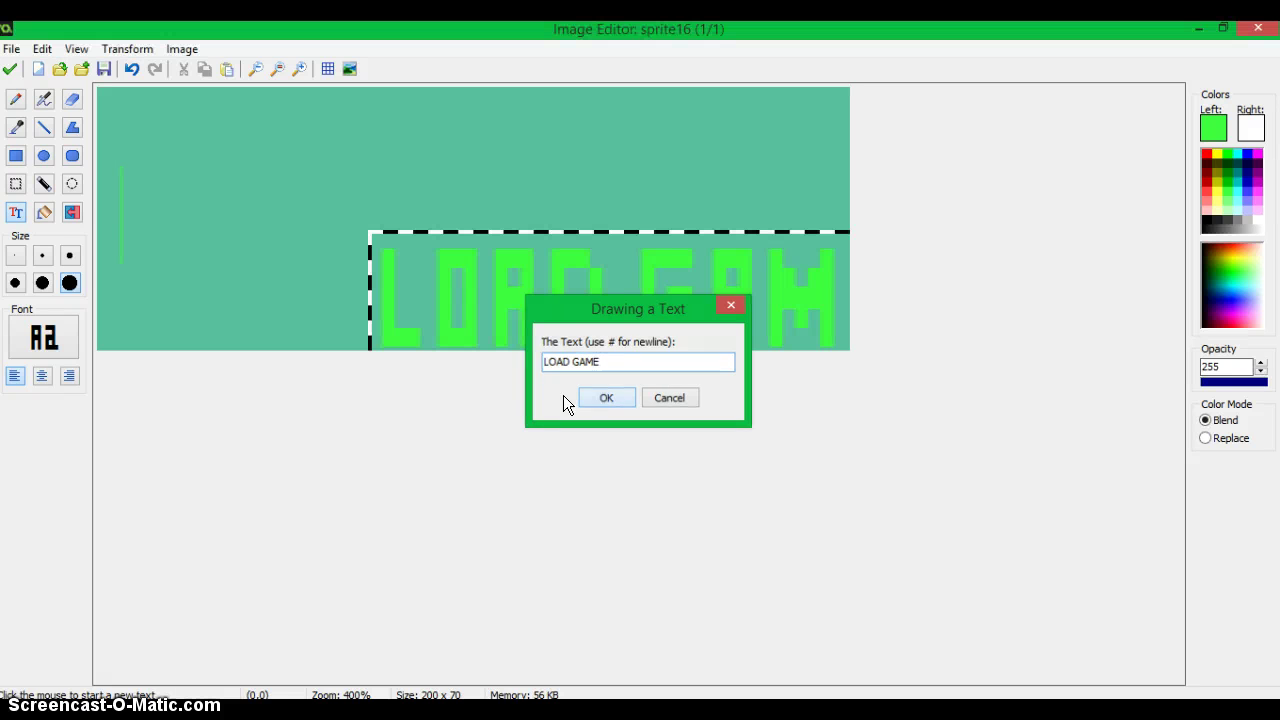
{"action": "left_click", "coordinate": [602, 397]}
{"action": "mouse_move", "coordinate": [489, 295]}
{"action": "left_mouse_down"}
{"action": "mouse_move", "coordinate": [429, 257]}
{"action": "mouse_move", "coordinate": [271, 237]}
{"action": "mouse_move", "coordinate": [229, 214]}
{"action": "left_mouse_up"}
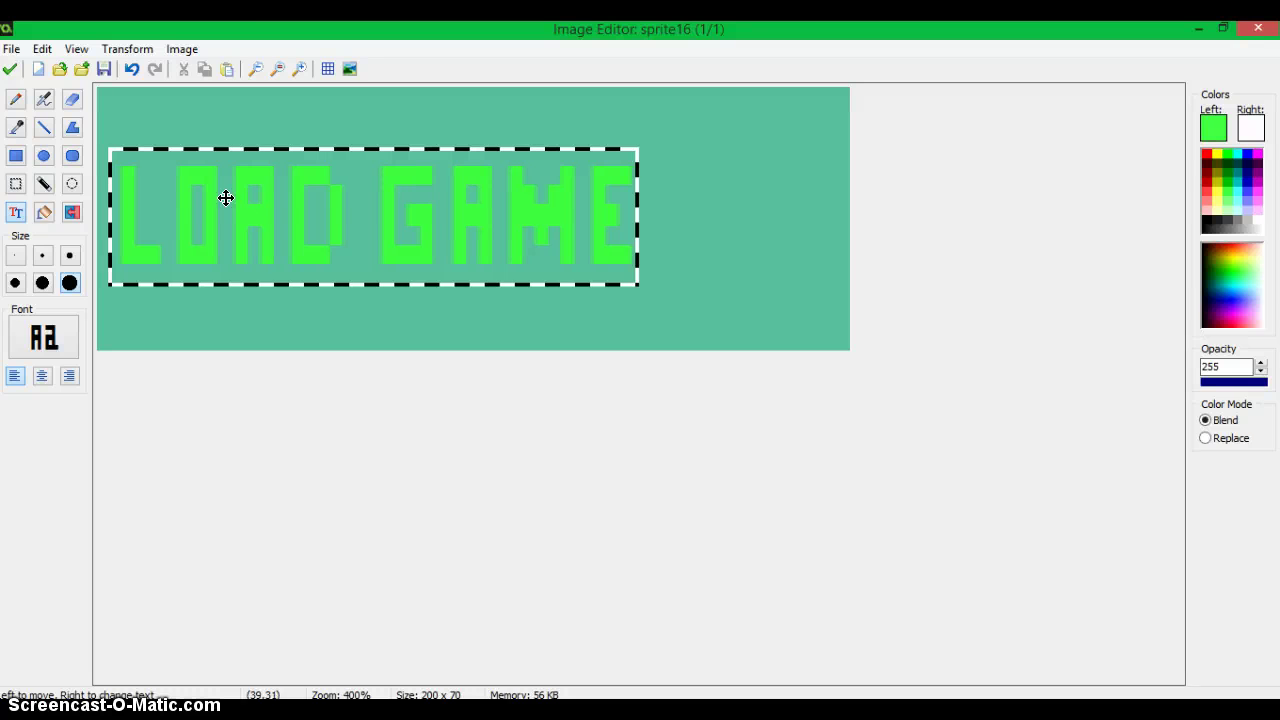
{"action": "left_click", "coordinate": [15, 100]}
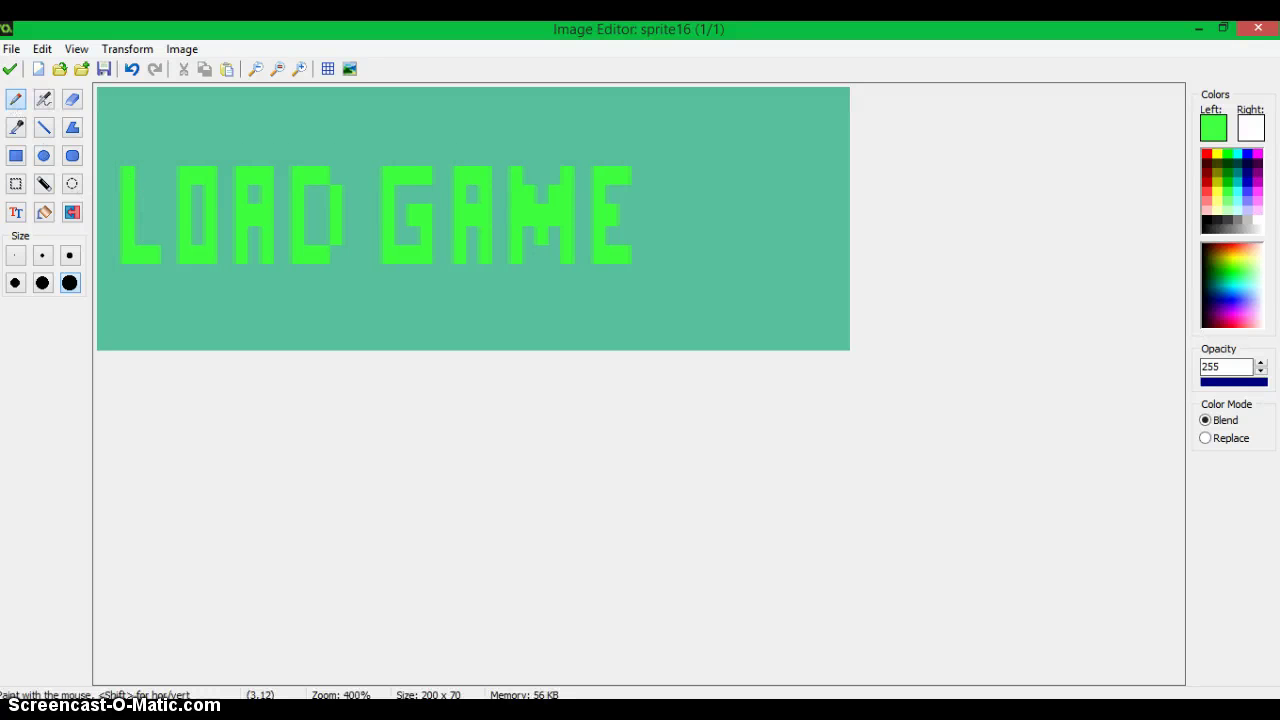
{"action": "left_click", "coordinate": [11, 69]}
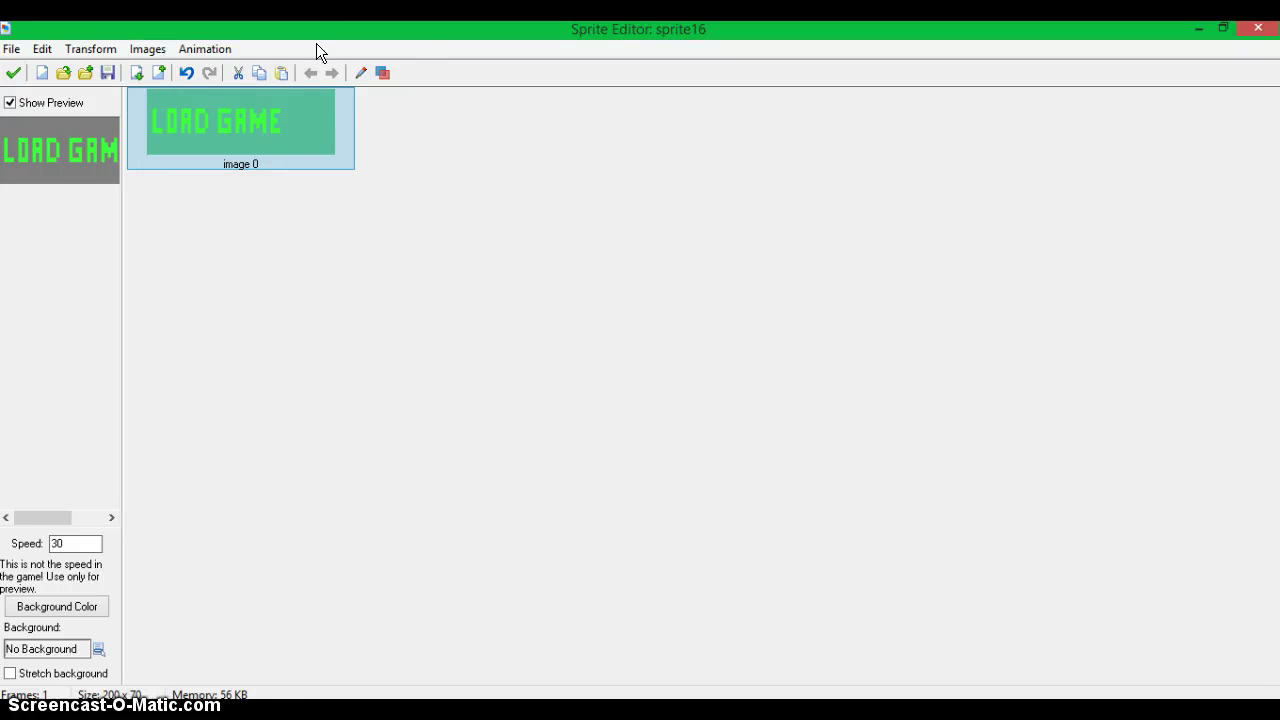
Step: Close the editor and confirm the sLoadGame properties, rechecking them once
{"action": "left_click", "coordinate": [13, 72]}
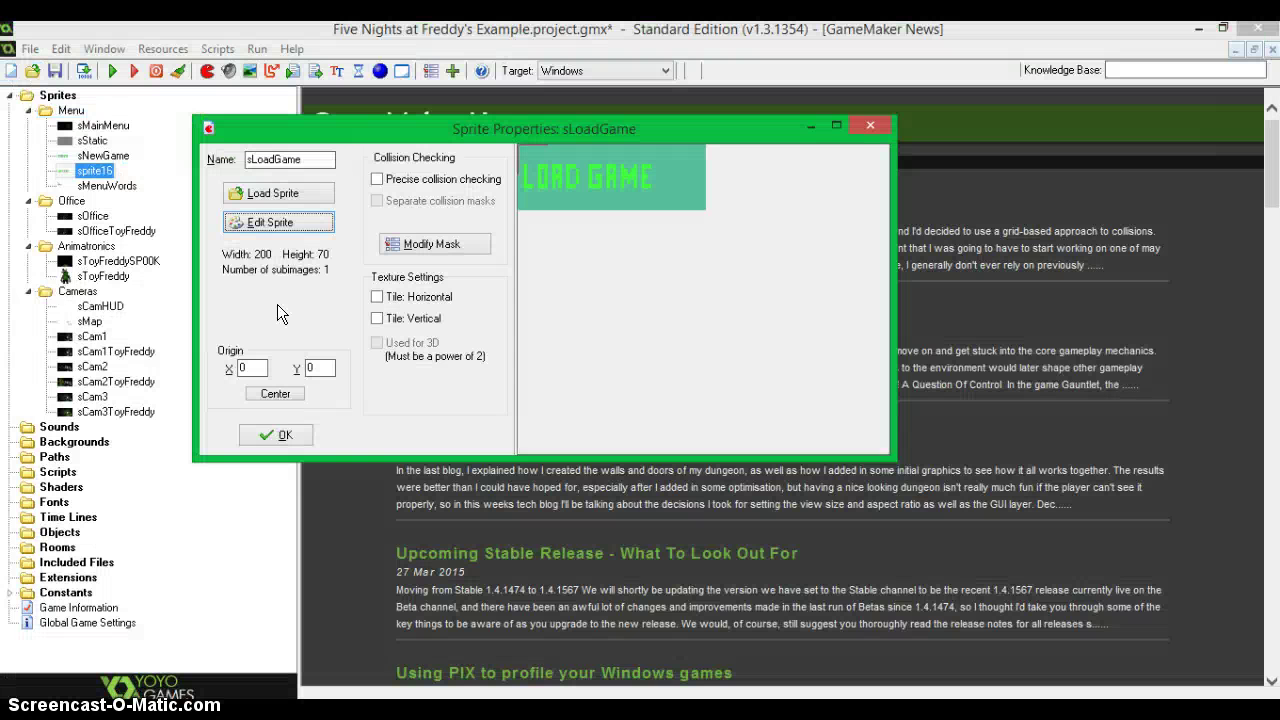
{"action": "left_click", "coordinate": [296, 428]}
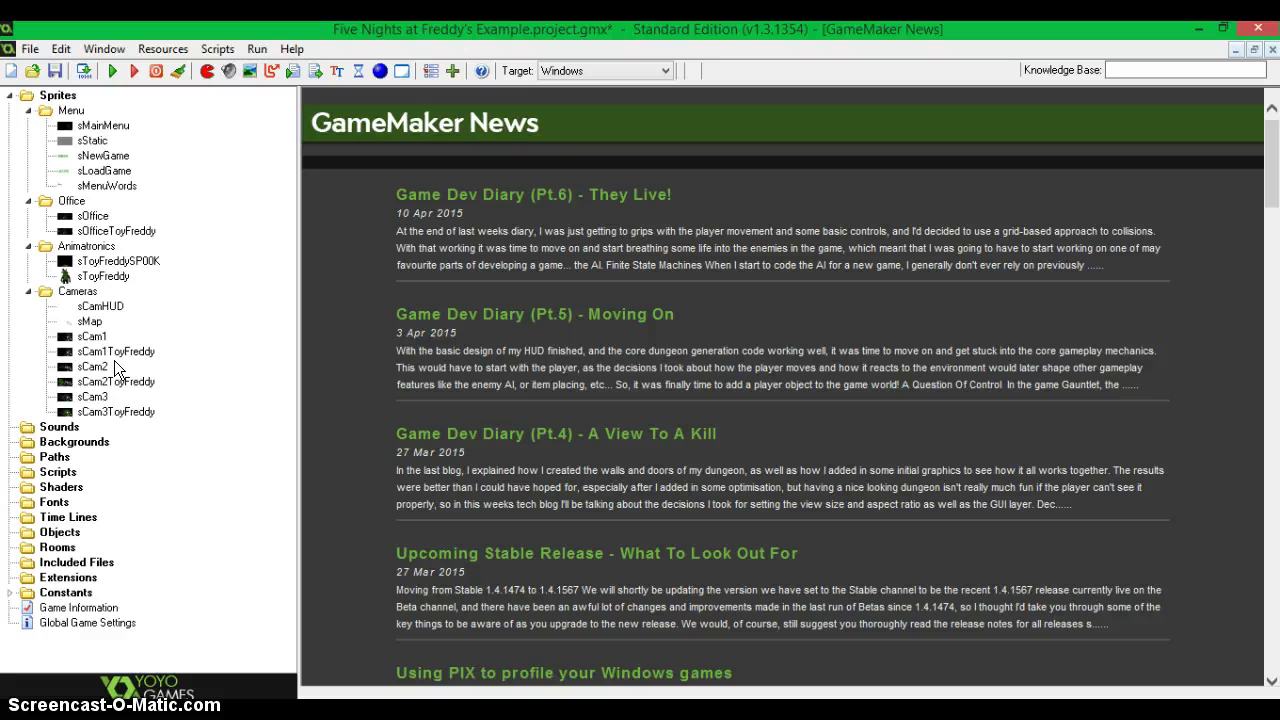
{"action": "double_click", "coordinate": [104, 170]}
{"action": "left_click", "coordinate": [287, 437]}
Step: Insert a sprite below sMenuWords, name it sNewspaper, and open it for editing
{"action": "right_click", "coordinate": [118, 188]}
{"action": "left_click", "coordinate": [133, 208]}
{"action": "left_click_drag", "start_coordinate": [95, 186], "coordinate": [135, 205]}
{"action": "left_click", "coordinate": [281, 162]}
{"action": "left_click_drag", "start_coordinate": [279, 173], "coordinate": [257, 178]}
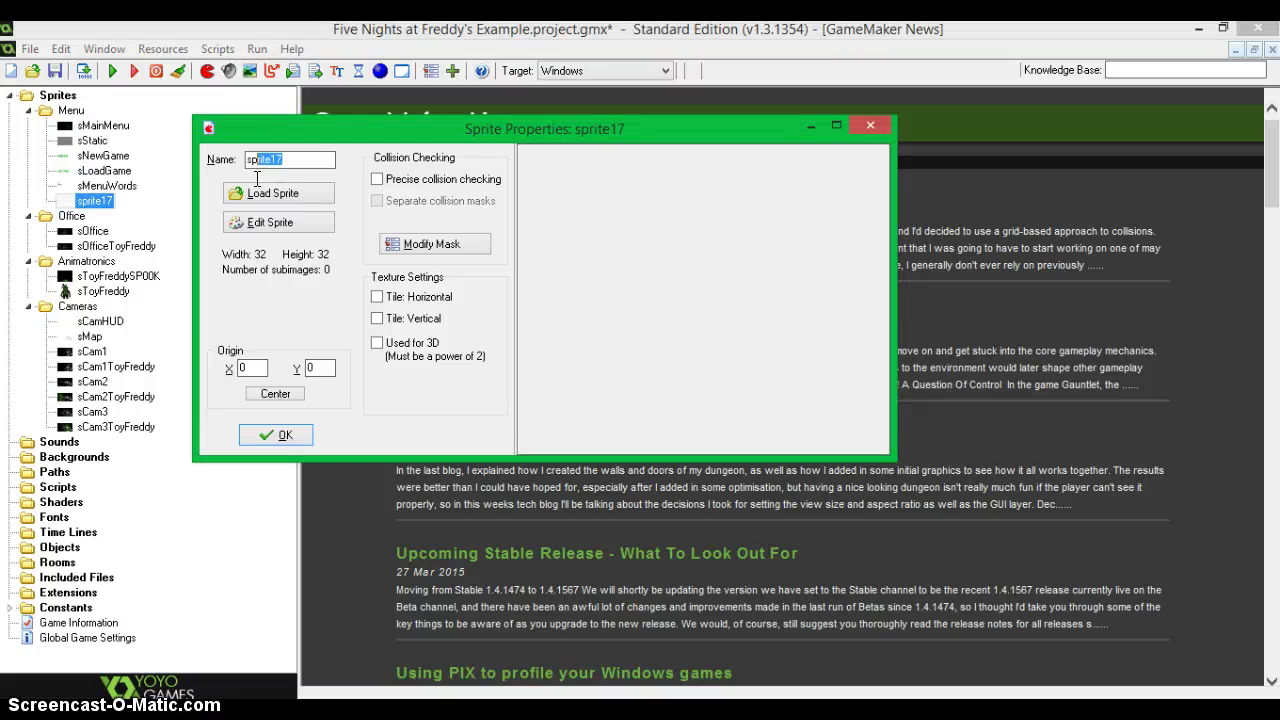
{"action": "key", "text": "BackSpace"}
{"action": "key", "text": "BackSpace"}
{"action": "type", "text": "Newsa"}
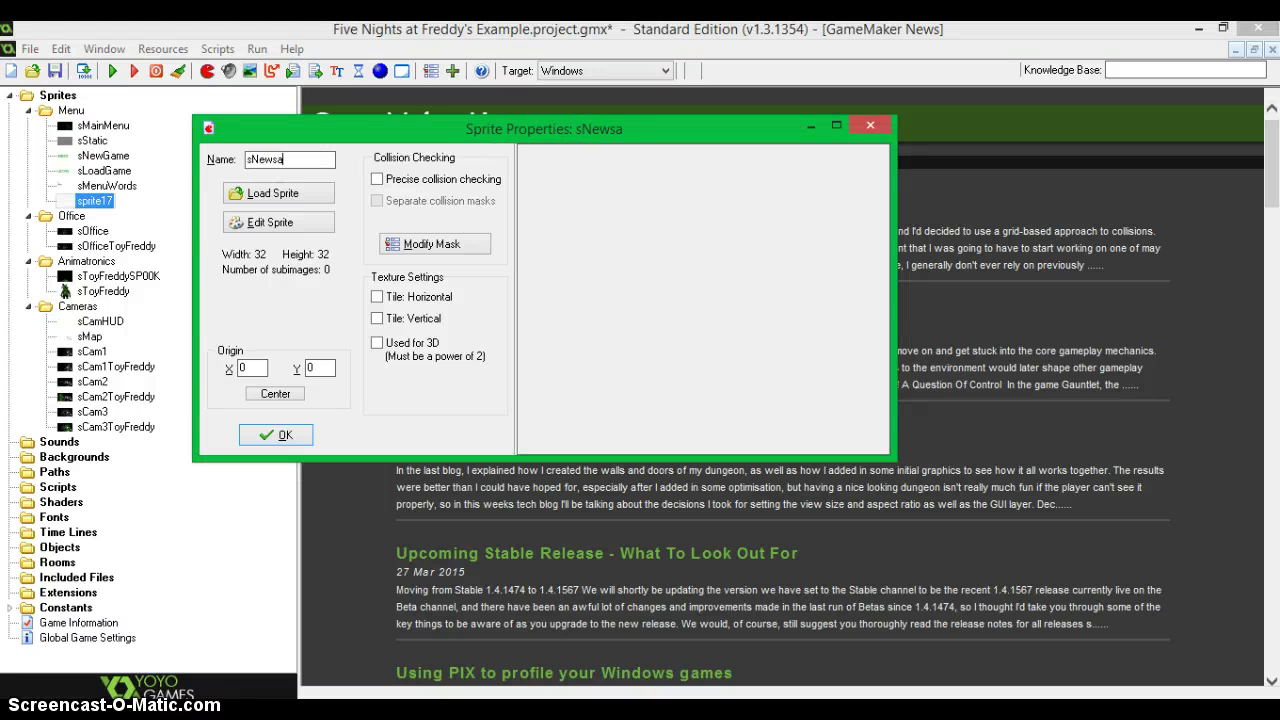
{"action": "key", "text": "BackSpace"}
{"action": "type", "text": "paper"}
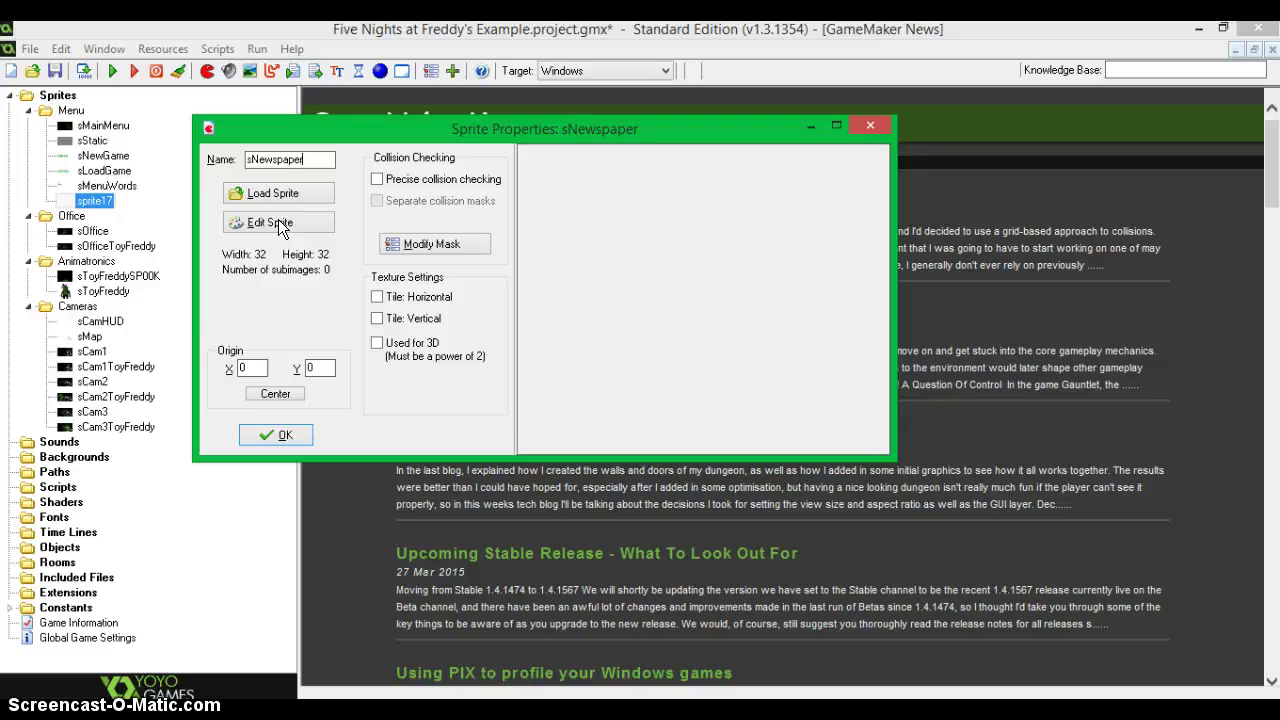
{"action": "left_click", "coordinate": [278, 220]}
Step: Create a new 900 × 500 blank image for sNewspaper
{"action": "left_click", "coordinate": [11, 49]}
{"action": "left_click", "coordinate": [30, 68]}
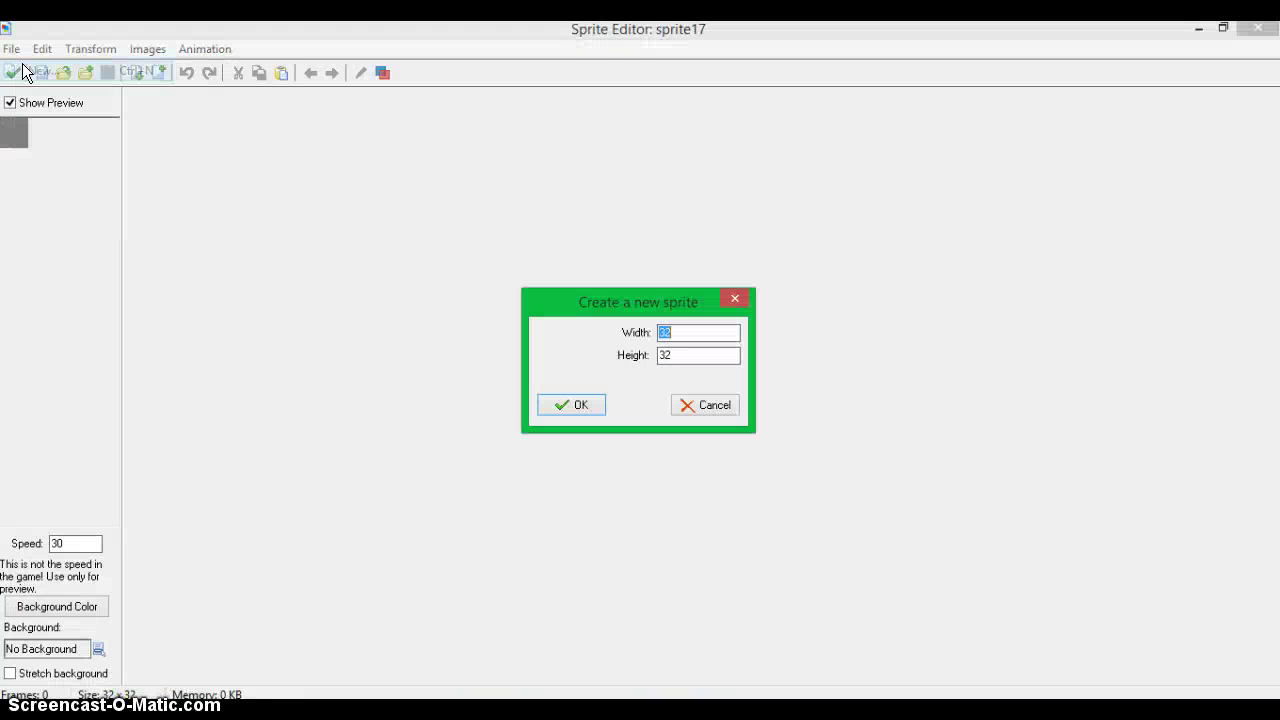
{"action": "key", "text": "BackSpace"}
{"action": "type", "text": "900"}
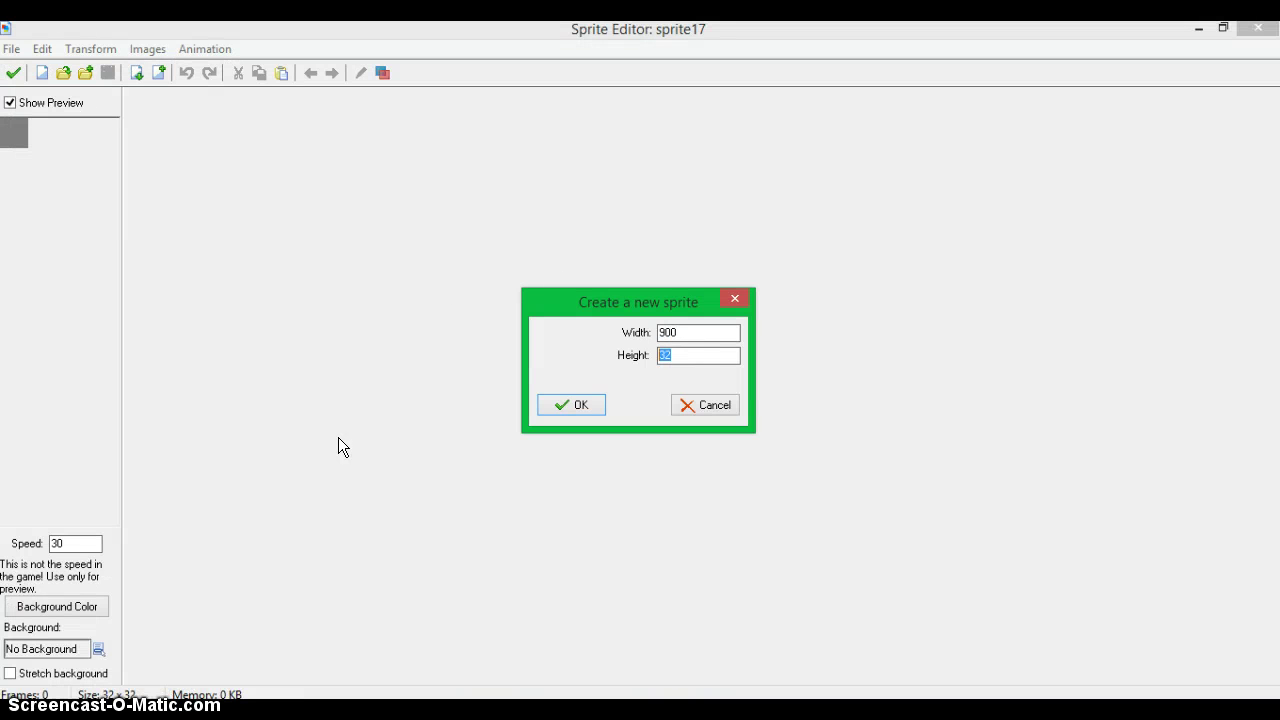
{"action": "left_click", "coordinate": [568, 405]}
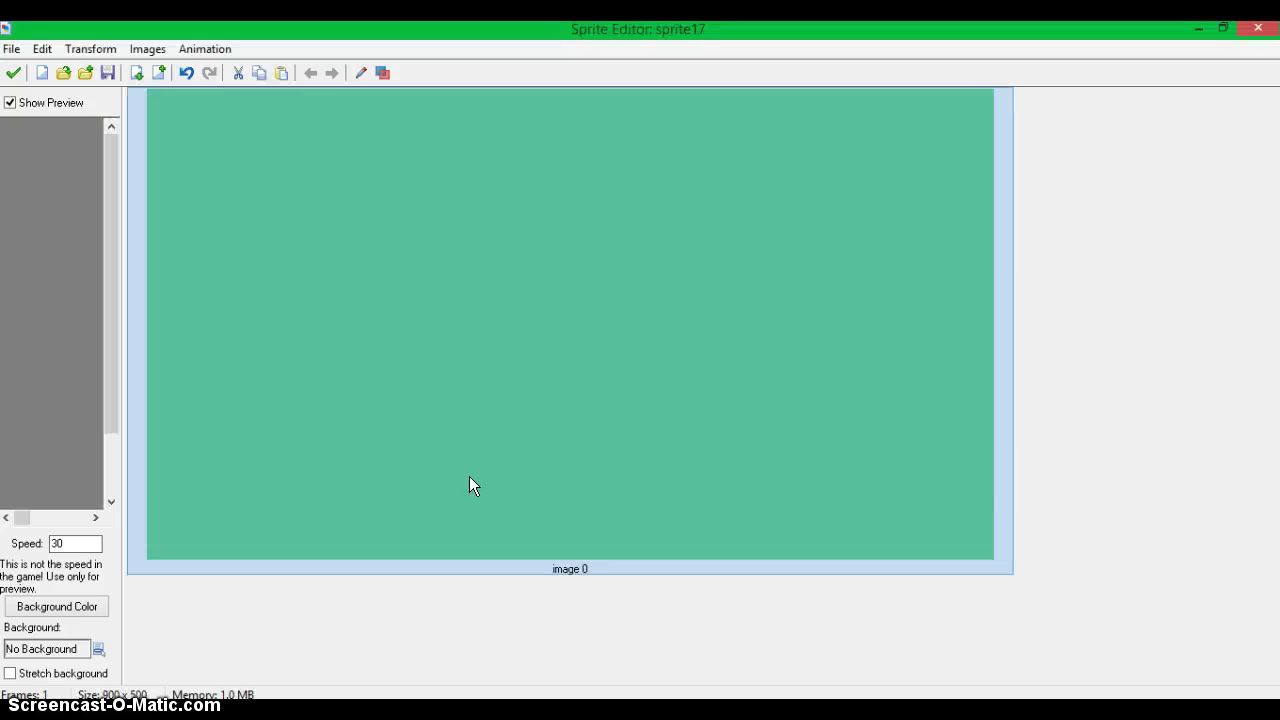
Step: Flood fill the whole canvas of image 0 with white
{"action": "double_click", "coordinate": [386, 279]}
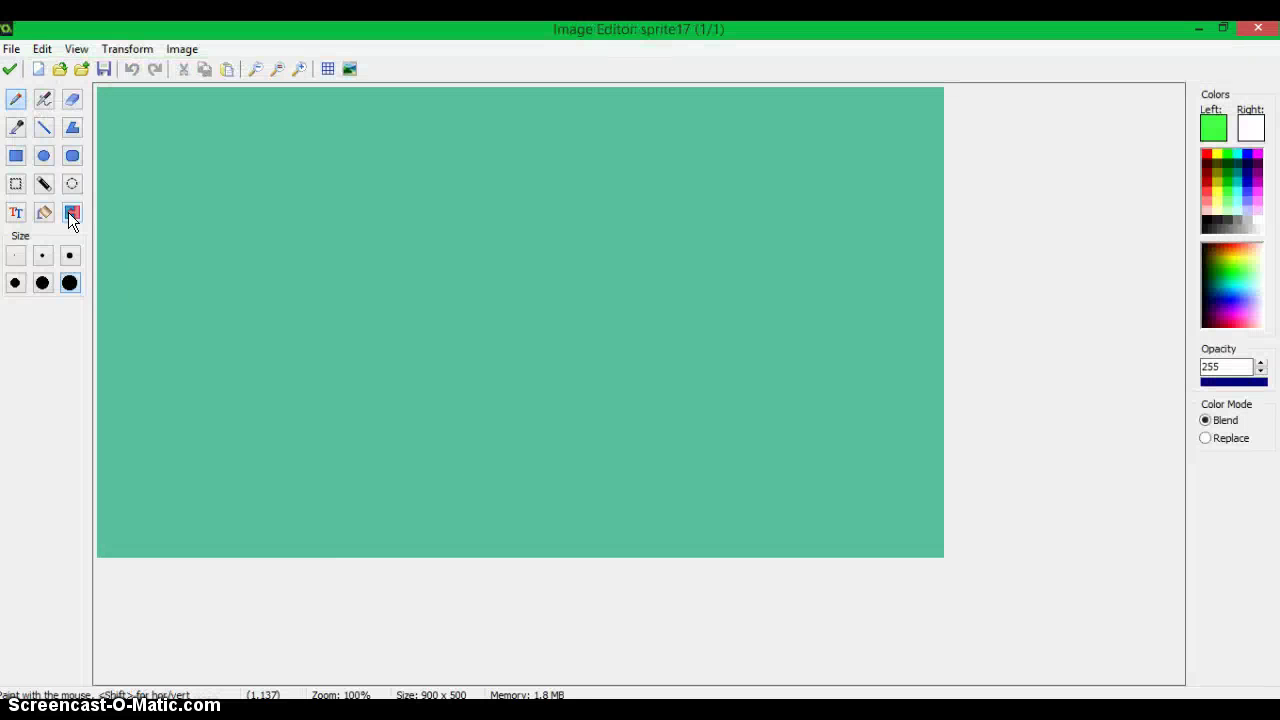
{"action": "left_click", "coordinate": [47, 212]}
{"action": "left_click", "coordinate": [1258, 210]}
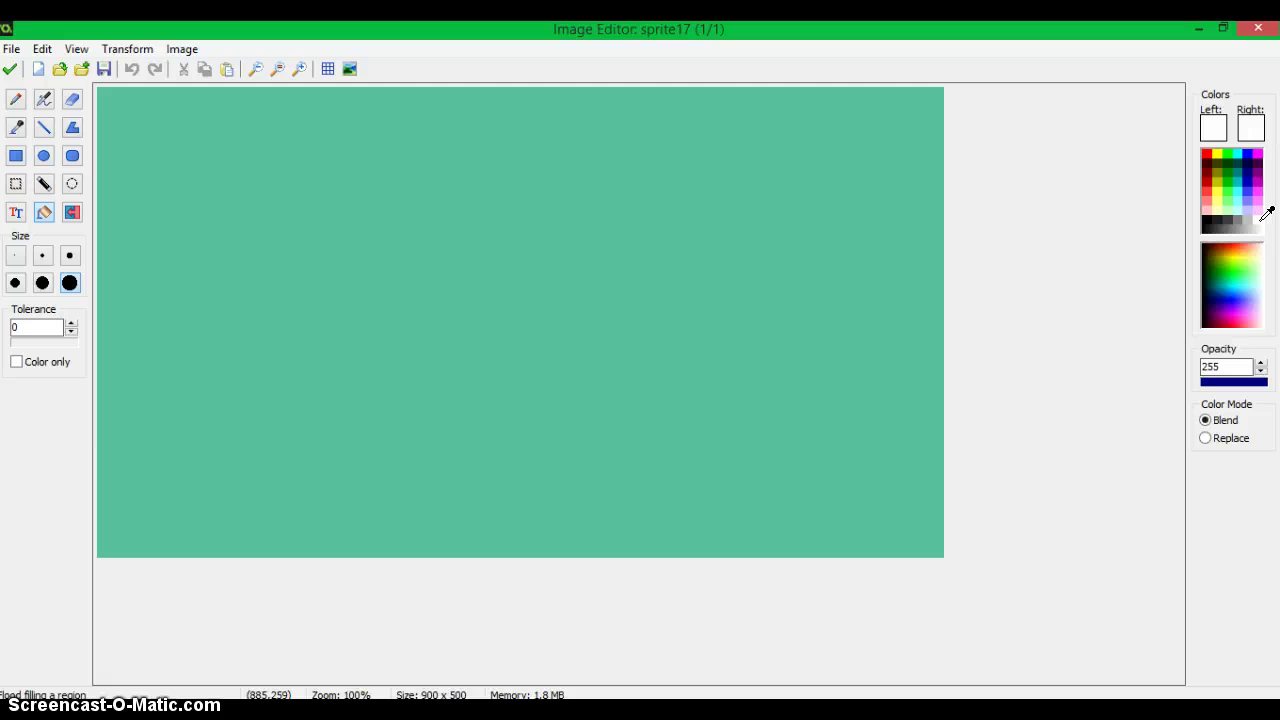
{"action": "left_click", "coordinate": [527, 440]}
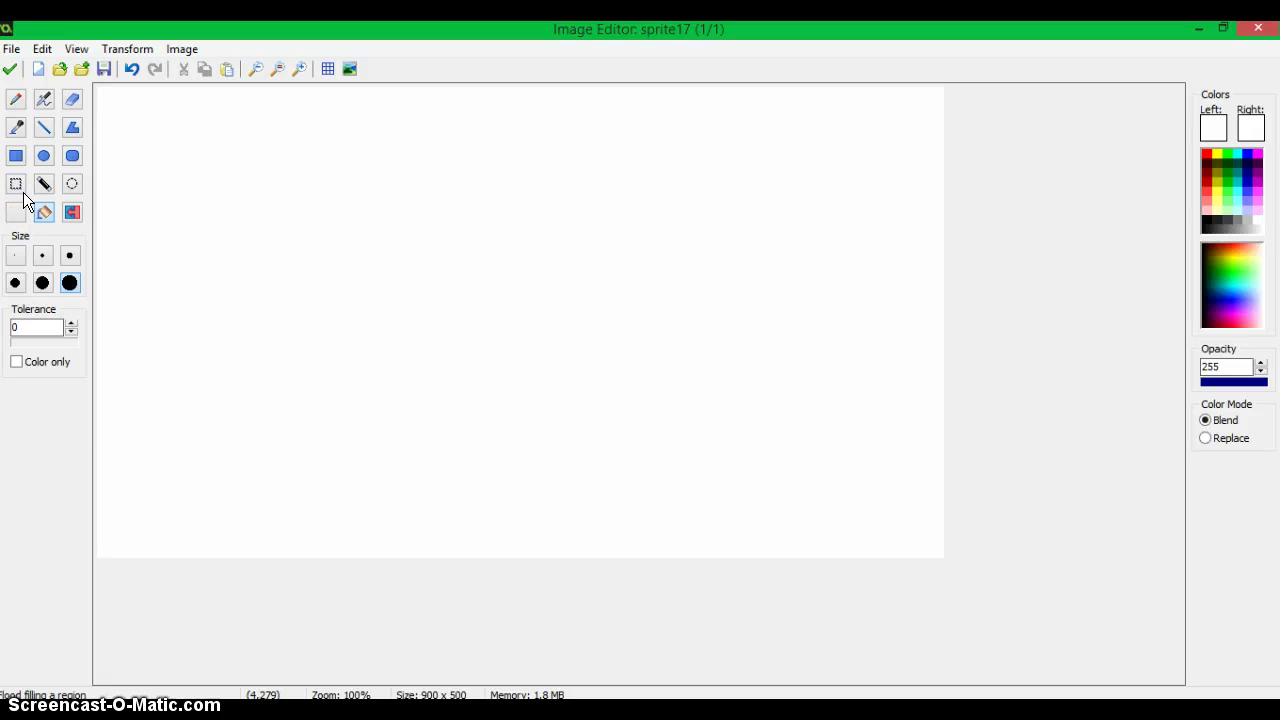
{"action": "left_click", "coordinate": [16, 155]}
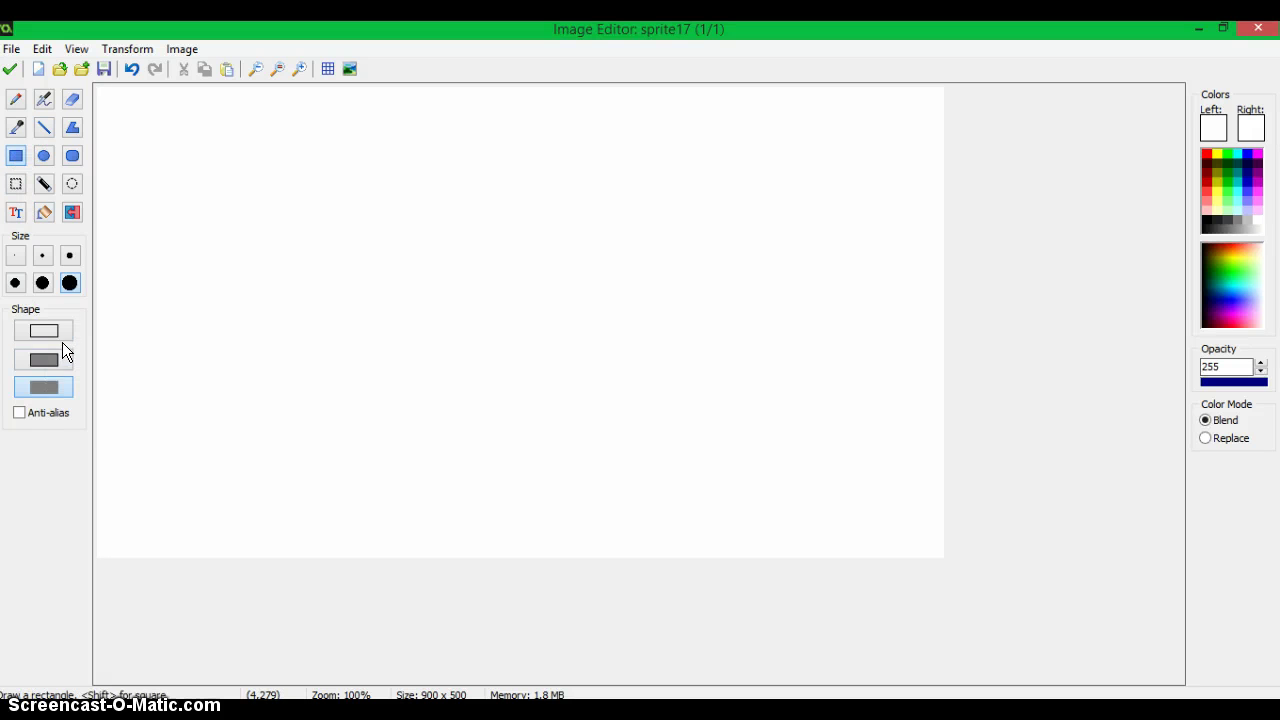
Step: Draw a thick black outline box spanning most of the canvas
{"action": "left_click", "coordinate": [62, 340]}
{"action": "mouse_move", "coordinate": [1275, 25]}
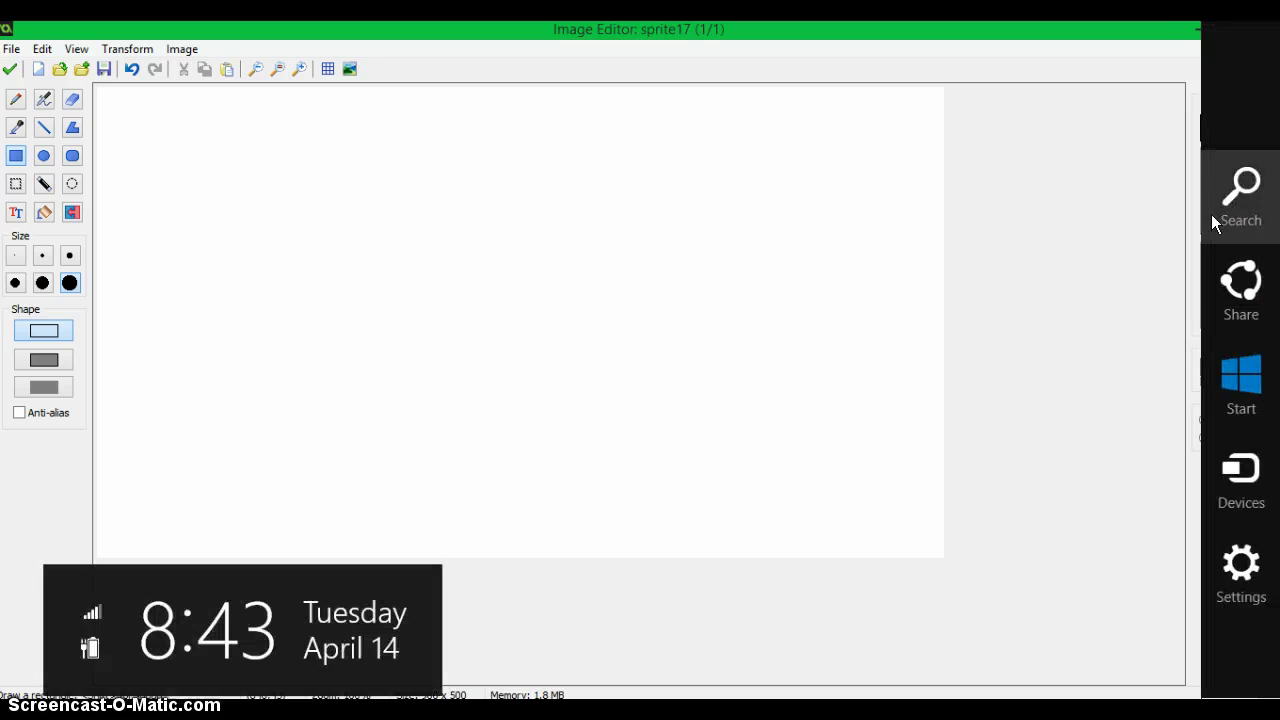
{"action": "left_click", "coordinate": [1207, 222]}
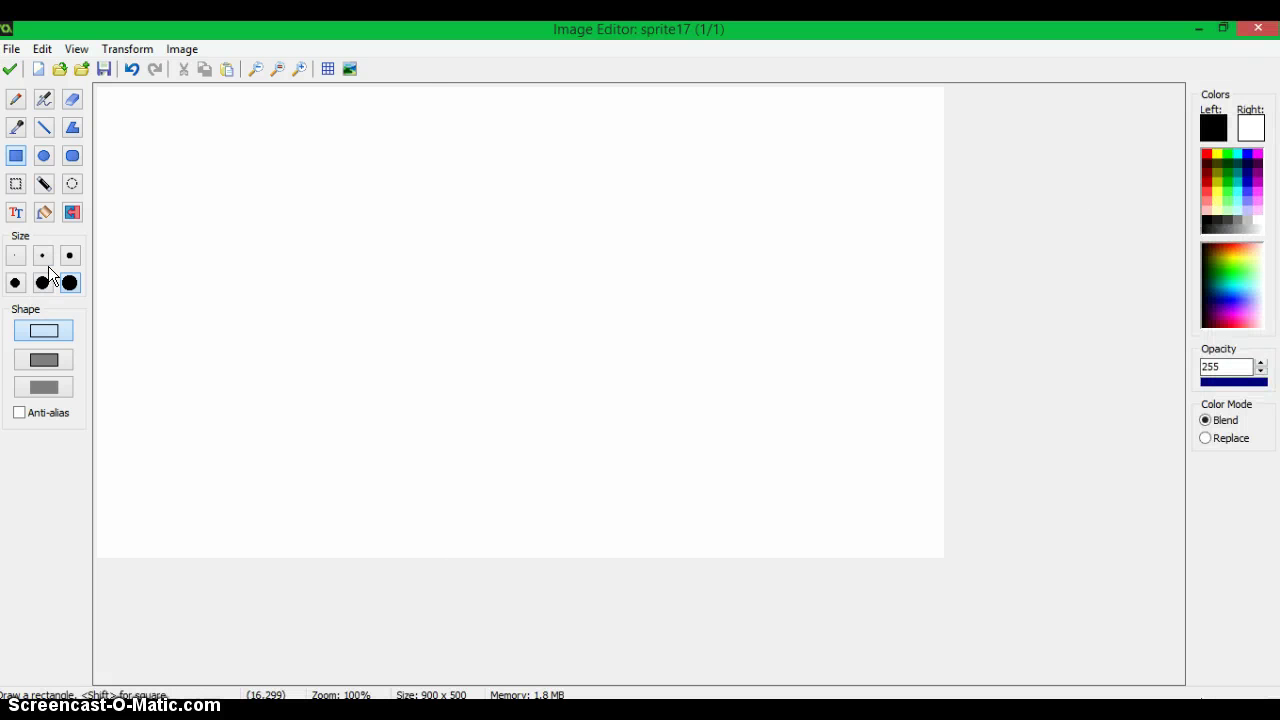
{"action": "left_click", "coordinate": [15, 282]}
{"action": "left_click_drag", "start_coordinate": [208, 158], "coordinate": [520, 438]}
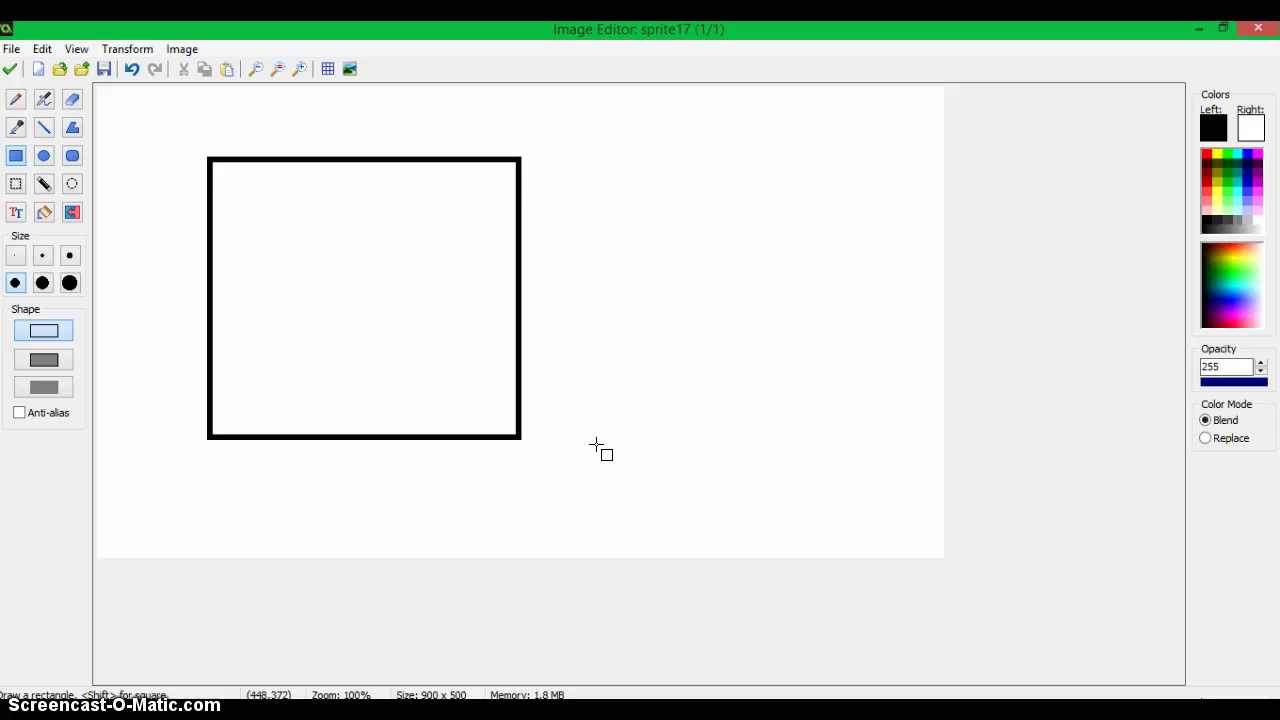
{"action": "left_click_drag", "start_coordinate": [596, 445], "coordinate": [768, 500]}
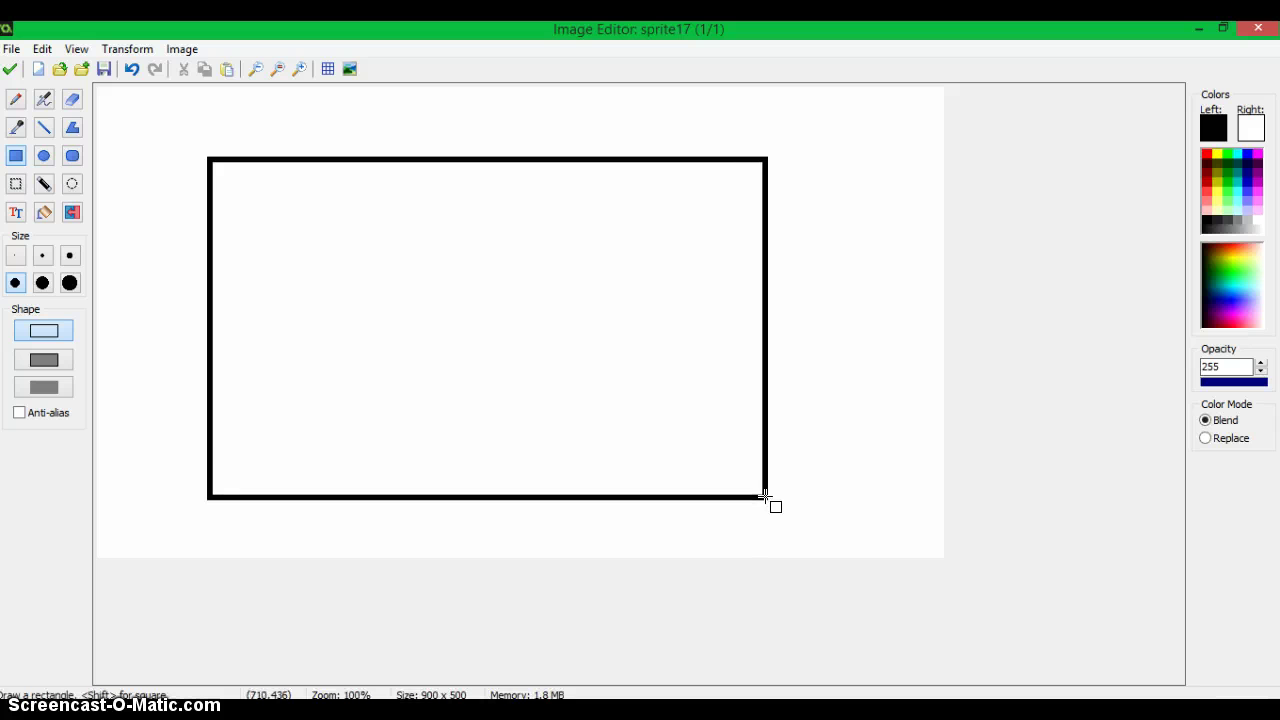
Step: Draw straight black lines from the box's corners and sides out to the canvas edges
{"action": "left_click", "coordinate": [45, 128]}
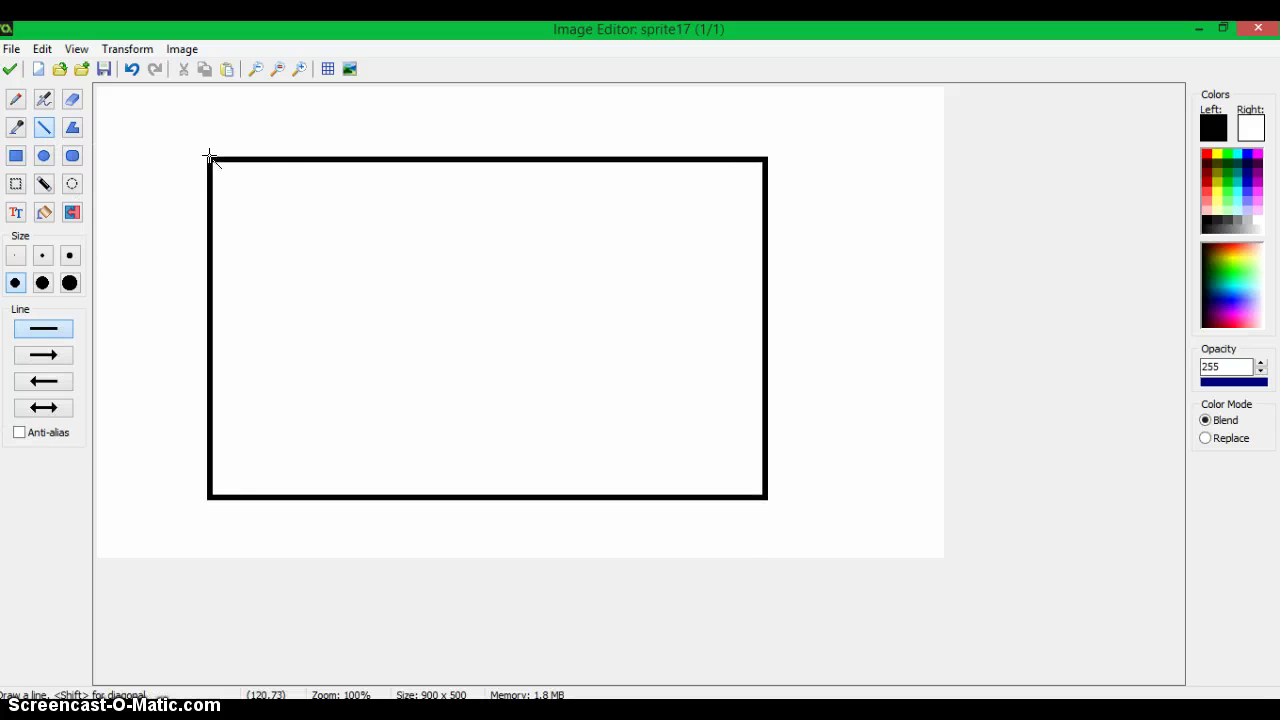
{"action": "left_click_drag", "start_coordinate": [206, 160], "coordinate": [2, 158]}
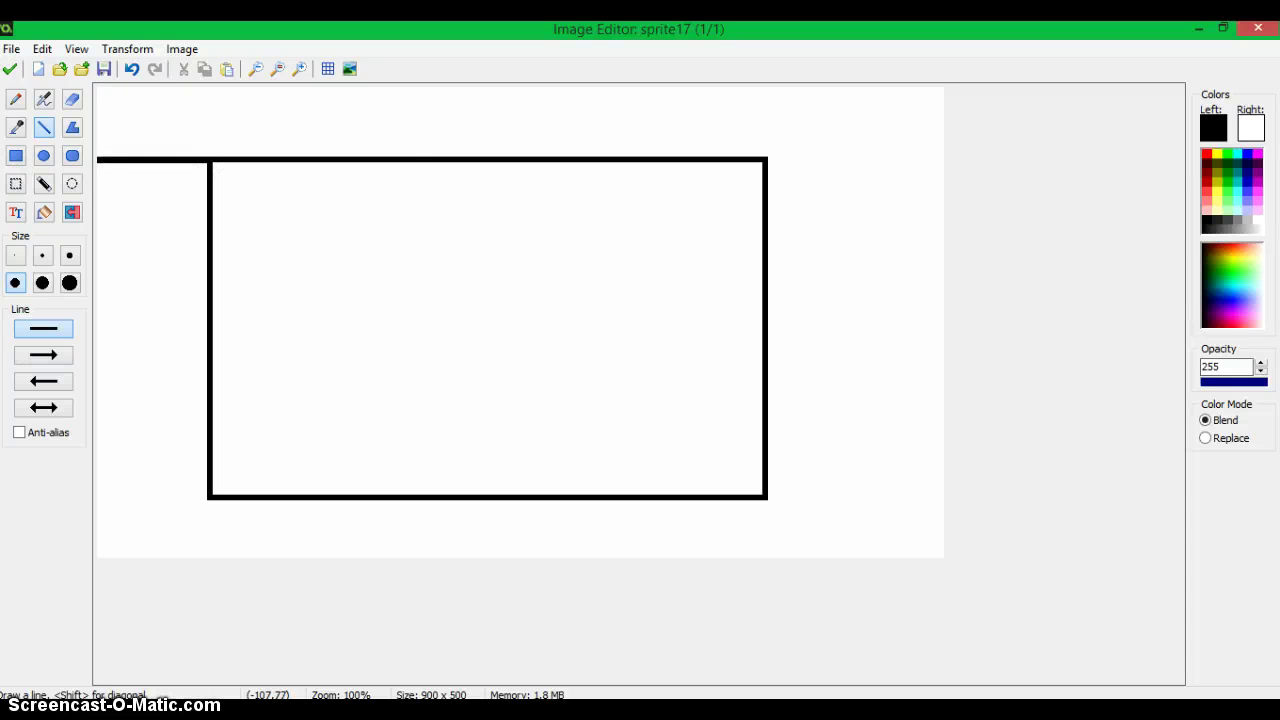
{"action": "left_click_drag", "start_coordinate": [405, 161], "coordinate": [418, 10]}
{"action": "left_click", "coordinate": [131, 72]}
{"action": "mouse_move", "coordinate": [401, 158]}
{"action": "left_mouse_down"}
{"action": "mouse_move", "coordinate": [423, 34]}
{"action": "mouse_move", "coordinate": [400, 11]}
{"action": "left_mouse_up"}
{"action": "left_click_drag", "start_coordinate": [786, 160], "coordinate": [1072, 160]}
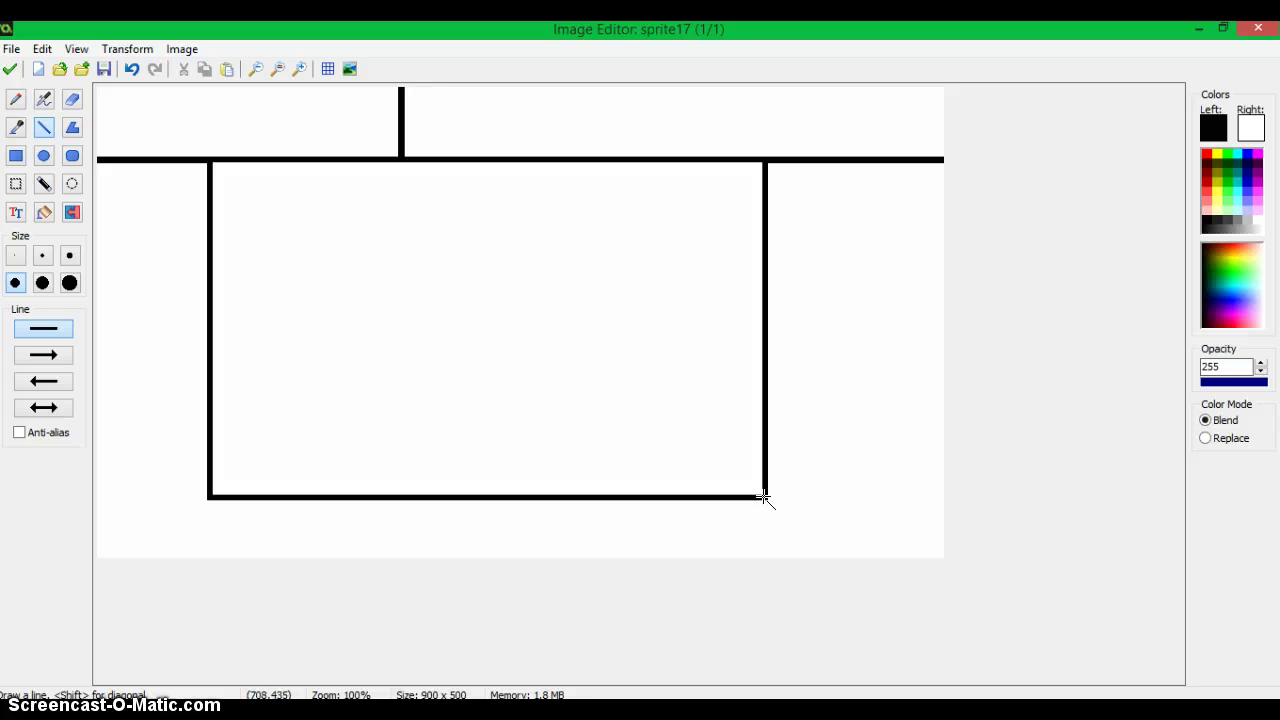
{"action": "left_click_drag", "start_coordinate": [764, 497], "coordinate": [765, 592]}
{"action": "left_click_drag", "start_coordinate": [210, 499], "coordinate": [211, 613]}
{"action": "left_click_drag", "start_coordinate": [210, 521], "coordinate": [2, 521]}
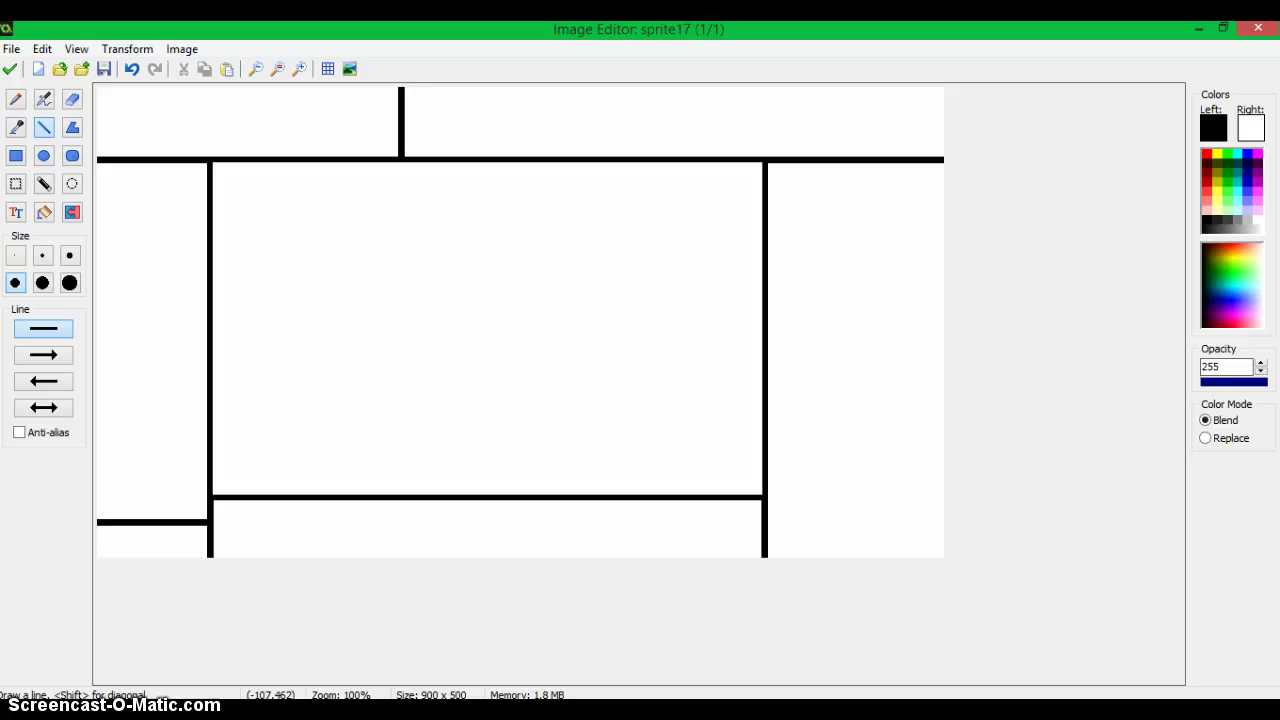
{"action": "left_click_drag", "start_coordinate": [766, 403], "coordinate": [1102, 405]}
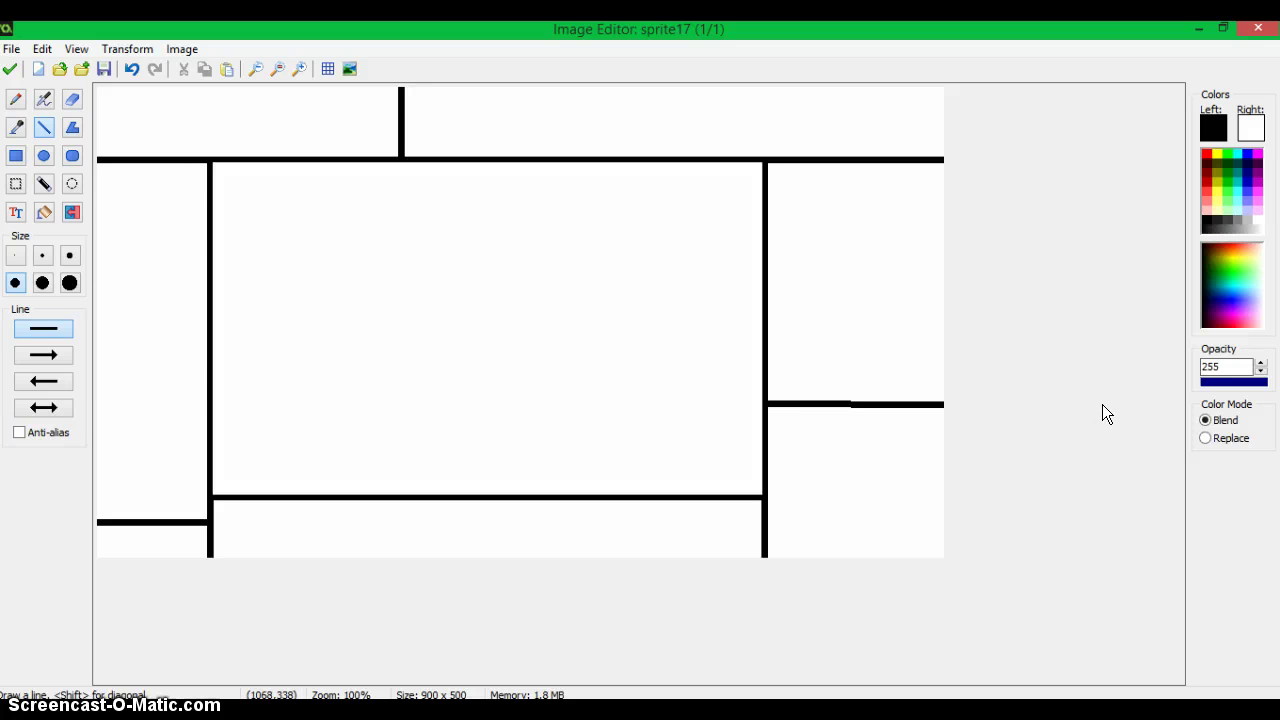
Step: Fill a solid black band across the top of the central box
{"action": "left_click", "coordinate": [15, 155]}
{"action": "left_click", "coordinate": [44, 387]}
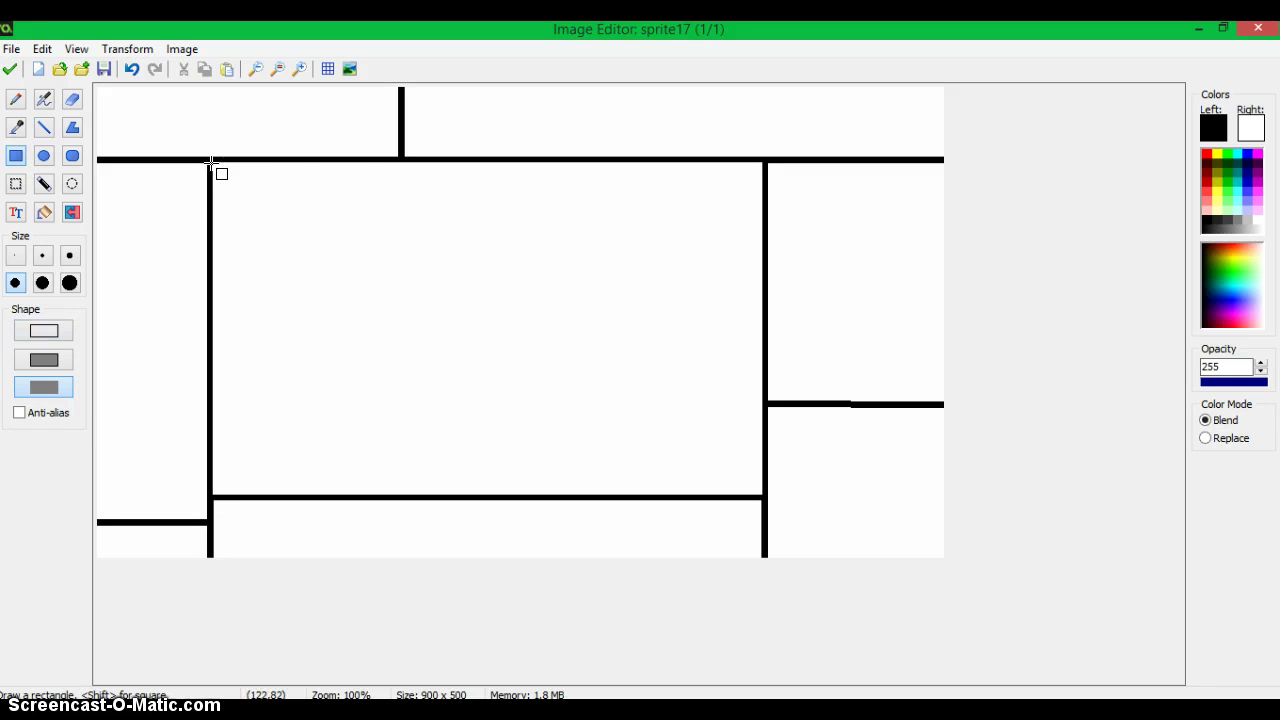
{"action": "mouse_move", "coordinate": [212, 164]}
{"action": "left_mouse_down"}
{"action": "mouse_move", "coordinate": [271, 200]}
{"action": "mouse_move", "coordinate": [325, 192]}
{"action": "left_mouse_up"}
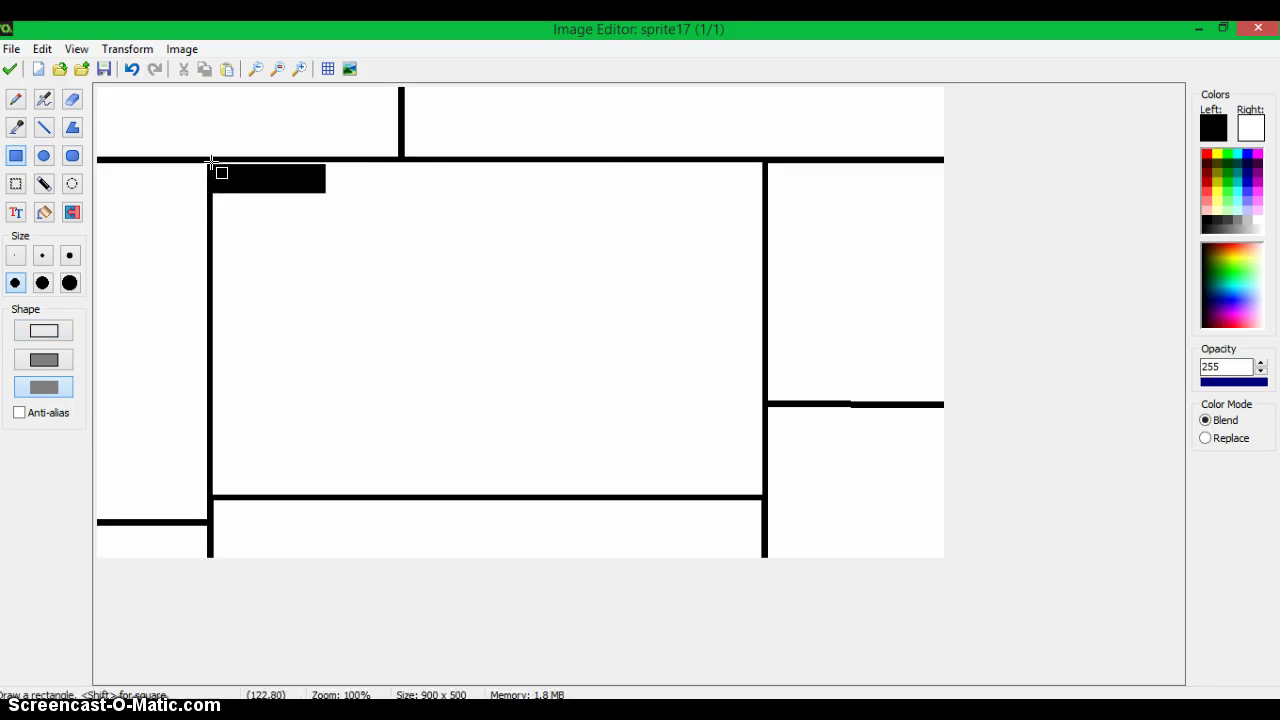
{"action": "mouse_move", "coordinate": [209, 161]}
{"action": "left_mouse_down"}
{"action": "mouse_move", "coordinate": [735, 258]}
{"action": "mouse_move", "coordinate": [761, 205]}
{"action": "mouse_move", "coordinate": [761, 244]}
{"action": "left_mouse_up"}
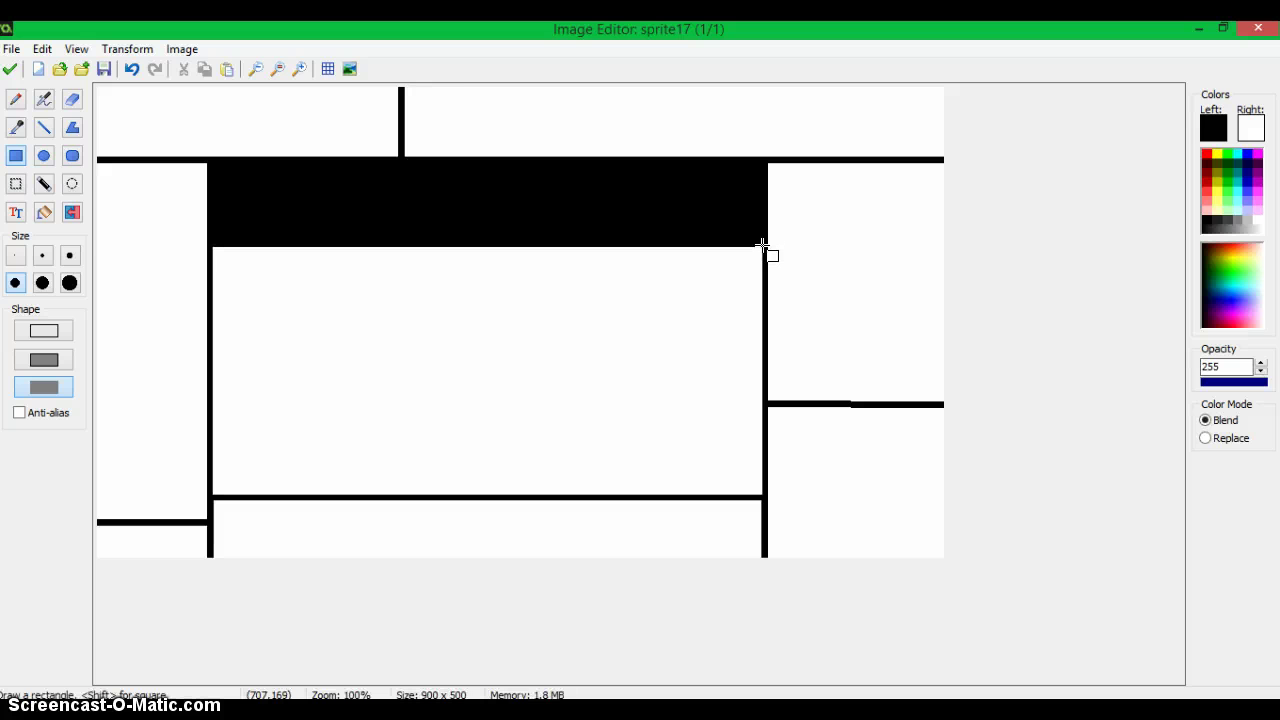
Step: Set the text tool to white Times New Roman at size 40
{"action": "left_click", "coordinate": [16, 212]}
{"action": "left_click", "coordinate": [1264, 216]}
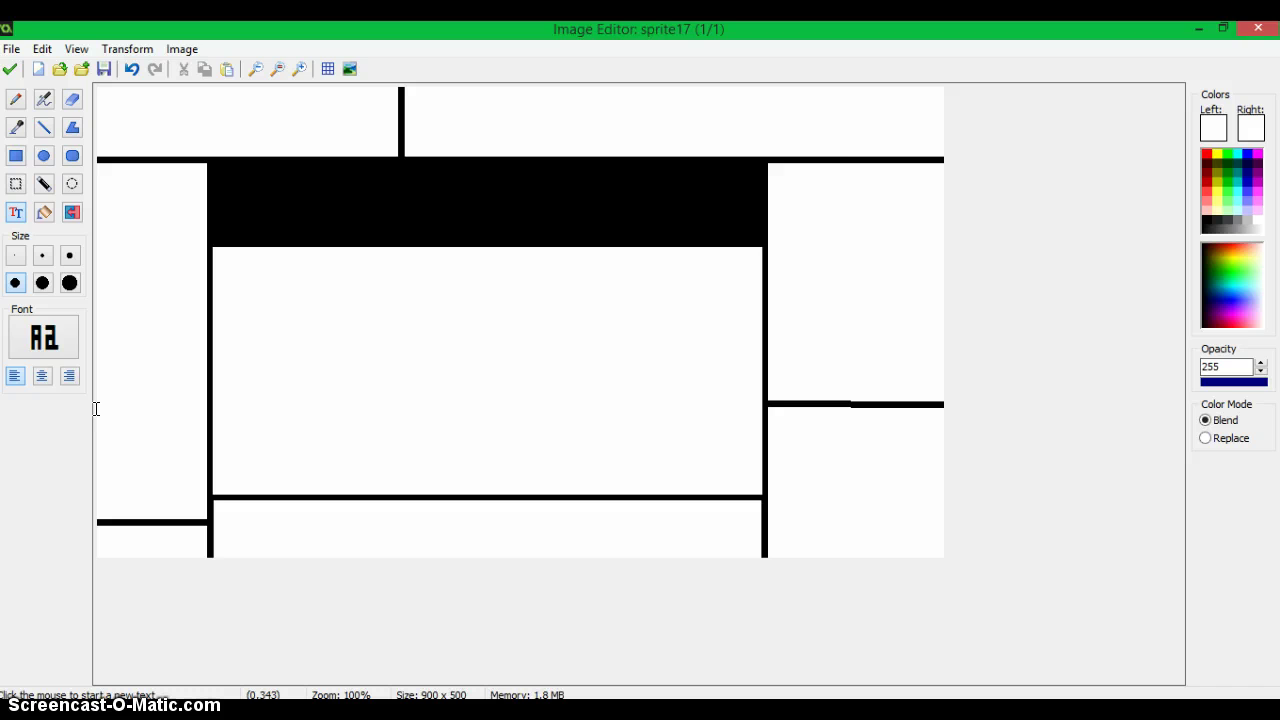
{"action": "left_click", "coordinate": [43, 337]}
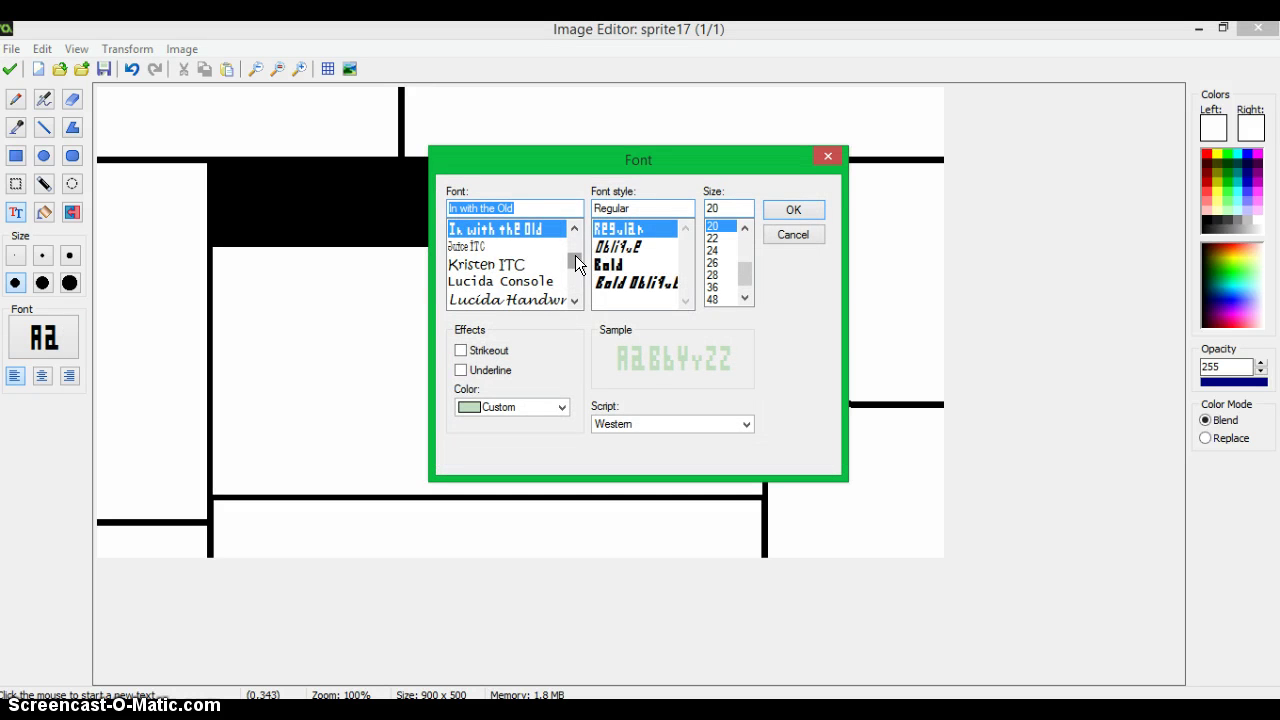
{"action": "left_click_drag", "start_coordinate": [576, 262], "coordinate": [576, 290]}
{"action": "left_click", "coordinate": [574, 228]}
{"action": "left_click", "coordinate": [574, 228]}
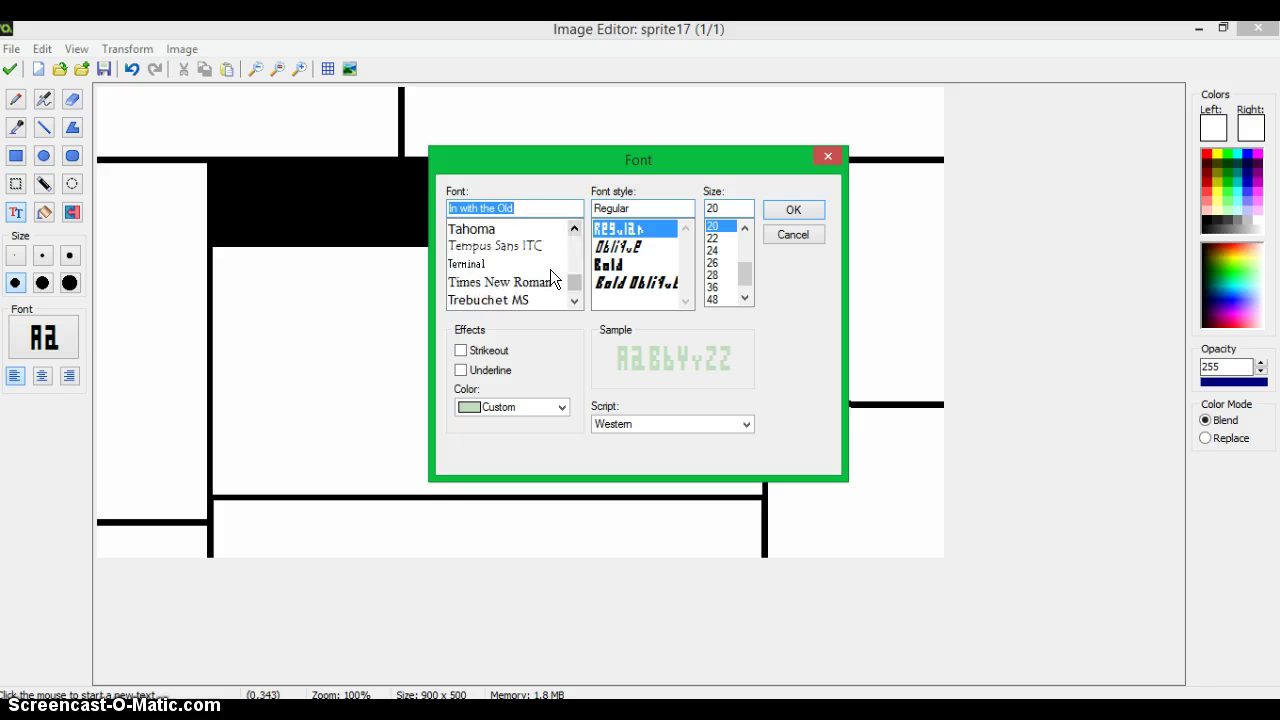
{"action": "left_click", "coordinate": [540, 282]}
{"action": "double_click", "coordinate": [738, 209]}
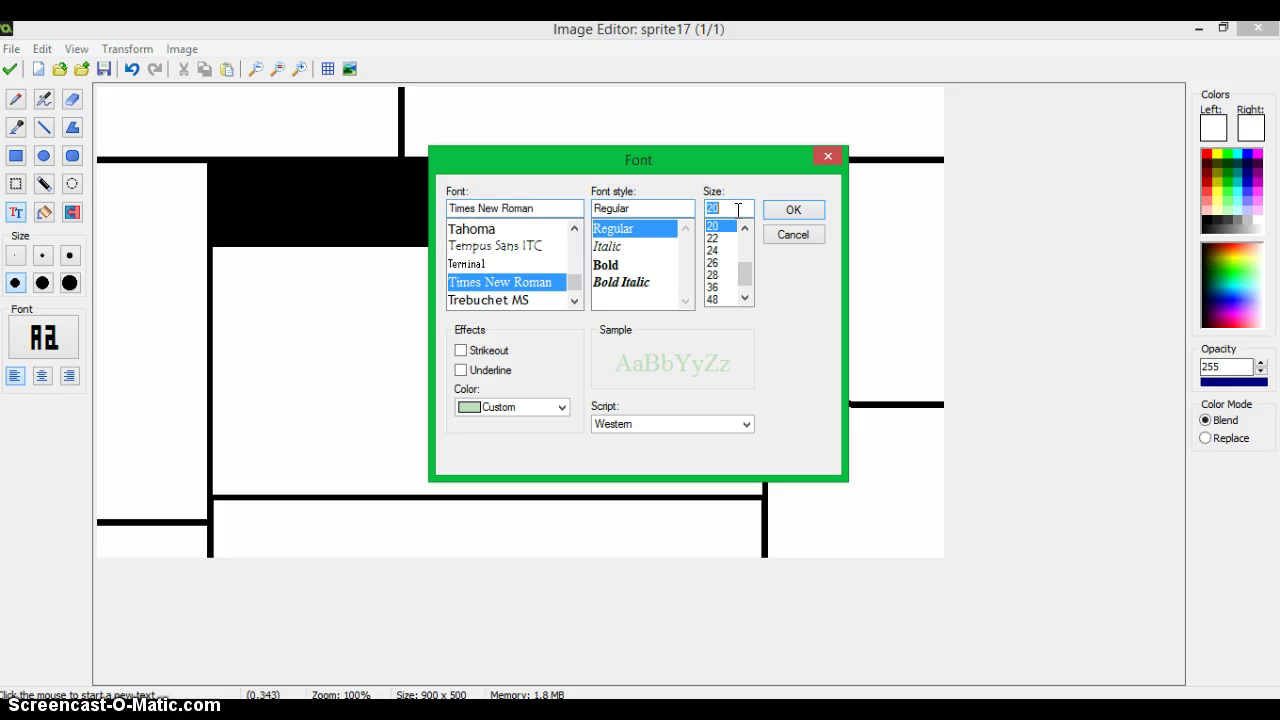
{"action": "key", "text": "BackSpace"}
{"action": "type", "text": "40"}
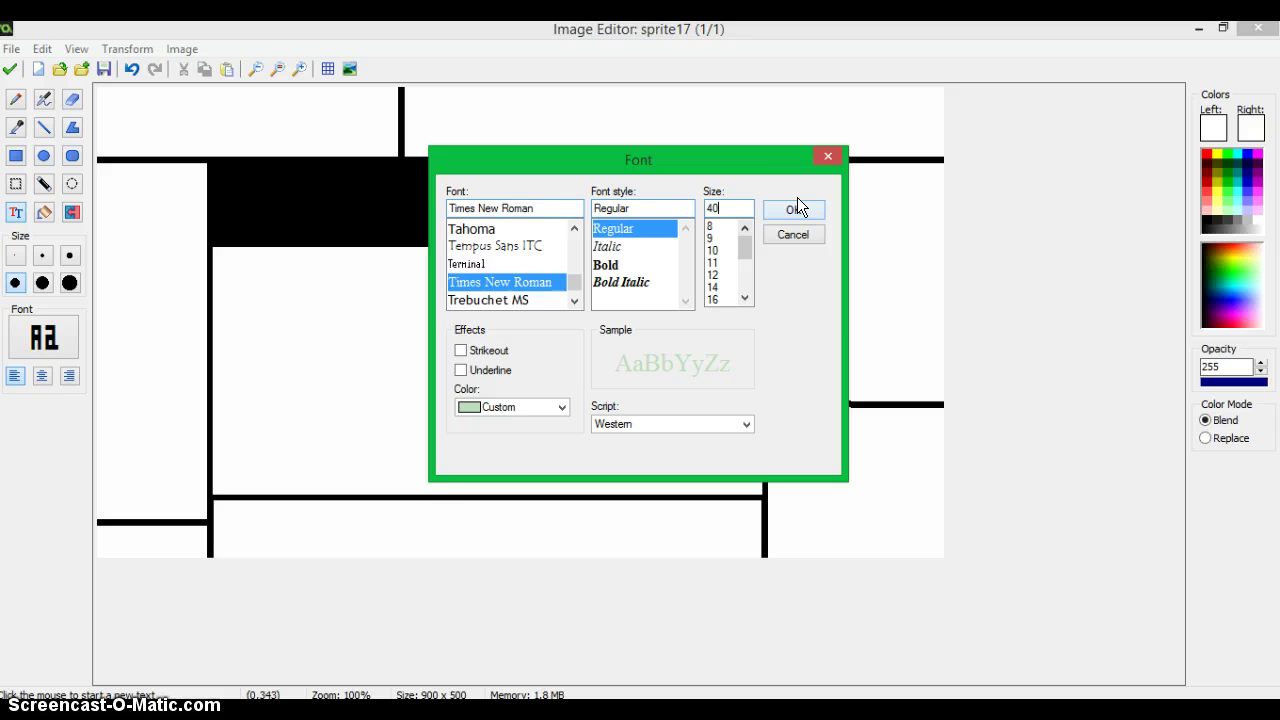
{"action": "left_click", "coordinate": [797, 207]}
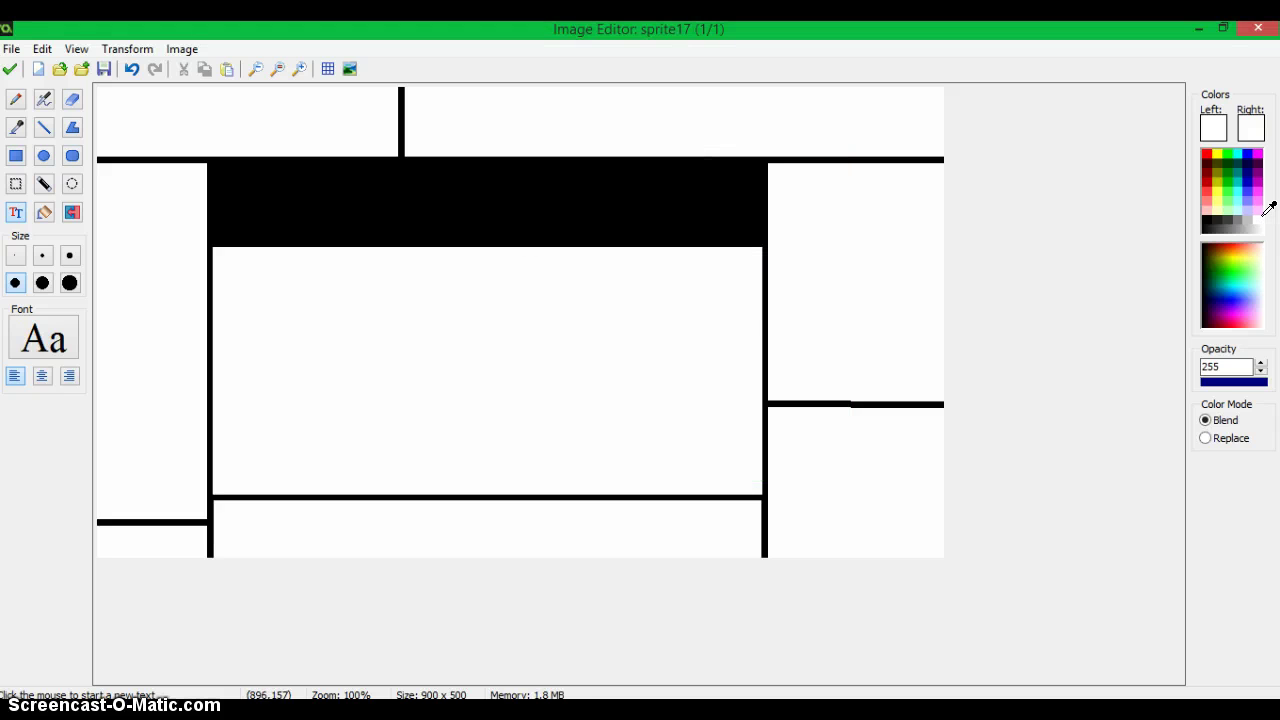
Step: Enter the headline OLD LOCATION FOUND!!!1 and move it up into the black band
{"action": "left_click", "coordinate": [325, 199]}
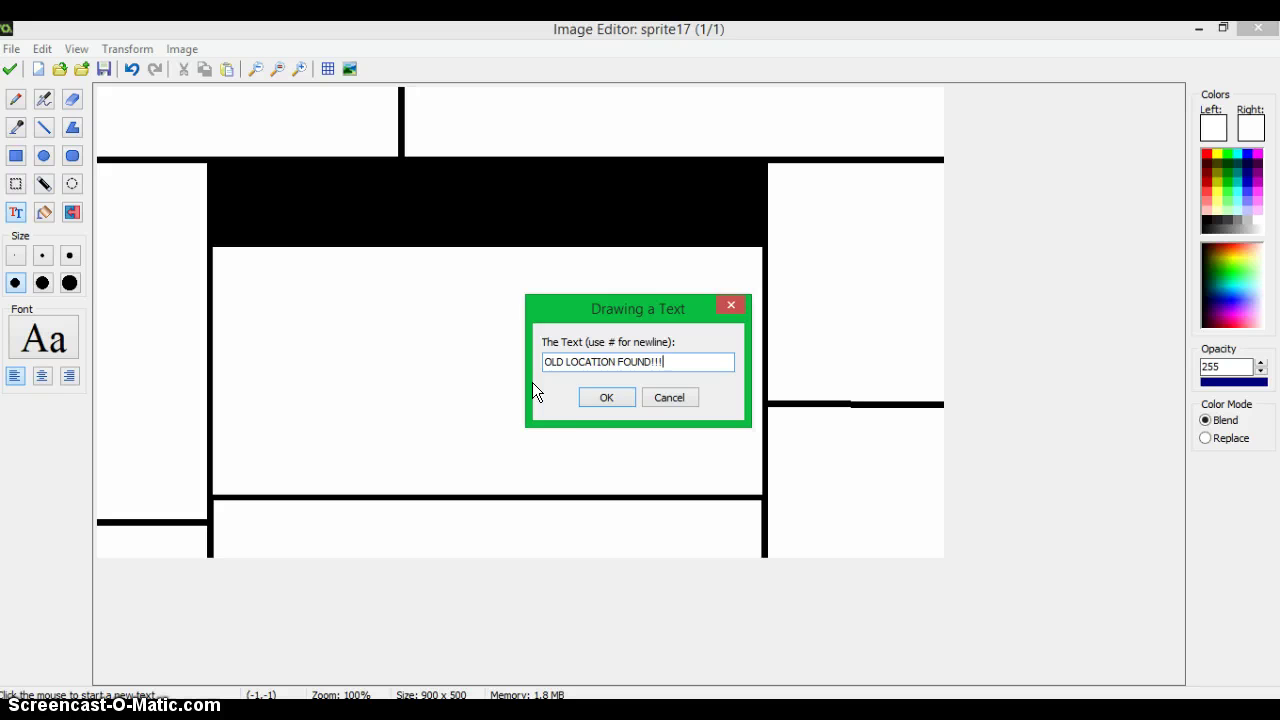
{"action": "left_click", "coordinate": [607, 398]}
{"action": "left_click_drag", "start_coordinate": [560, 257], "coordinate": [491, 206]}
Step: Shrink the headline font from 40 to 36 and nudge it left to fit the band
{"action": "left_click", "coordinate": [44, 339]}
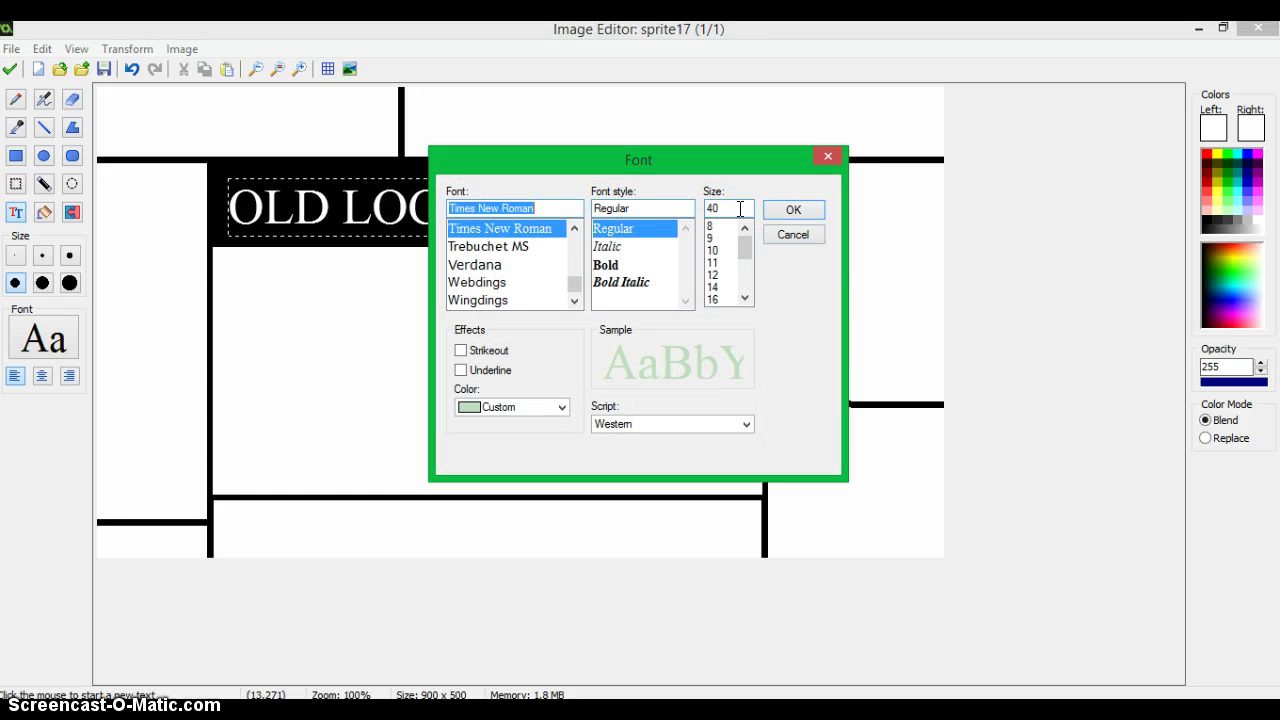
{"action": "double_click", "coordinate": [740, 208]}
{"action": "key", "text": "BackSpace"}
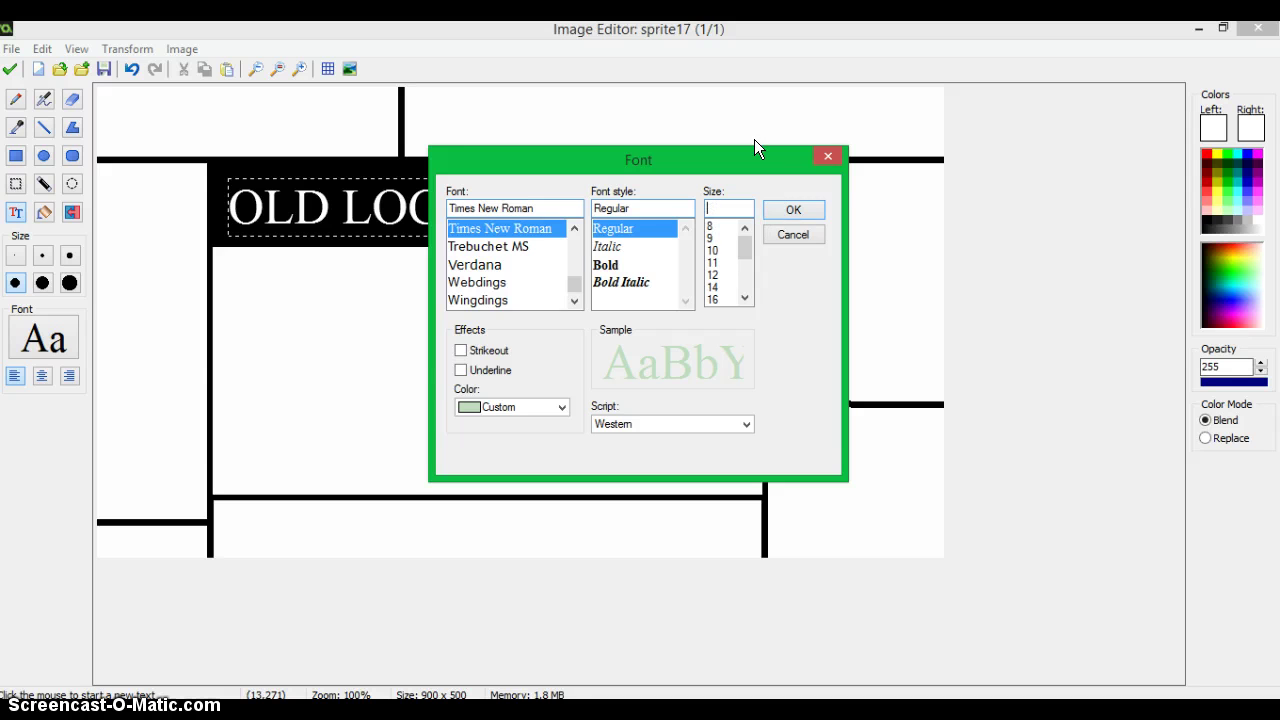
{"action": "type", "text": "36"}
{"action": "left_click", "coordinate": [786, 204]}
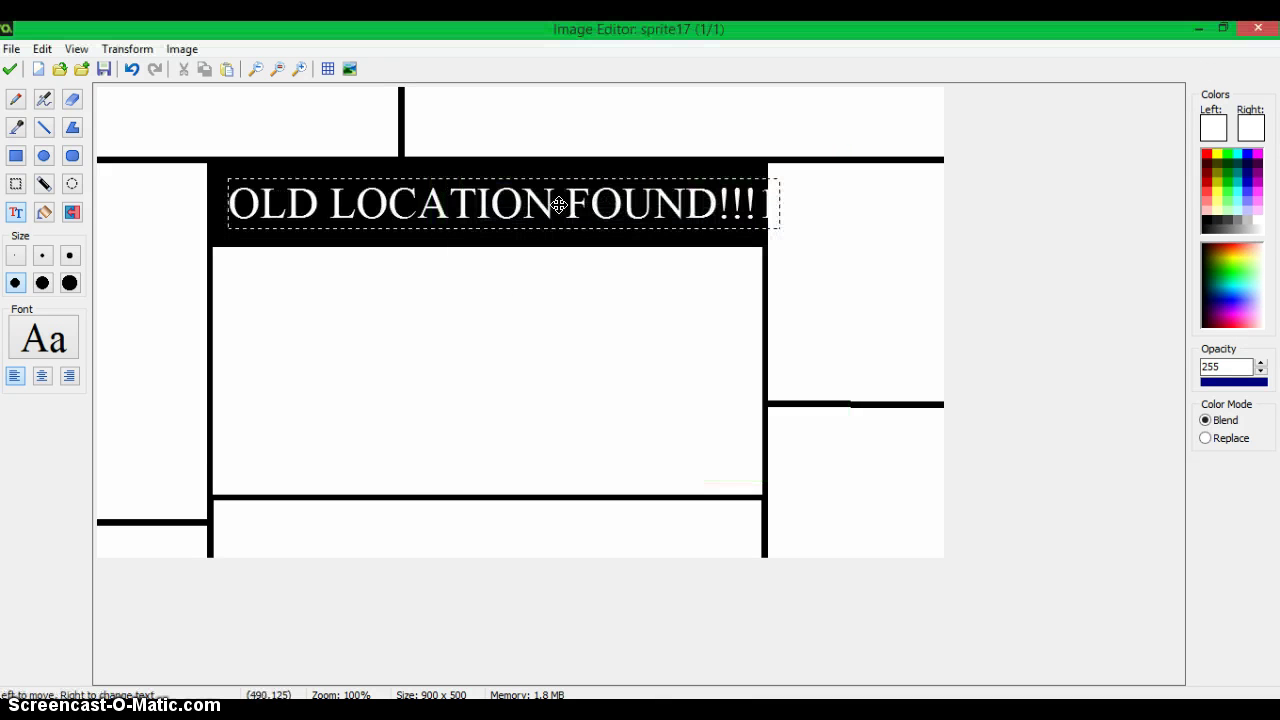
{"action": "left_click_drag", "start_coordinate": [559, 205], "coordinate": [542, 202]}
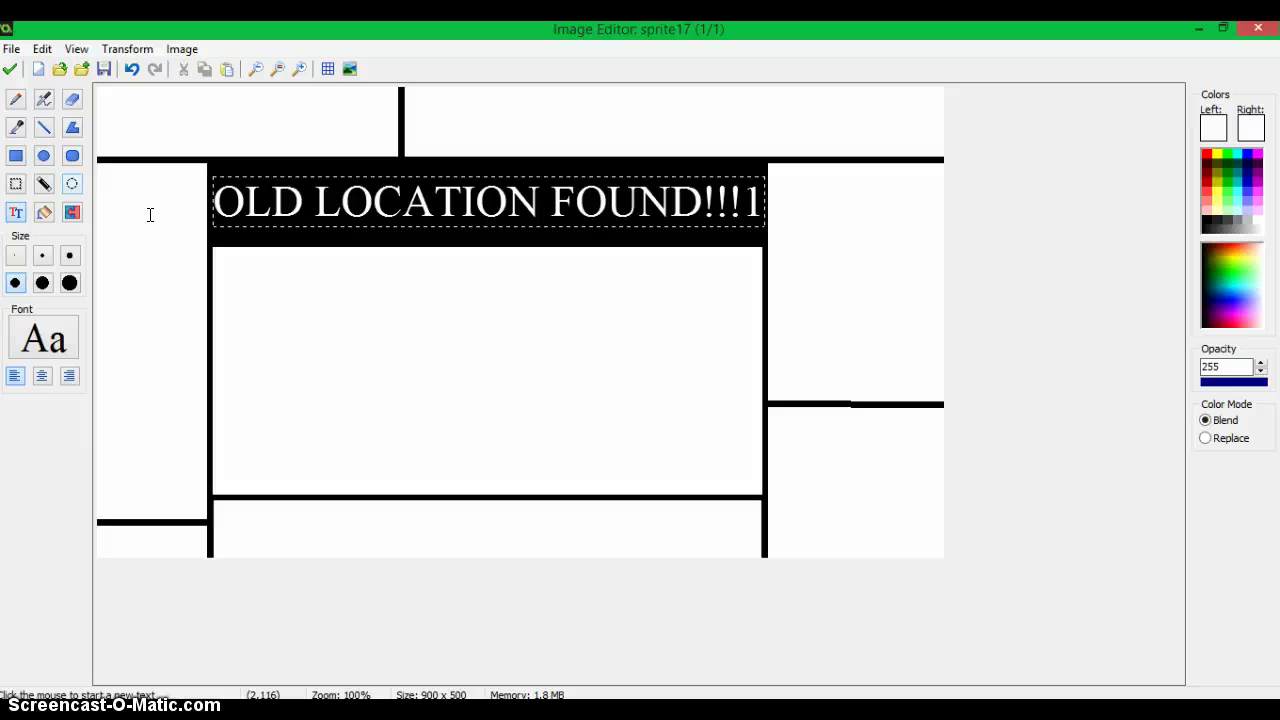
{"action": "left_click", "coordinate": [15, 99]}
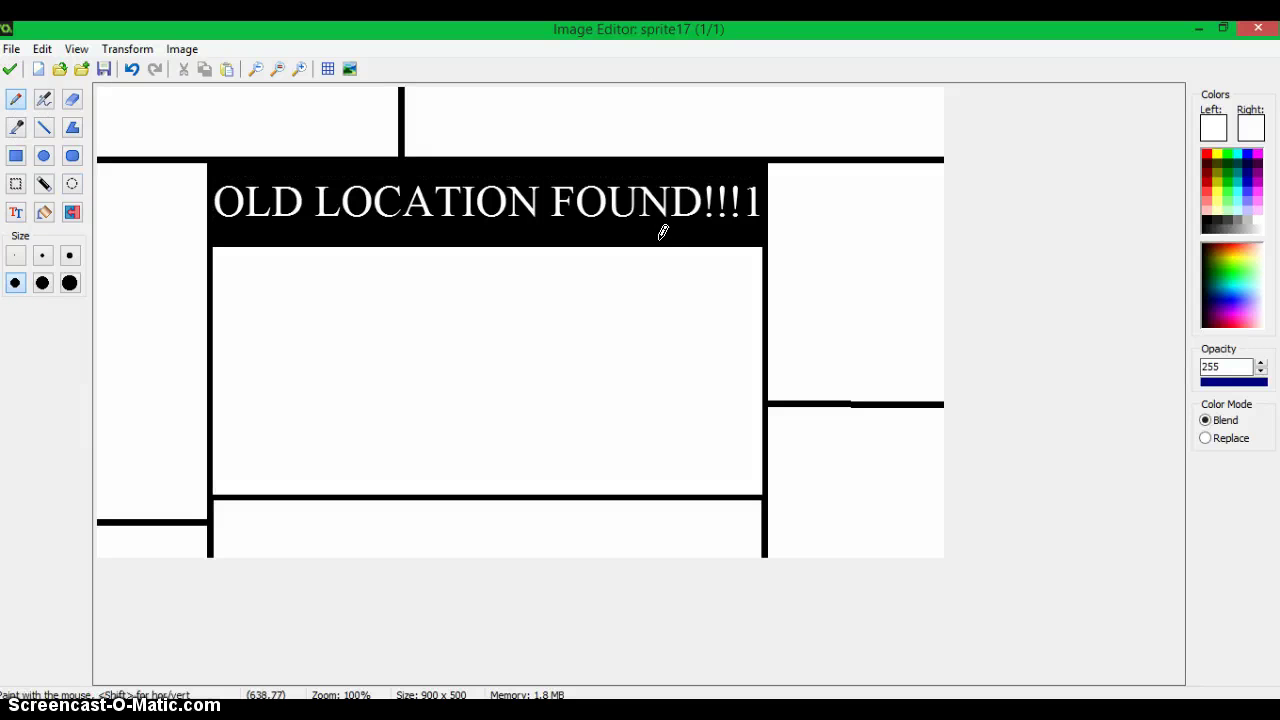
Step: Add the four-line article text starting TOY FREDDY HAS BEEN FOUND IN AN OLD LOCATION below the headline
{"action": "left_click", "coordinate": [15, 214]}
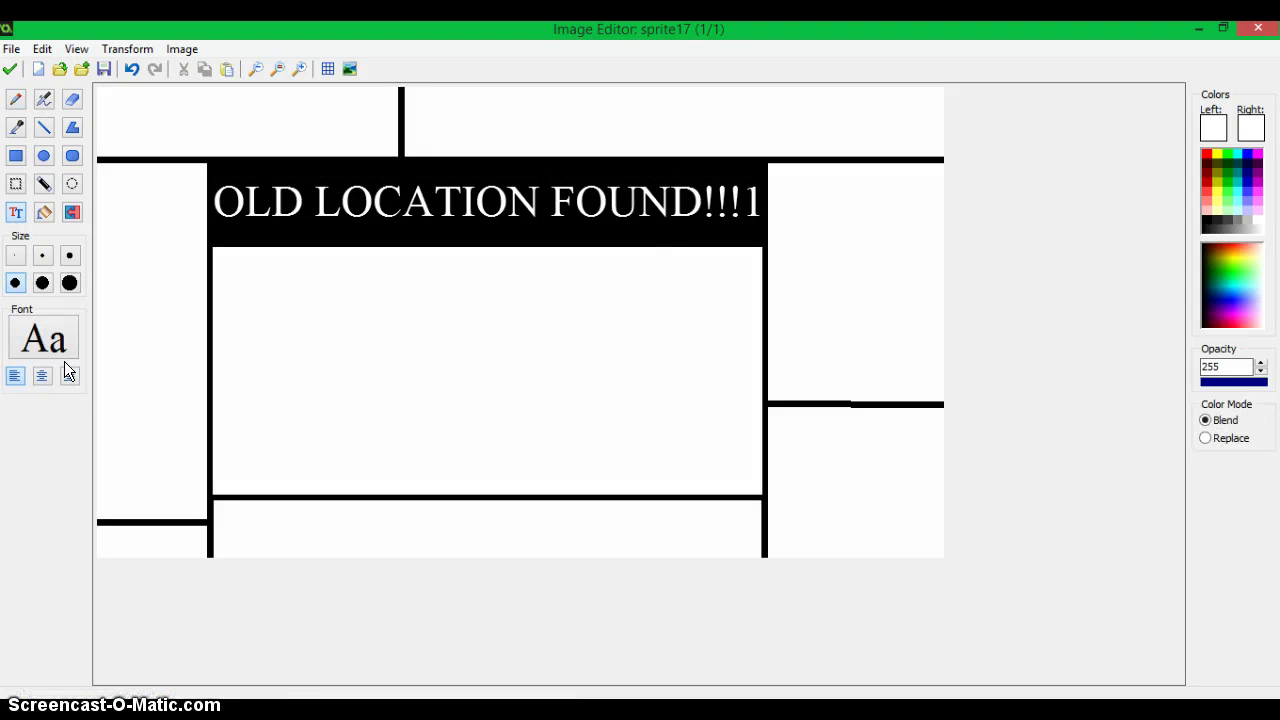
{"action": "left_click", "coordinate": [235, 272]}
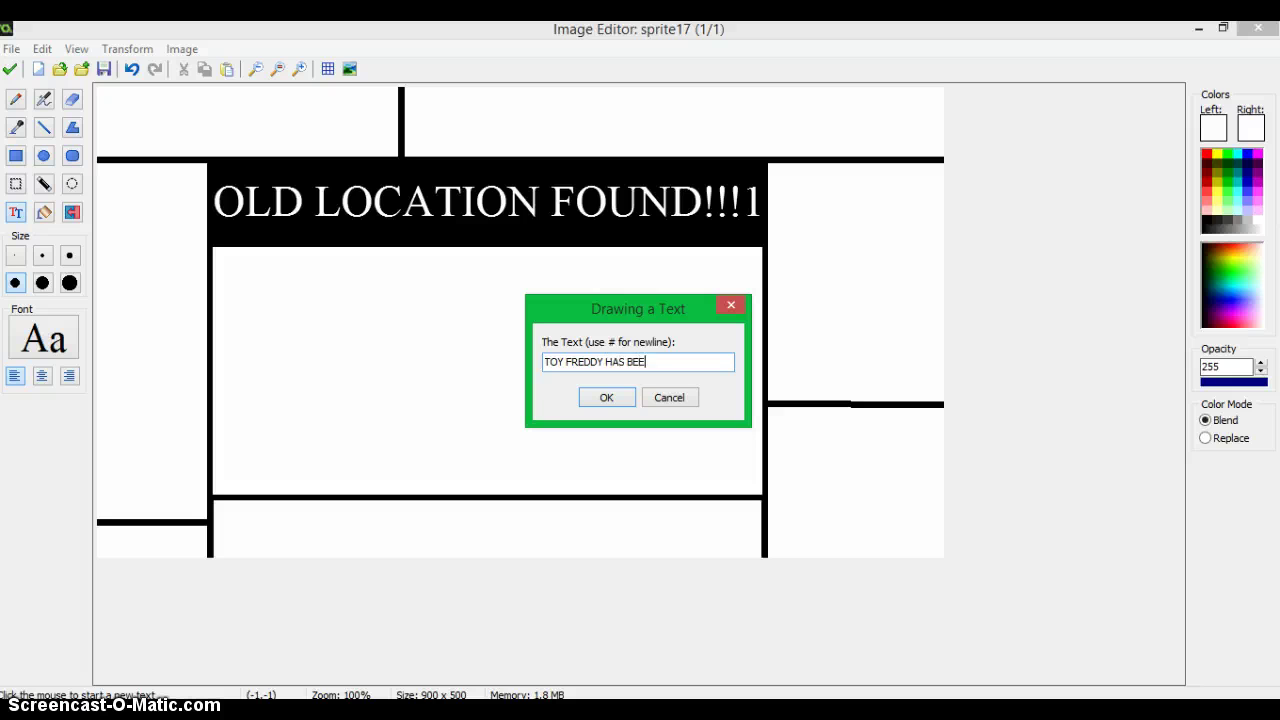
{"action": "type", "text": "FO"}
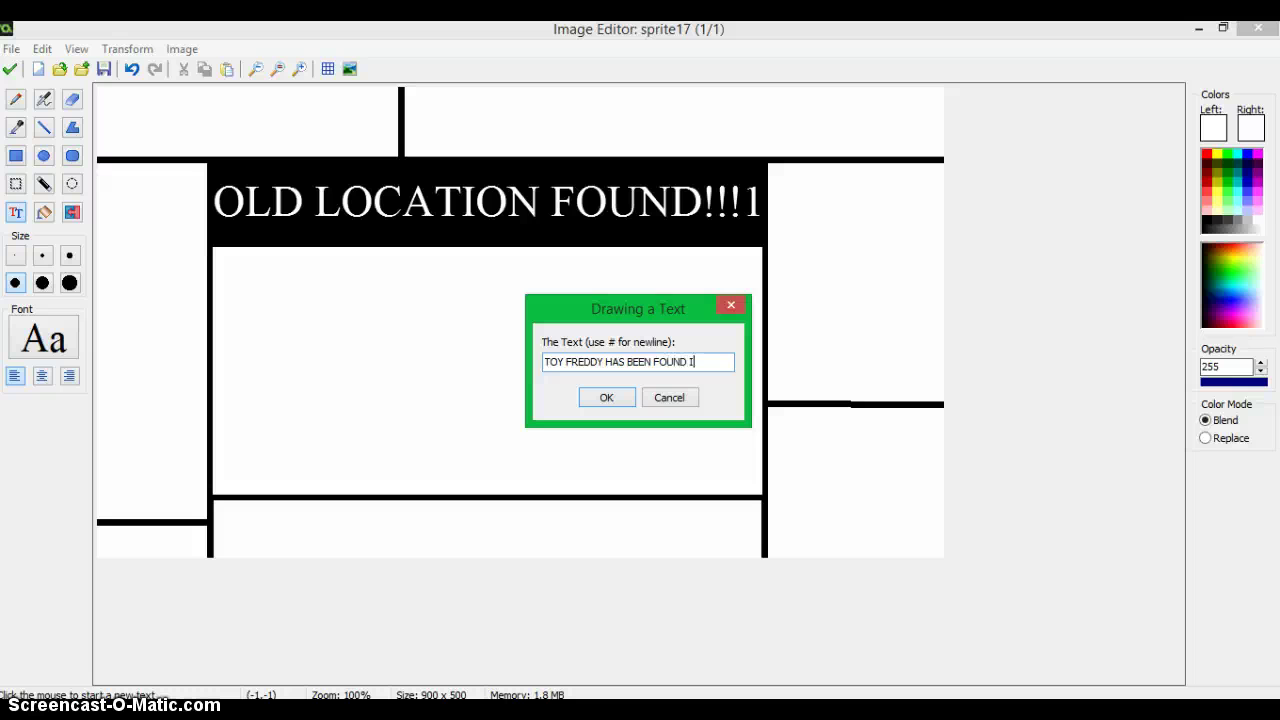
{"action": "type", "text": "UND IN AN OLD#LOC"}
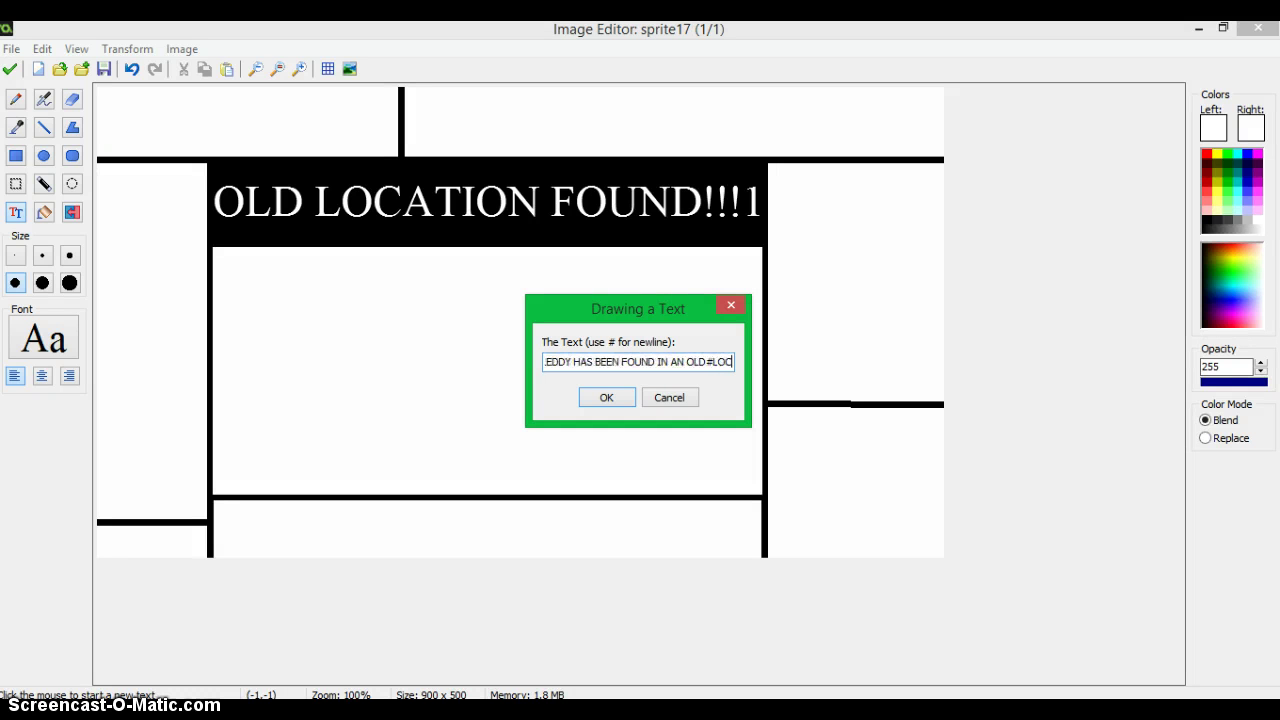
{"action": "type", "text": "ATION SO WE DEC"}
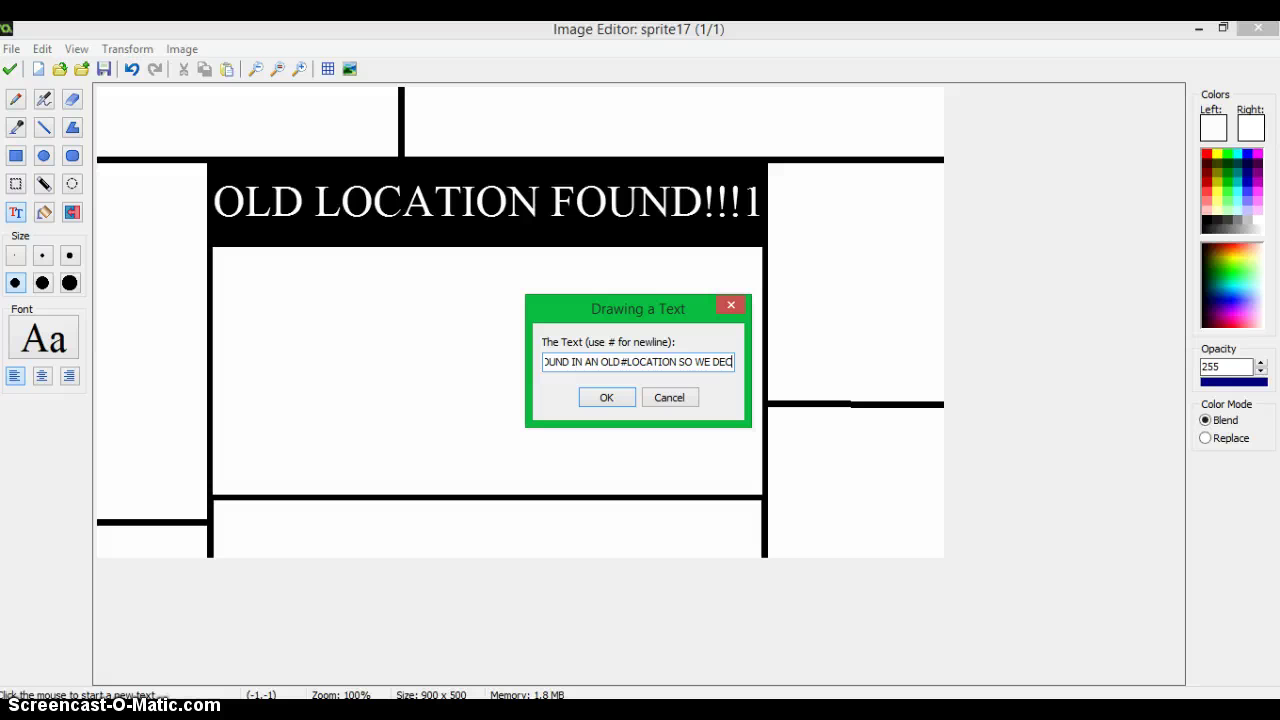
{"action": "type", "text": "IDED TO MAKE A"}
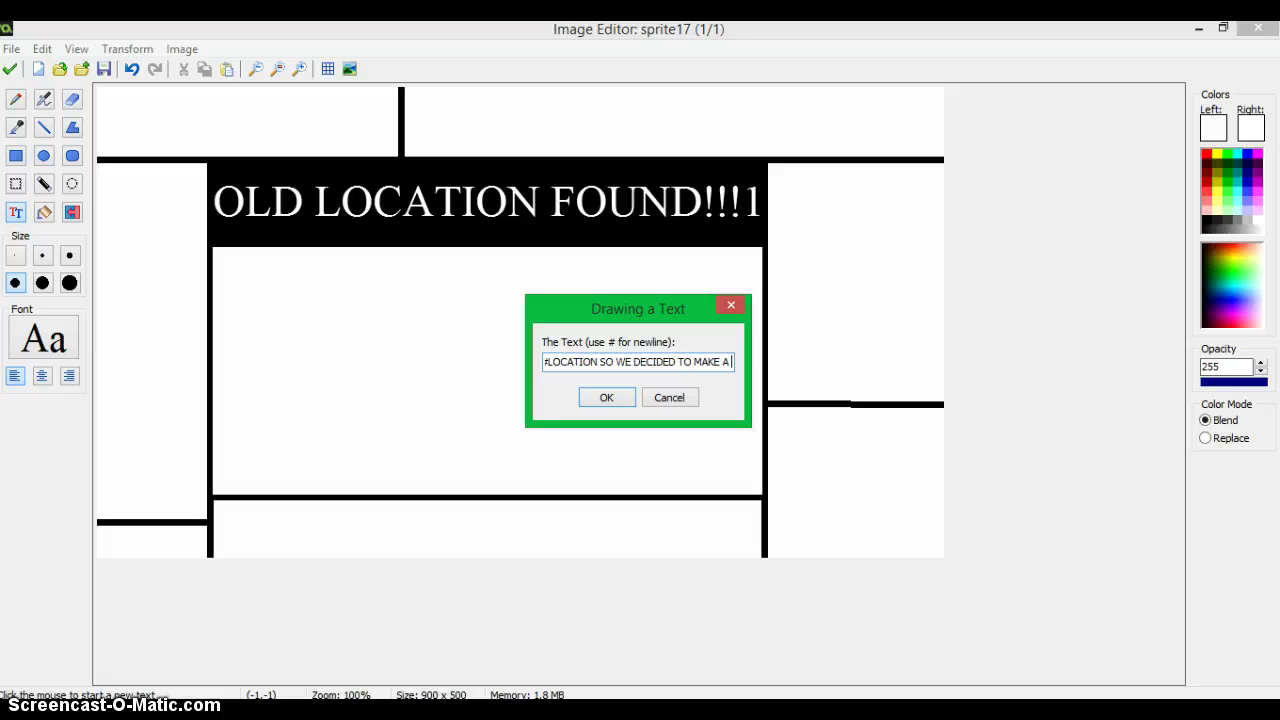
{"action": "type", "text": " NEW#PIZZE"}
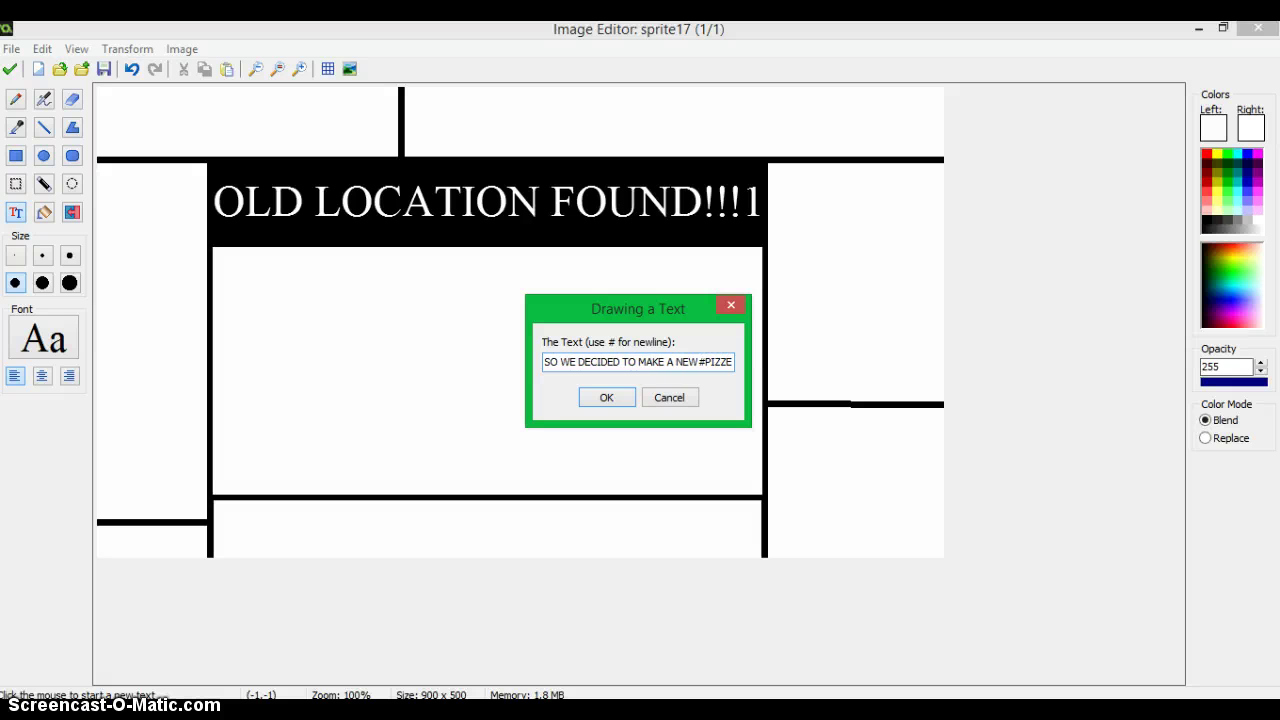
{"action": "type", "text": "RIA THA"}
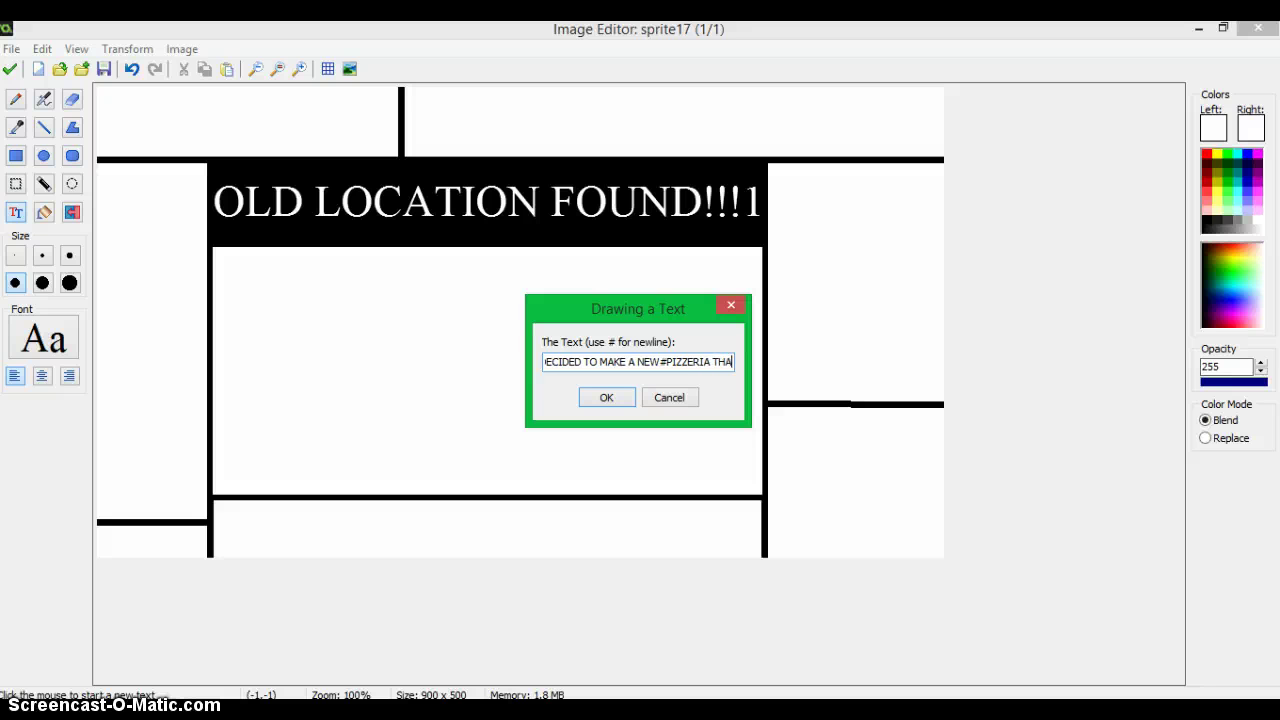
{"action": "type", "text": "T LOOKS LIKE"}
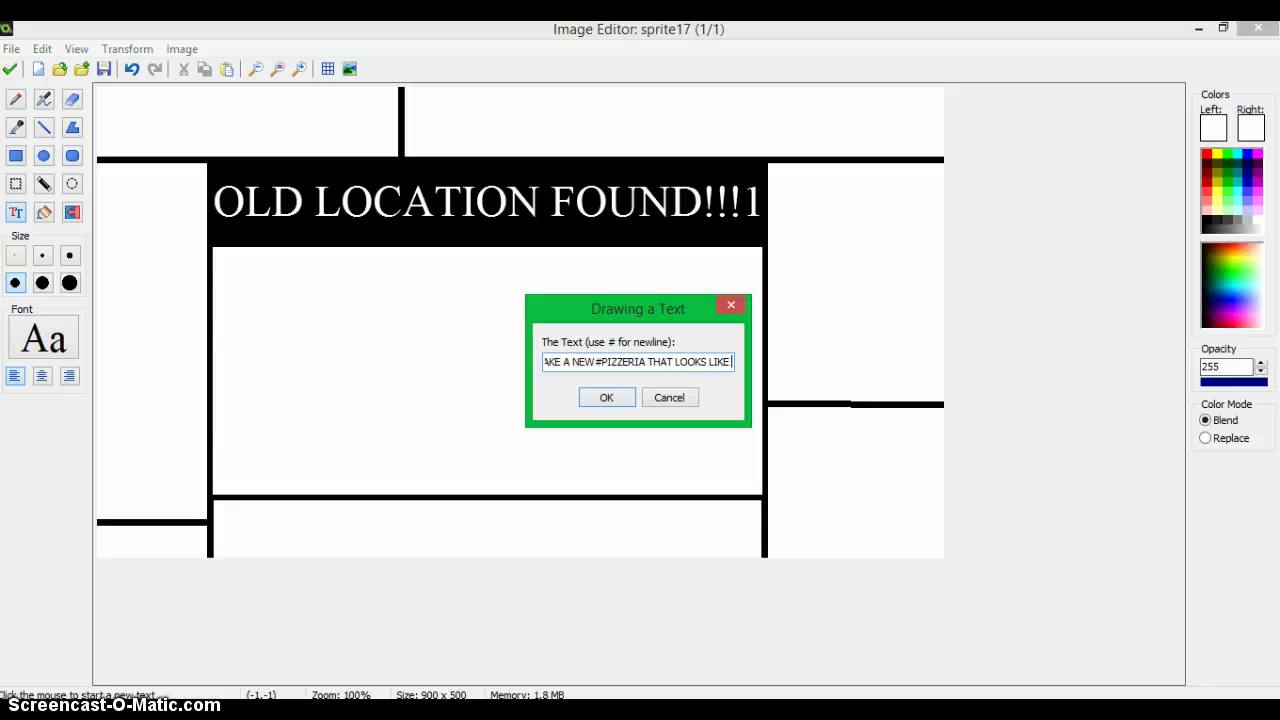
{"action": "type", "text": " THE OLD ONE#"}
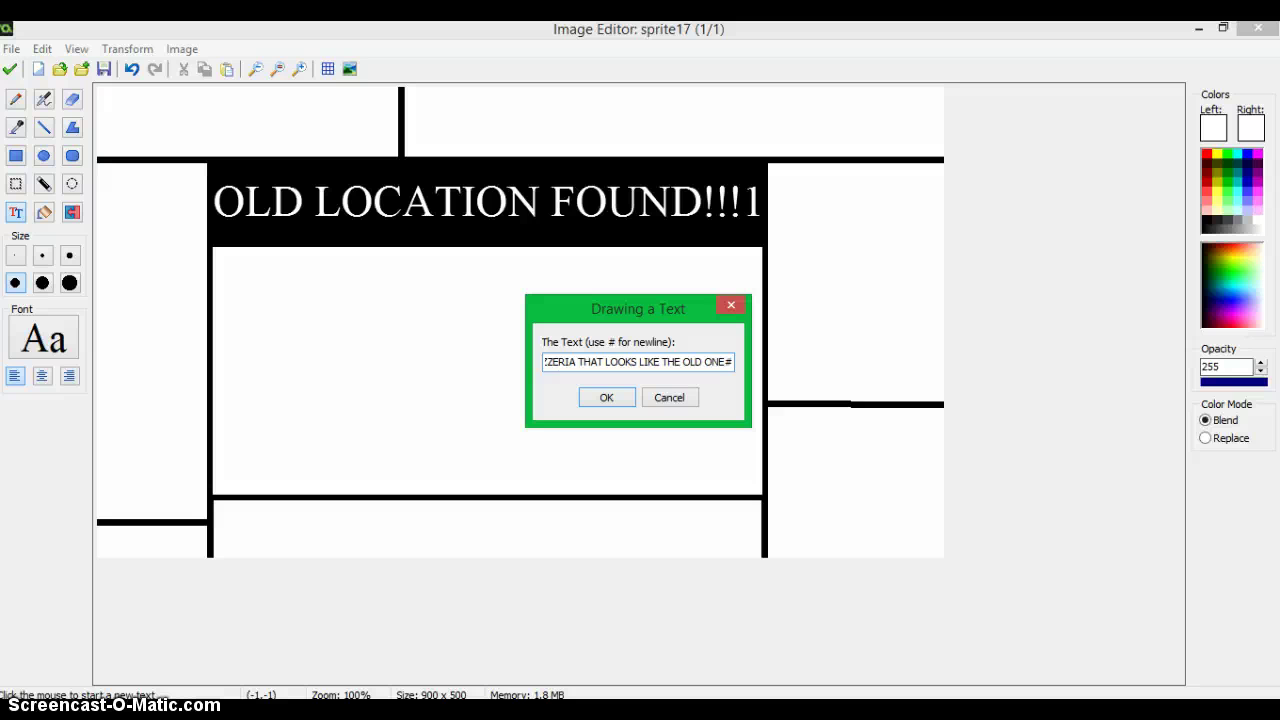
{"action": "type", "text": "BUT A DIFF"}
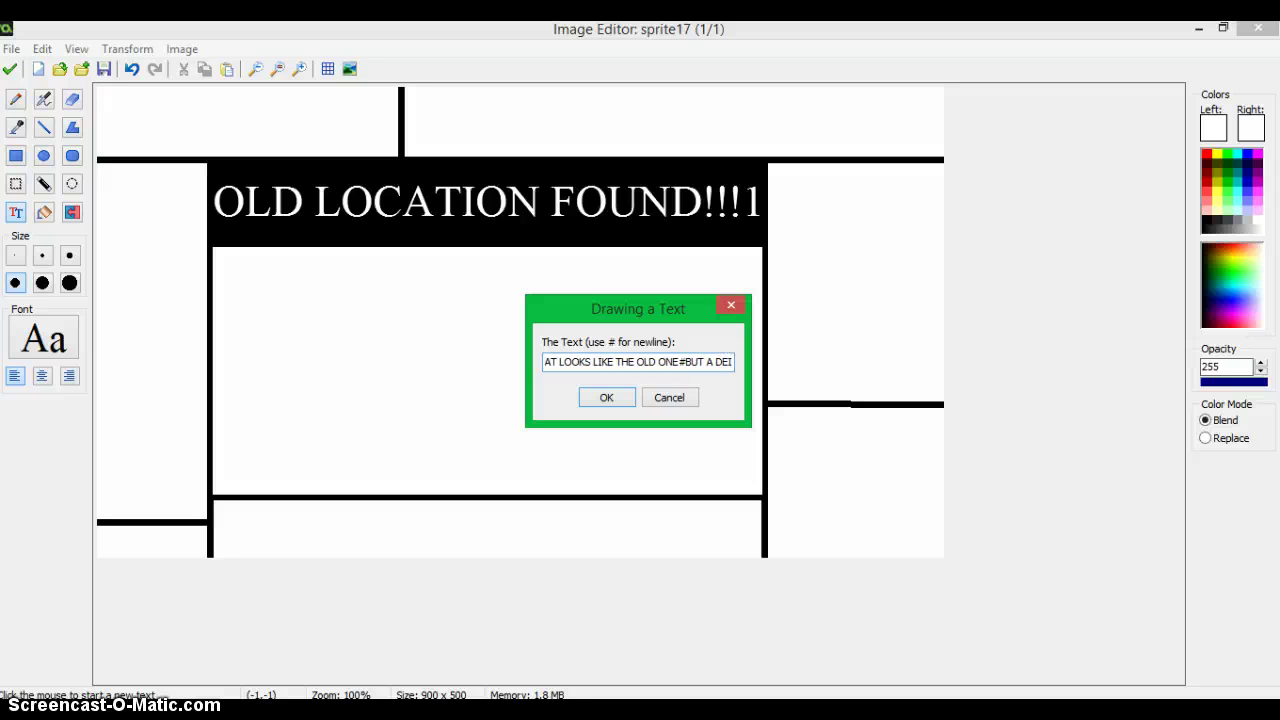
{"action": "type", "text": "ERENT L"}
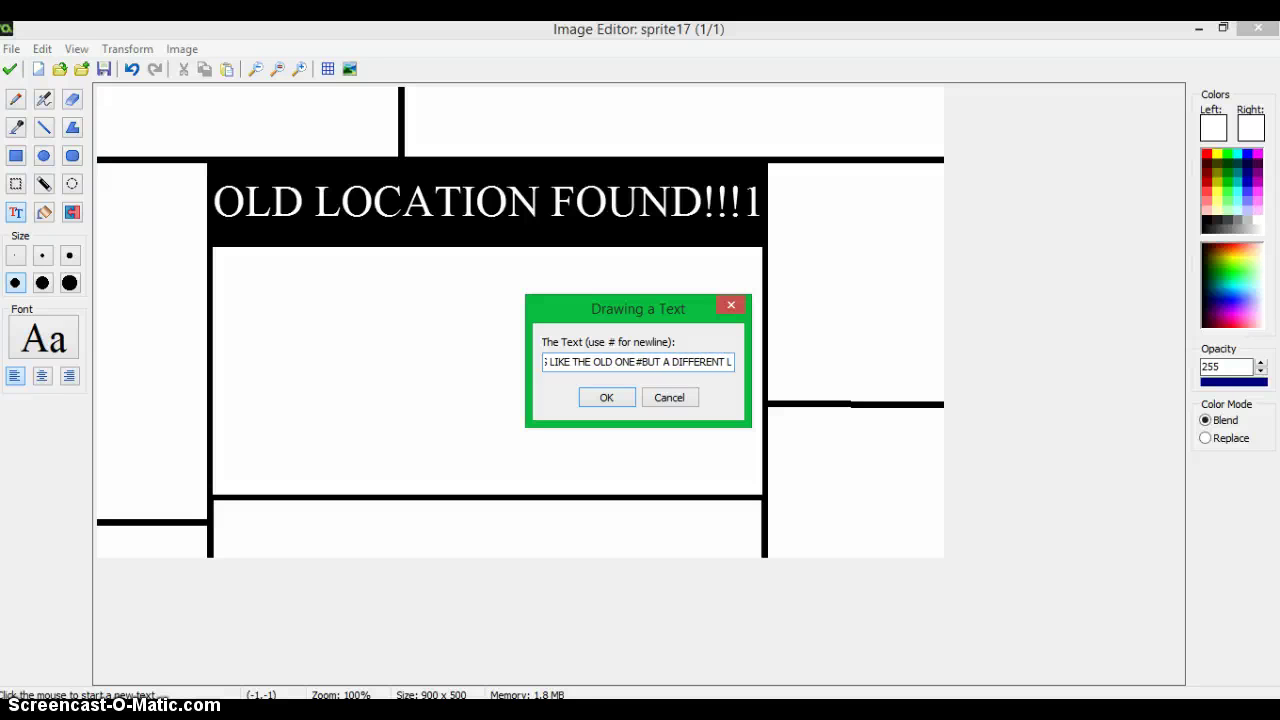
{"action": "type", "text": "OAYOUT"}
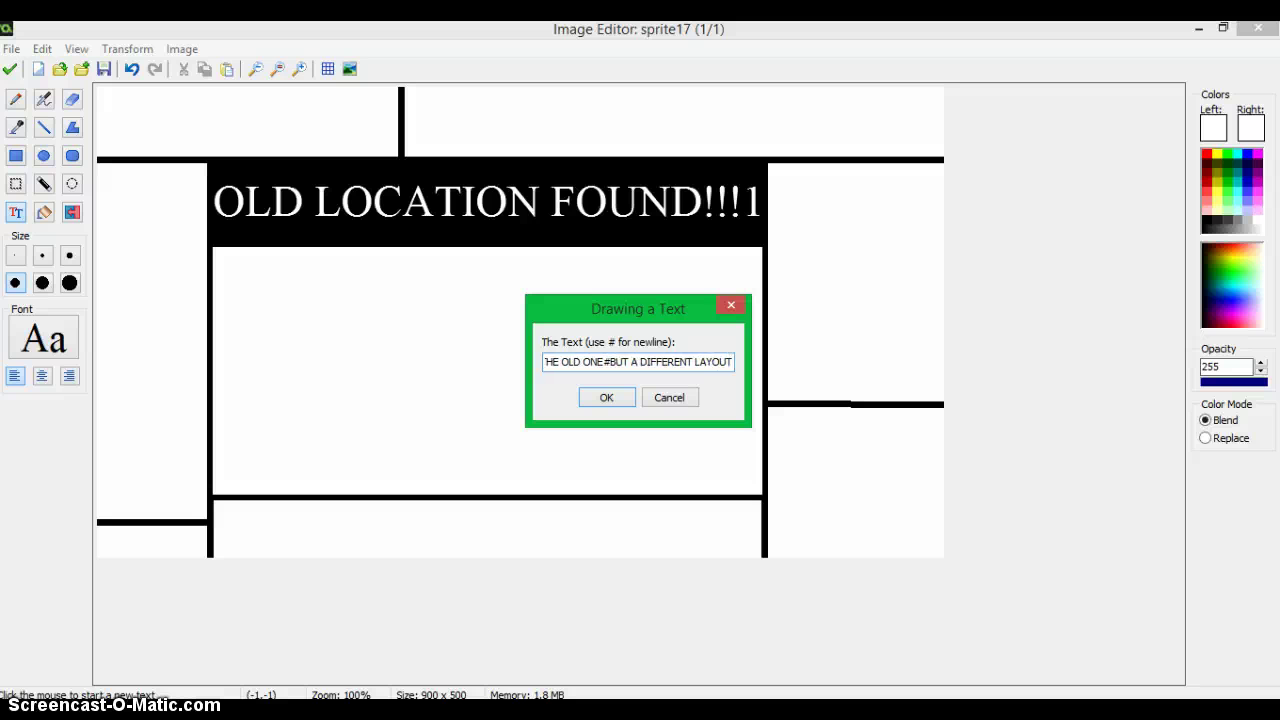
{"action": "type", "text": ".!!"}
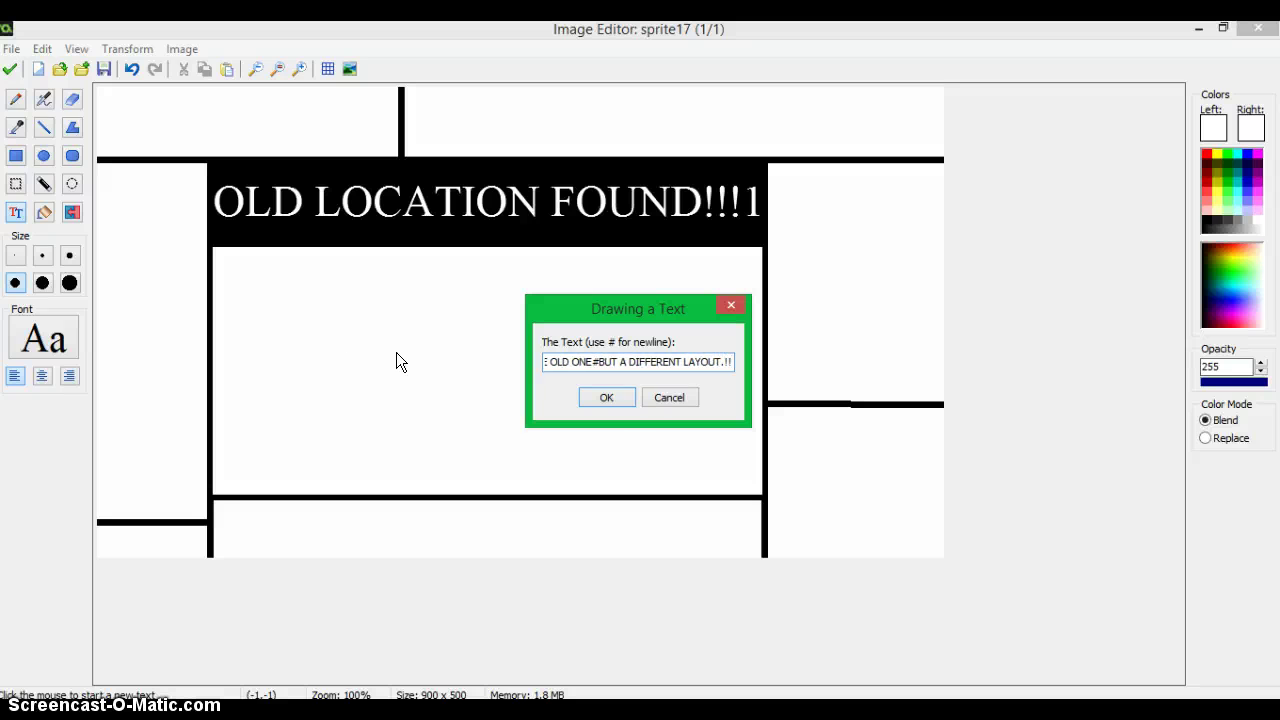
{"action": "left_click", "coordinate": [628, 403]}
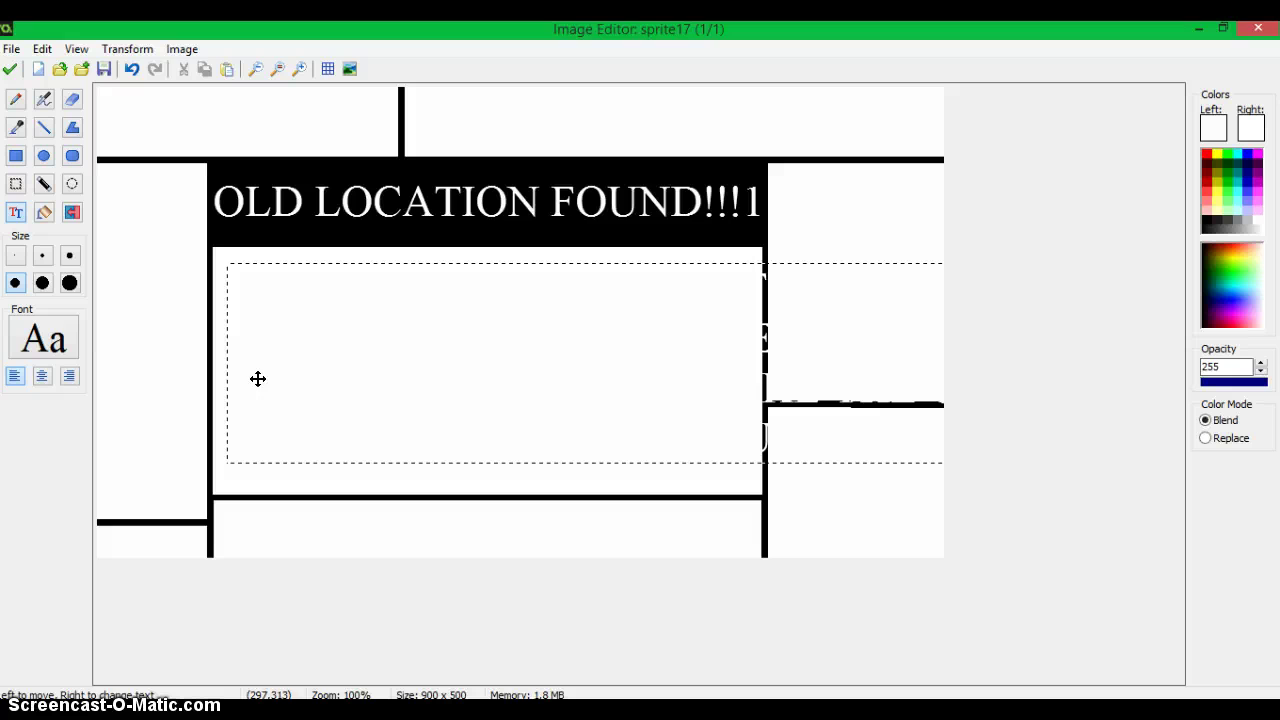
Step: Set the article font size to 28 and nudge the text under the headline
{"action": "left_click", "coordinate": [30, 335]}
{"action": "double_click", "coordinate": [712, 208]}
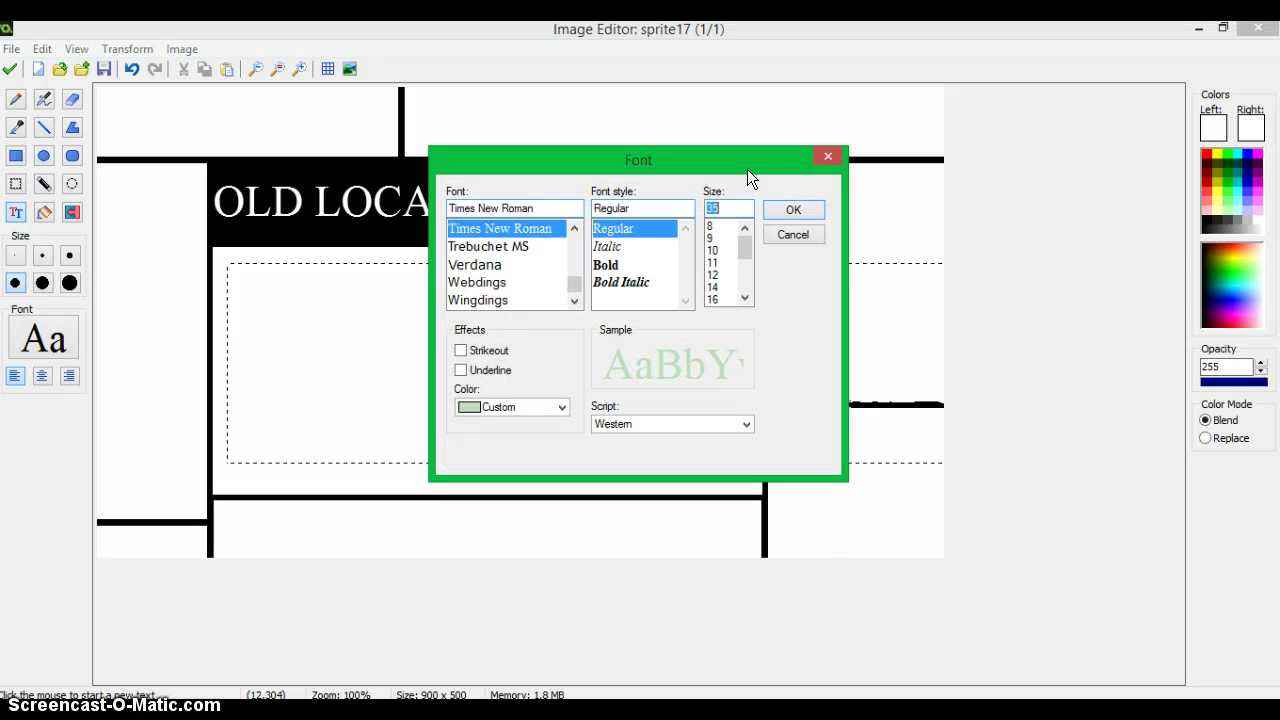
{"action": "type", "text": "28"}
{"action": "left_click", "coordinate": [793, 209]}
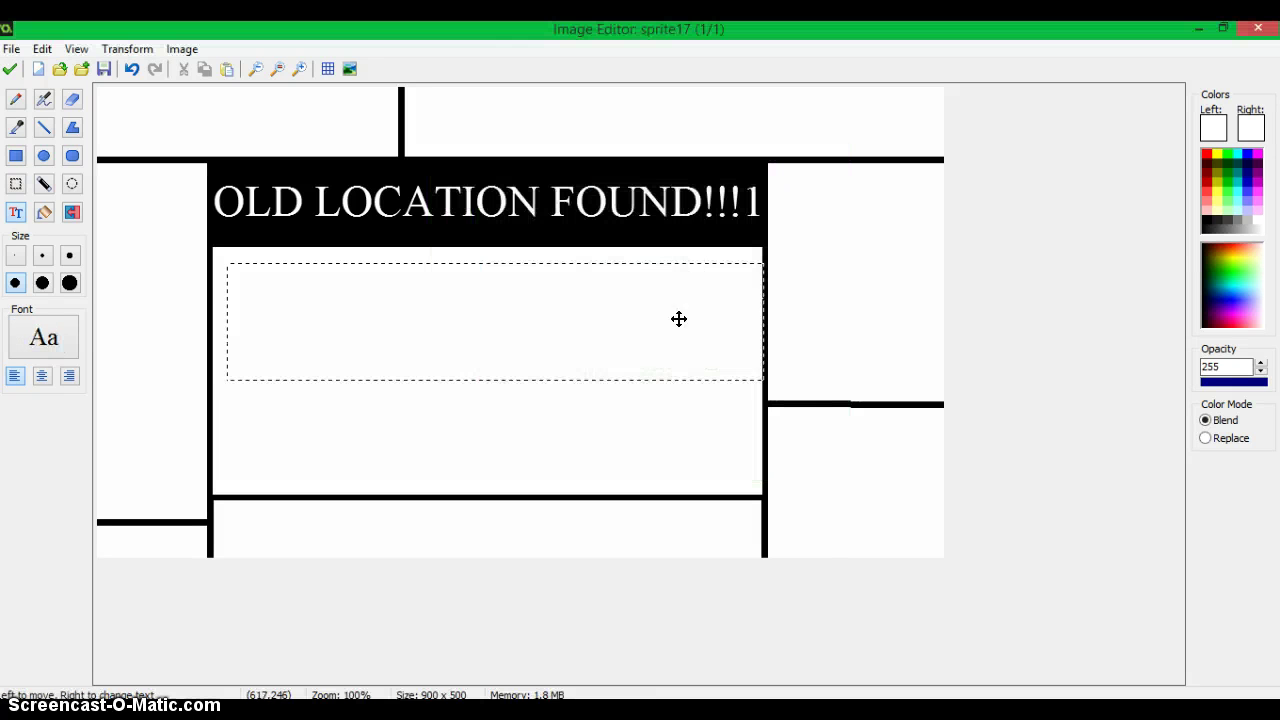
{"action": "left_click_drag", "start_coordinate": [670, 320], "coordinate": [634, 334]}
Step: Make the article text black and choose a thin pencil line width
{"action": "left_click", "coordinate": [1208, 222]}
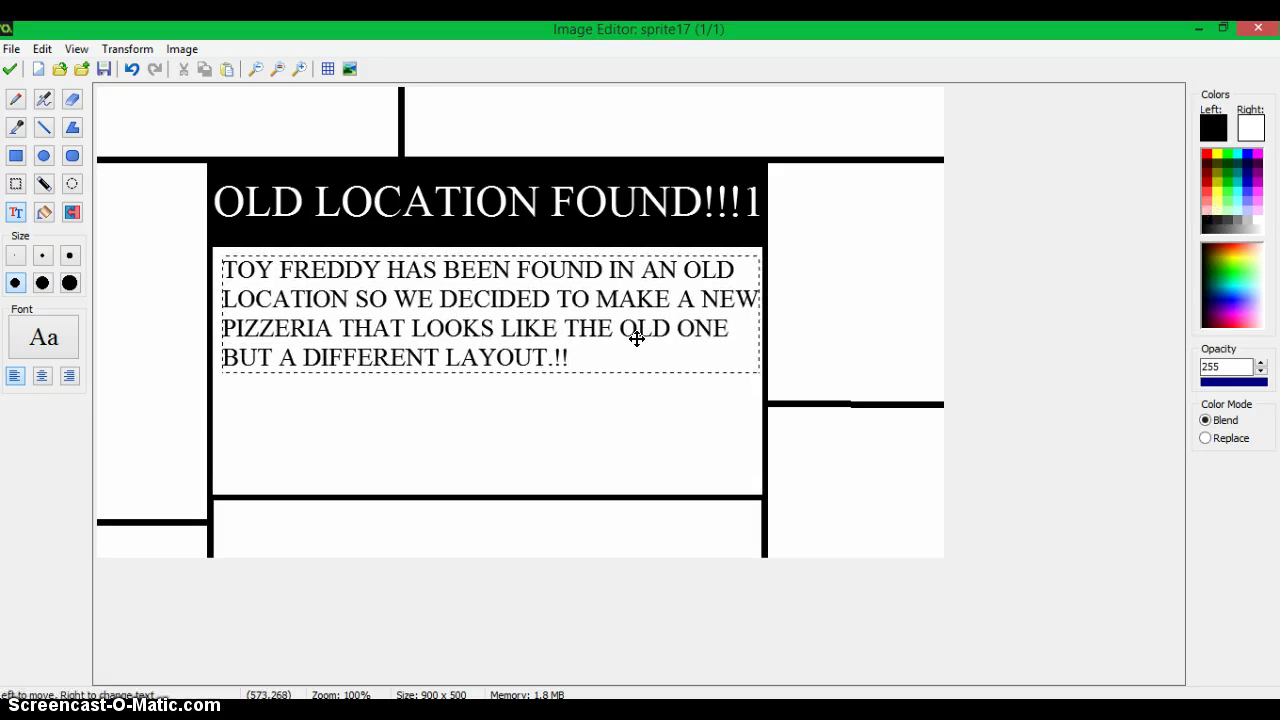
{"action": "left_click", "coordinate": [15, 99]}
{"action": "left_click", "coordinate": [42, 255]}
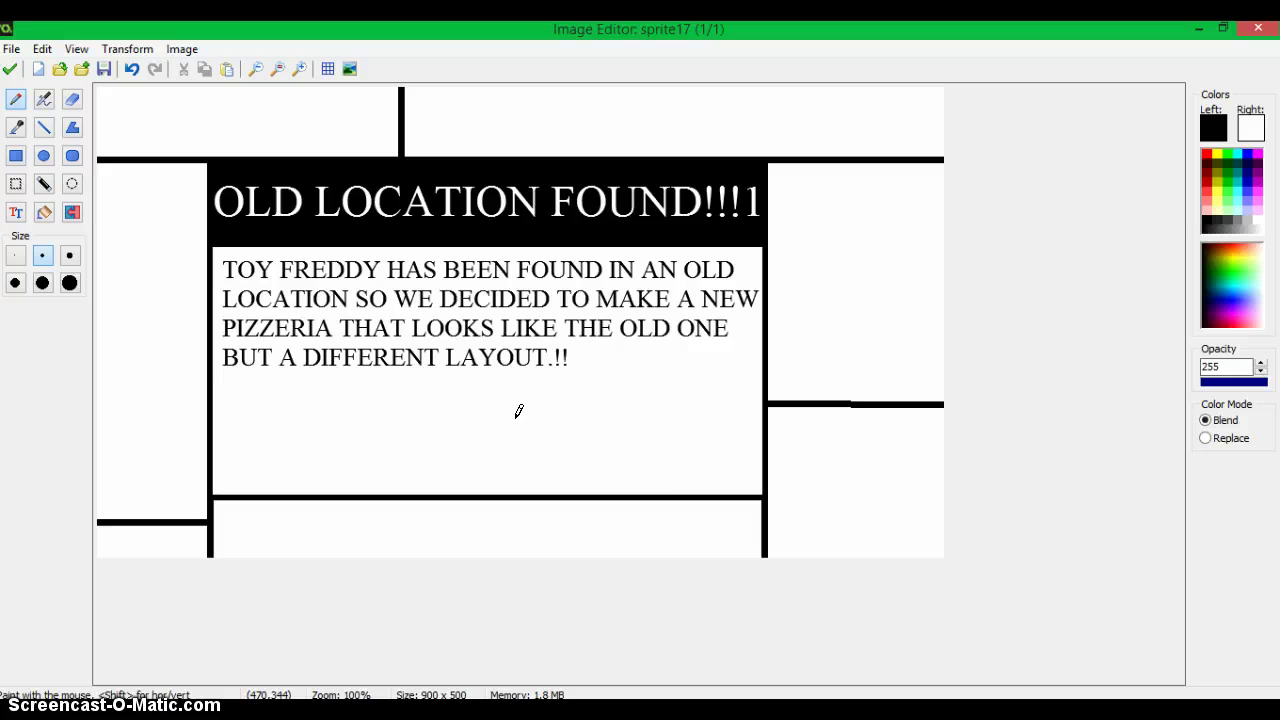
Step: Doodle a round smiling face with a small hat below the article text
{"action": "mouse_move", "coordinate": [641, 358]}
{"action": "left_mouse_down"}
{"action": "mouse_move", "coordinate": [582, 417]}
{"action": "mouse_move", "coordinate": [696, 427]}
{"action": "mouse_move", "coordinate": [645, 381]}
{"action": "left_mouse_up"}
{"action": "left_click_drag", "start_coordinate": [620, 434], "coordinate": [656, 464]}
{"action": "mouse_move", "coordinate": [641, 358]}
{"action": "left_mouse_down"}
{"action": "mouse_move", "coordinate": [677, 379]}
{"action": "mouse_move", "coordinate": [628, 391]}
{"action": "mouse_move", "coordinate": [656, 369]}
{"action": "mouse_move", "coordinate": [657, 336]}
{"action": "mouse_move", "coordinate": [681, 351]}
{"action": "mouse_move", "coordinate": [664, 373]}
{"action": "mouse_move", "coordinate": [653, 348]}
{"action": "mouse_move", "coordinate": [706, 400]}
{"action": "mouse_move", "coordinate": [718, 377]}
{"action": "mouse_move", "coordinate": [718, 406]}
{"action": "mouse_move", "coordinate": [729, 378]}
{"action": "left_mouse_up"}
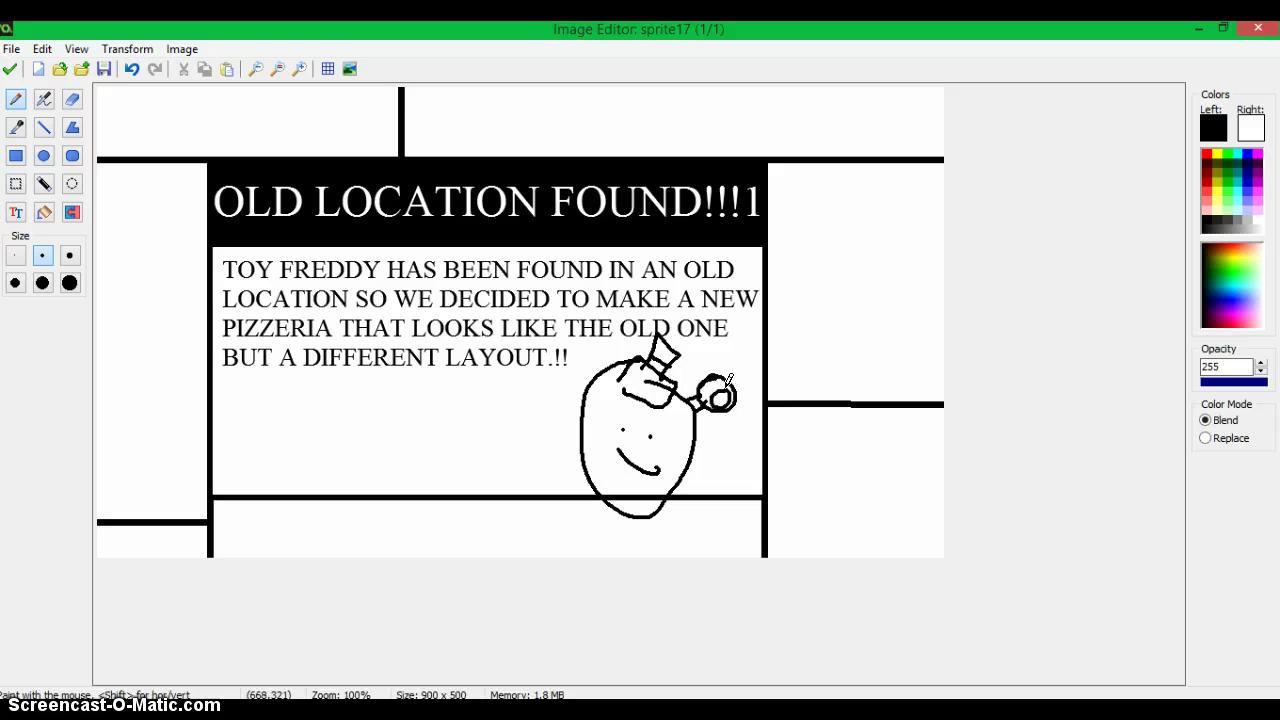
{"action": "mouse_move", "coordinate": [615, 342]}
{"action": "left_mouse_down"}
{"action": "mouse_move", "coordinate": [606, 332]}
{"action": "mouse_move", "coordinate": [628, 330]}
{"action": "mouse_move", "coordinate": [618, 348]}
{"action": "left_mouse_up"}
{"action": "scroll", "coordinate": [453, 265], "scroll_direction": "down", "scroll_amount": 1}
{"action": "scroll", "coordinate": [453, 265], "scroll_direction": "up", "scroll_amount": 1}
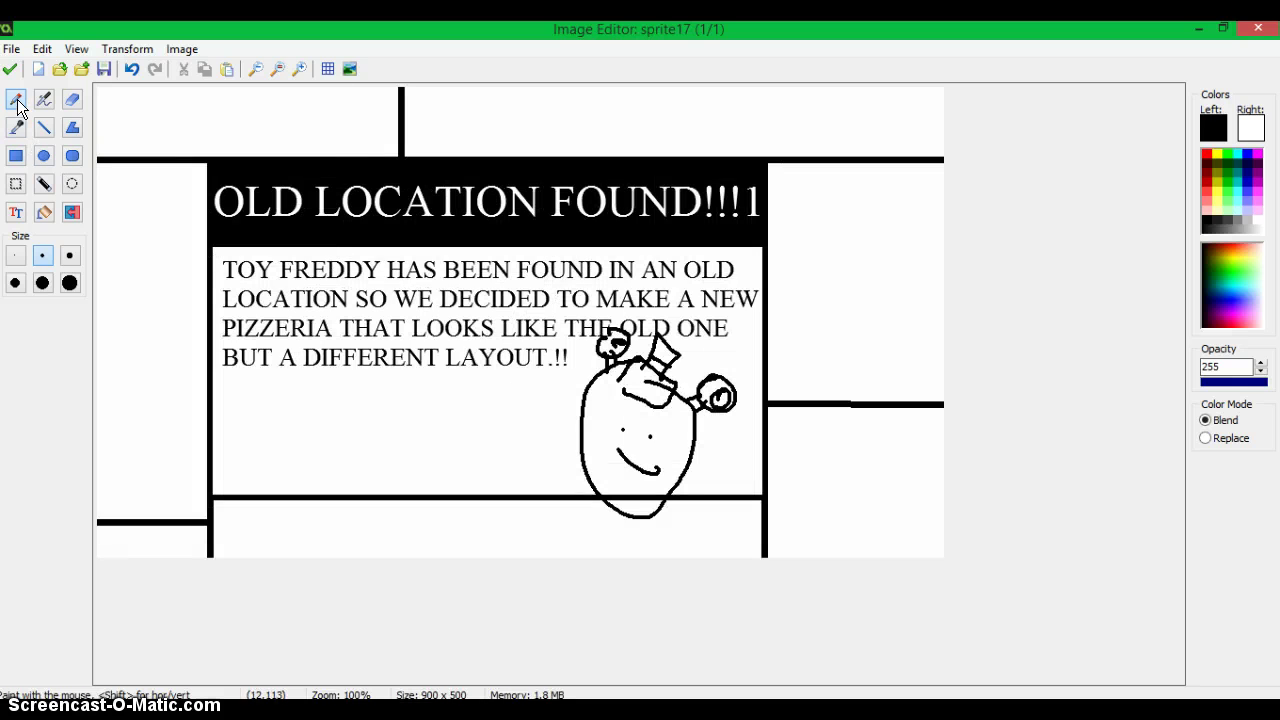
Step: Place 'lol lol lol' filler text in the top-left panel
{"action": "left_click", "coordinate": [17, 213]}
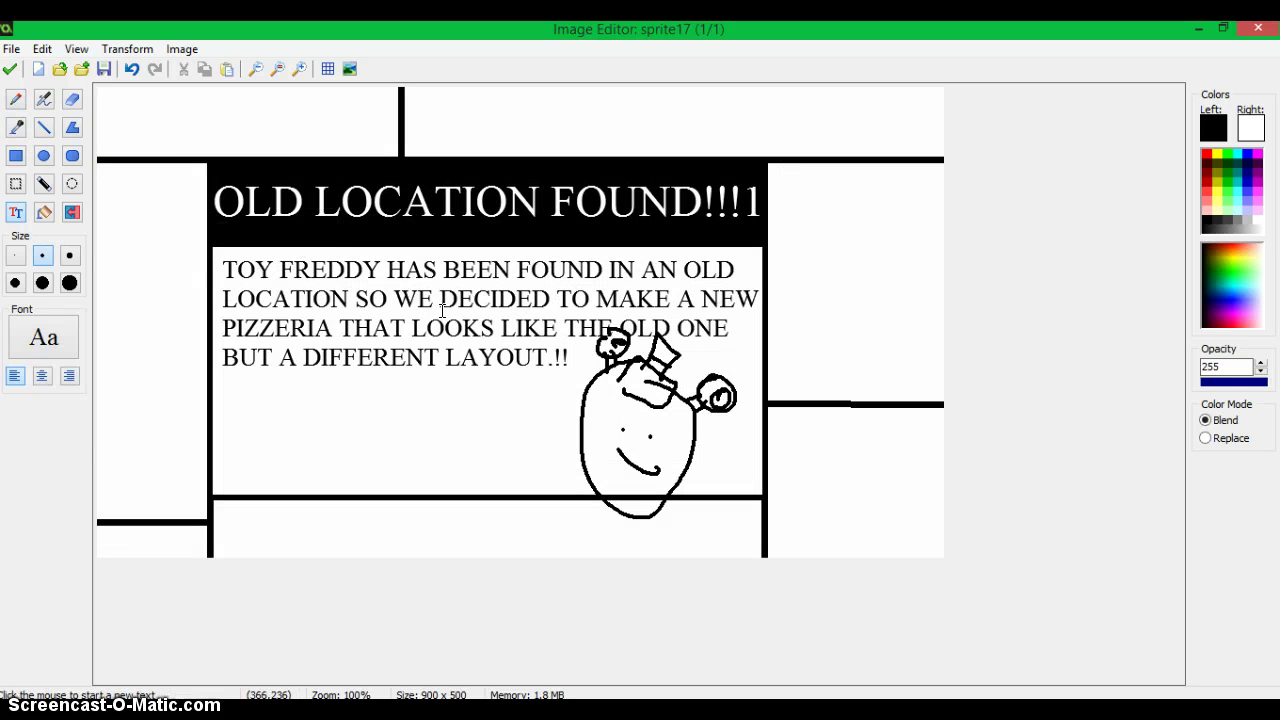
{"action": "left_click", "coordinate": [108, 187]}
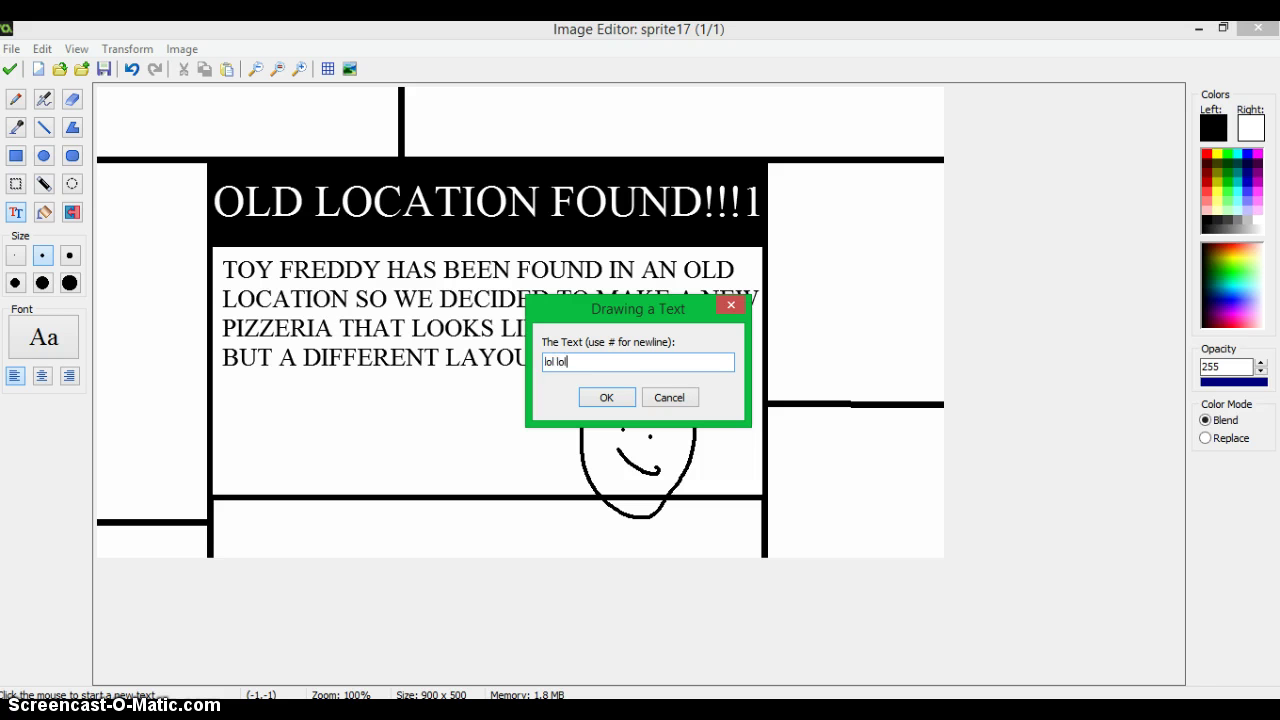
{"action": "left_click", "coordinate": [607, 397]}
{"action": "left_click_drag", "start_coordinate": [134, 200], "coordinate": [127, 185]}
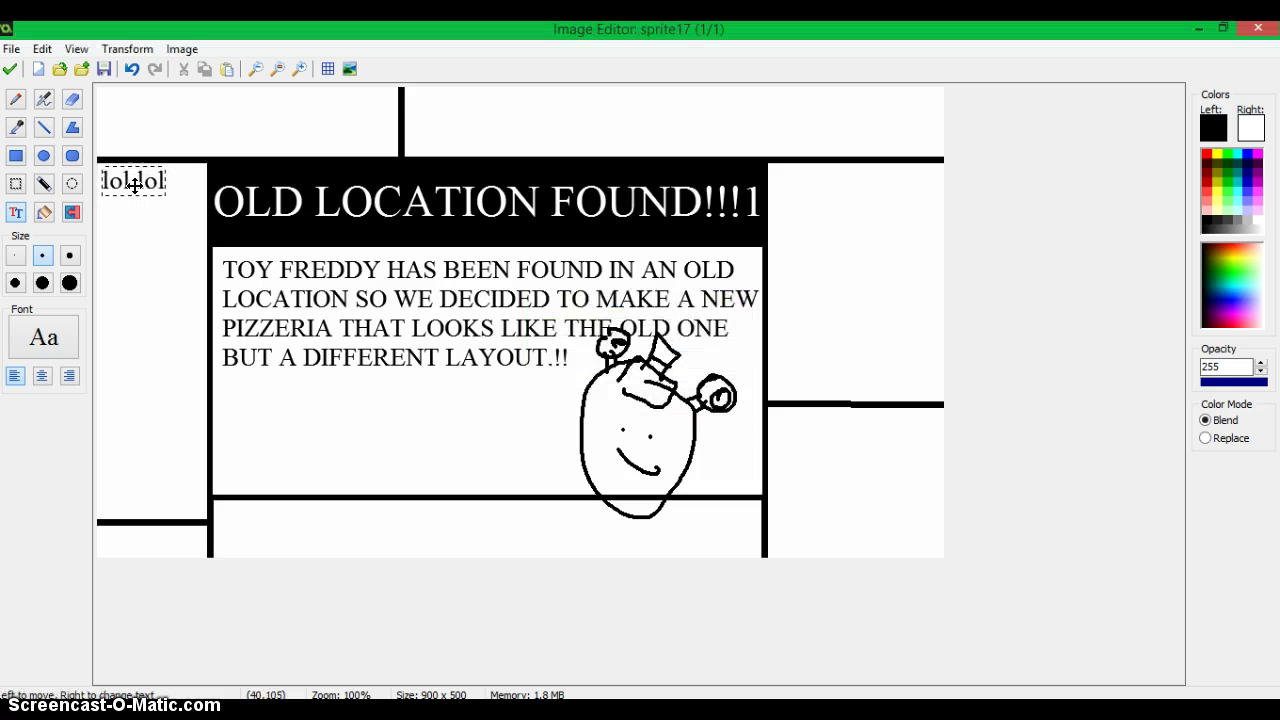
{"action": "right_click", "coordinate": [133, 186]}
{"action": "left_click", "coordinate": [616, 364]}
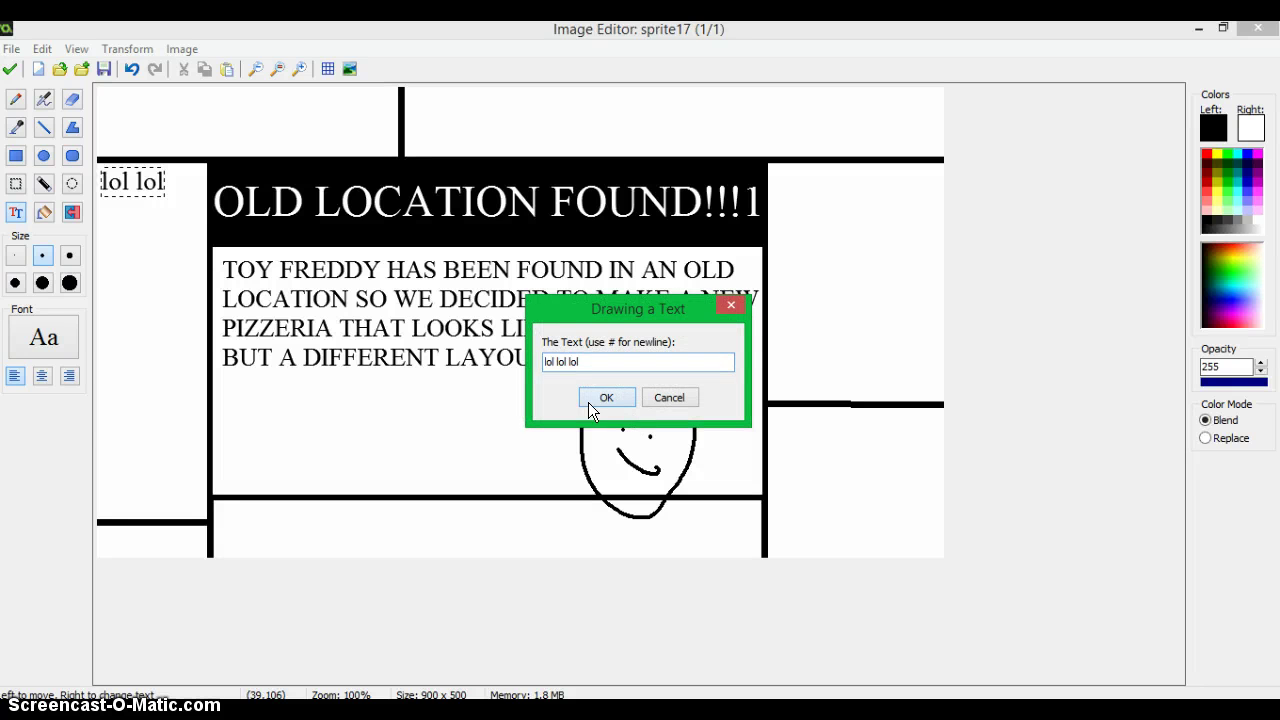
{"action": "left_click", "coordinate": [590, 400]}
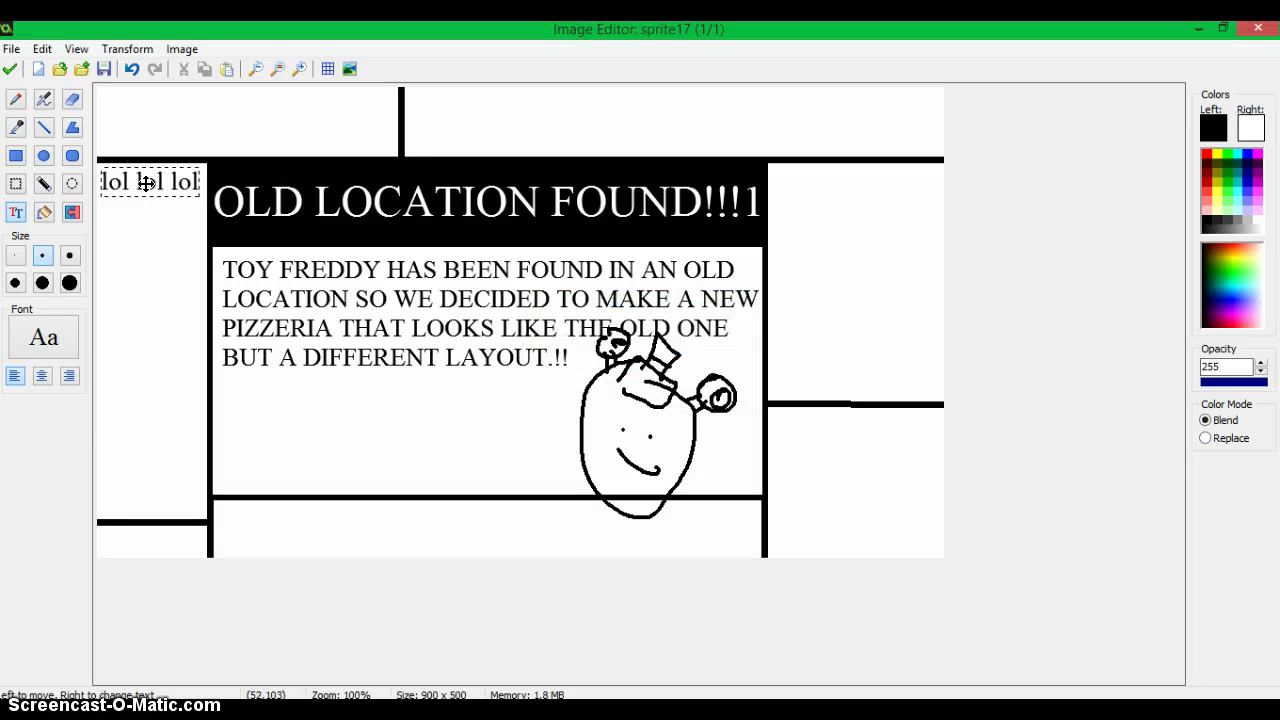
Step: Copy the lol lol lol line into a three-line block and repeat it down the left panel
{"action": "left_click", "coordinate": [16, 184]}
{"action": "left_click_drag", "start_coordinate": [202, 192], "coordinate": [101, 169]}
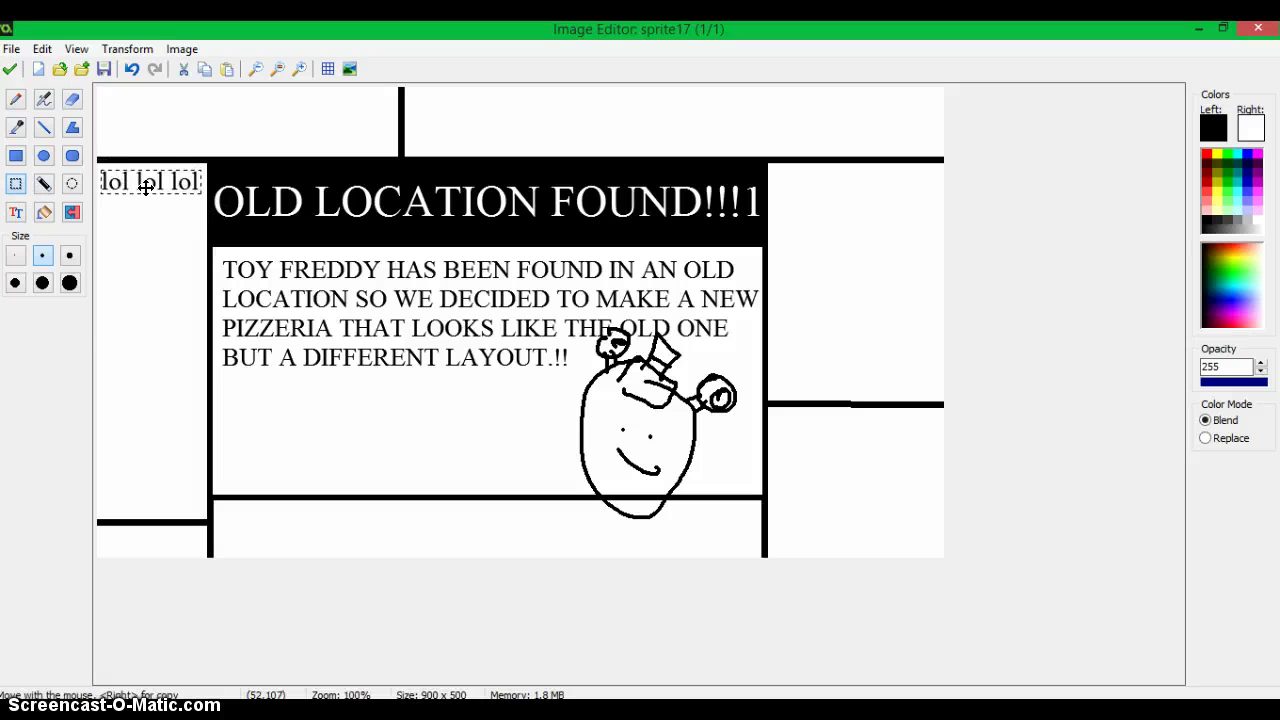
{"action": "right_click_drag", "start_coordinate": [143, 188], "coordinate": [144, 238]}
{"action": "left_click_drag", "start_coordinate": [206, 256], "coordinate": [100, 161]}
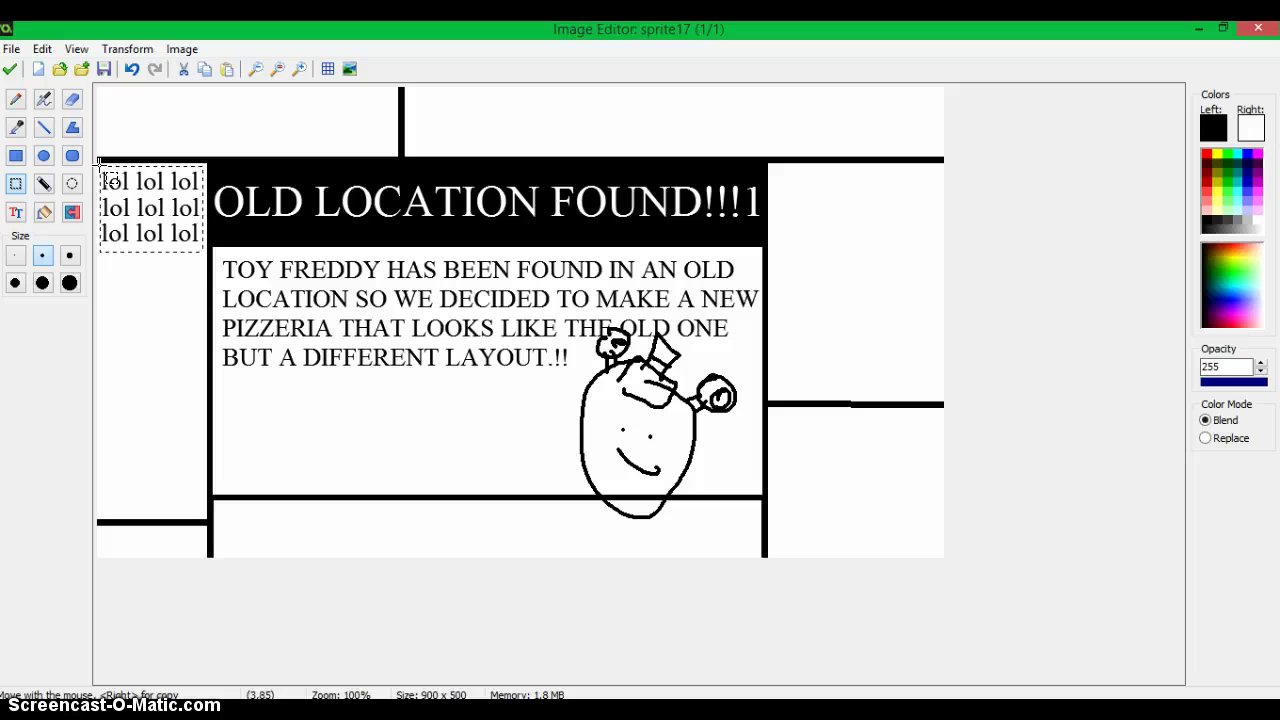
{"action": "right_click_drag", "start_coordinate": [134, 188], "coordinate": [130, 355]}
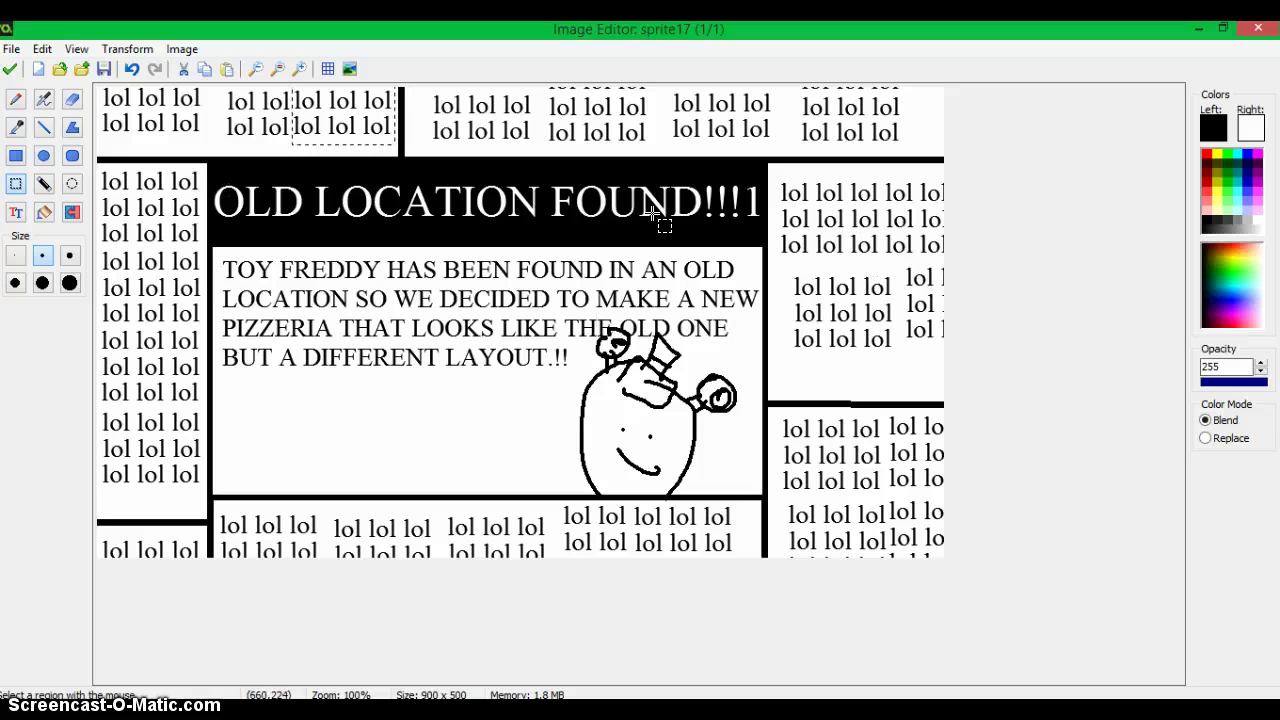
Step: Select the headline and article panel region of the page
{"action": "left_click", "coordinate": [16, 100]}
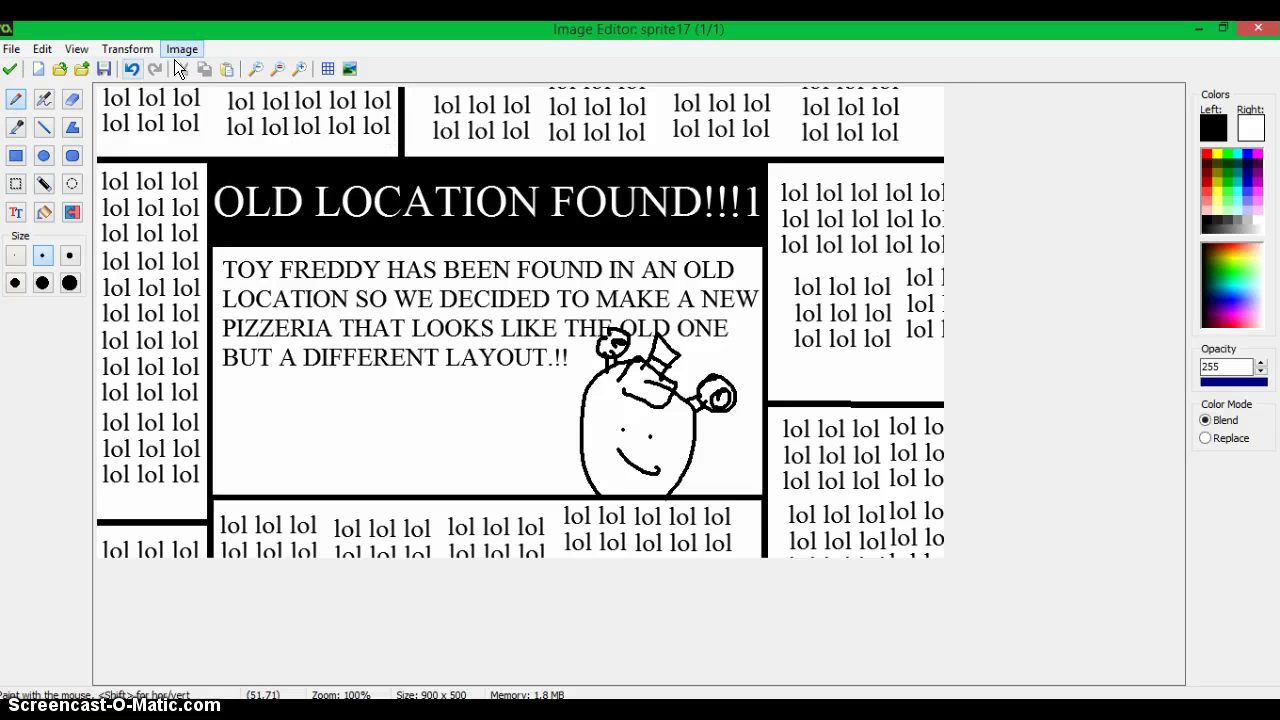
{"action": "left_click", "coordinate": [182, 49]}
{"action": "left_click", "coordinate": [17, 184]}
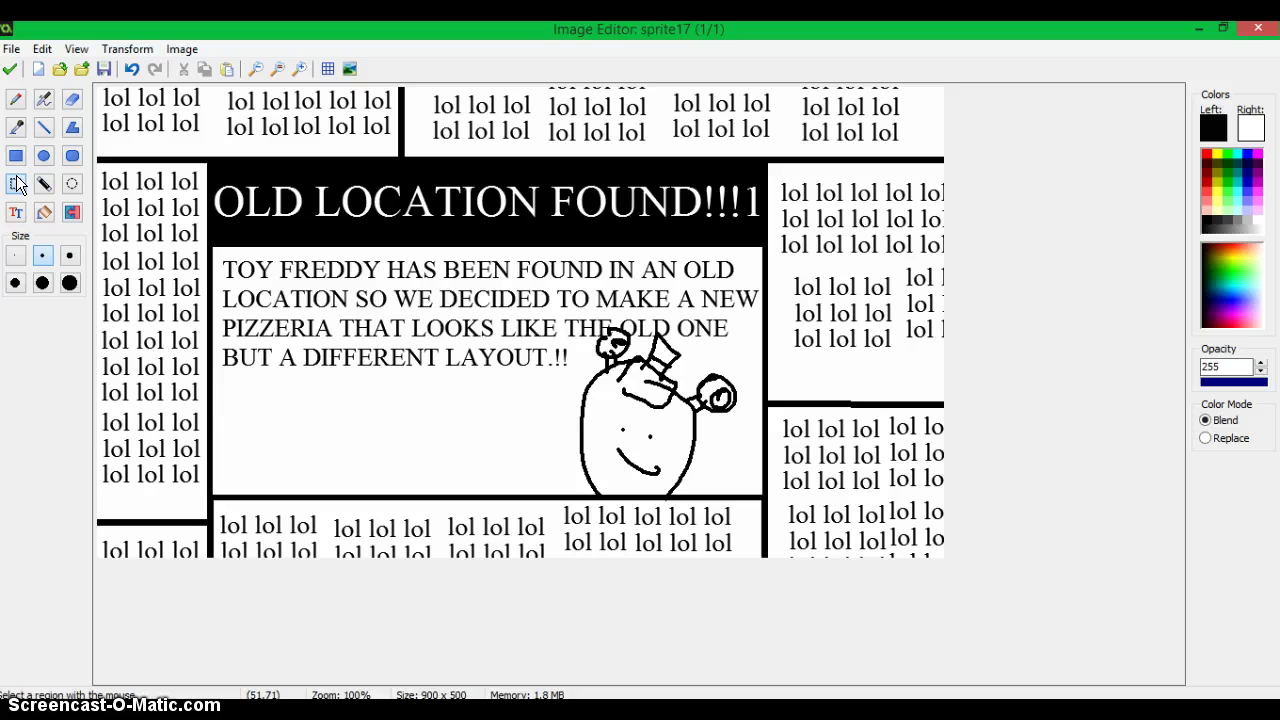
{"action": "left_click_drag", "start_coordinate": [213, 163], "coordinate": [760, 488]}
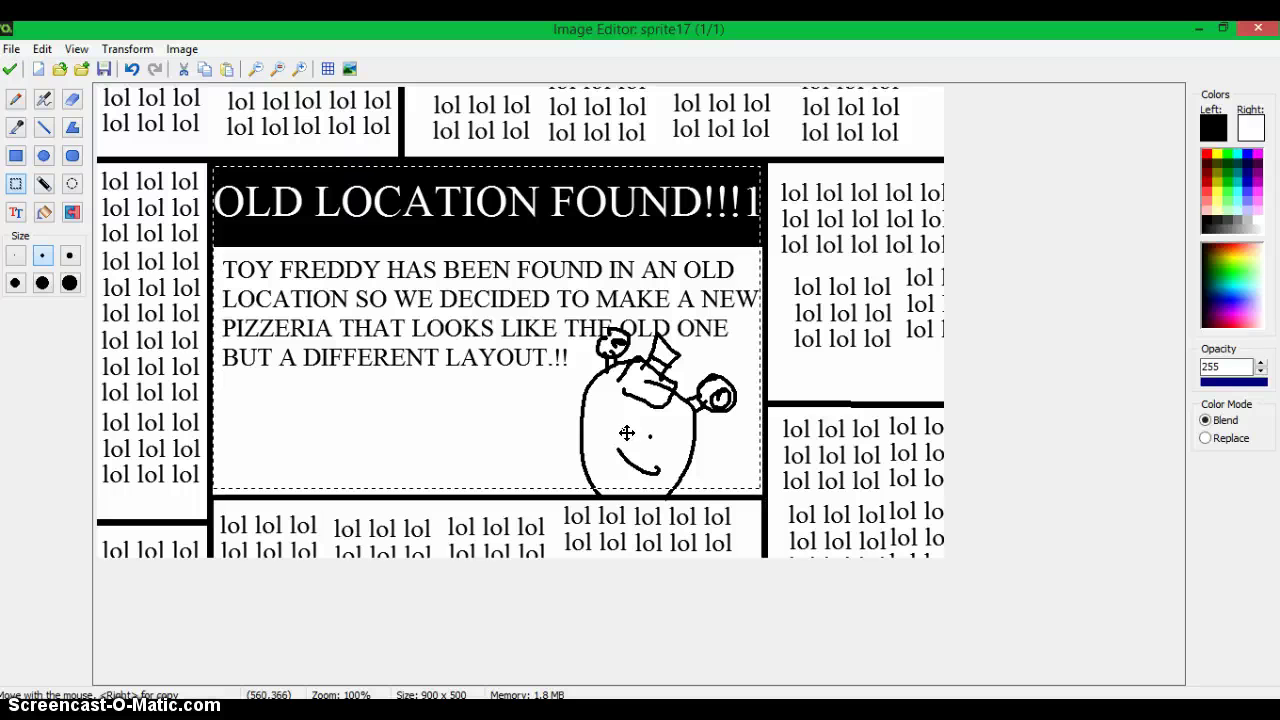
Step: Blur the page twice at medium strength, keeping transparency unblurred
{"action": "left_click", "coordinate": [183, 49]}
{"action": "left_click", "coordinate": [218, 304]}
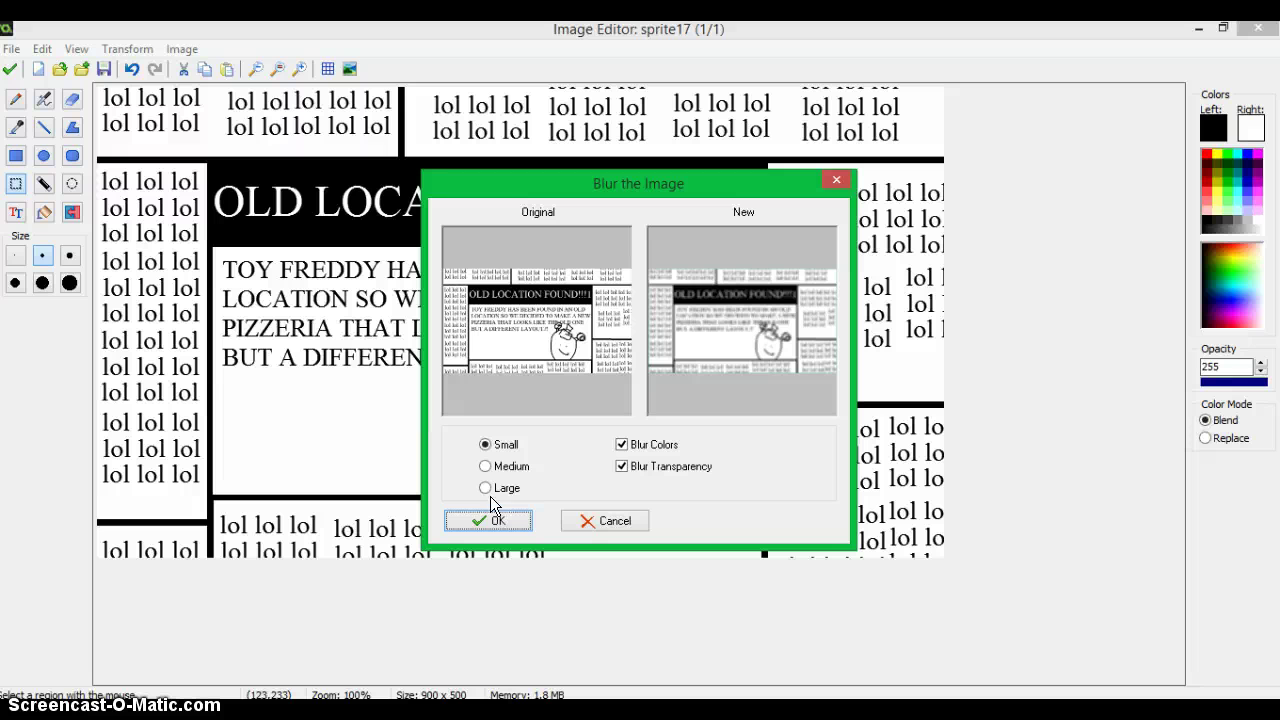
{"action": "left_click", "coordinate": [486, 466]}
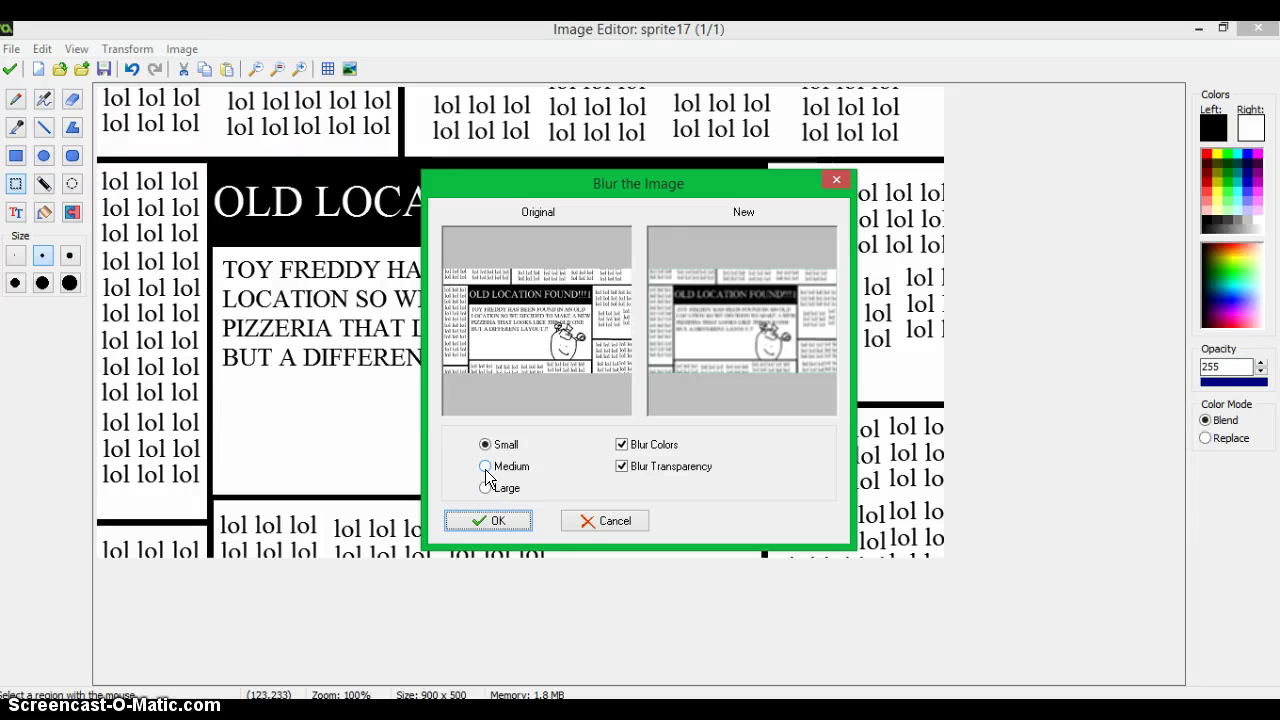
{"action": "left_click", "coordinate": [622, 466]}
{"action": "left_click", "coordinate": [497, 521]}
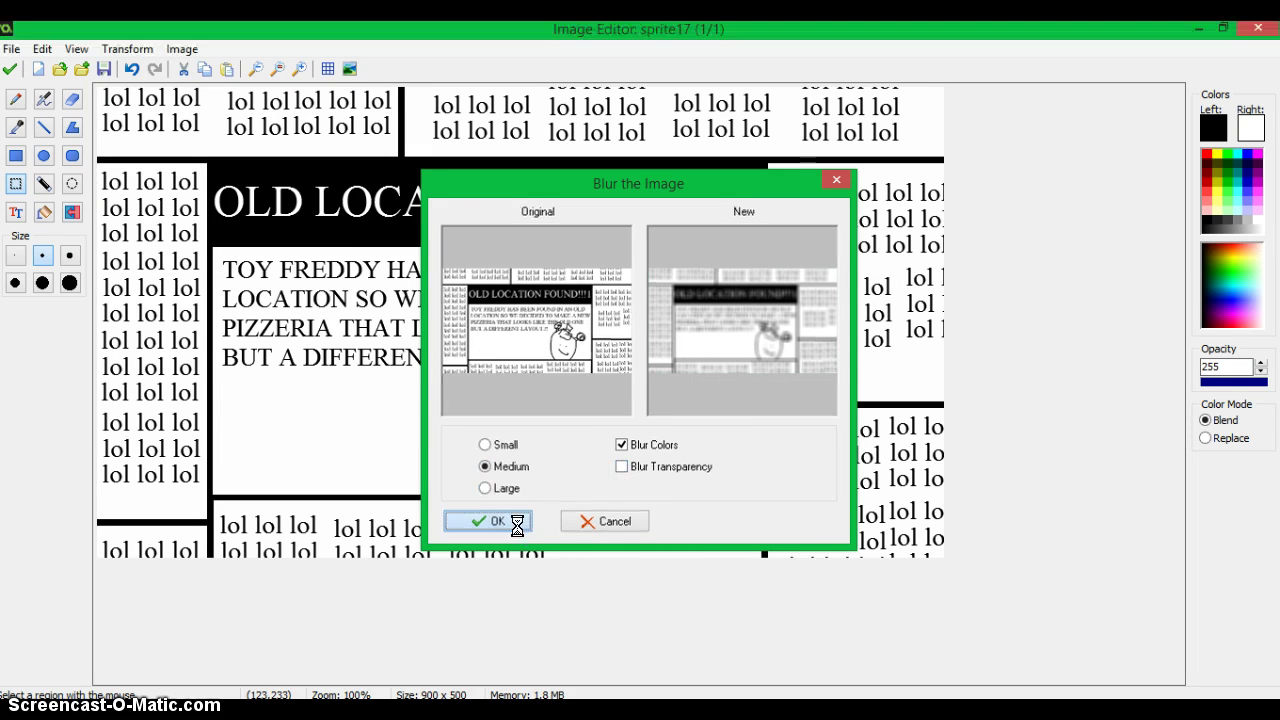
{"action": "left_click", "coordinate": [182, 49]}
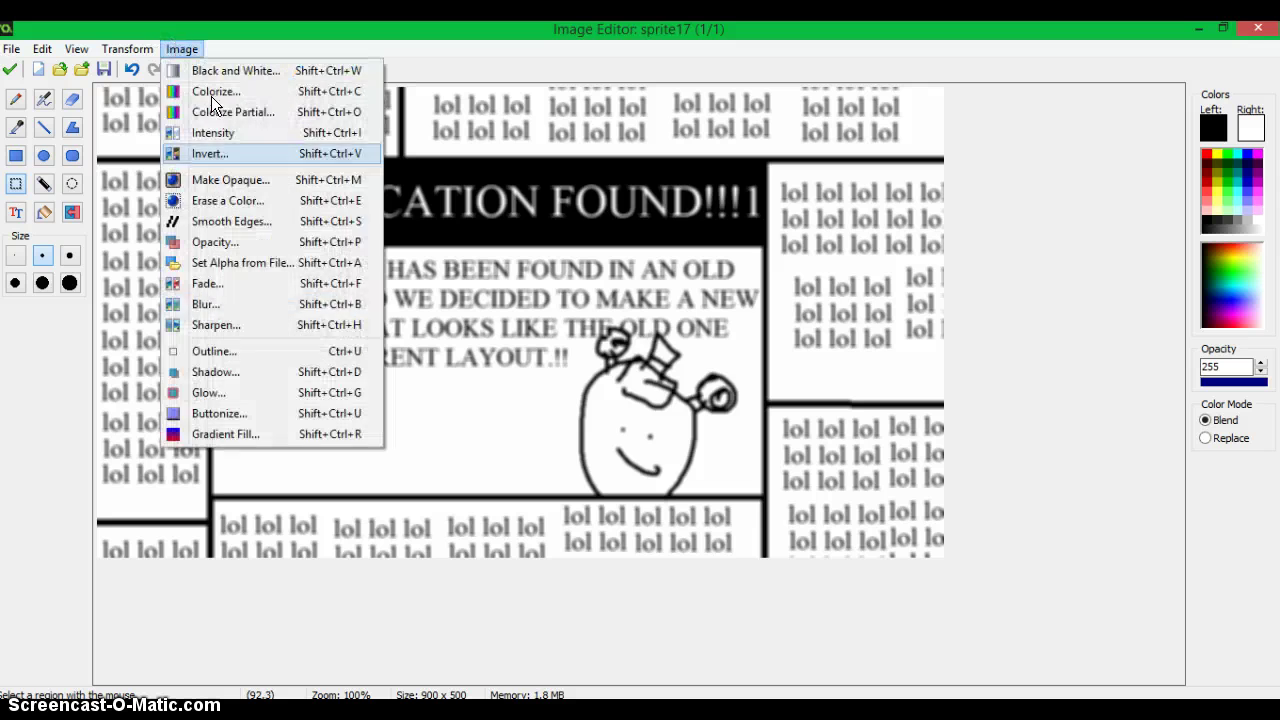
{"action": "left_click", "coordinate": [227, 305]}
{"action": "left_click", "coordinate": [477, 524]}
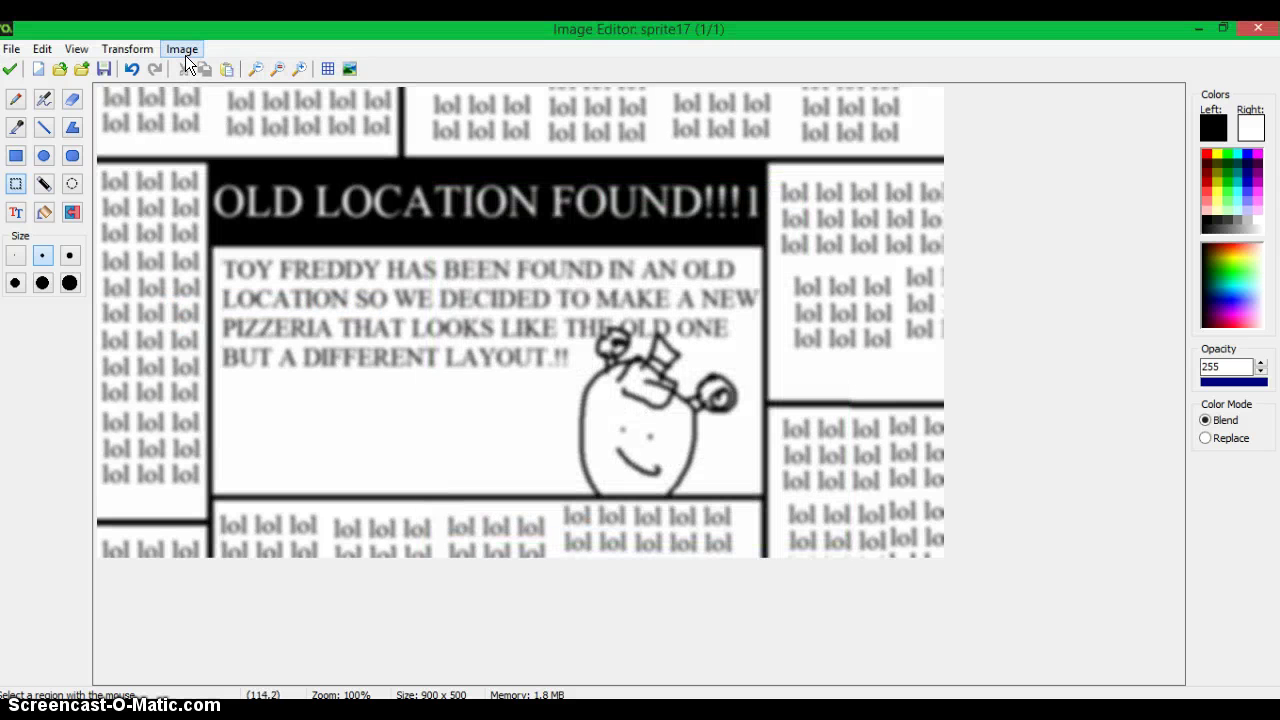
Step: Apply a Large blur to the page and paste the sharp article panel back over it
{"action": "left_click", "coordinate": [182, 49]}
{"action": "left_click", "coordinate": [238, 285]}
{"action": "key", "text": "Escape"}
{"action": "left_click", "coordinate": [182, 49]}
{"action": "left_click", "coordinate": [234, 302]}
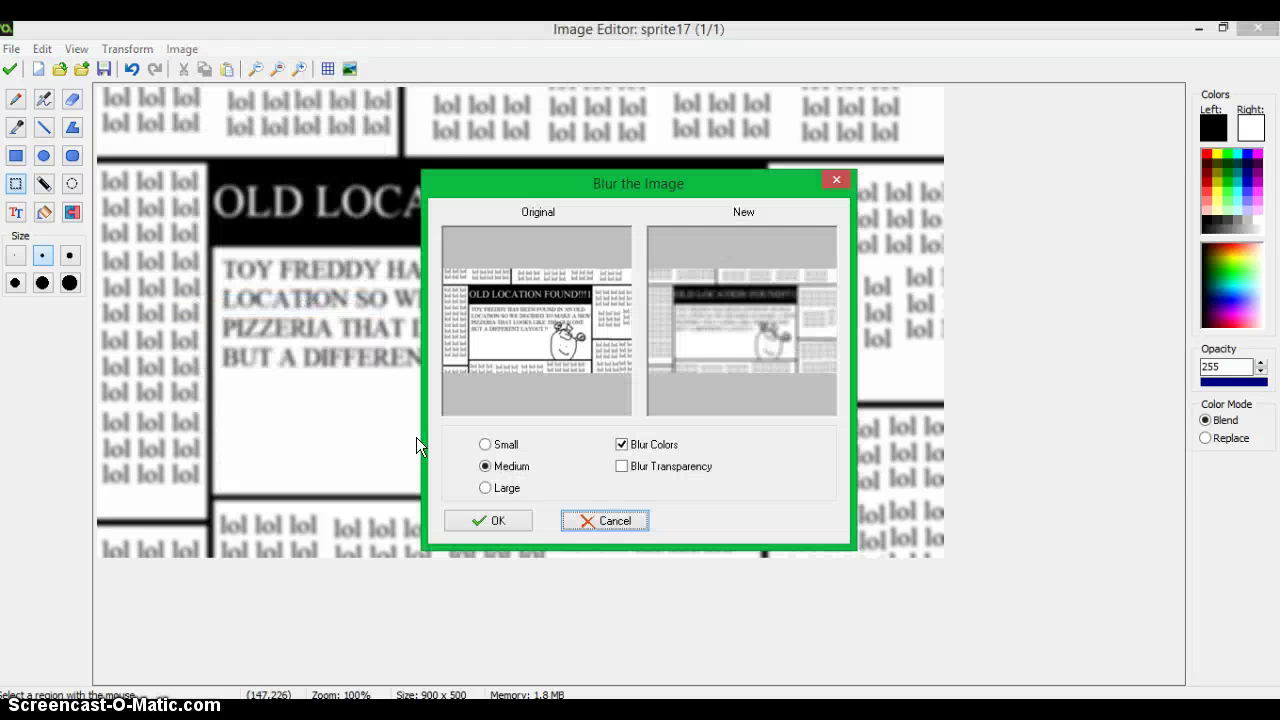
{"action": "left_click", "coordinate": [485, 488]}
{"action": "left_click", "coordinate": [497, 520]}
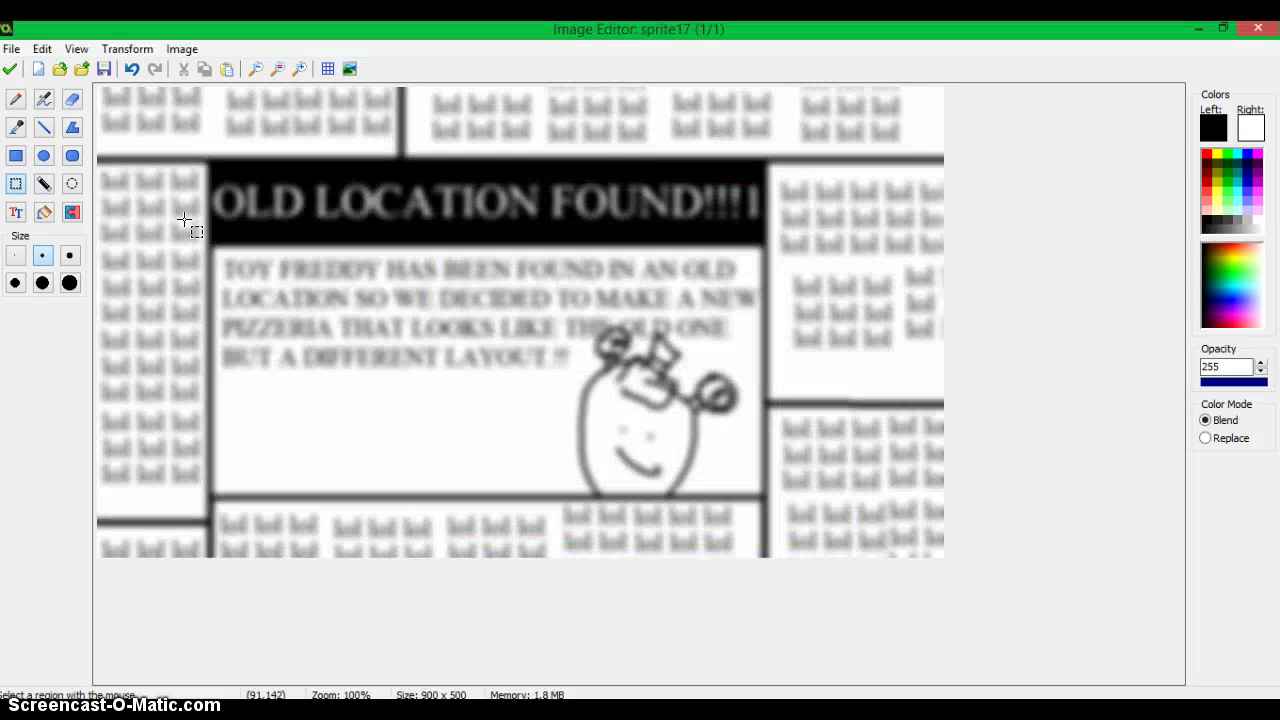
{"action": "left_click", "coordinate": [227, 69]}
{"action": "left_click_drag", "start_coordinate": [229, 223], "coordinate": [345, 306]}
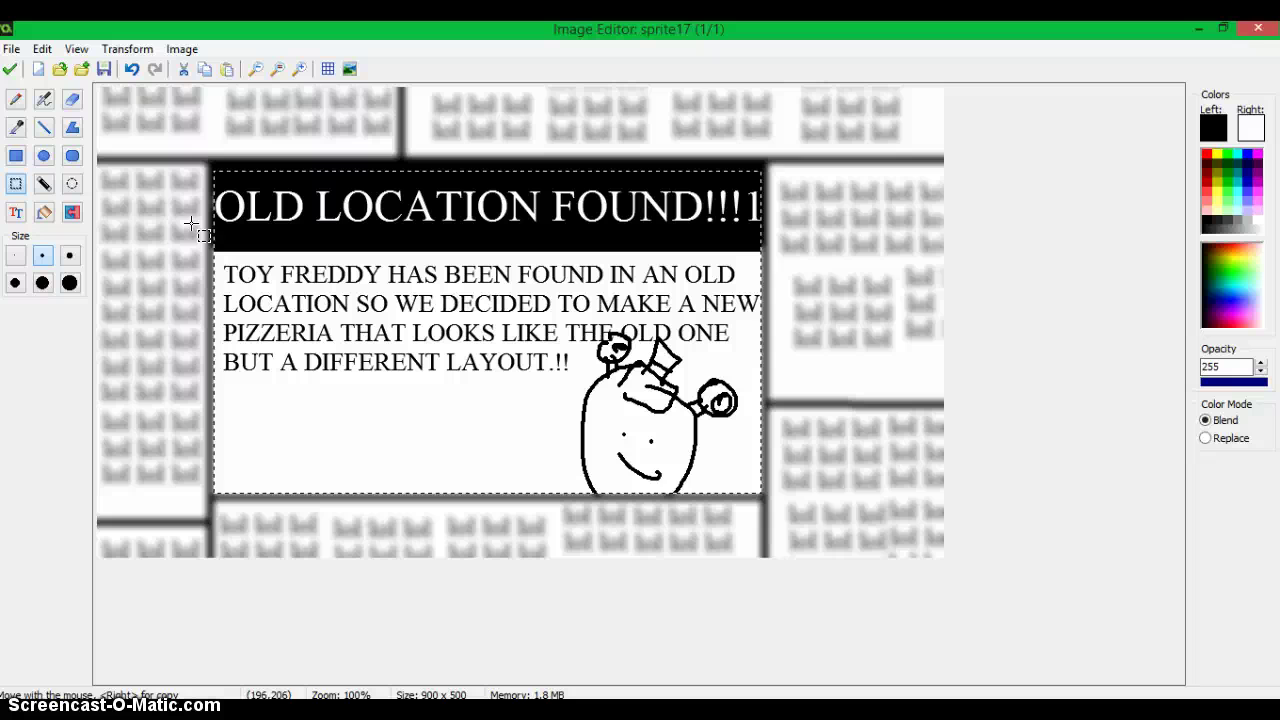
{"action": "left_click", "coordinate": [15, 99]}
Step: Try a 359-degree rotation of the page, then cancel it
{"action": "left_click", "coordinate": [140, 49]}
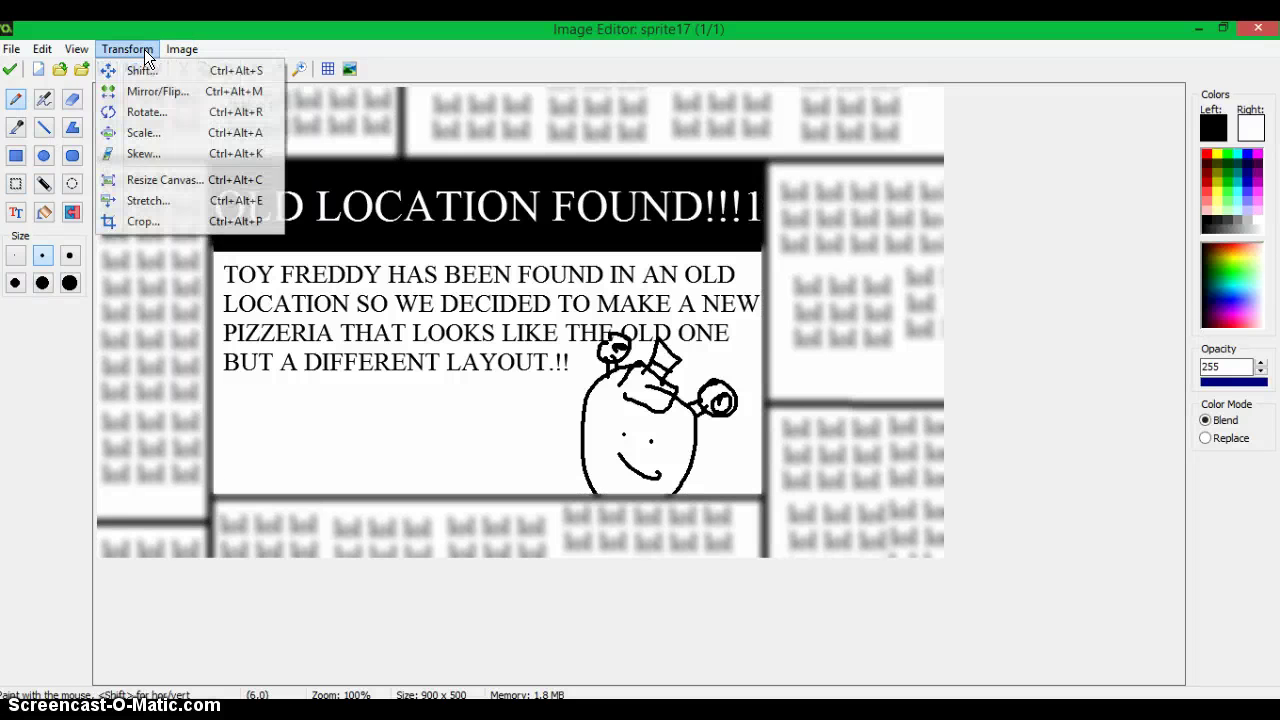
{"action": "left_click", "coordinate": [159, 111]}
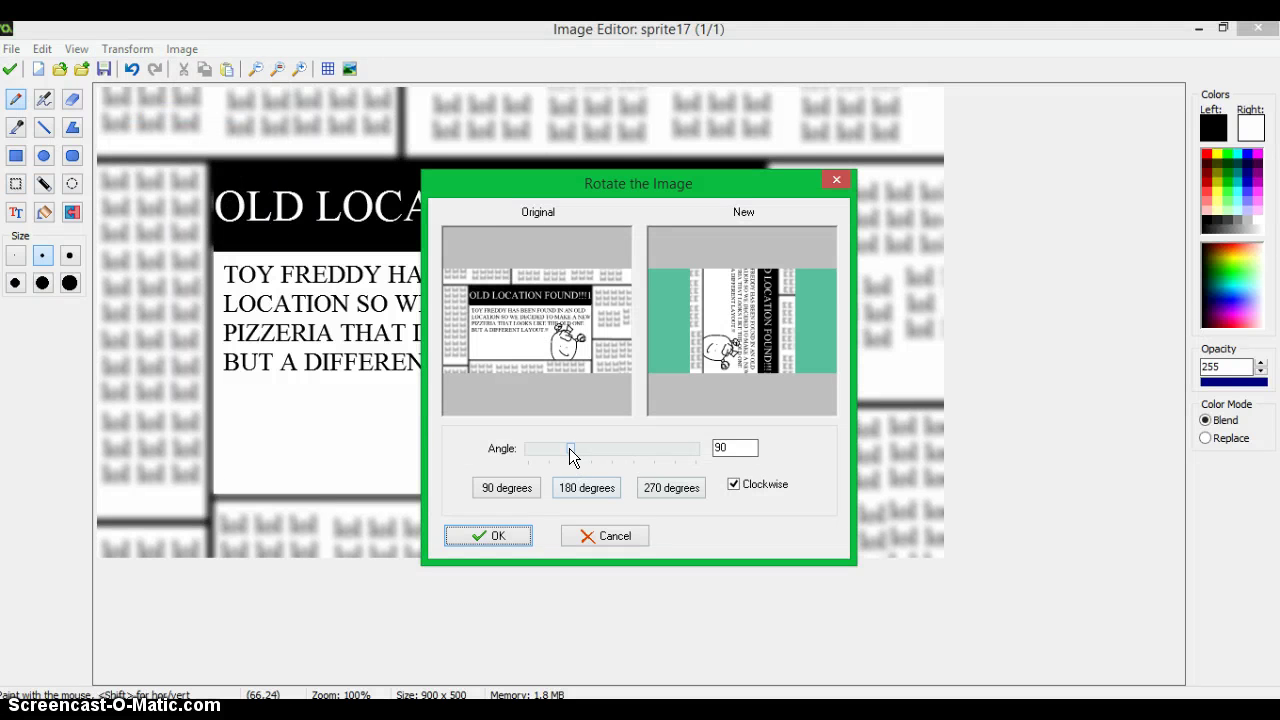
{"action": "left_click_drag", "start_coordinate": [569, 449], "coordinate": [696, 448]}
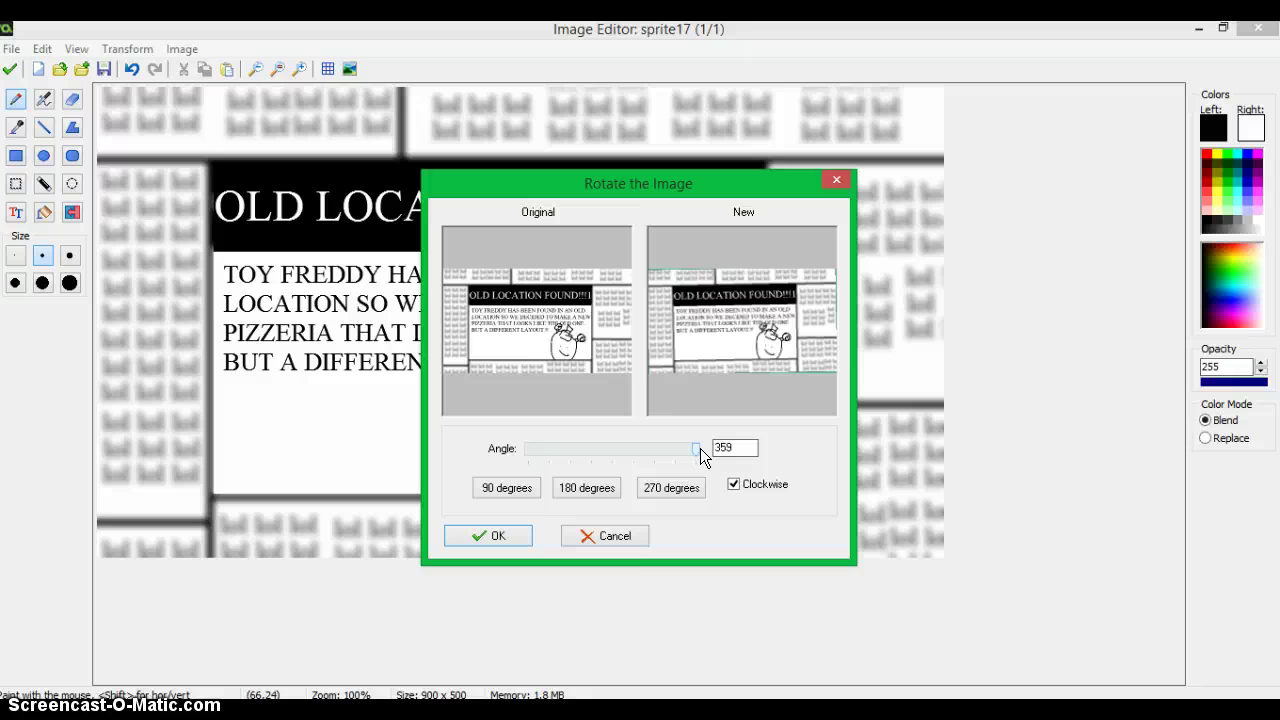
{"action": "left_click", "coordinate": [619, 536]}
{"action": "left_click", "coordinate": [44, 99]}
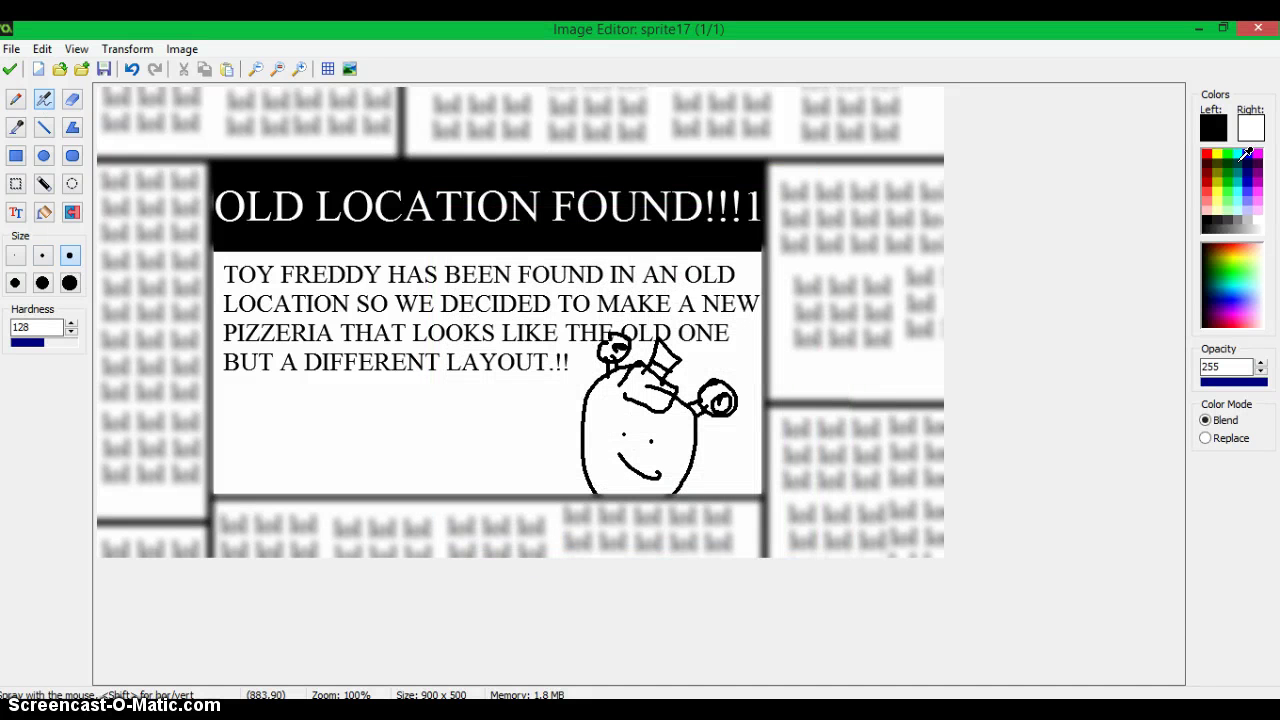
Step: Undo a trial red spray stroke and add the black line PLZ ENLIST under the article
{"action": "left_click", "coordinate": [1207, 153]}
{"action": "mouse_move", "coordinate": [428, 128]}
{"action": "left_mouse_down"}
{"action": "mouse_move", "coordinate": [503, 112]}
{"action": "mouse_move", "coordinate": [228, 430]}
{"action": "mouse_move", "coordinate": [928, 200]}
{"action": "mouse_move", "coordinate": [418, 102]}
{"action": "left_mouse_up"}
{"action": "left_click", "coordinate": [131, 68]}
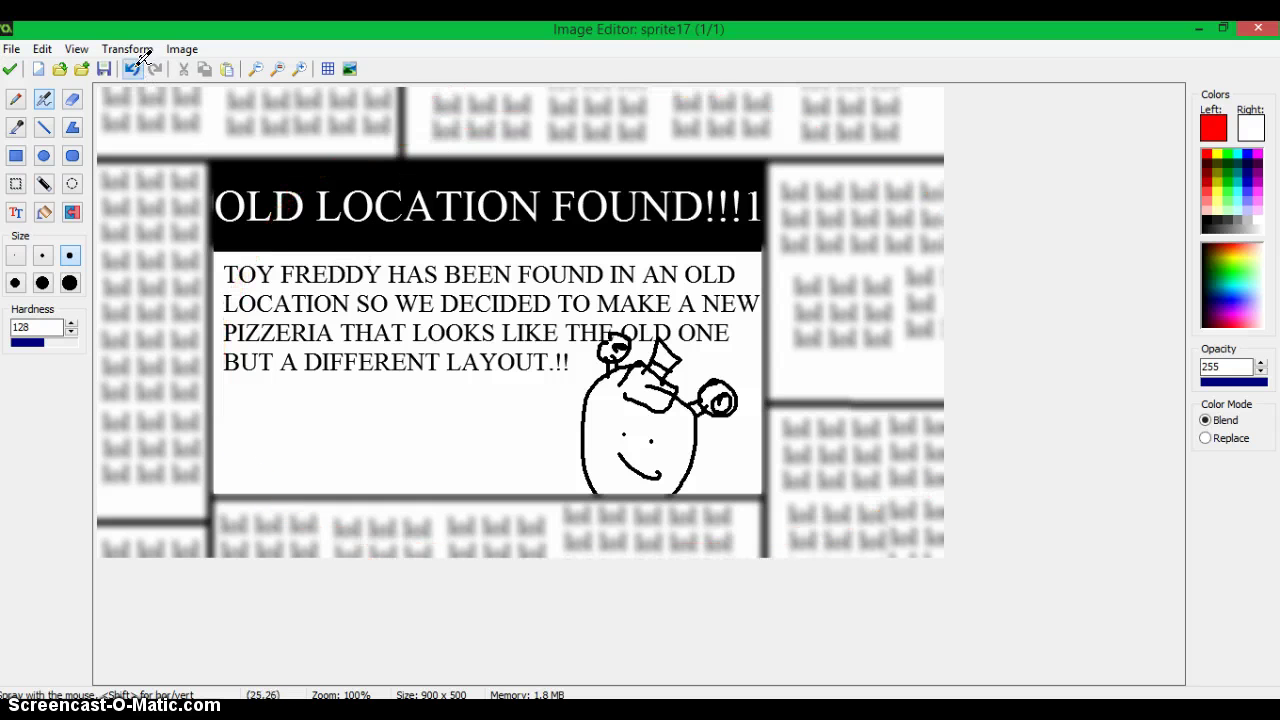
{"action": "left_click", "coordinate": [15, 212]}
{"action": "left_click", "coordinate": [1210, 218]}
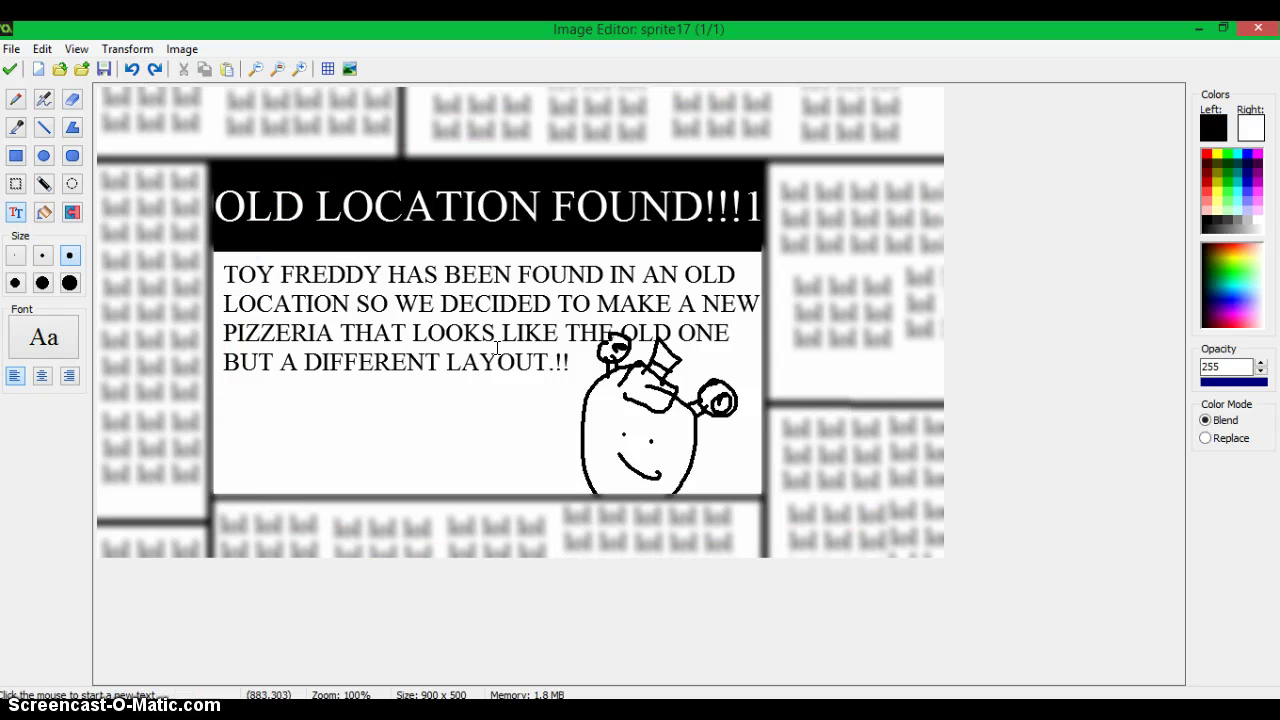
{"action": "left_click", "coordinate": [226, 406]}
{"action": "type", "text": "PLZ ENLIST #"}
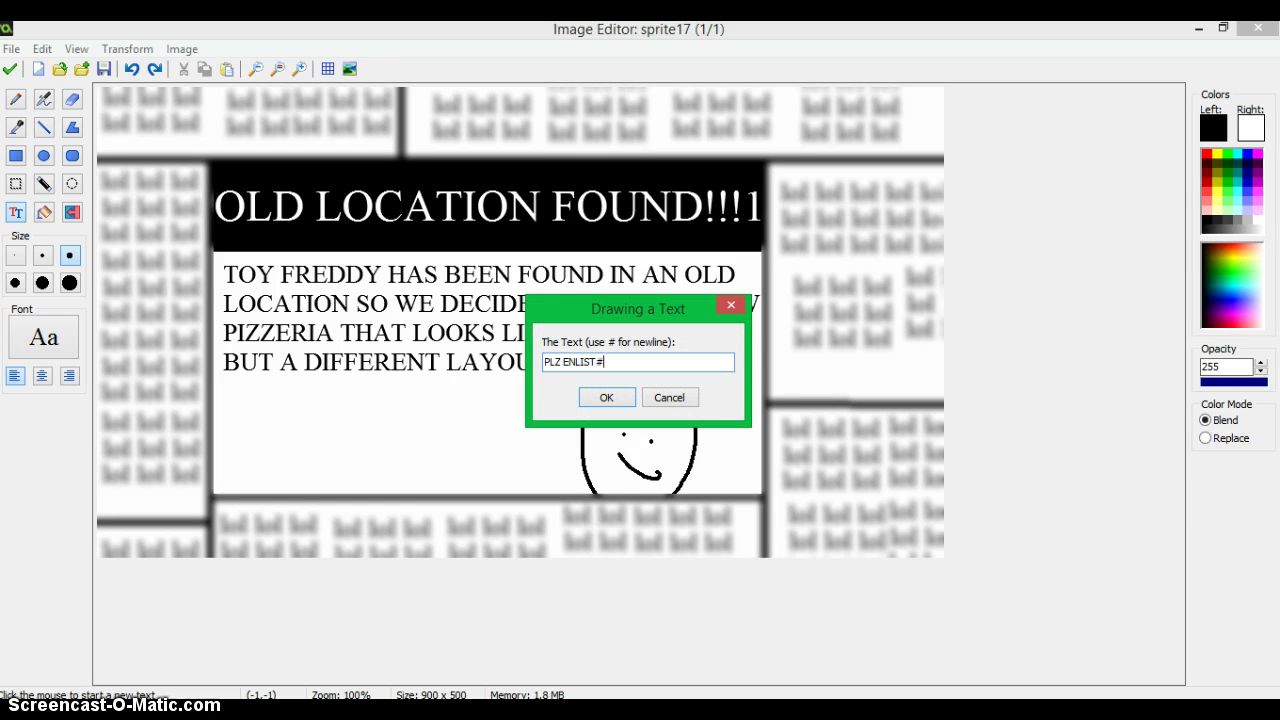
{"action": "key", "text": "BackSpace"}
{"action": "key", "text": "BackSpace"}
{"action": "left_click", "coordinate": [606, 397]}
{"action": "left_click_drag", "start_coordinate": [320, 414], "coordinate": [306, 401]}
Step: Add the line THANK YOUUUUUUUUUU lower on the page and undo a stray black spray stroke
{"action": "left_click", "coordinate": [230, 478]}
{"action": "type", "text": "T"}
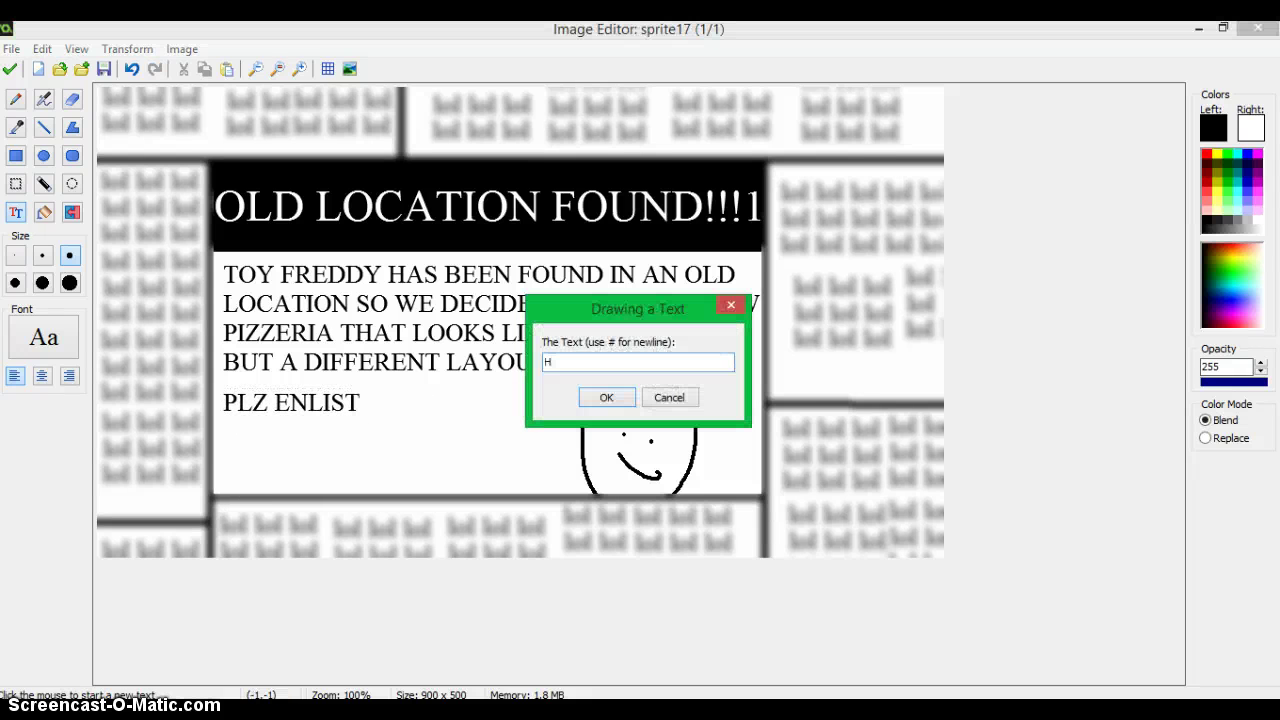
{"action": "type", "text": "HANK YOUUUUUUUUUU"}
{"action": "left_click", "coordinate": [607, 396]}
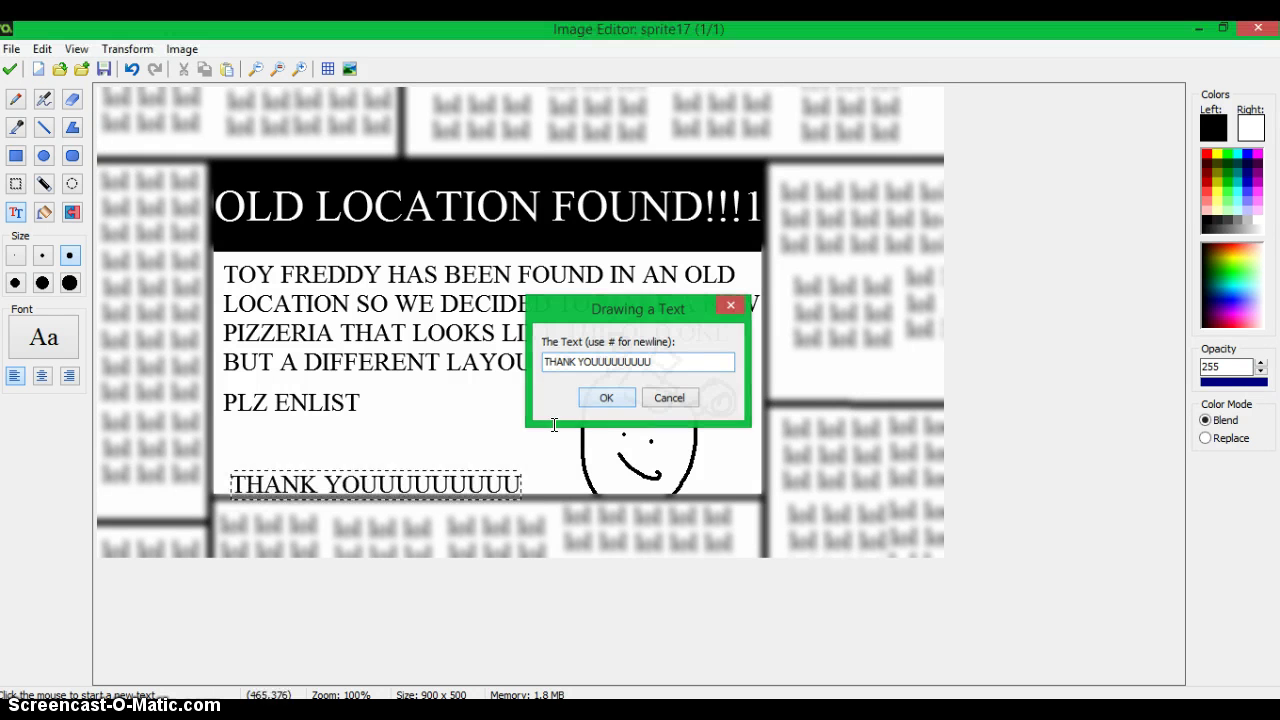
{"action": "left_click", "coordinate": [43, 99]}
{"action": "mouse_move", "coordinate": [487, 122]}
{"action": "left_mouse_down"}
{"action": "mouse_move", "coordinate": [292, 133]}
{"action": "mouse_move", "coordinate": [175, 295]}
{"action": "mouse_move", "coordinate": [178, 400]}
{"action": "left_mouse_up"}
{"action": "left_click", "coordinate": [131, 68]}
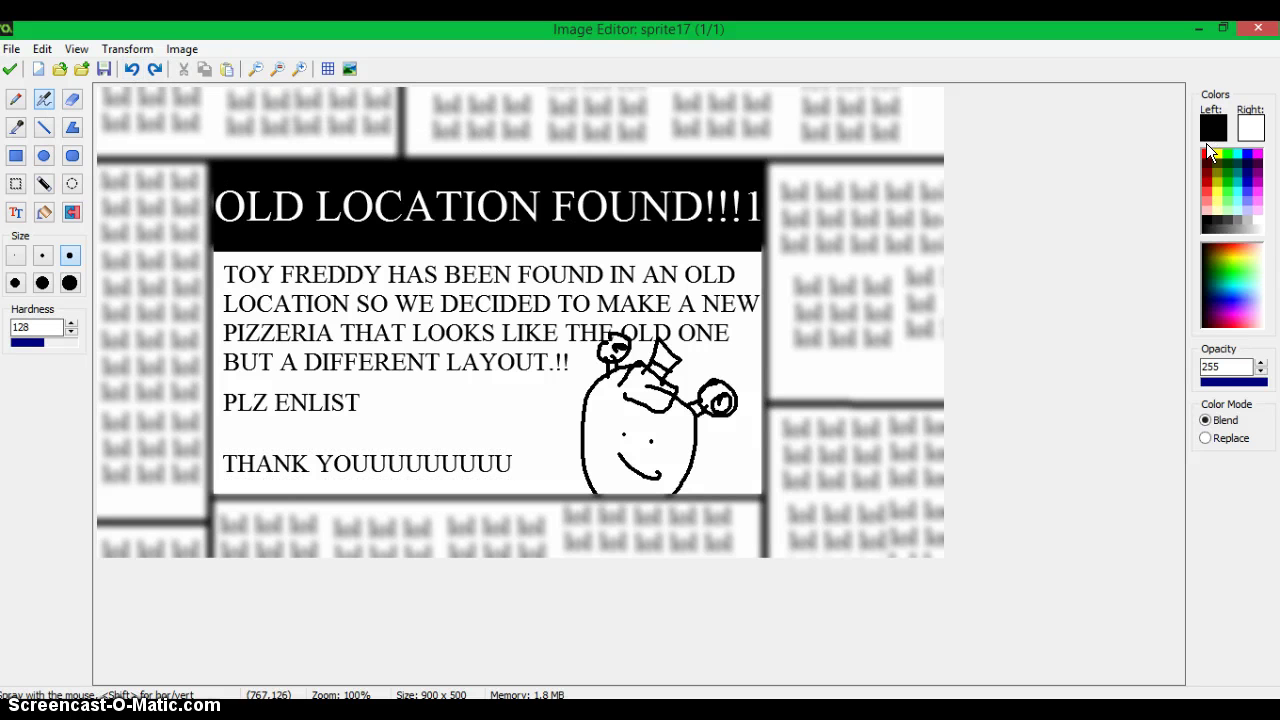
Step: Draw a red marker loop around the article and tilt the page to 354 degrees
{"action": "left_click", "coordinate": [1207, 154]}
{"action": "mouse_move", "coordinate": [433, 135]}
{"action": "left_mouse_down"}
{"action": "mouse_move", "coordinate": [292, 160]}
{"action": "mouse_move", "coordinate": [183, 241]}
{"action": "mouse_move", "coordinate": [157, 480]}
{"action": "mouse_move", "coordinate": [644, 580]}
{"action": "mouse_move", "coordinate": [832, 283]}
{"action": "mouse_move", "coordinate": [632, 122]}
{"action": "mouse_move", "coordinate": [438, 92]}
{"action": "left_mouse_up"}
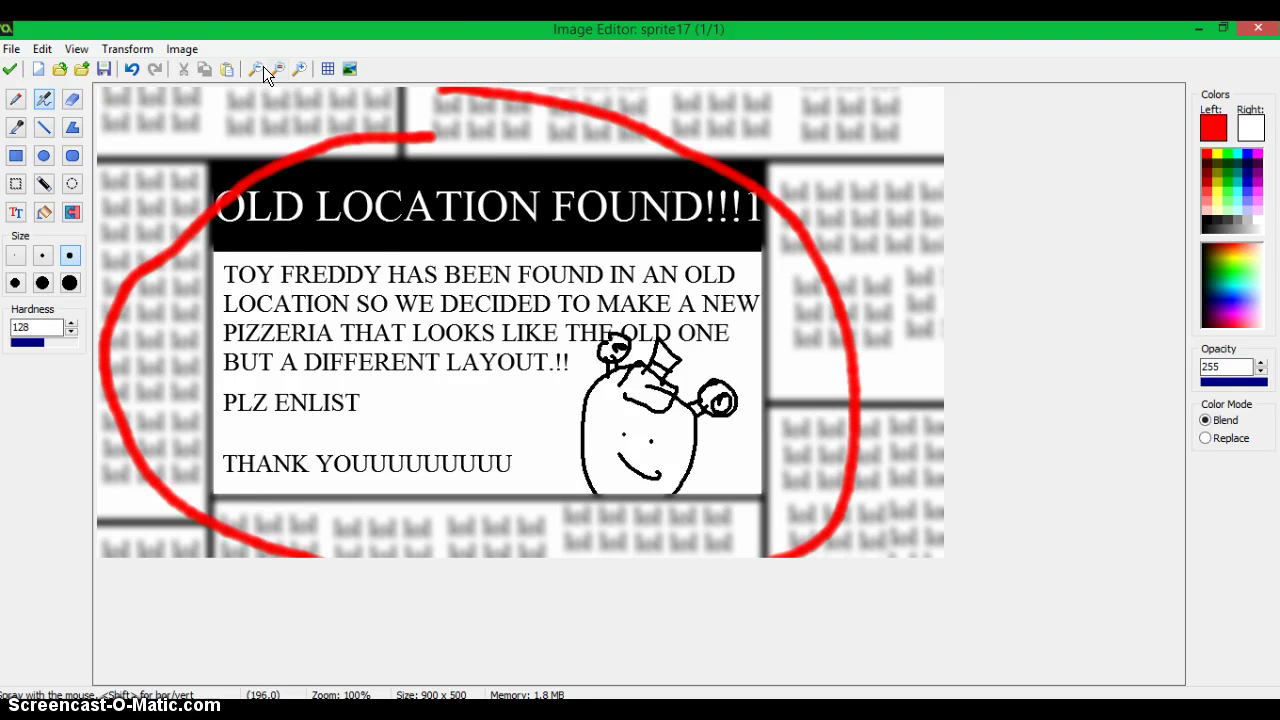
{"action": "left_click", "coordinate": [182, 49]}
{"action": "mouse_move", "coordinate": [127, 49]}
{"action": "left_click", "coordinate": [146, 112]}
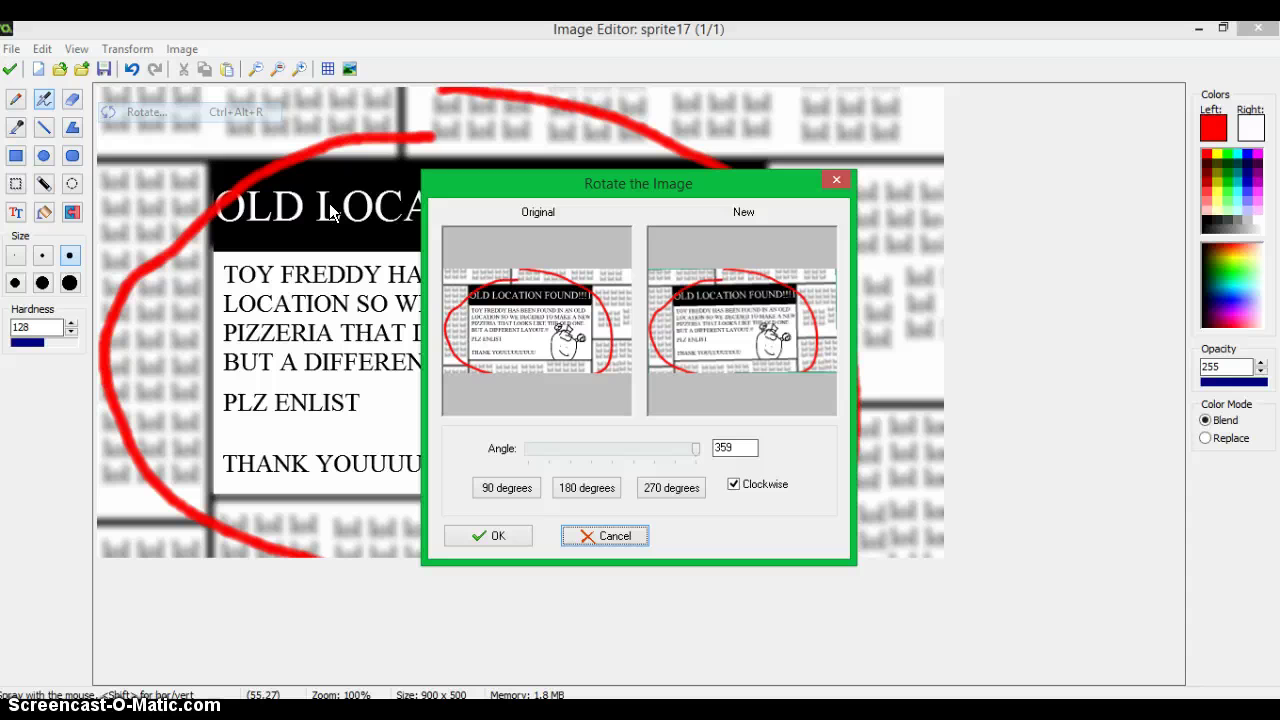
{"action": "left_click_drag", "start_coordinate": [688, 448], "coordinate": [687, 448]}
{"action": "left_click", "coordinate": [495, 536]}
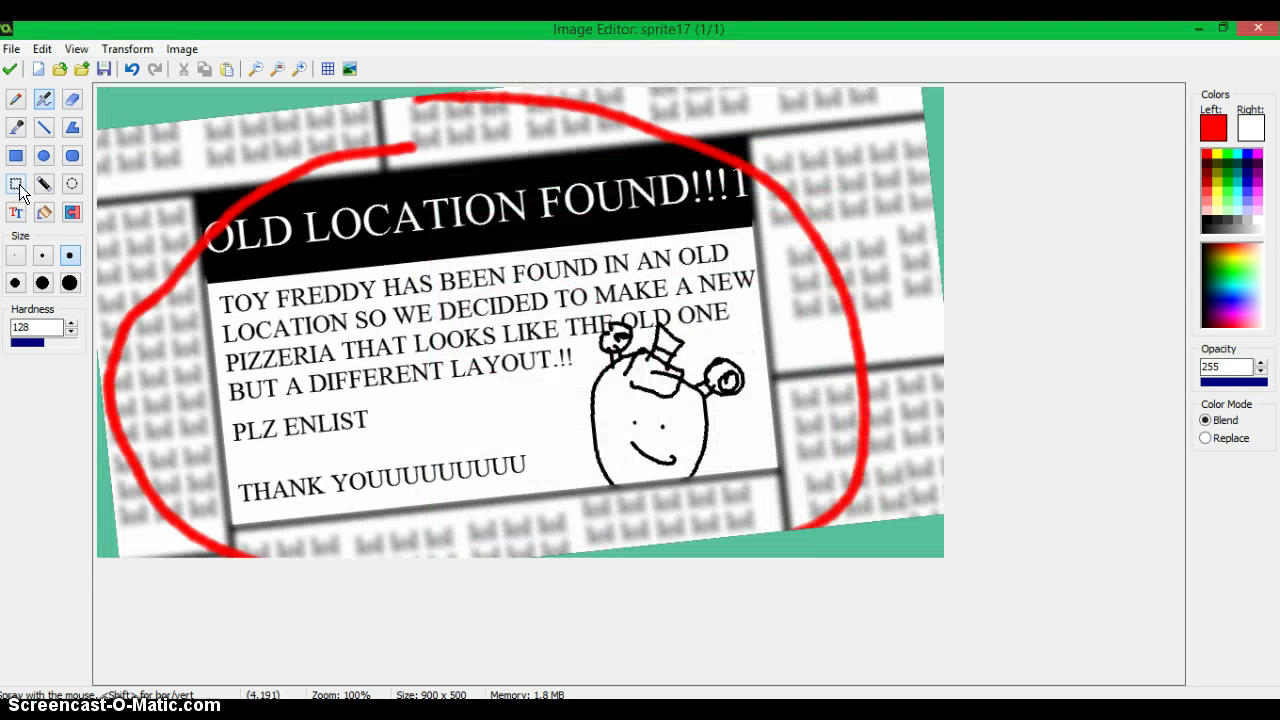
Step: Select almost the whole tilted image and return it to the sprite
{"action": "left_click", "coordinate": [16, 184]}
{"action": "left_click_drag", "start_coordinate": [140, 128], "coordinate": [921, 508]}
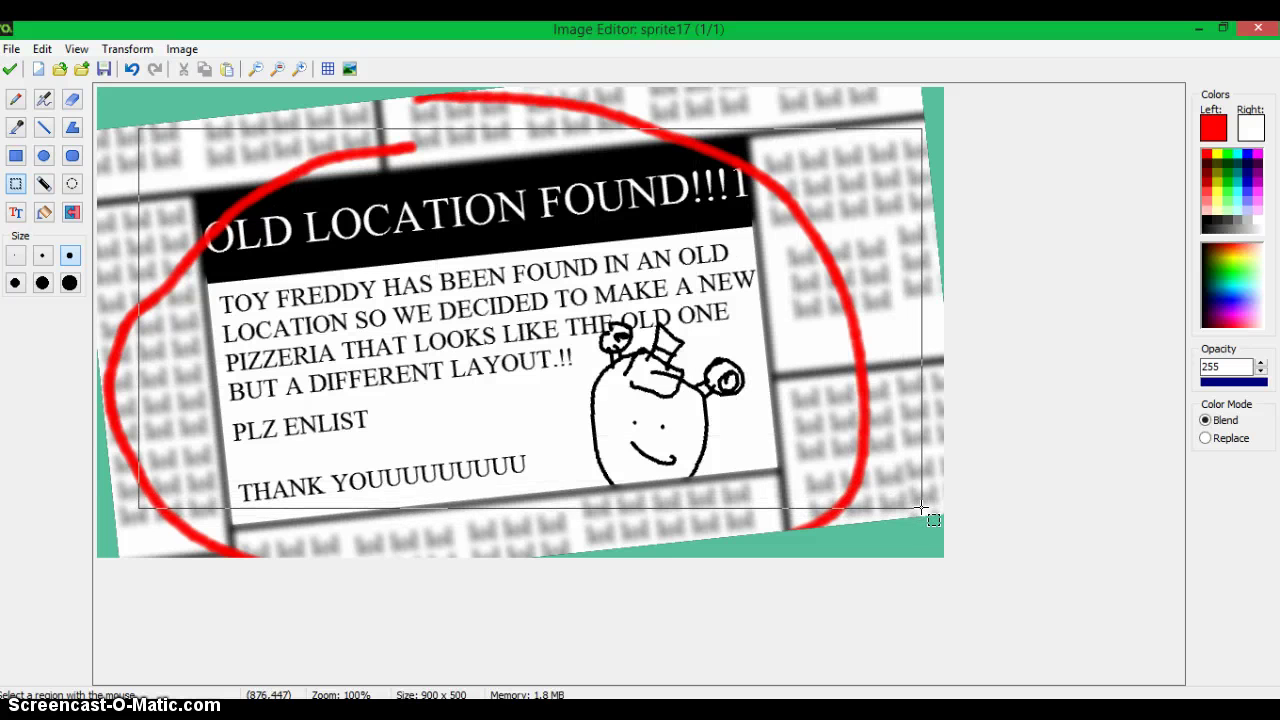
{"action": "left_click", "coordinate": [10, 68]}
Step: Paste the tilted page at its original size, cut the extra frame, and finish the sprite frames
{"action": "left_click", "coordinate": [284, 74]}
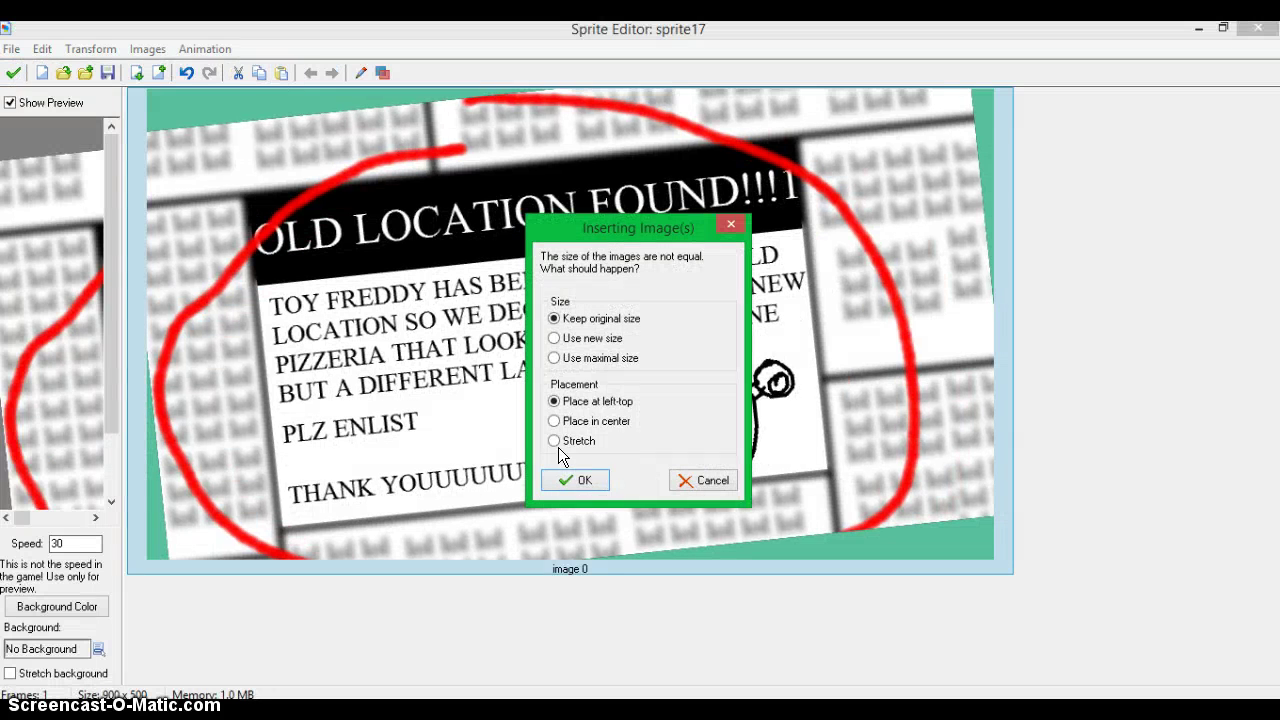
{"action": "left_click", "coordinate": [580, 480]}
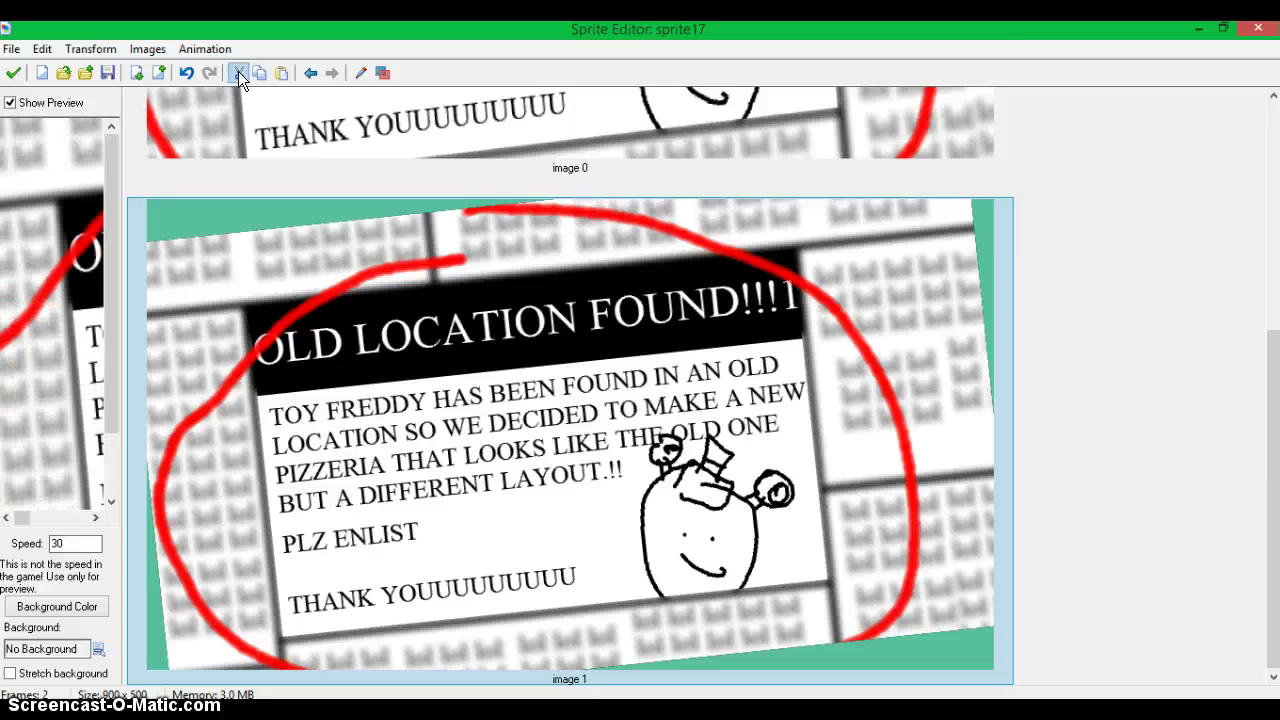
{"action": "left_click", "coordinate": [238, 72]}
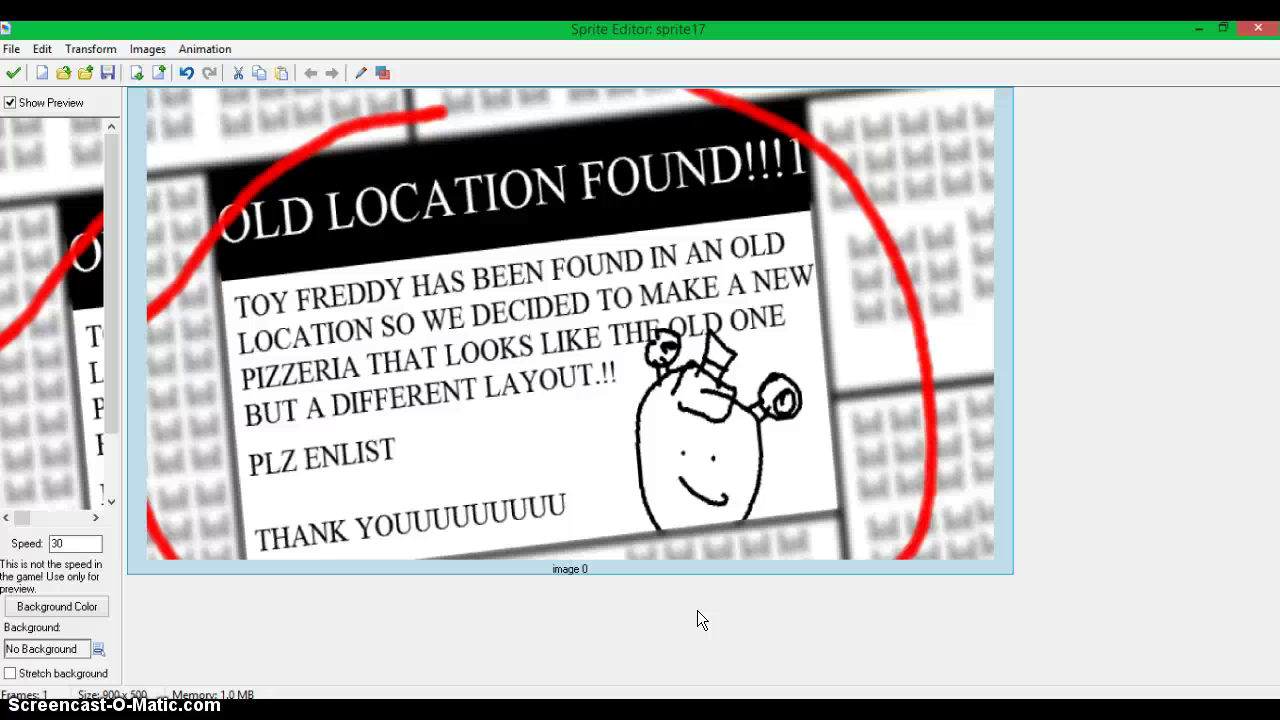
{"action": "left_click", "coordinate": [13, 72]}
Step: Confirm the sprite as sNewspaper and save the Five Nights at Freddy's Example project
{"action": "left_click", "coordinate": [284, 436]}
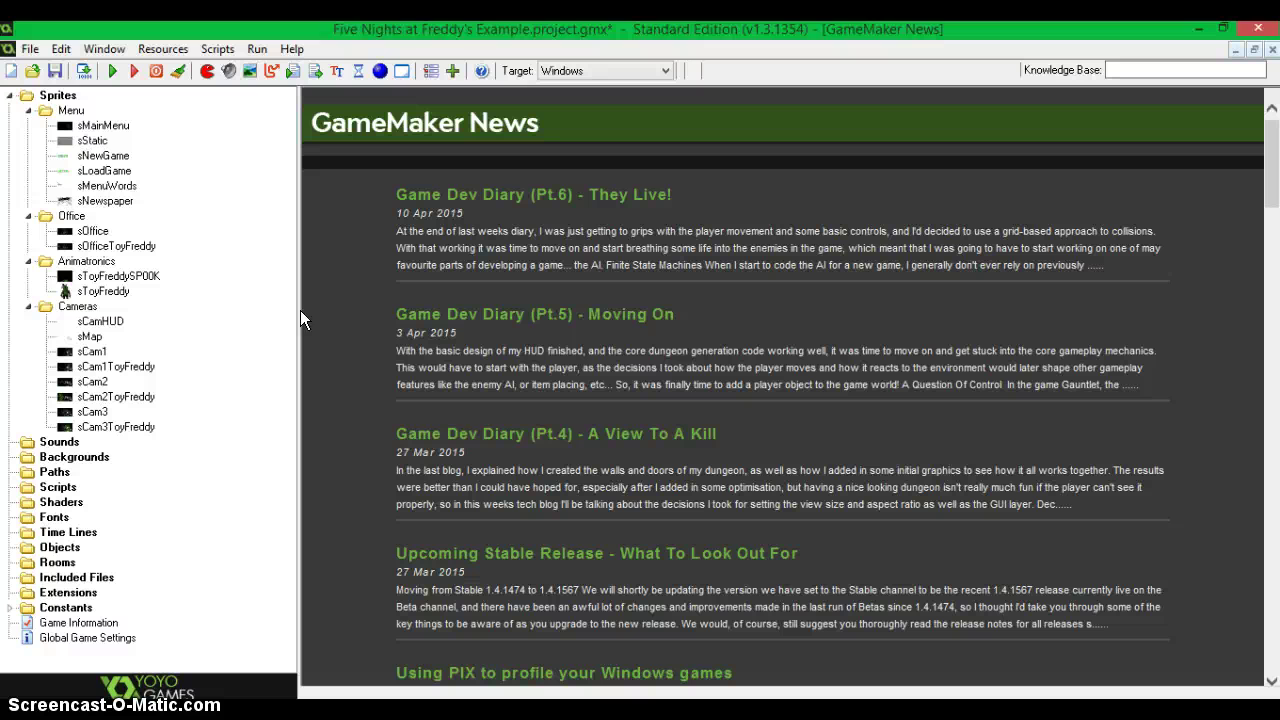
{"action": "left_click", "coordinate": [57, 74]}
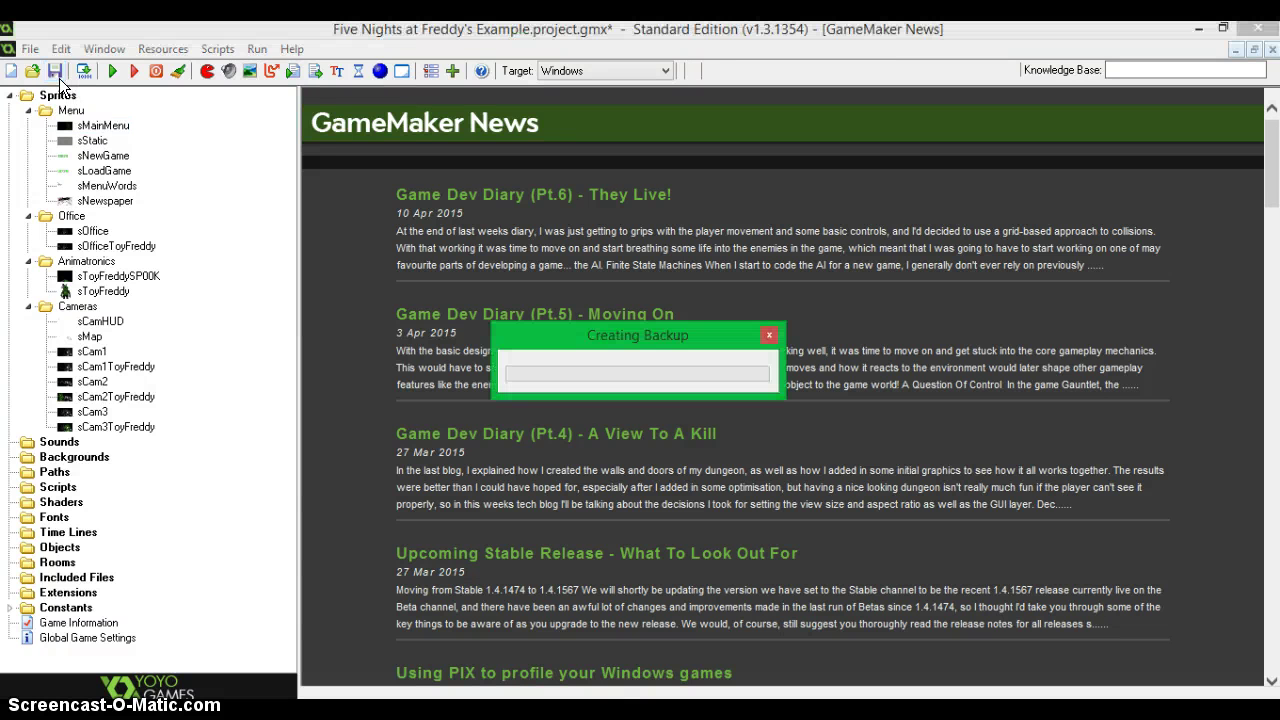